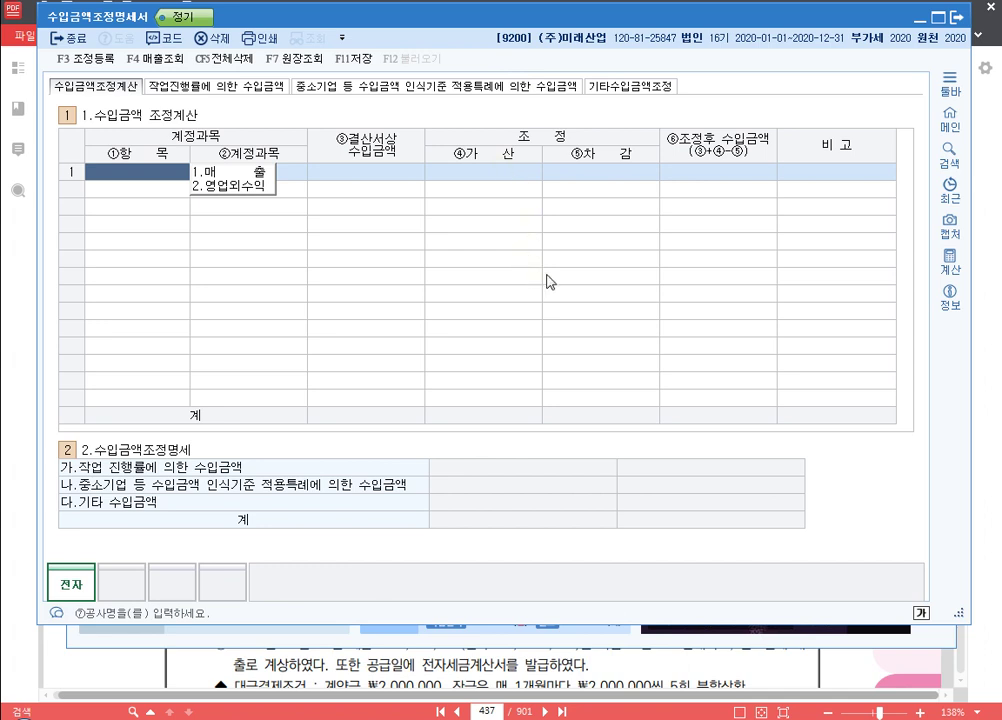
Step: Start the screen pen and outline the 수입금액조정계산 tab with a red rectangle
key(ctrl+1)
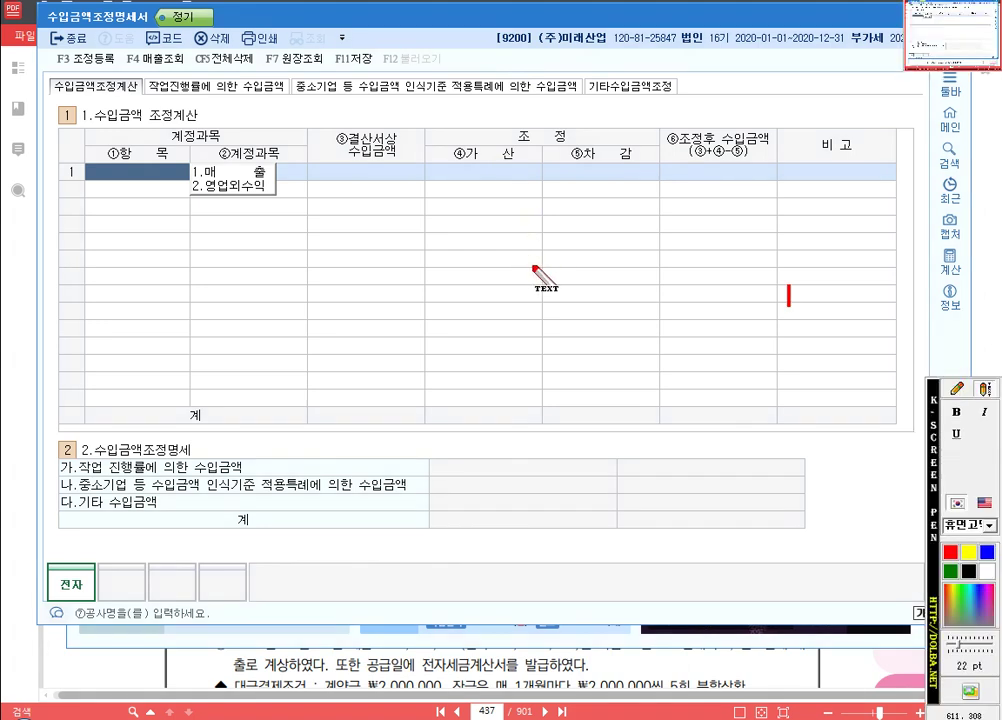
click(957, 388)
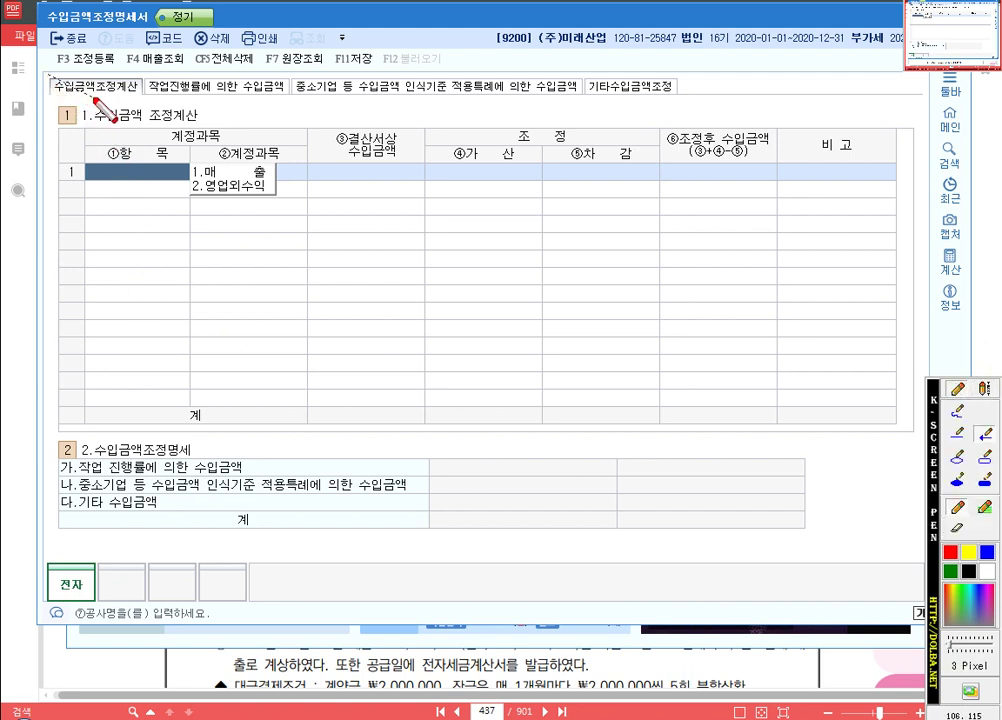
click(988, 458)
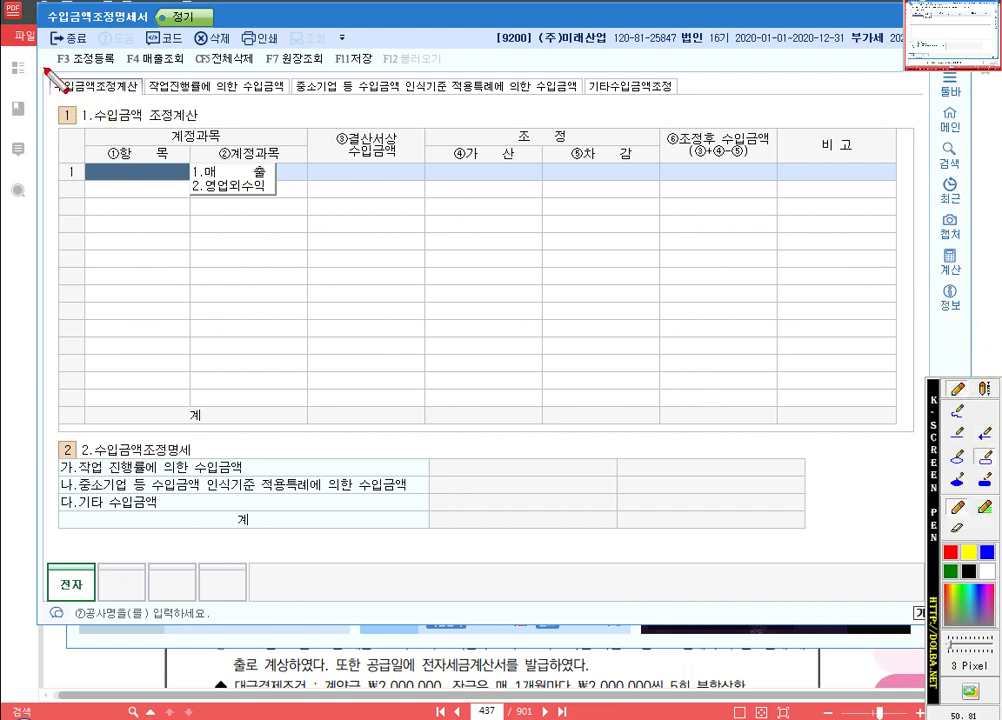
drag(140, 102, 48, 73)
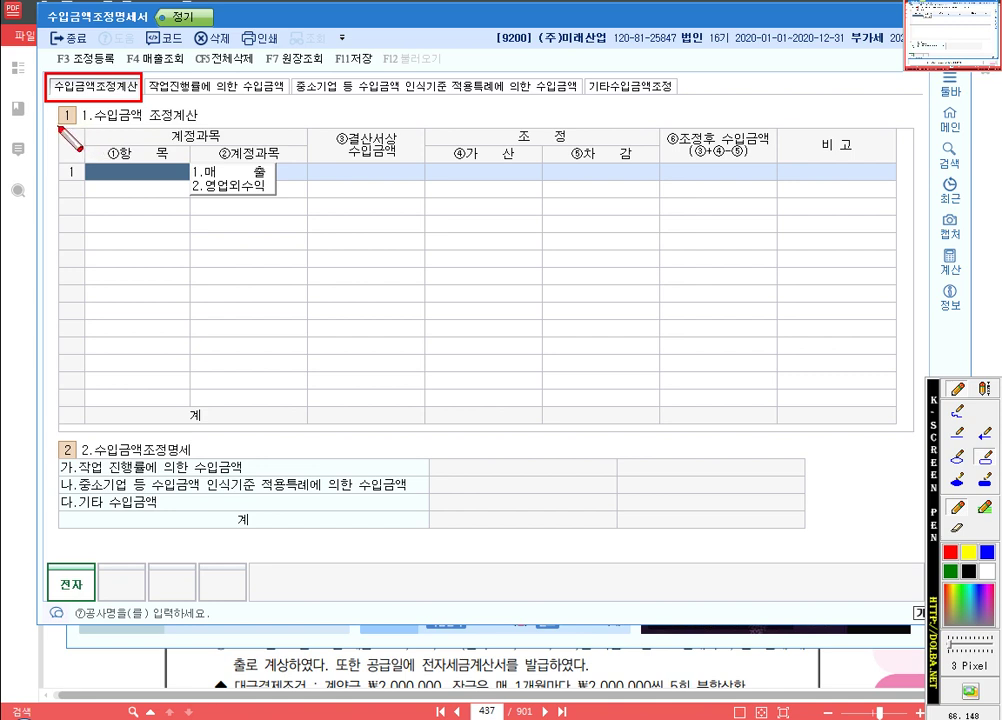
Step: Outline the account through ③결산서상 수입금액 columns and the ⑥조정후 수입금액 column, link them with a red arrow, and clear the annotations
drag(424, 414, 428, 426)
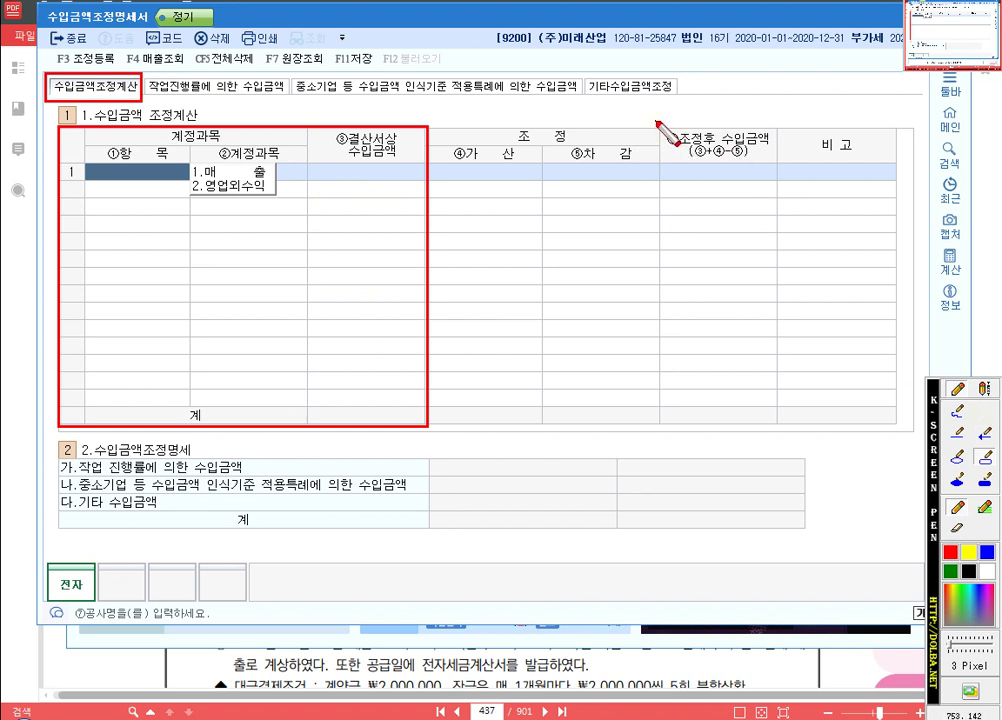
drag(659, 121, 779, 429)
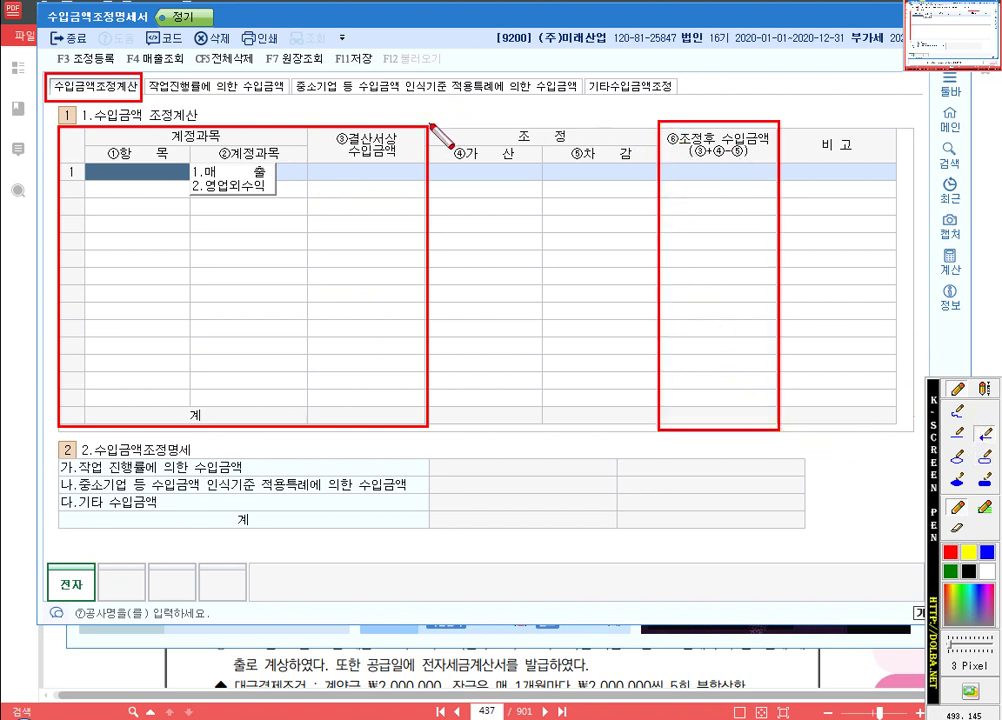
drag(432, 125, 652, 125)
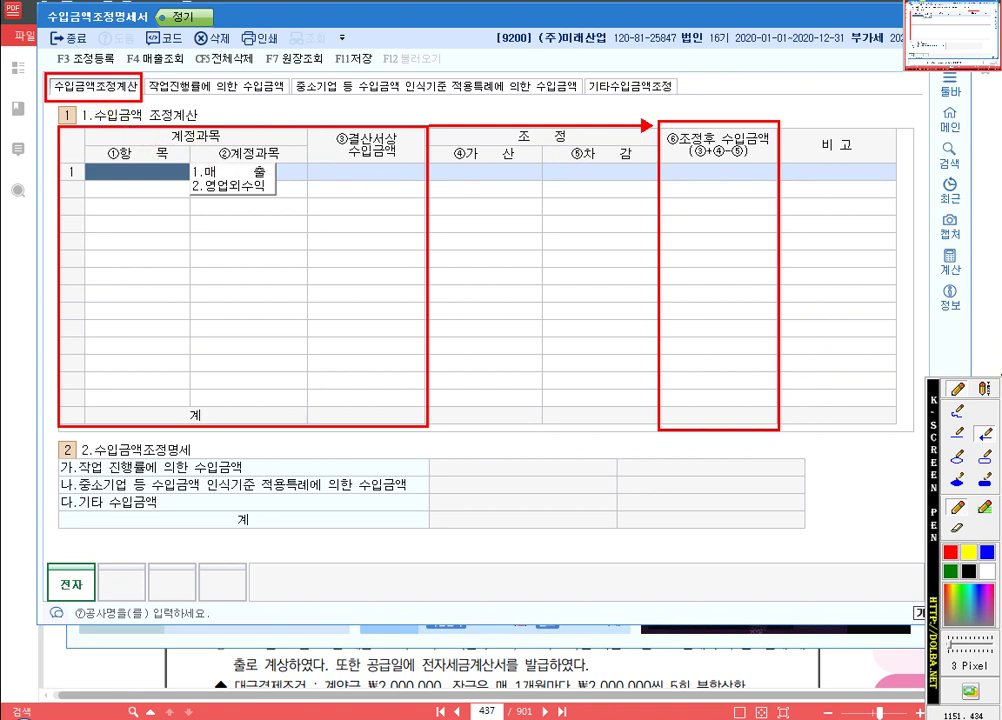
click(984, 457)
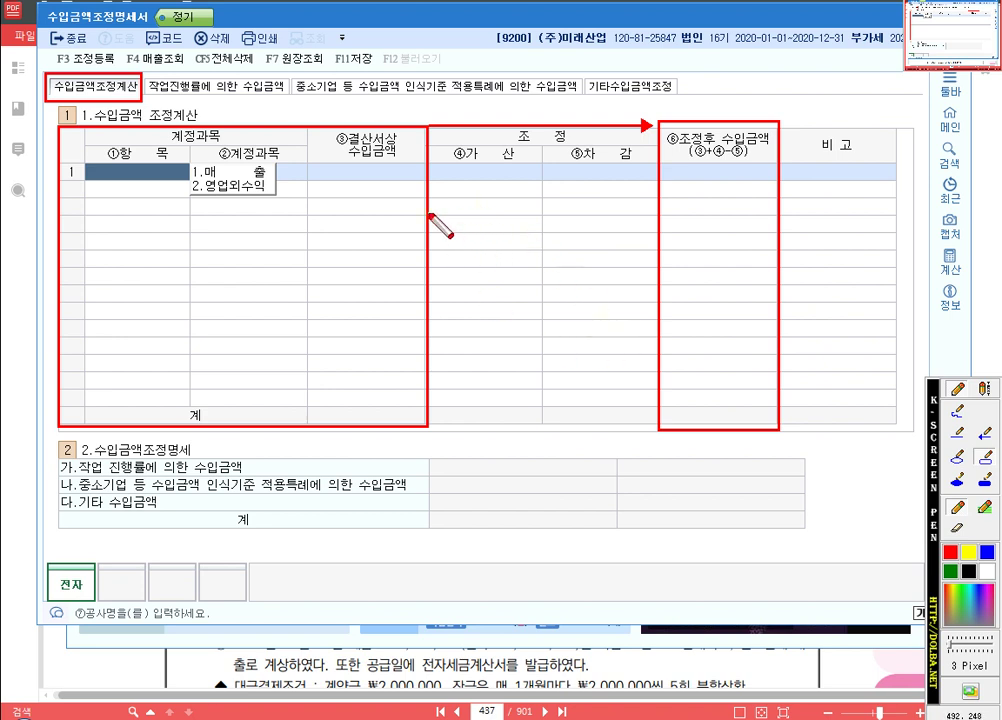
key(Escape)
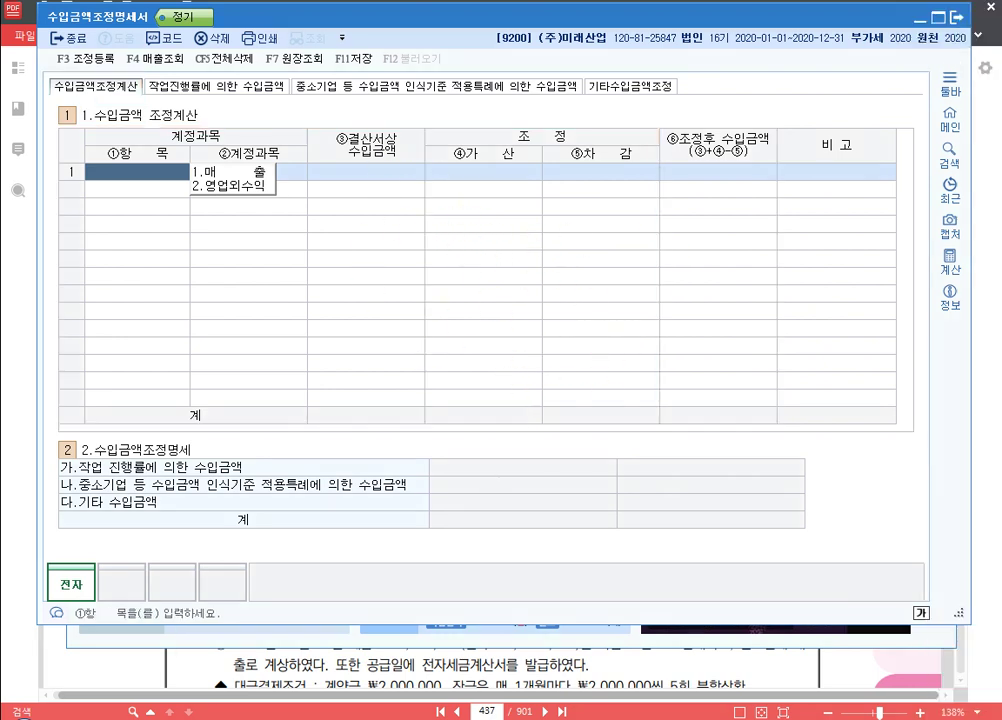
Step: Switch to the 20210308.hwp notes and add the heading "* 법인세법" below the 작업진행률 formula
key(alt+Tab)
scroll(539, 268, down, 2)
click(302, 373)
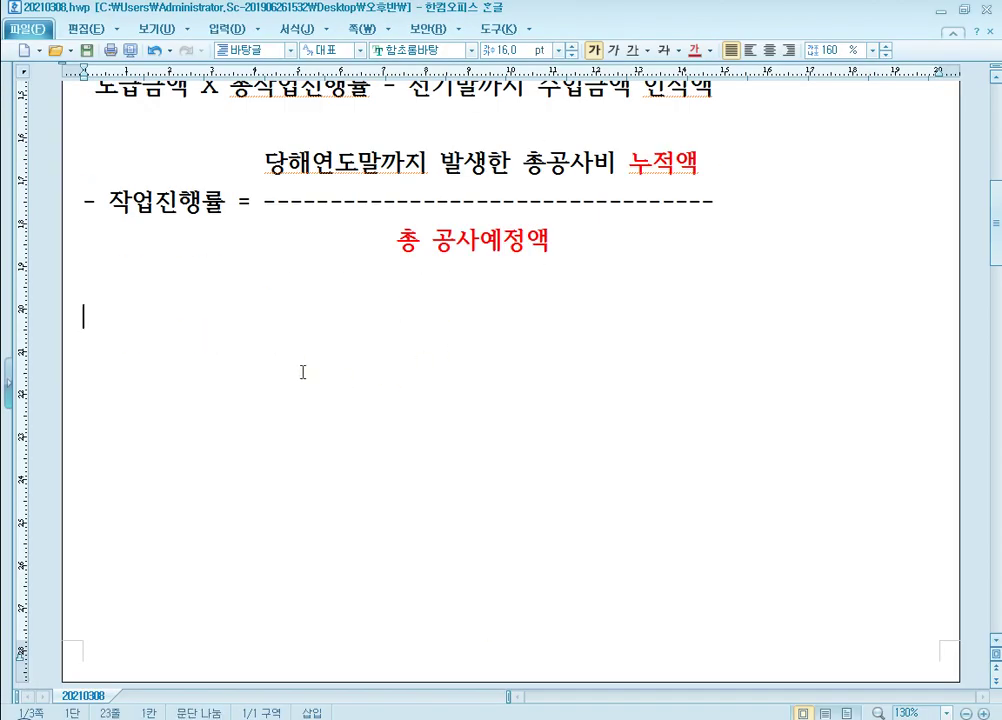
key(Return)
text(ㅂ)
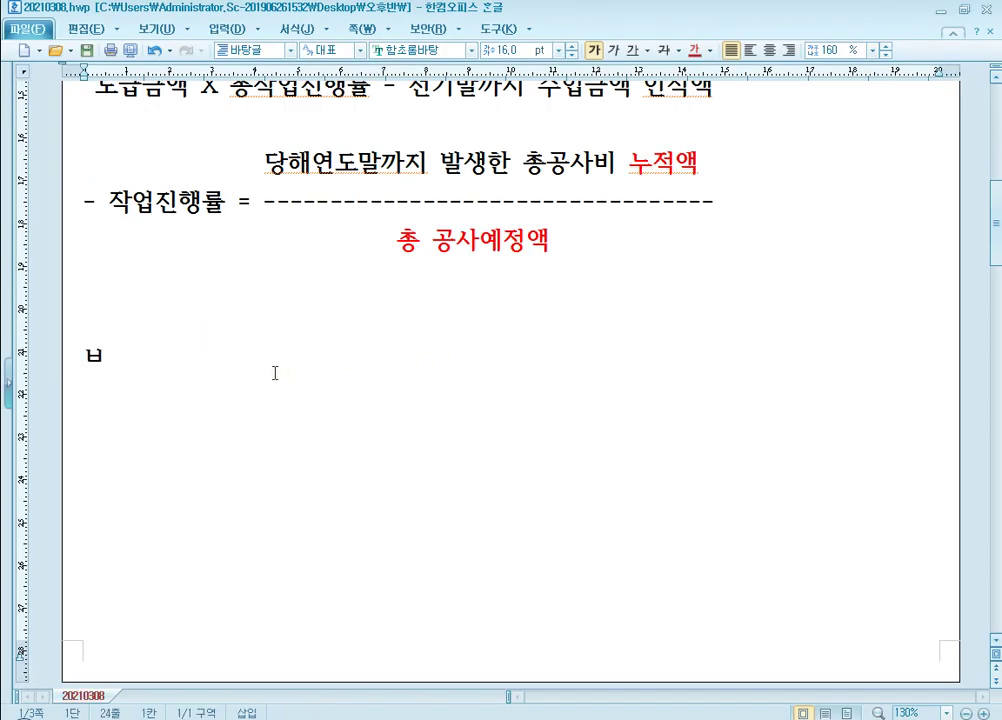
key(BackSpace)
text(* 법ㅇ인세법)
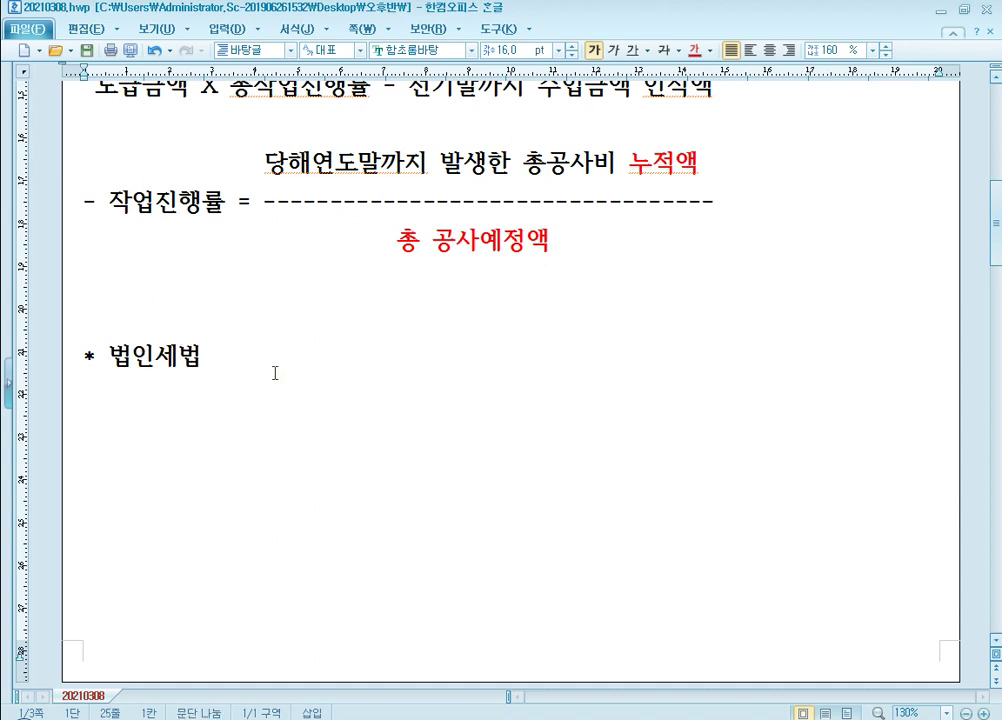
Step: Add the line "- 부산물, 작업폐물 : 수입금액 인식" under the 법인세법 heading
key(Return)
text(- 부산물,)
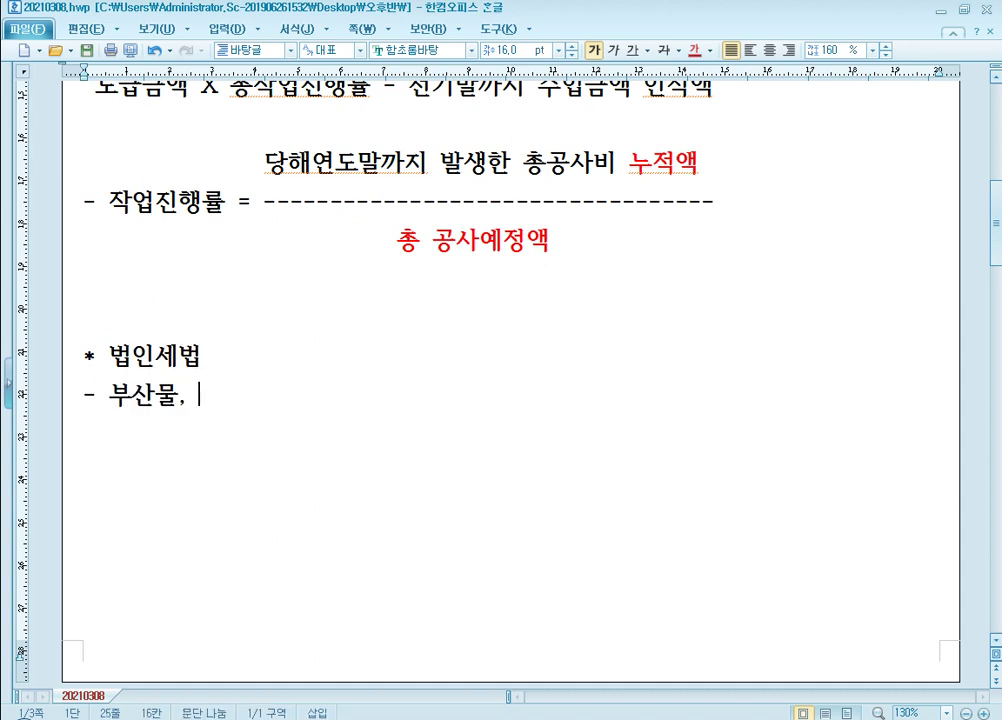
text( 작폐물)
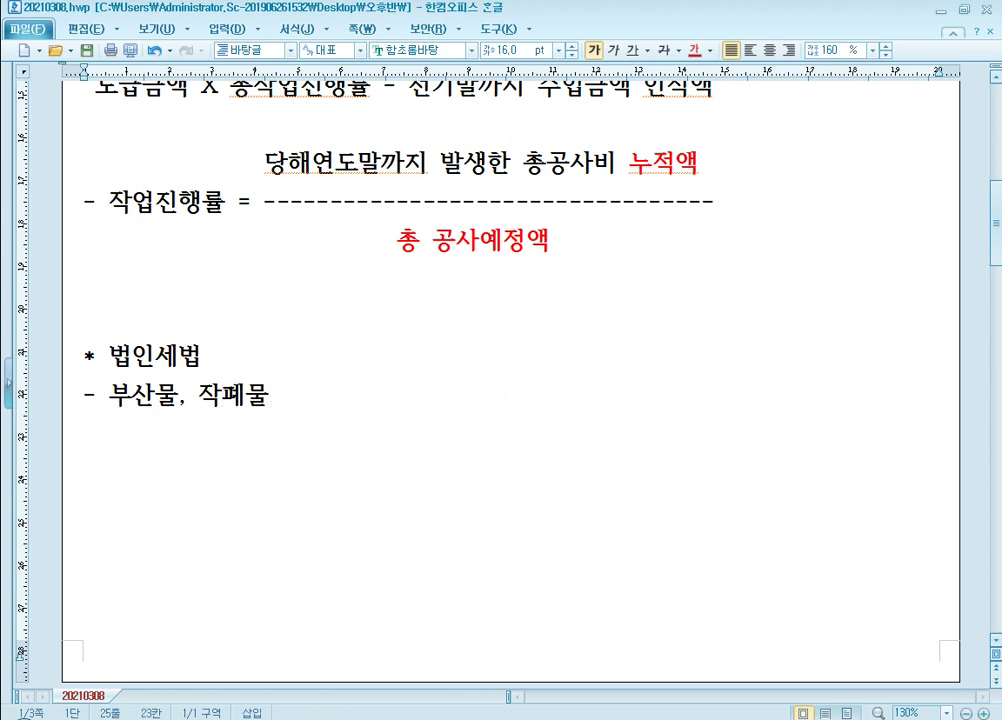
key(BackSpace)
key(BackSpace)
text(업폐)
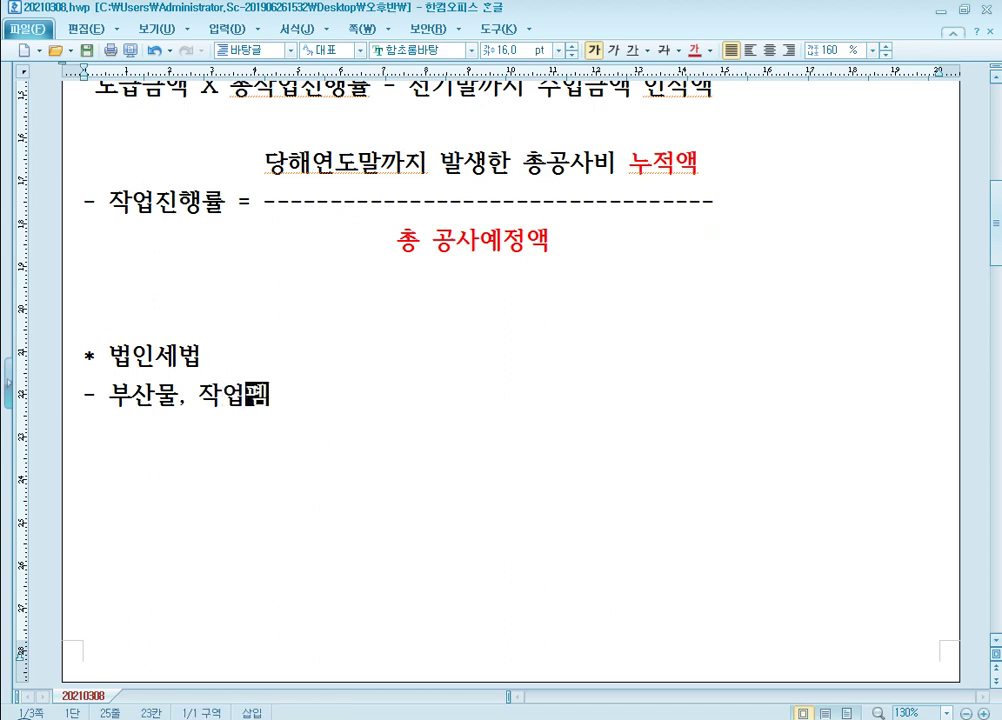
text(물 )
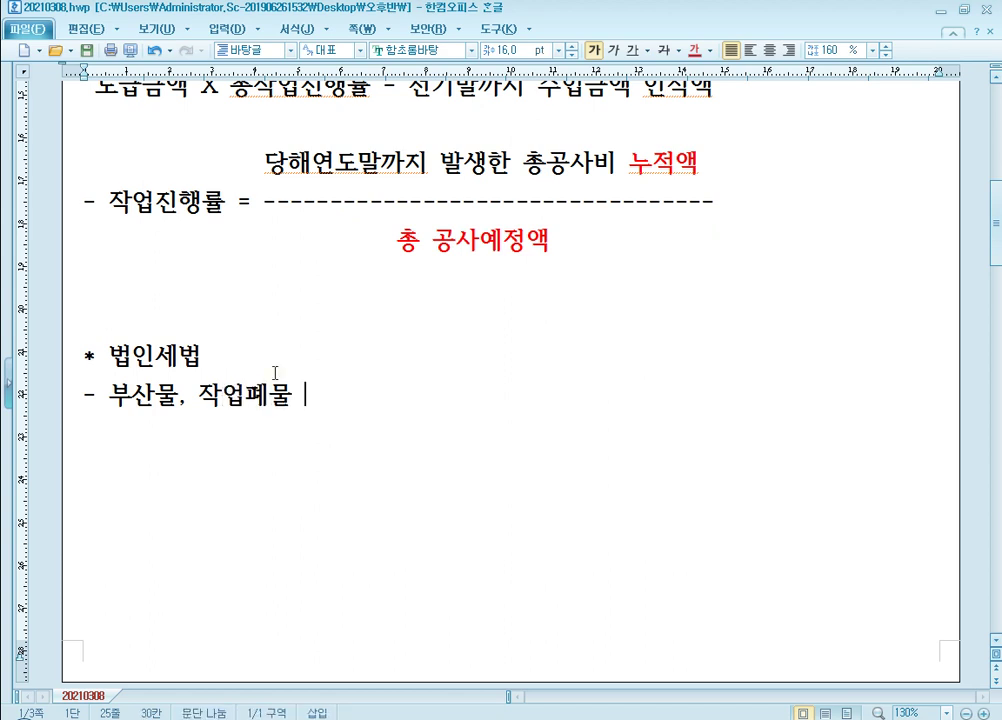
text(: 수입금)
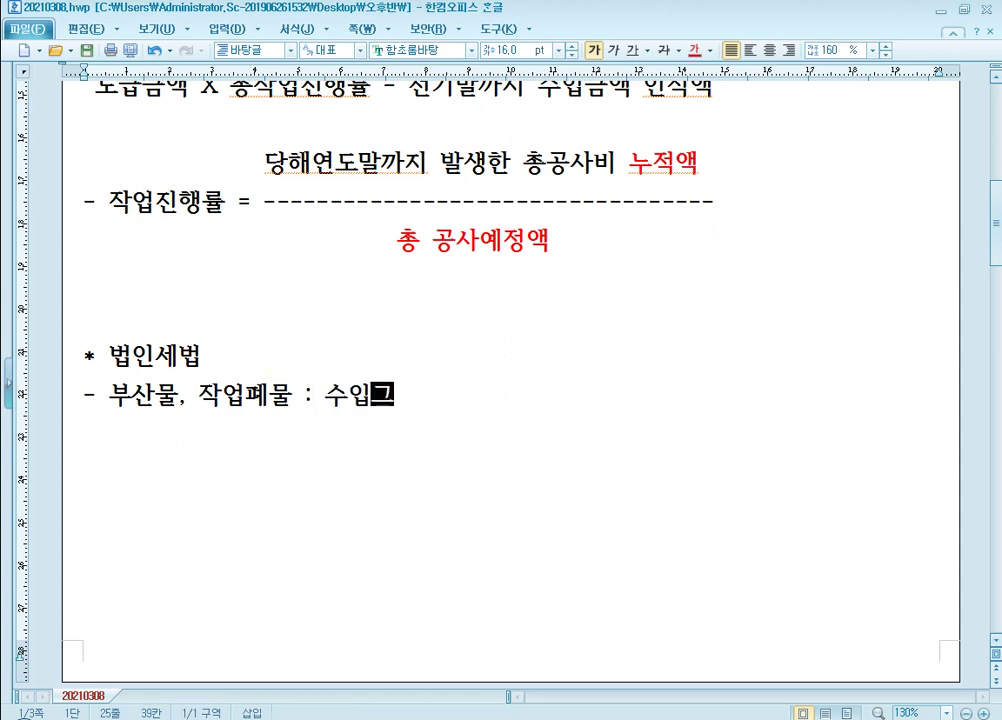
text(액 인식)
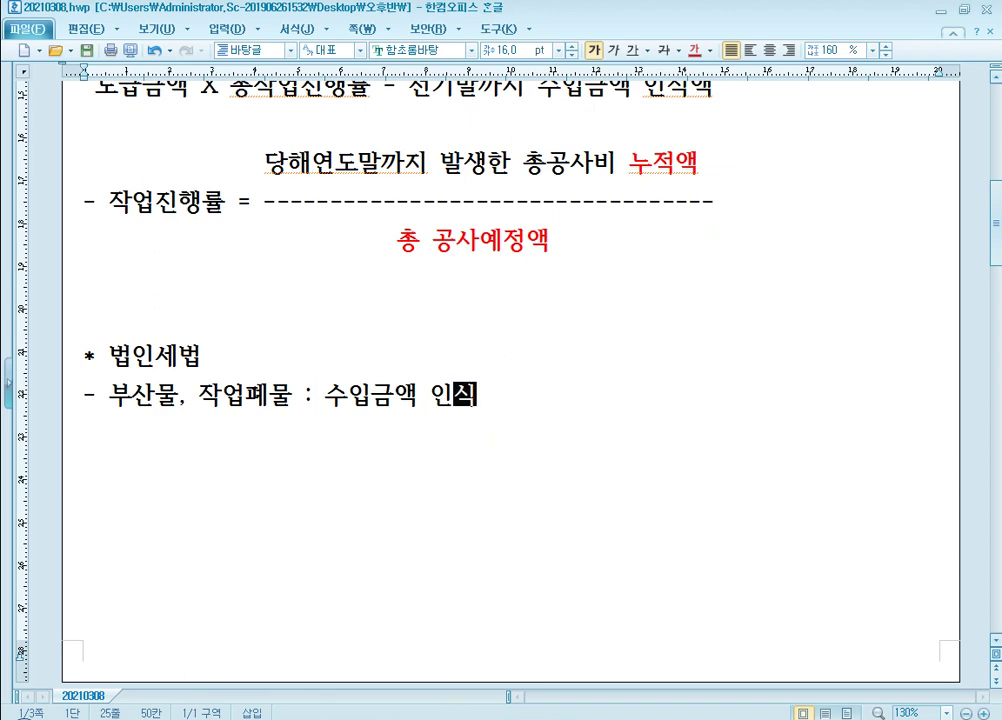
Step: Compare the revenue adjustment form with the notes and review the 작업진행률 revenue recognition formula
click(467, 716)
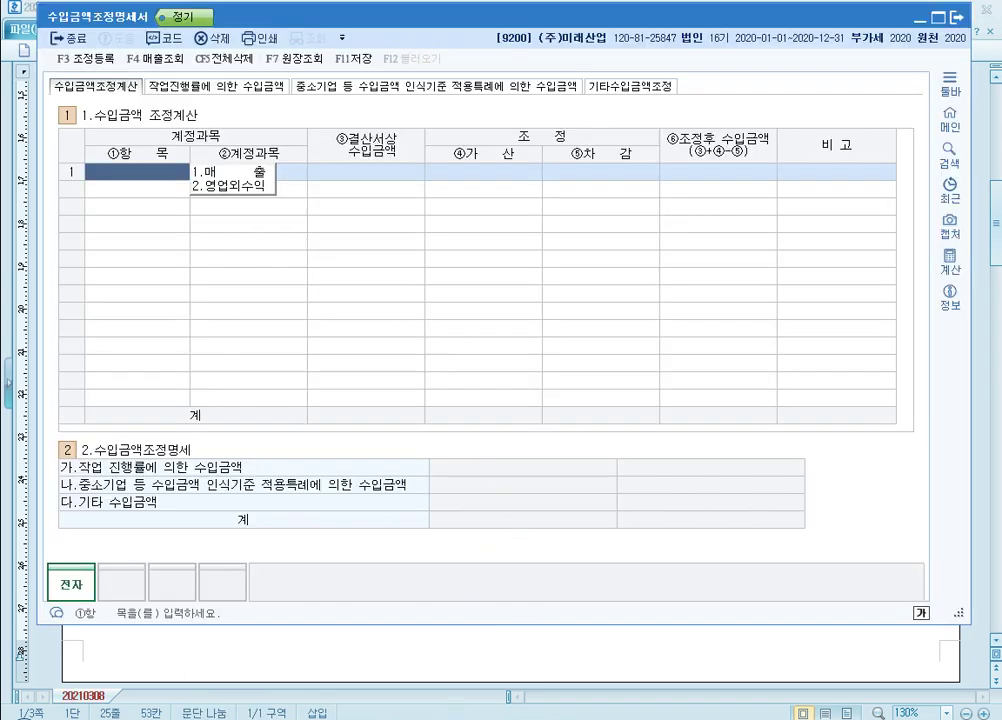
click(414, 629)
scroll(459, 467, down, 1)
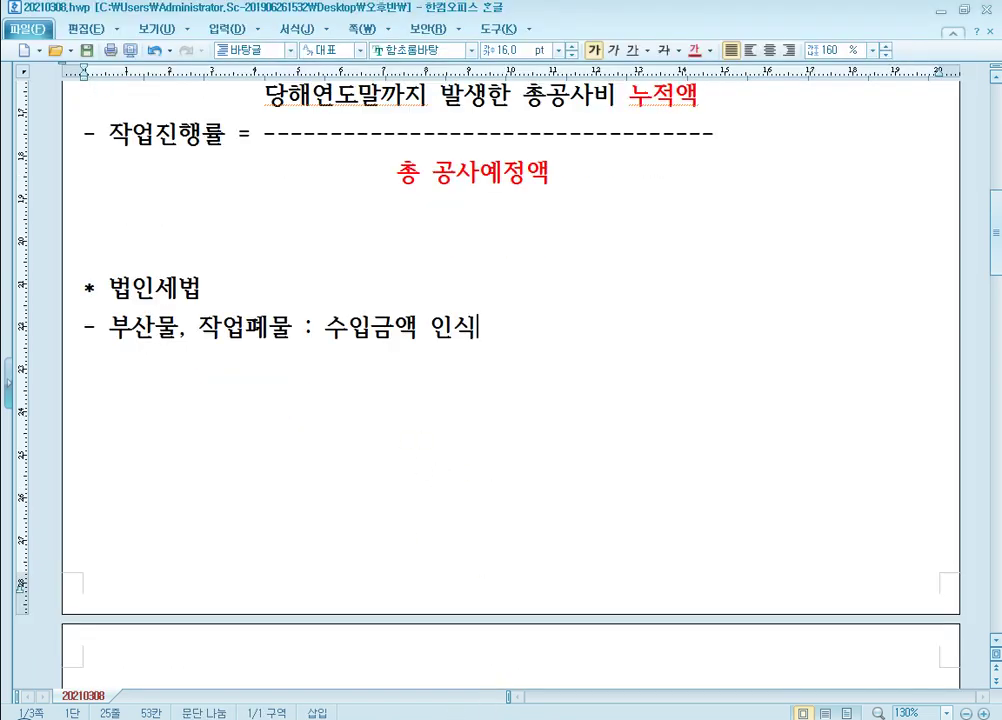
key(alt+Tab)
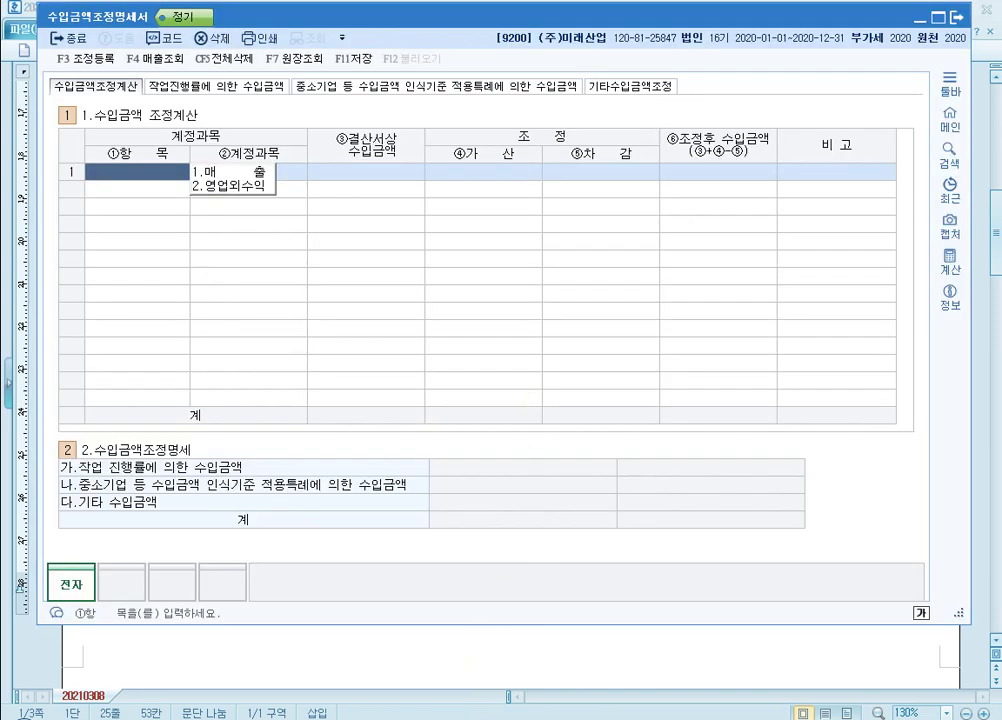
key(alt+Tab)
scroll(441, 539, up, 4)
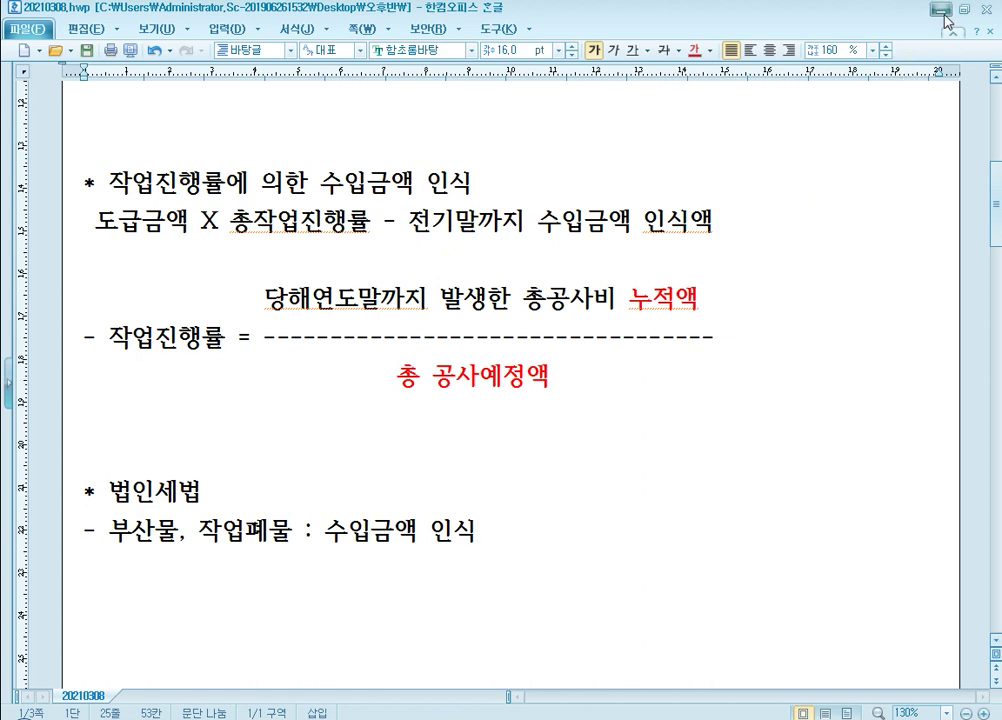
Step: Return to the 수입금액조정명세서 form and show its 작업진행률에 의한 수입금액 section
key(alt+Tab)
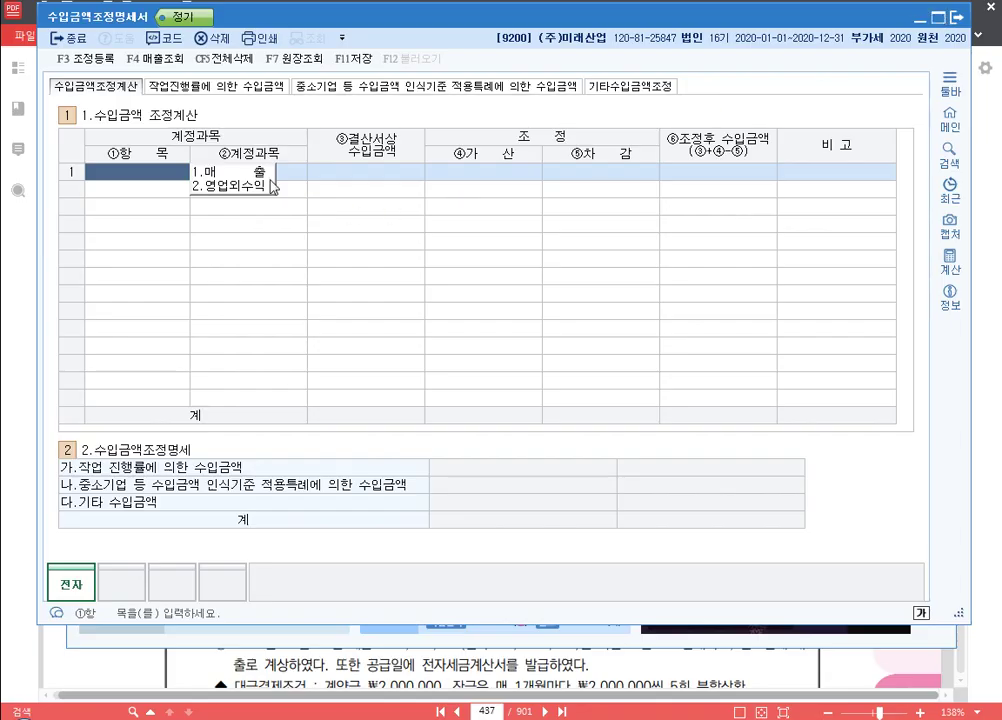
click(222, 88)
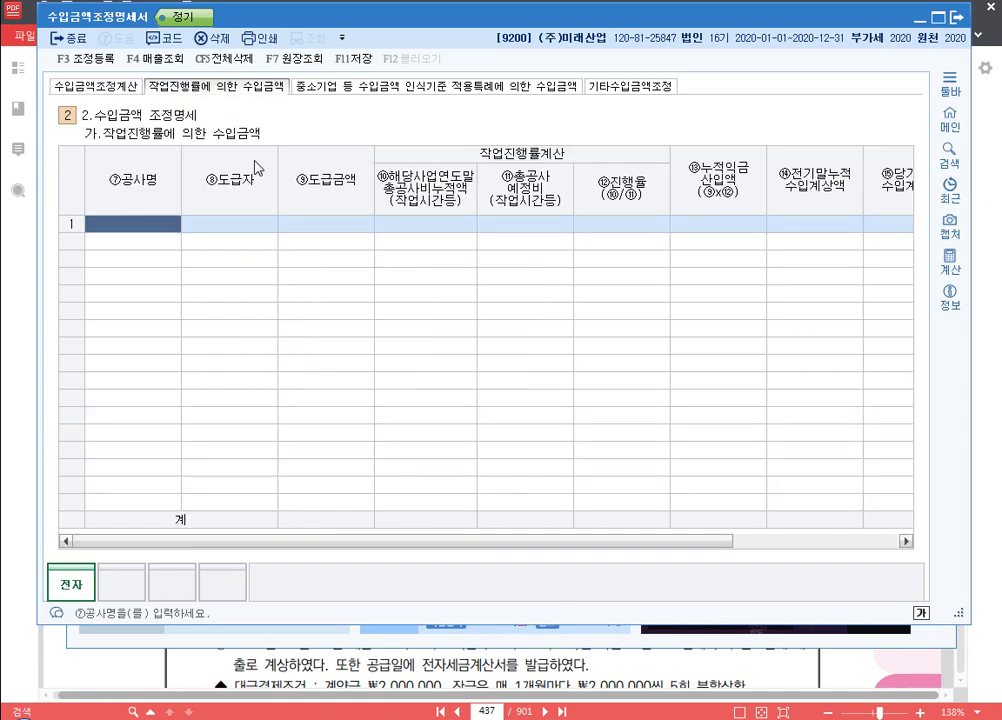
key(ctrl+F12)
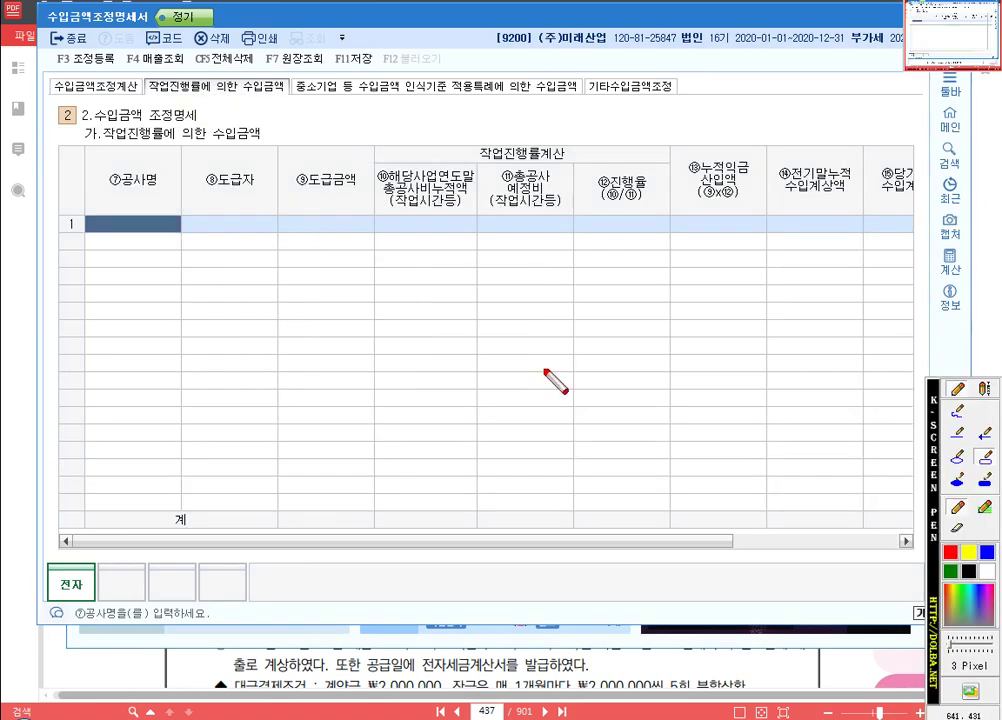
click(985, 389)
click(150, 99)
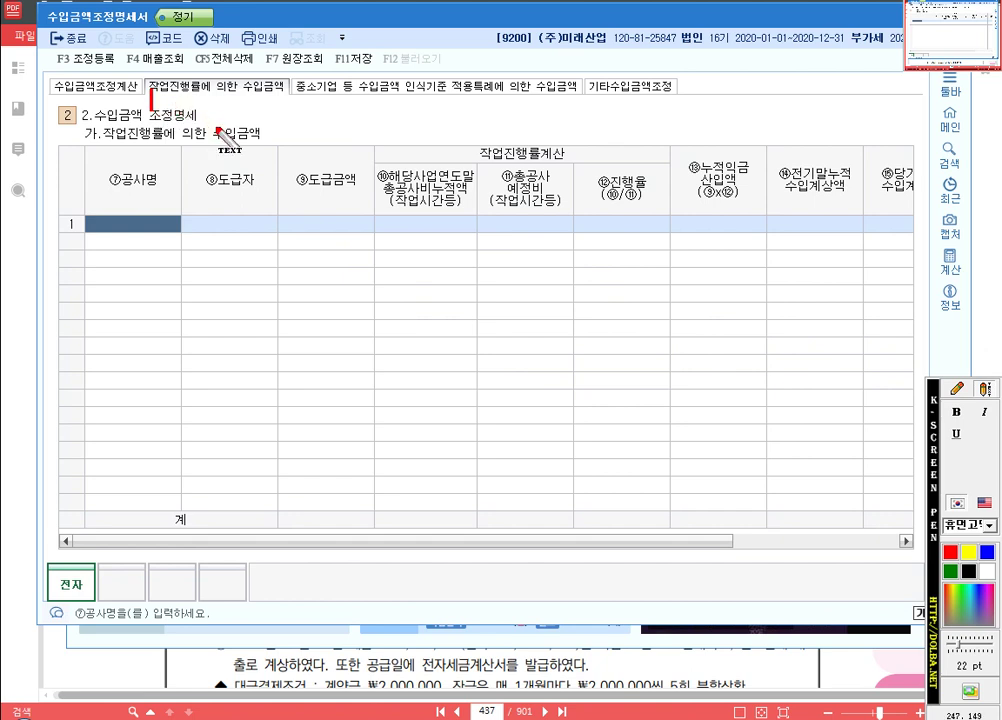
text(기)
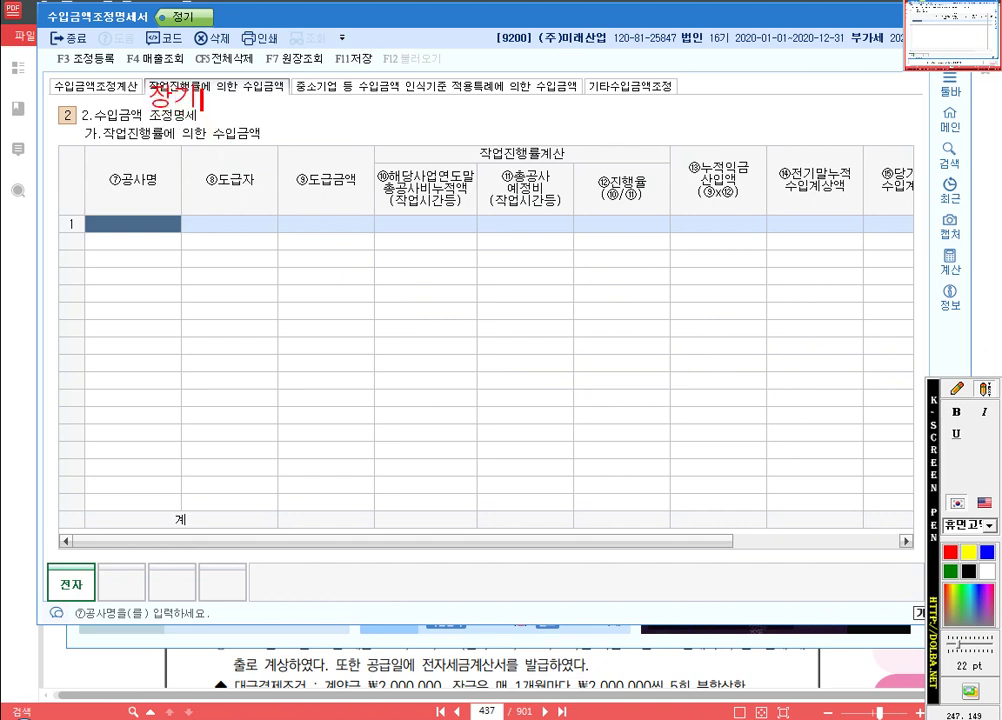
key(Escape)
Step: Reduce the 20210308.hwp notes window in front of the form and add the heading "* 작업진행률에 의한 수입금액 탭" below the 법인세법 notes
key(alt+Tab)
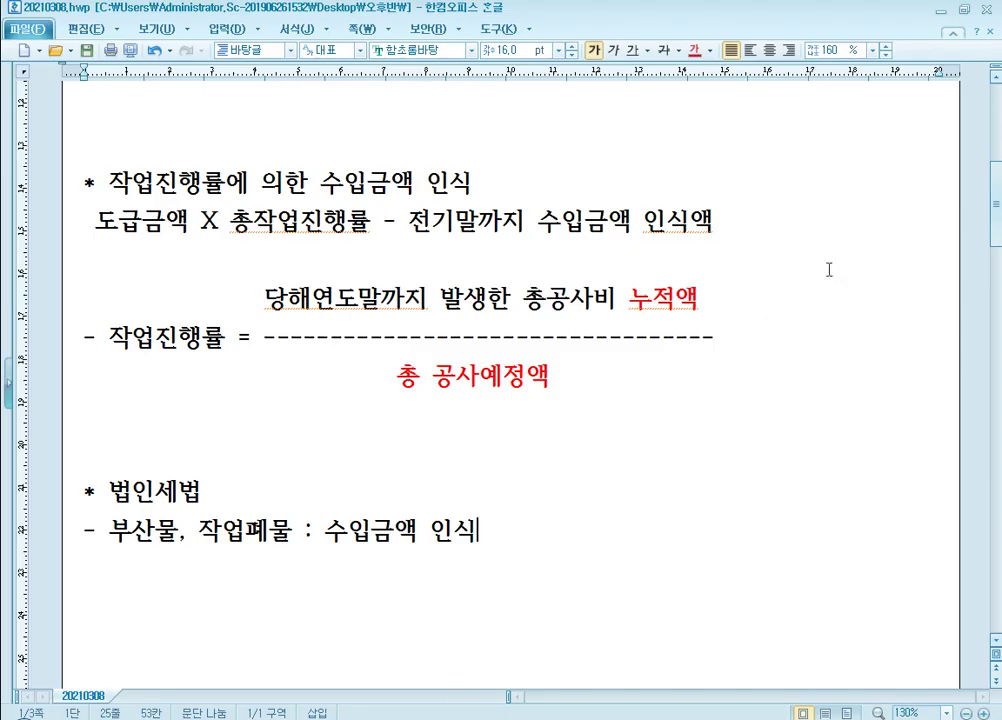
click(963, 13)
scroll(454, 348, down, 1)
scroll(447, 380, down, 2)
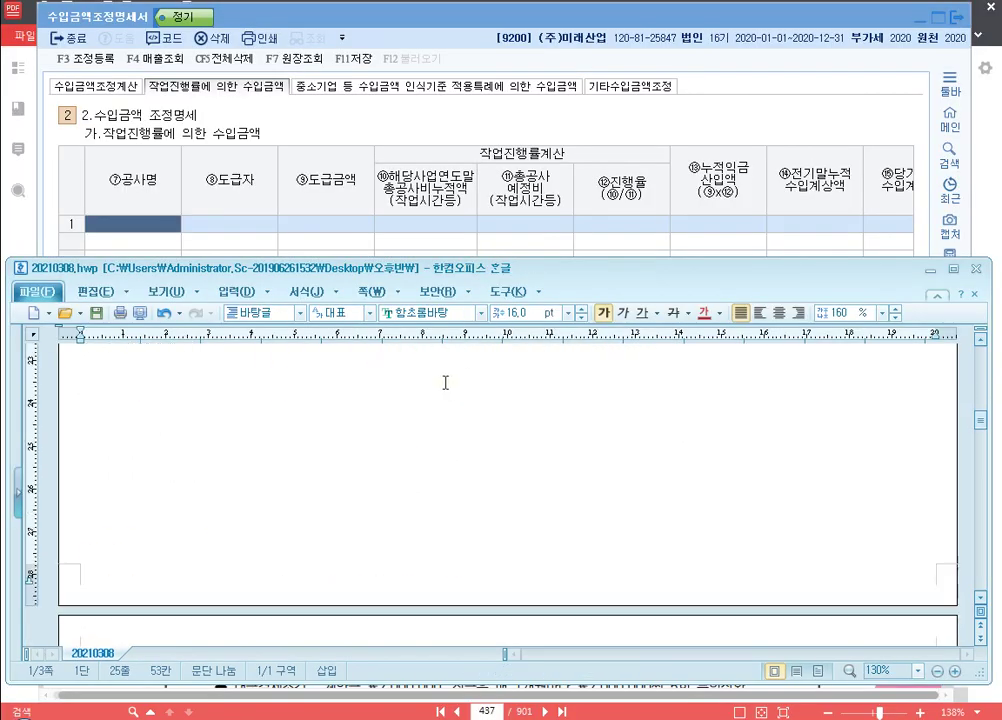
click(202, 457)
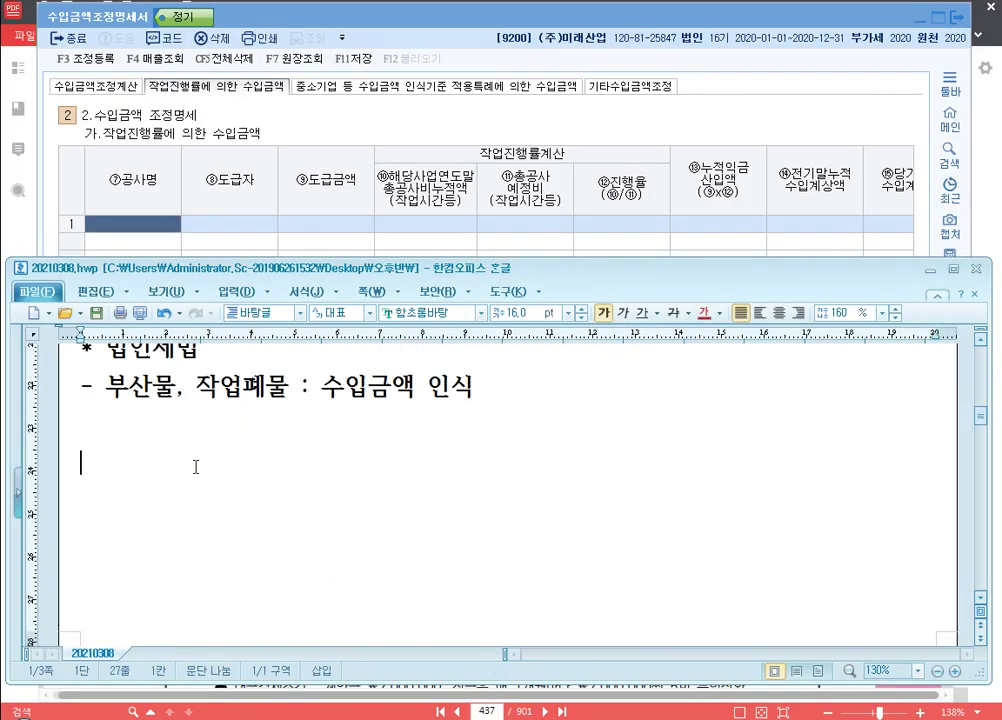
text(* 작업지)
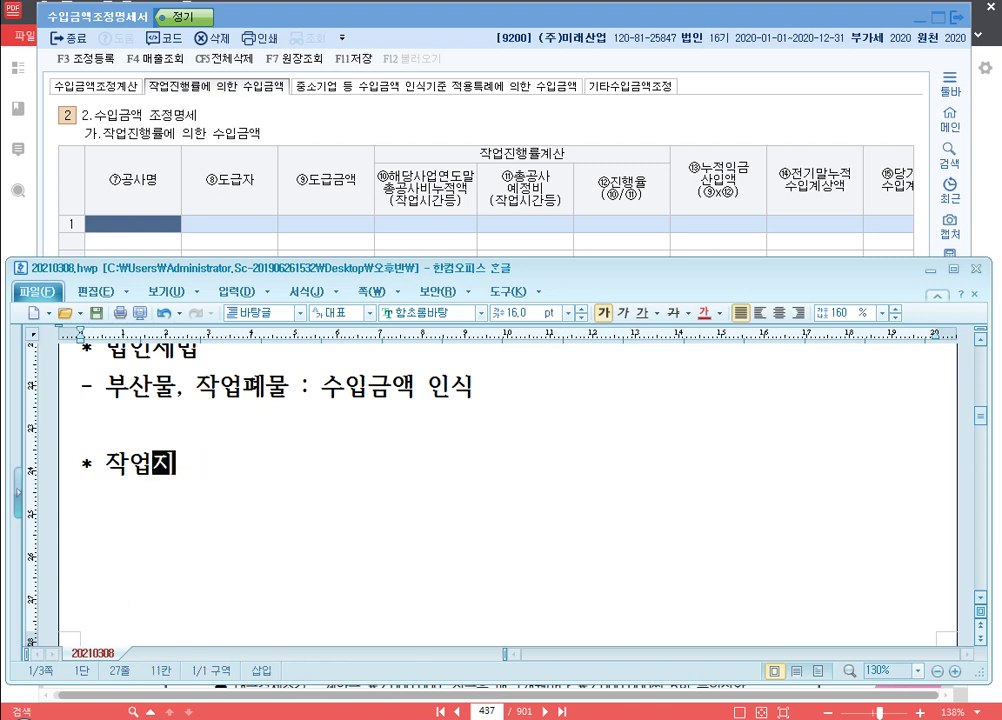
text(진행률에 의)
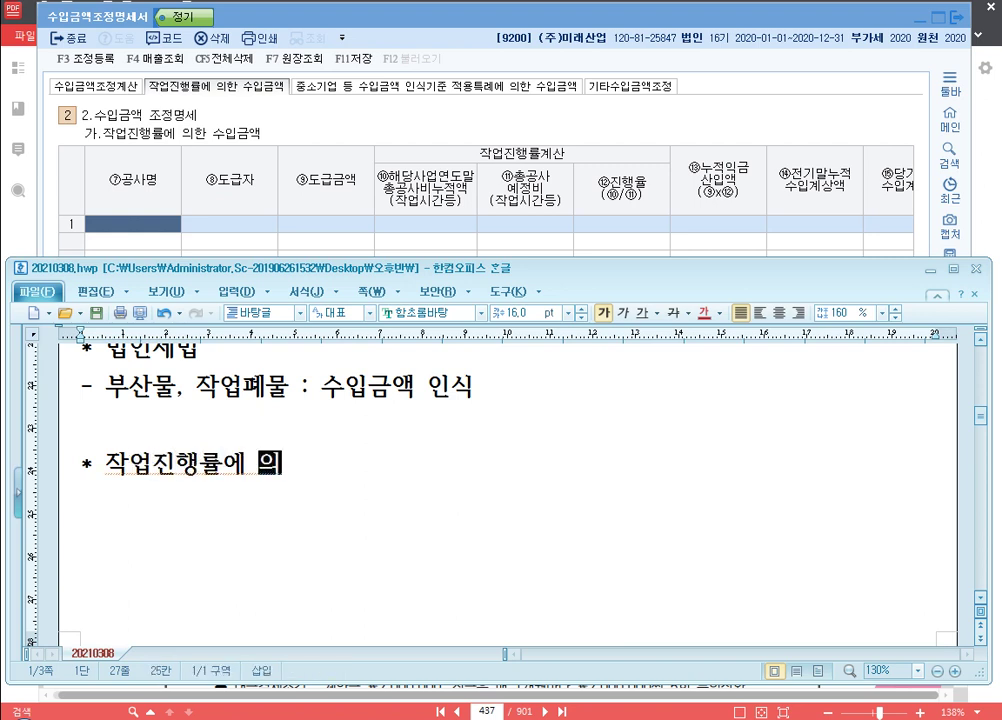
text(한 수입금액 탭)
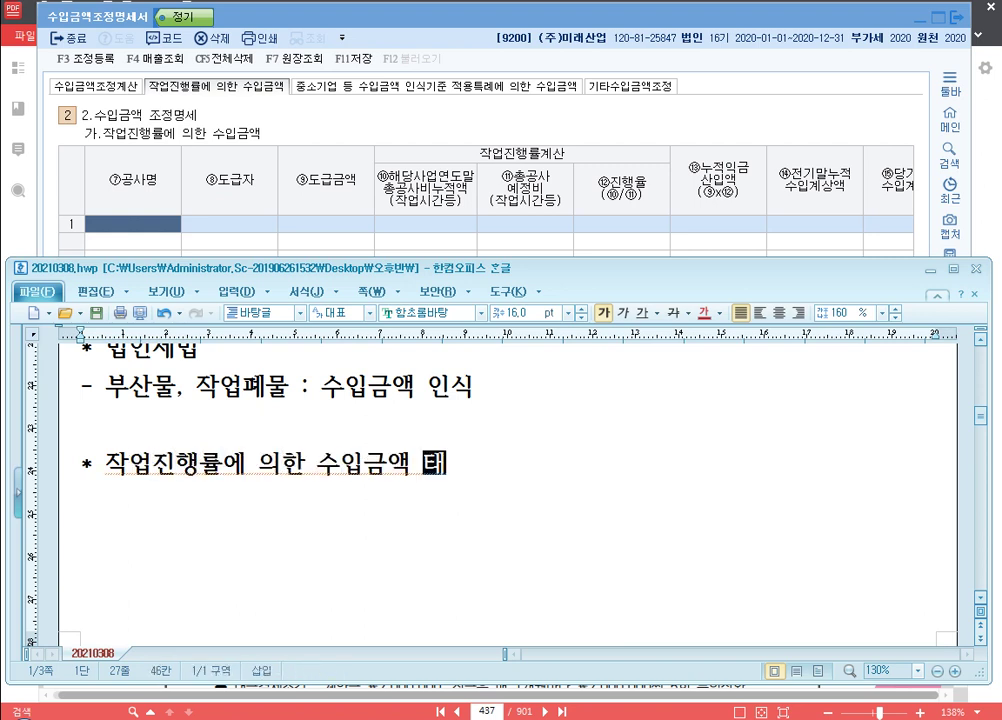
Step: Add the indented line "- 장기건설공사 입력" under the 작업진행률에 의한 수입금액 탭 heading
key(Return)
text(- 장기)
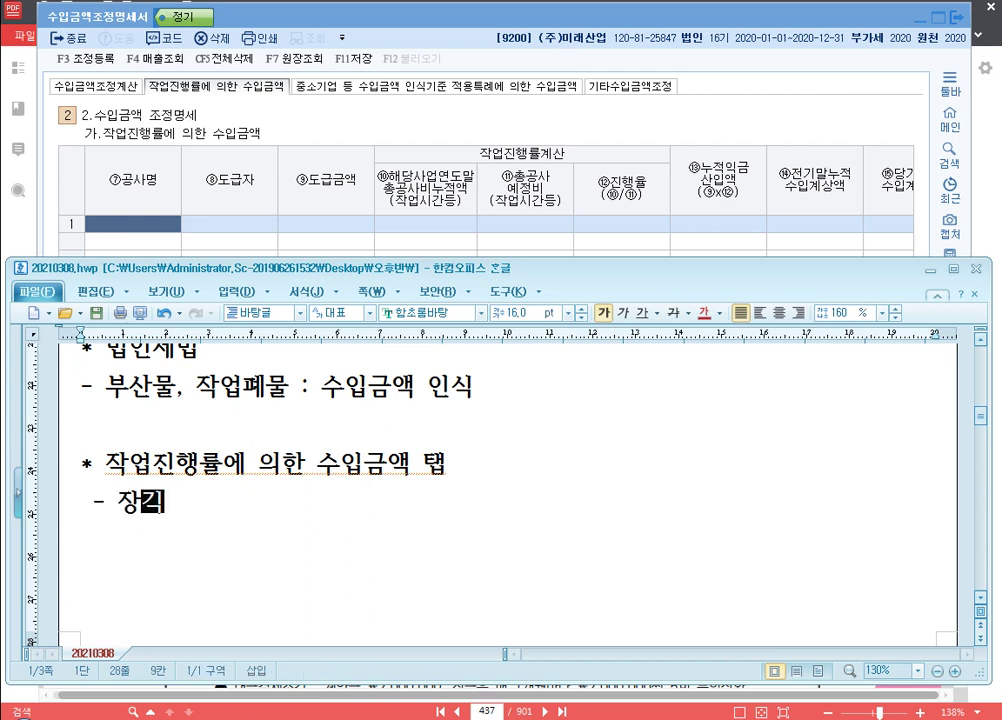
text(건설고공사 입력)
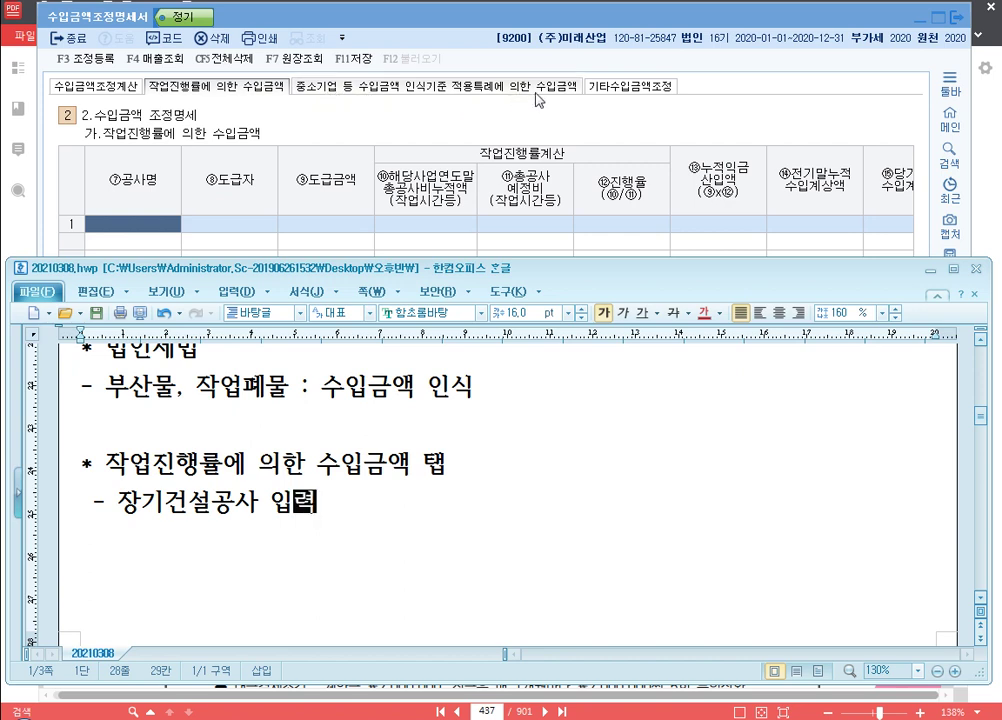
Step: Mark 중소기업 and 특례 in the 적용특례 section title with red screen-pen rectangles, and clear the marks
key(super)
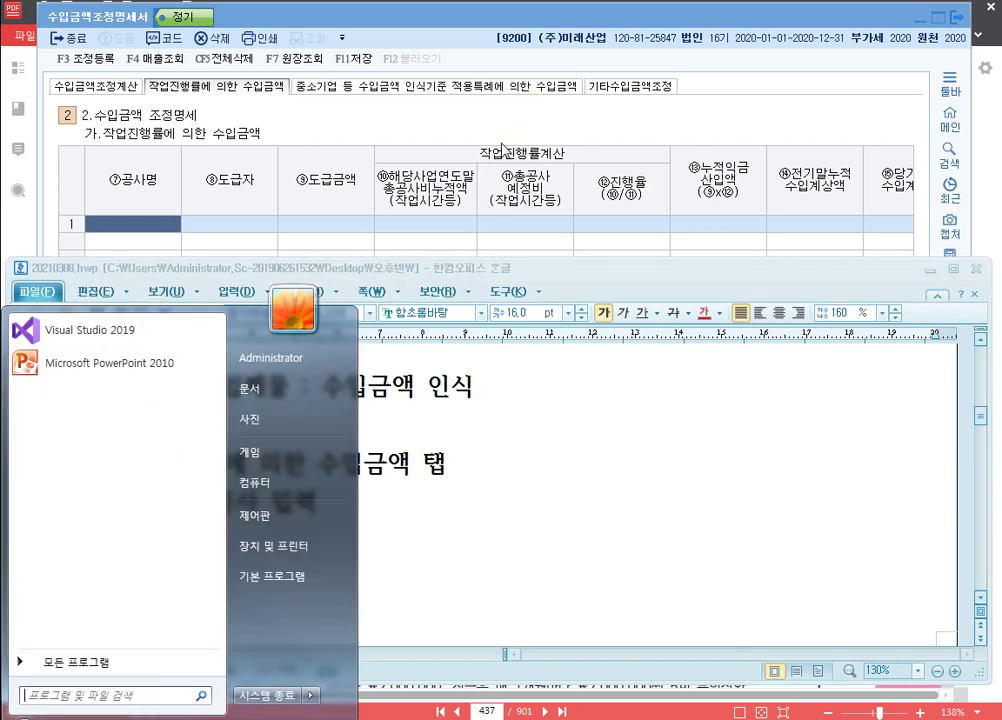
click(467, 25)
key(alt+1)
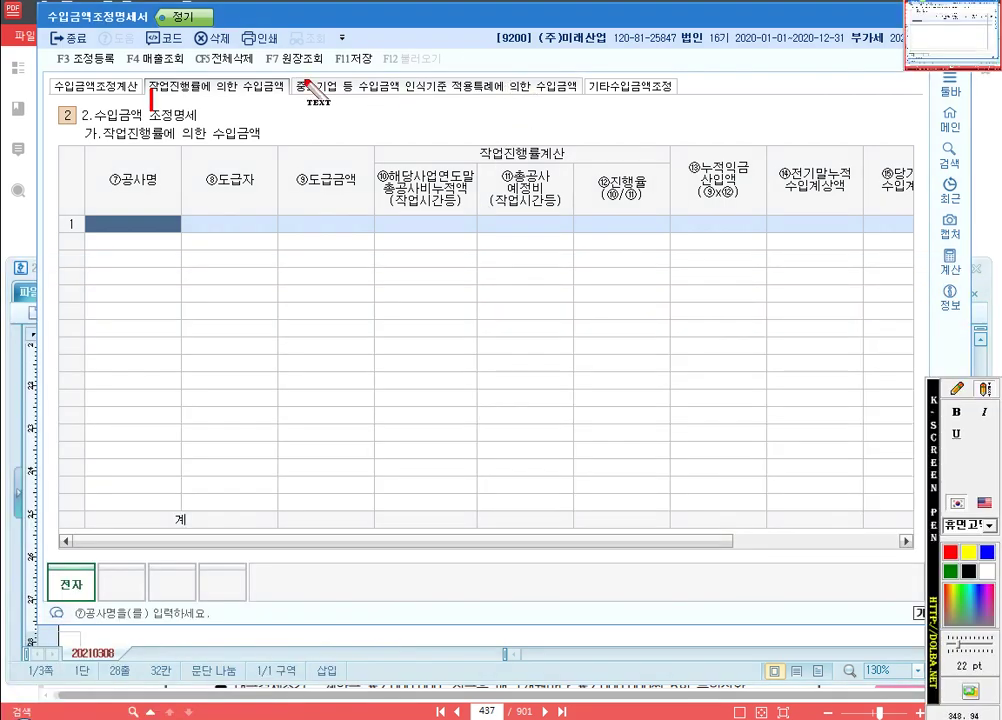
click(952, 388)
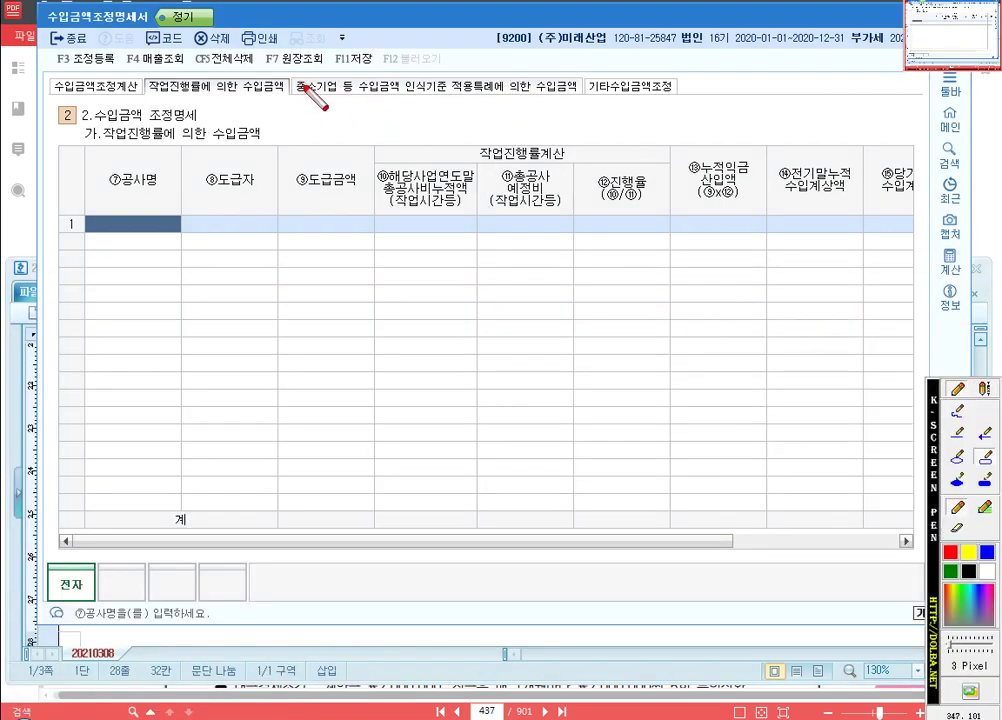
drag(294, 78, 345, 95)
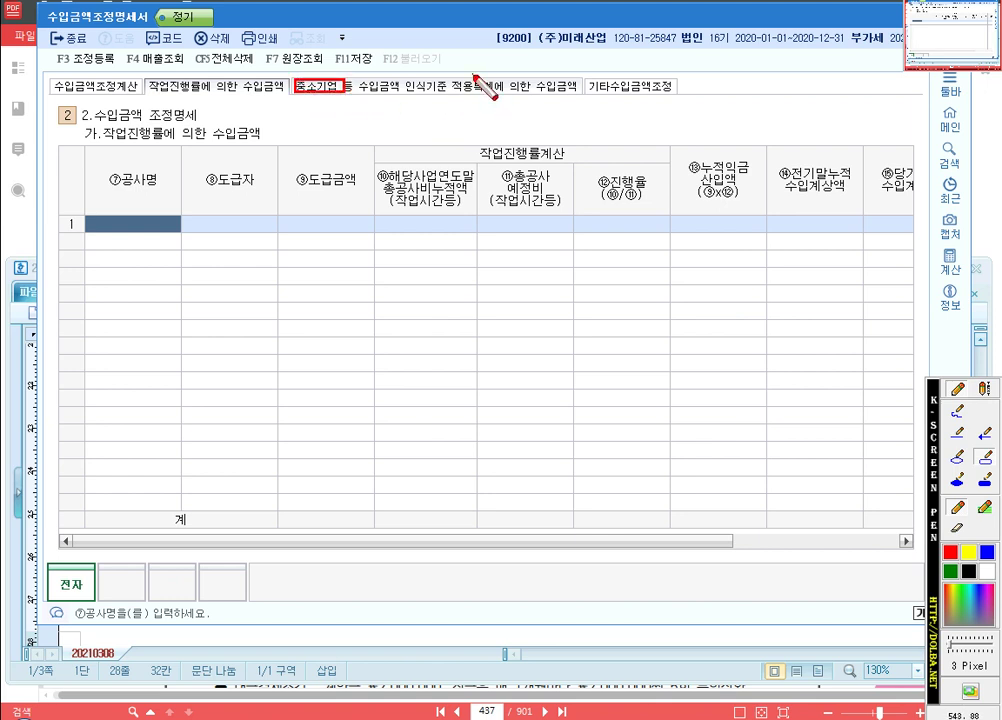
mouse_move(470, 82)
mouse_down()
mouse_move(508, 100)
mouse_move(498, 99)
mouse_up()
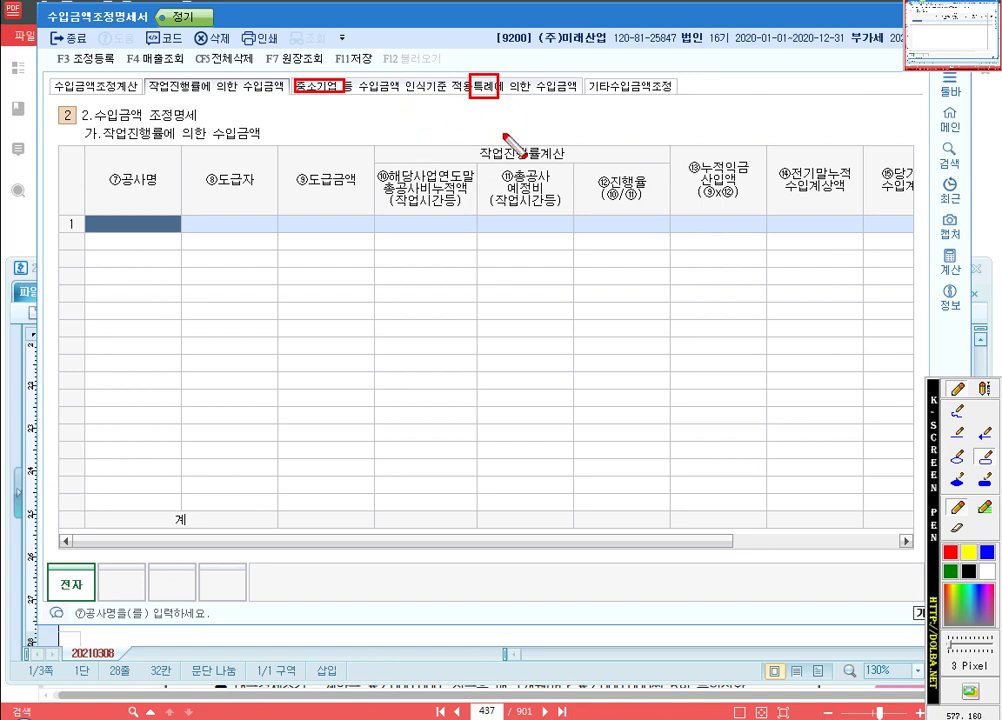
right_click(719, 280)
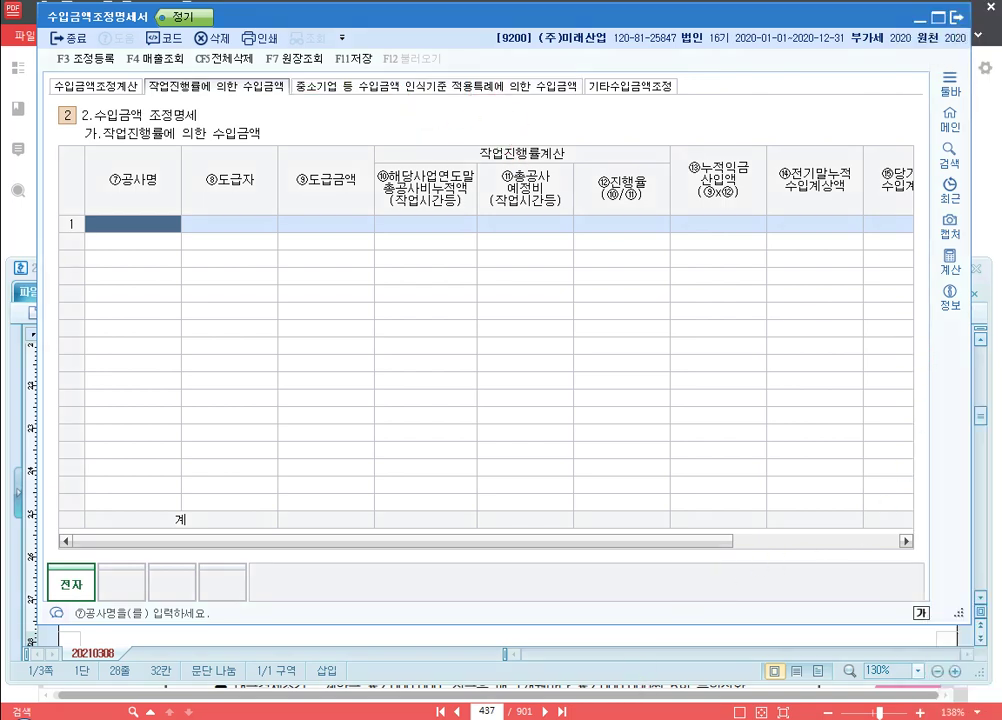
Step: Return to the 20210308.hwp notes and add the heading "* 중소기업 특례 탭" at the start of page 2
key(alt+Tab)
scroll(215, 429, down, 5)
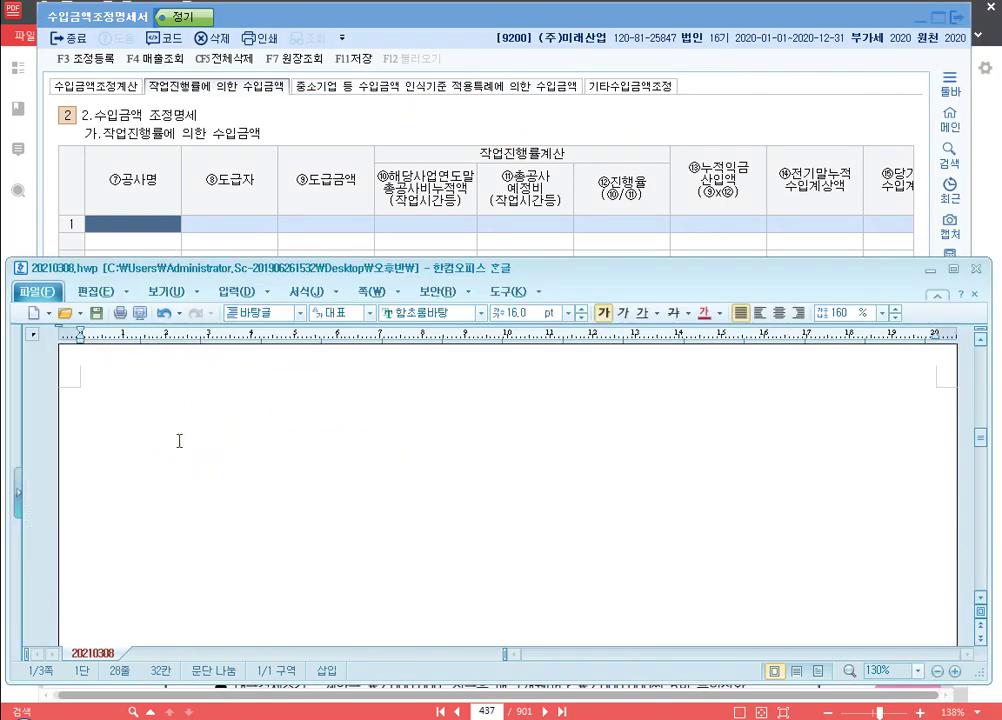
click(169, 416)
text(* 주)
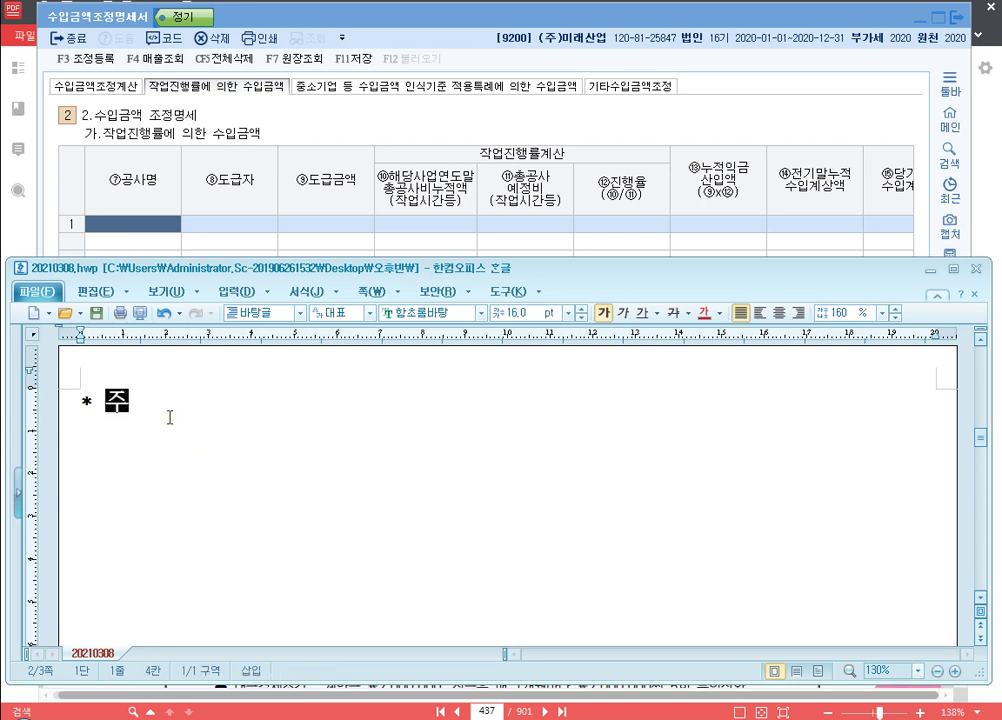
text(ㅇ소기업 특)
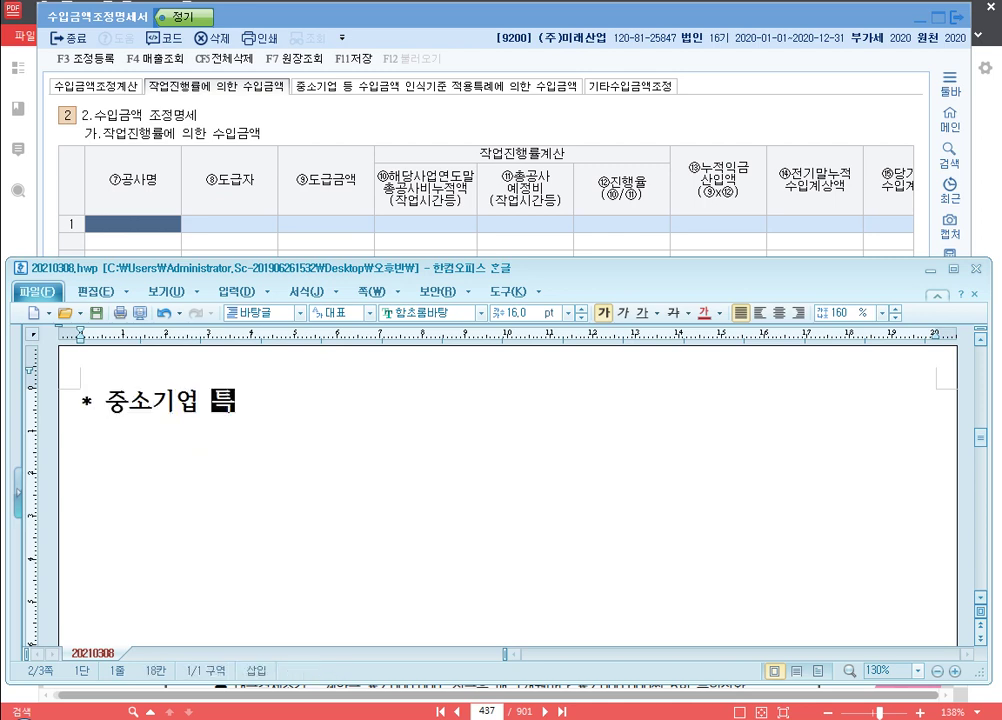
text(례 탭)
key(Return)
Step: Add the line "- 장기할부매출 : 인도기준 -> 회수기일도래기준 신고조정" under the 중소기업 특례 탭 heading
text(-)
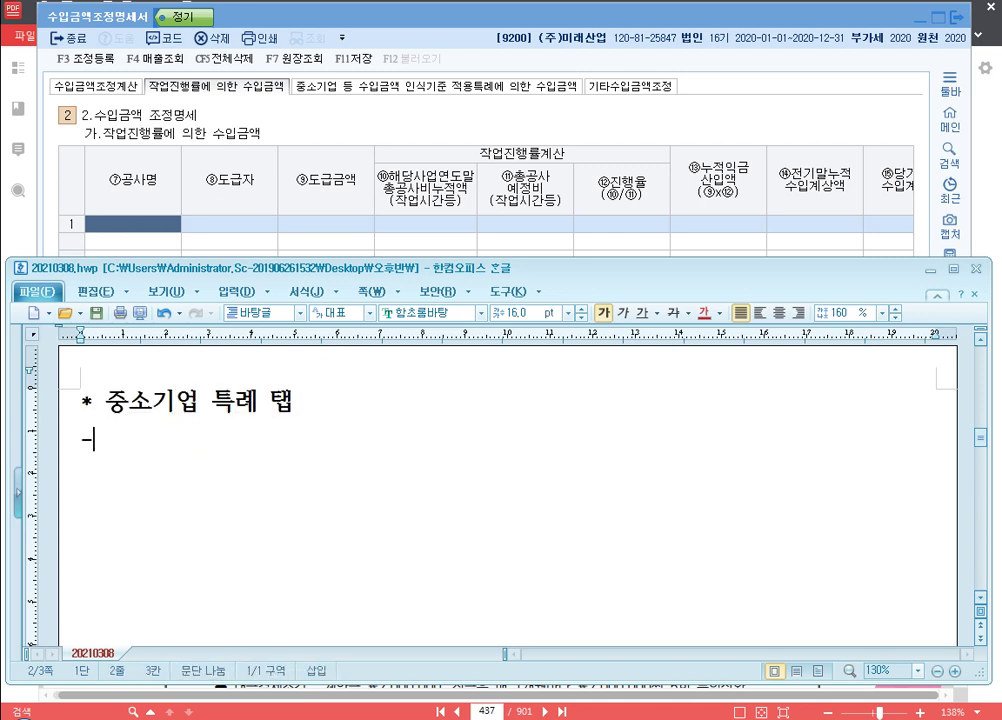
text( 장기할부매추)
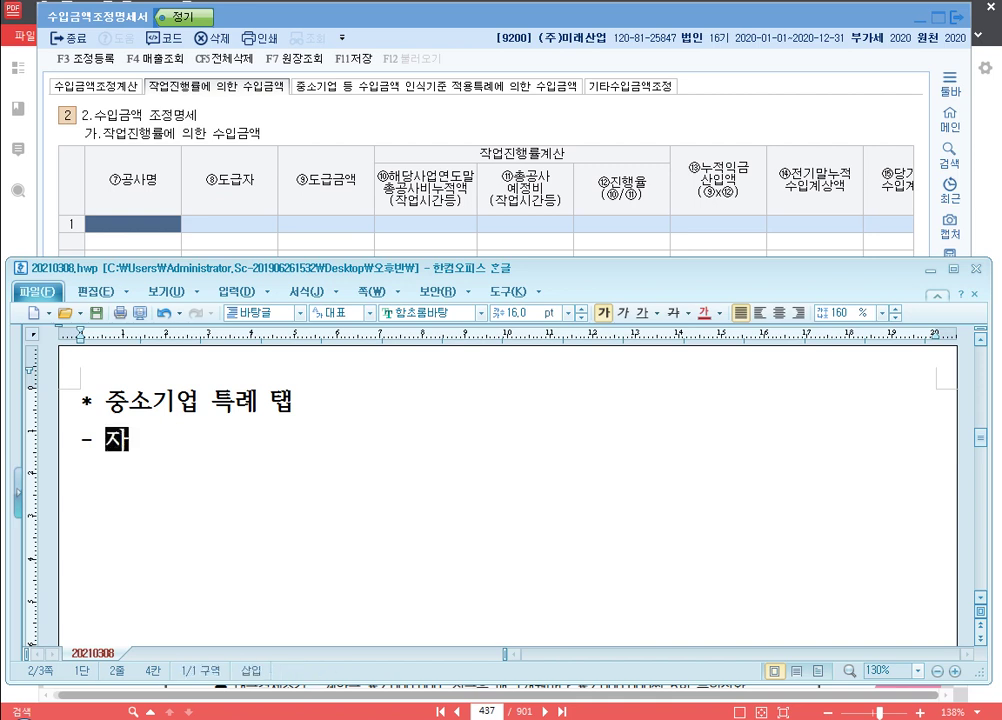
text(ㄹ )
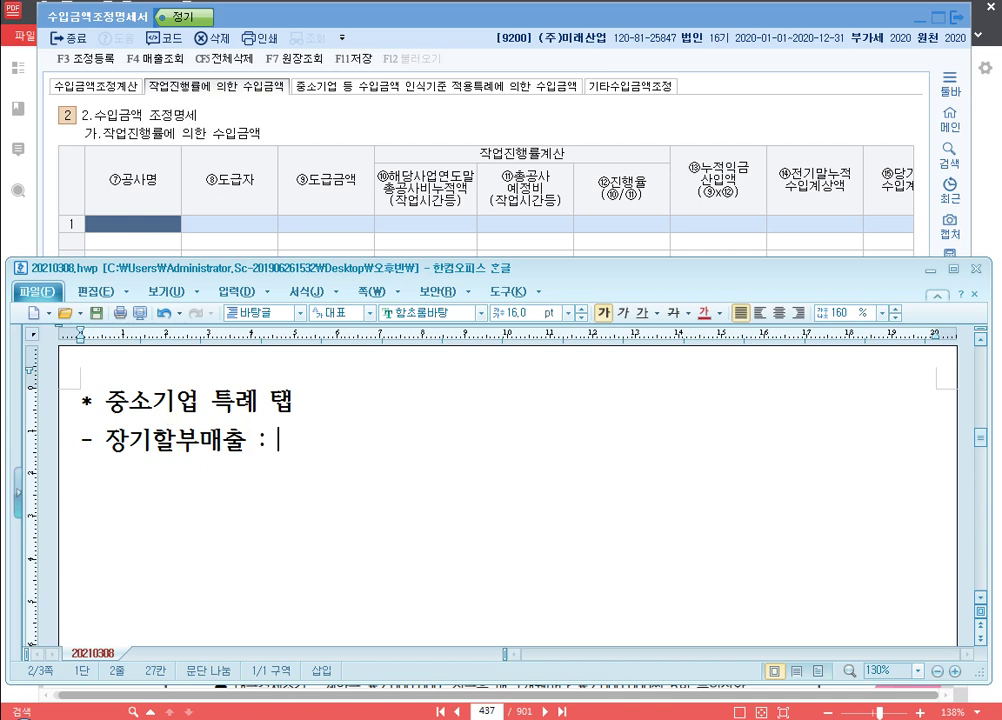
text(: 지)
key(BackSpace)
key(BackSpace)
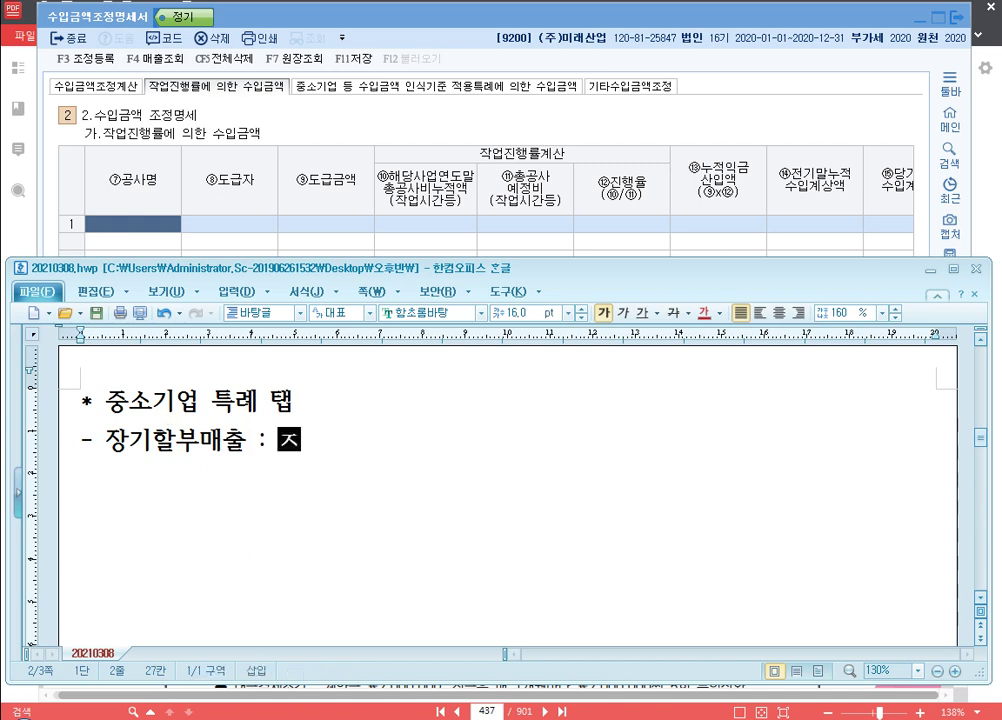
text(인도기준 )
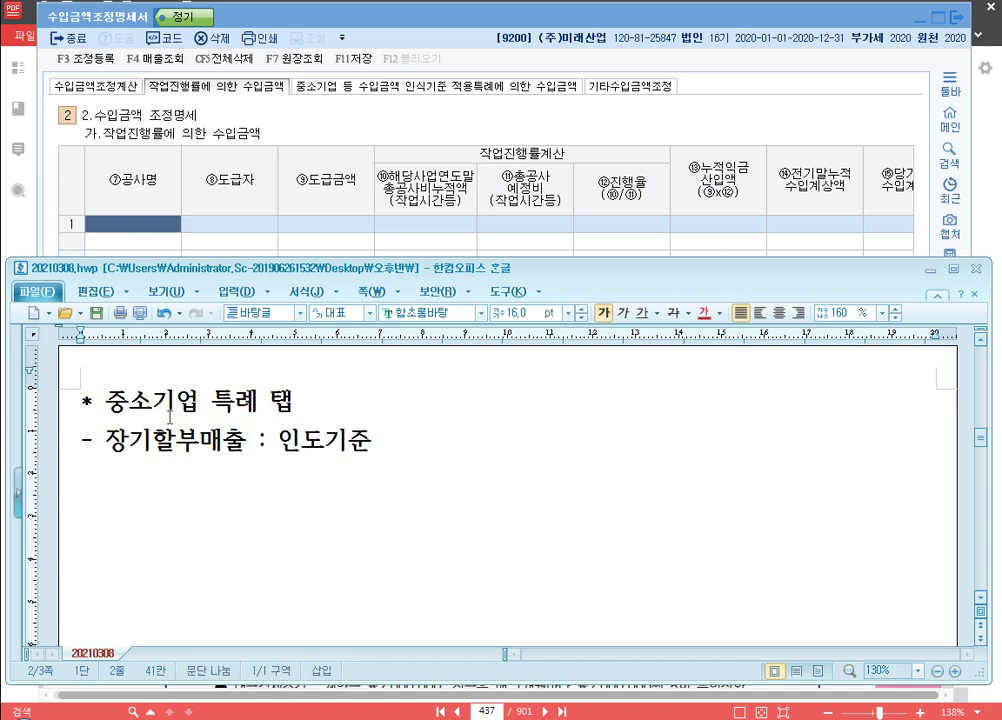
text(-> 회수기일)
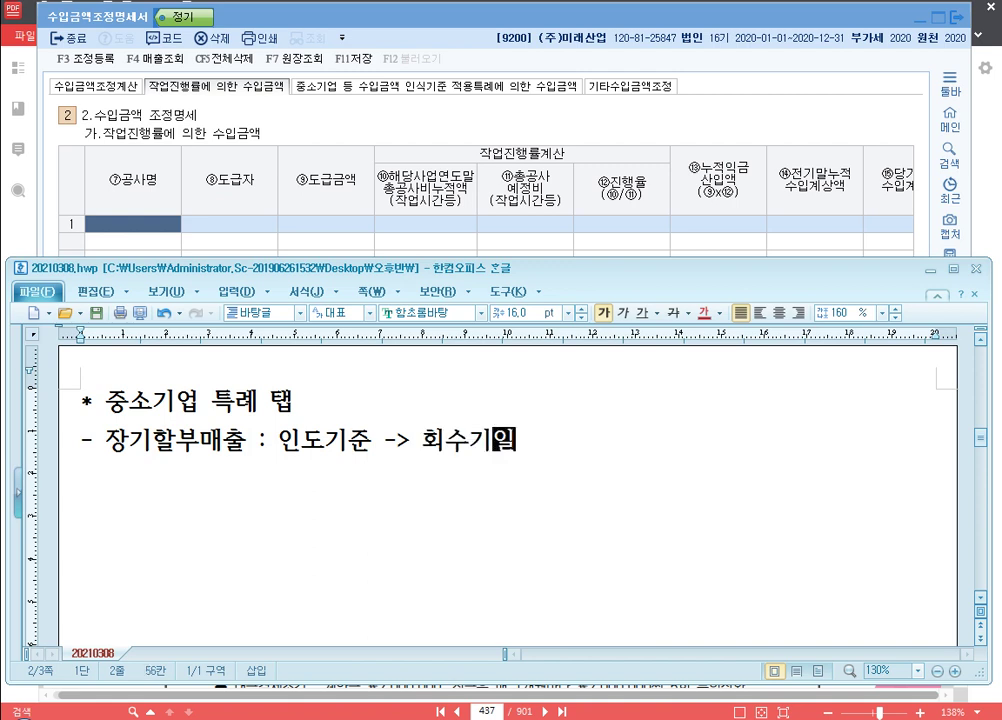
text(도래기준 신곳)
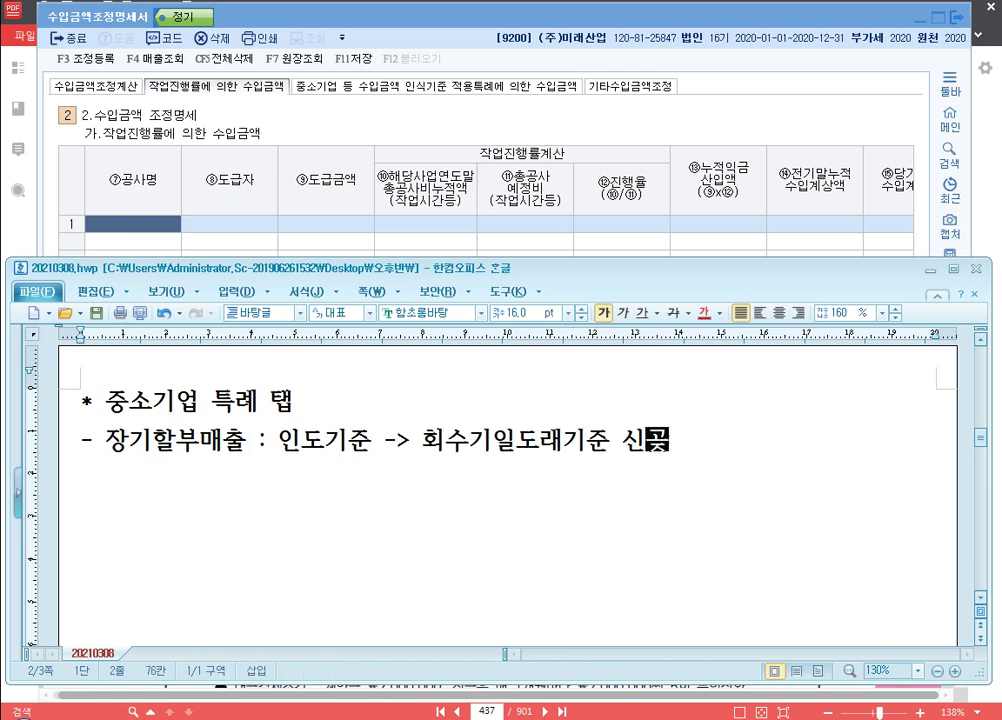
text(조정)
Step: Add the line "- 단기건설공사 : 진행기준 -> 완성기준 신고조정" below the 장기할부매출 note
key(Return)
text(- 단)
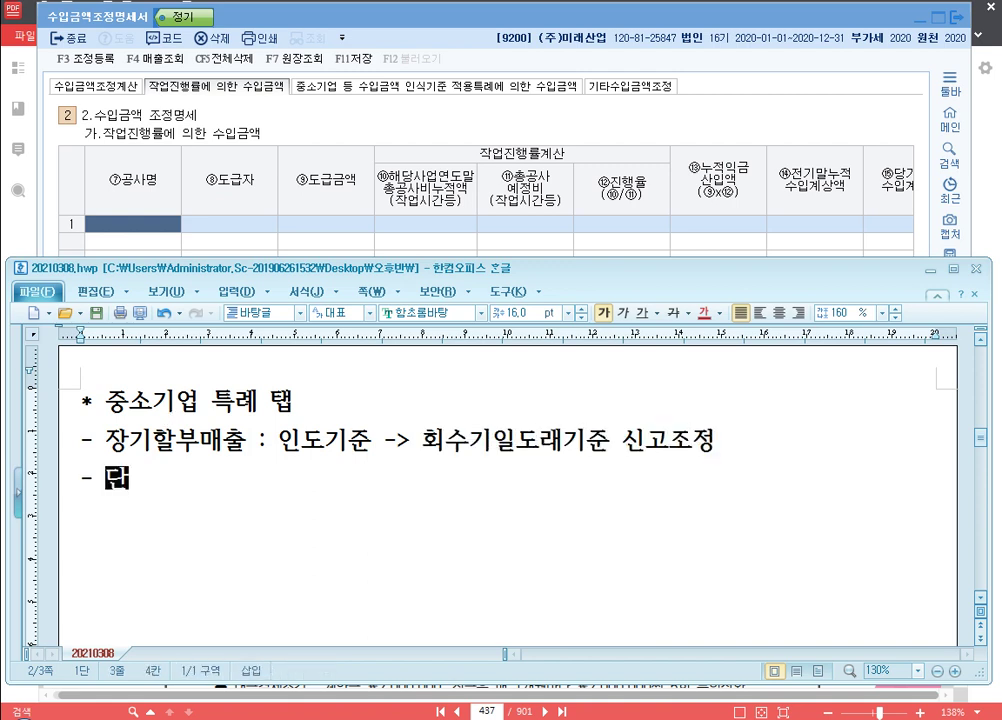
text(기건설공사 :)
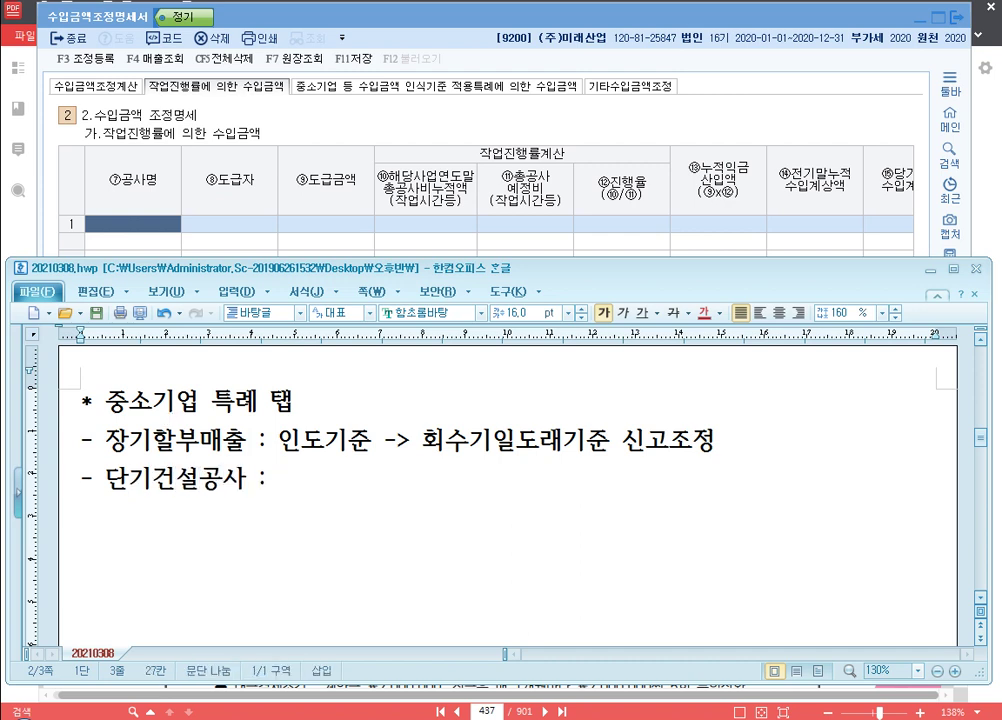
text( 진행기)
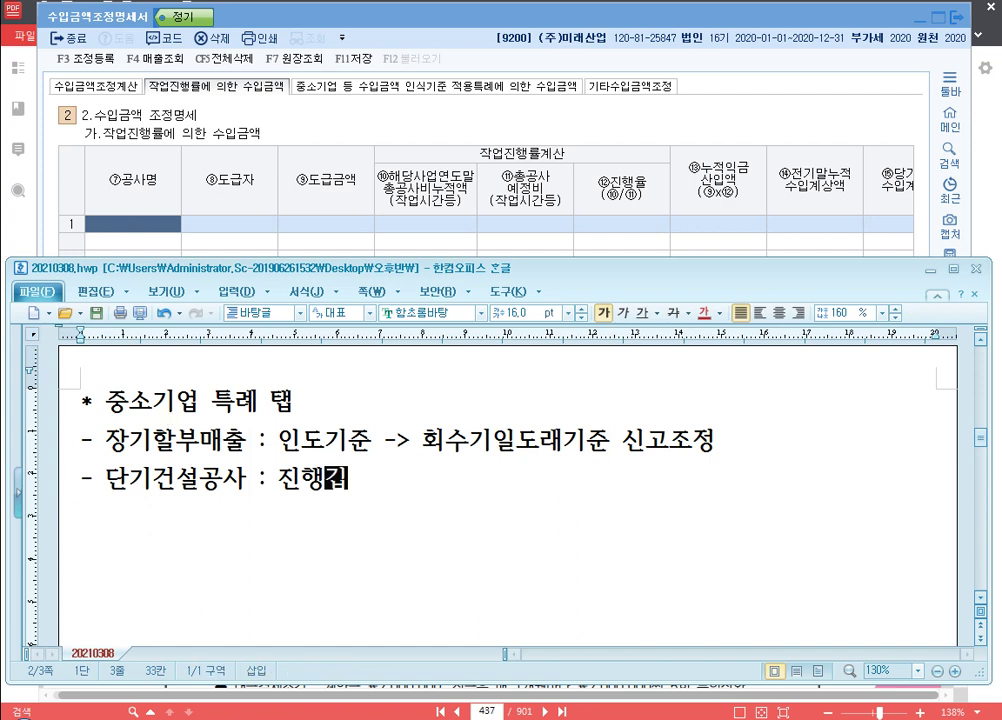
text(준 -)
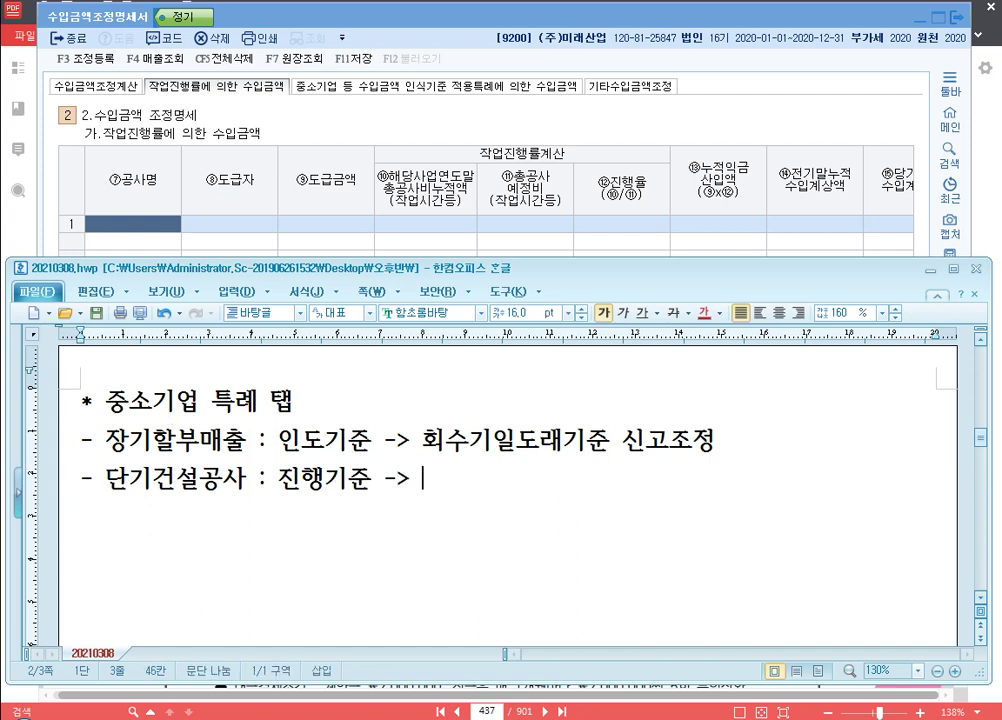
text(> 완성기준 )
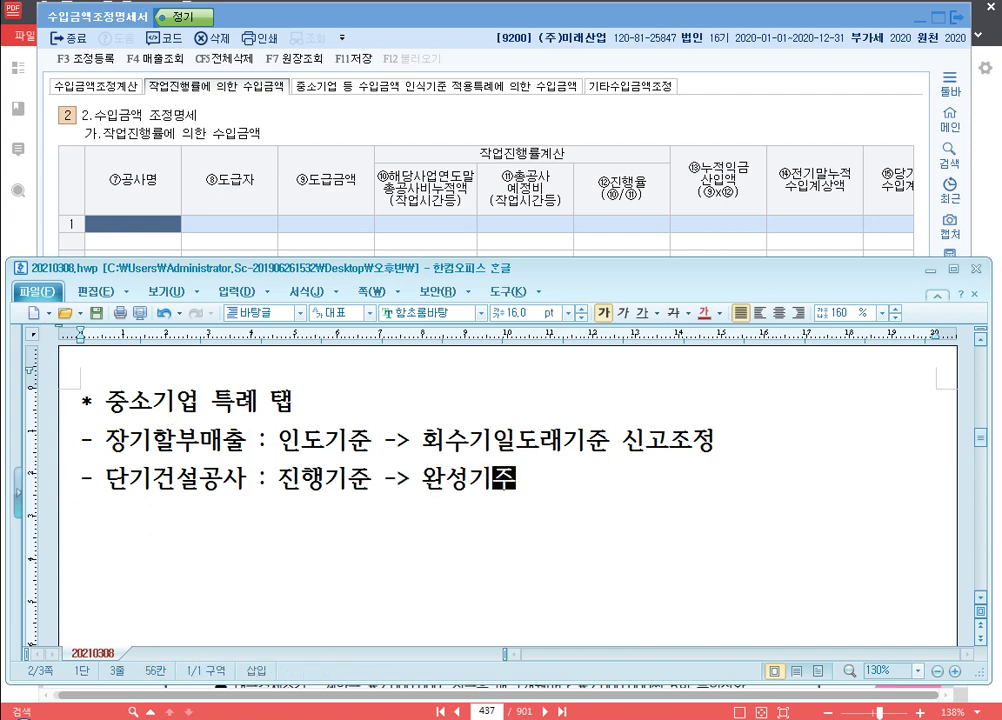
text(신고ㅈ)
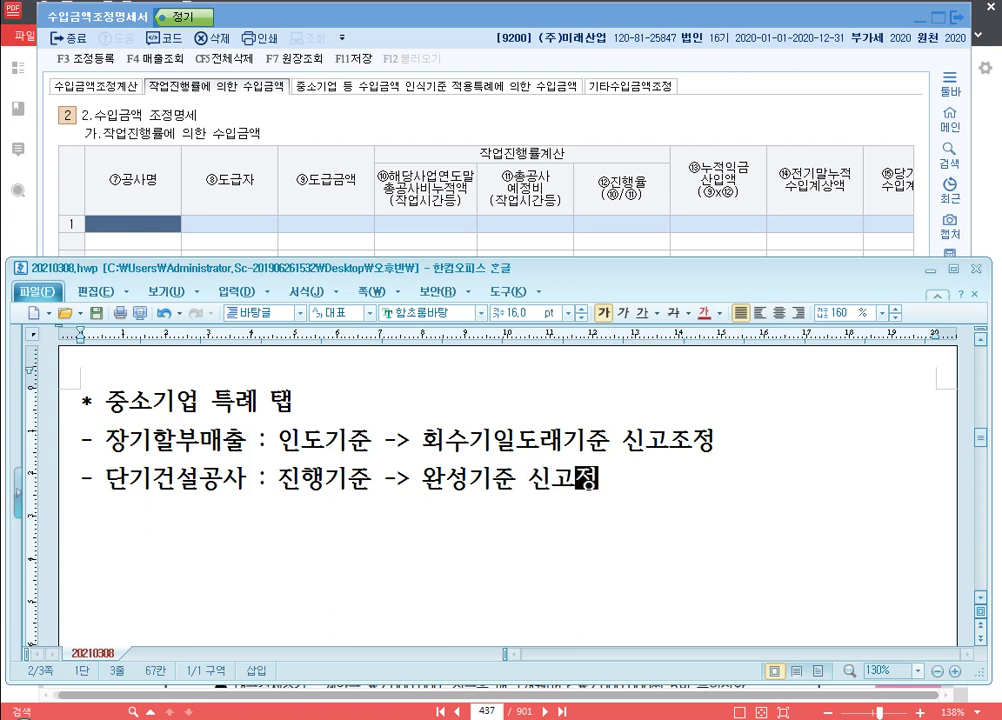
text(ㅗ정)
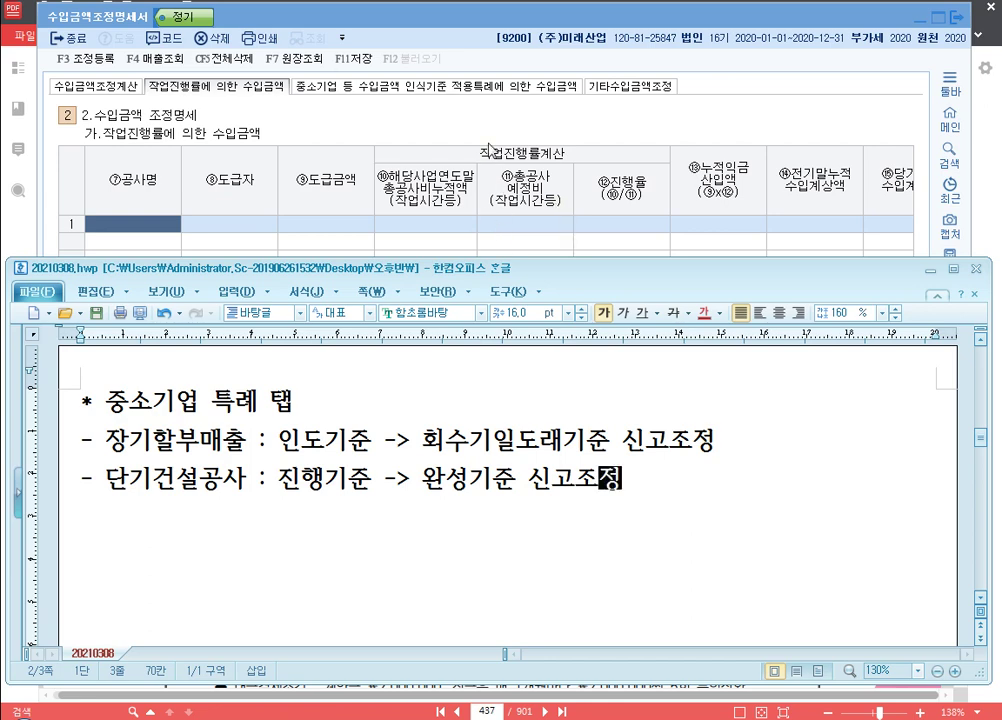
Step: View the form's 중소기업 등 수입금액 인식기준 적용특례에 의한 수입금액 section and its 기타수입금액조정 section
click(476, 95)
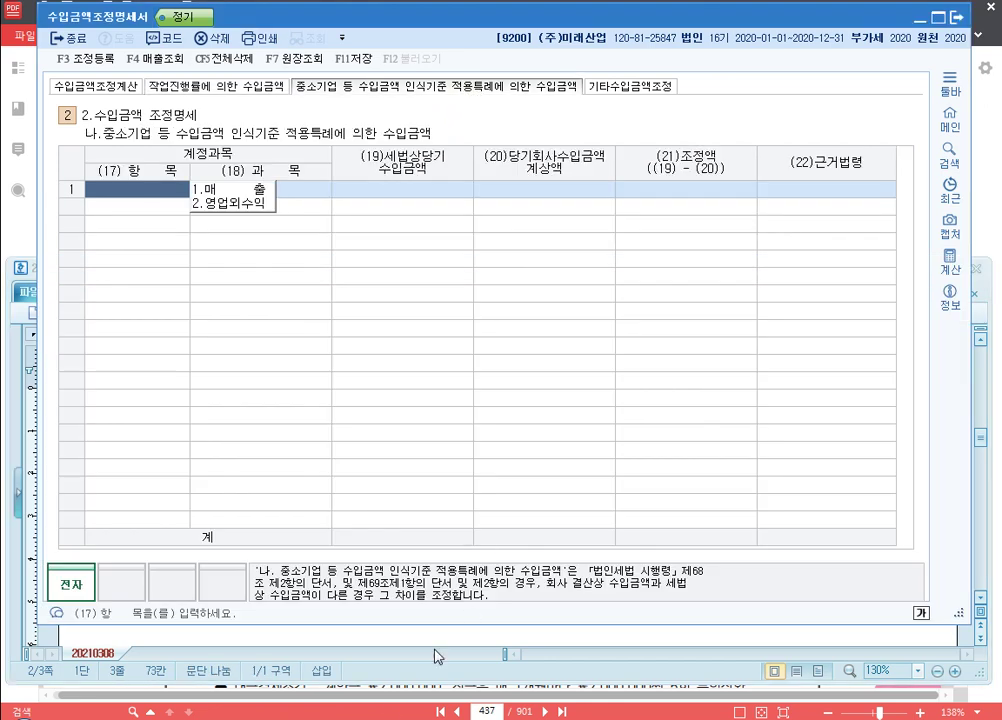
click(436, 651)
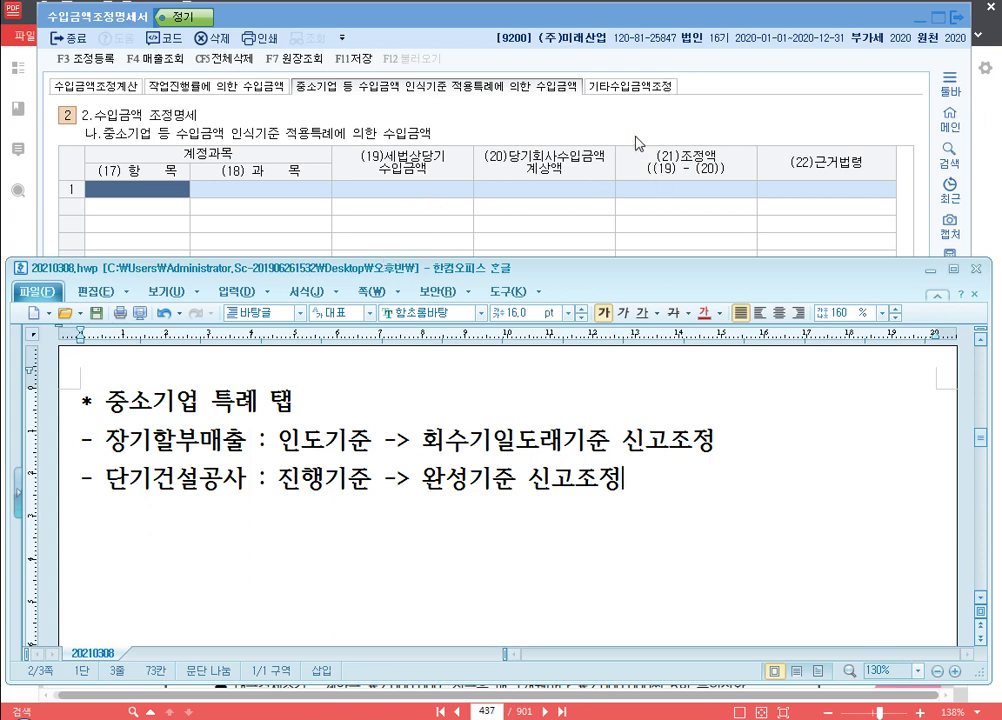
click(640, 87)
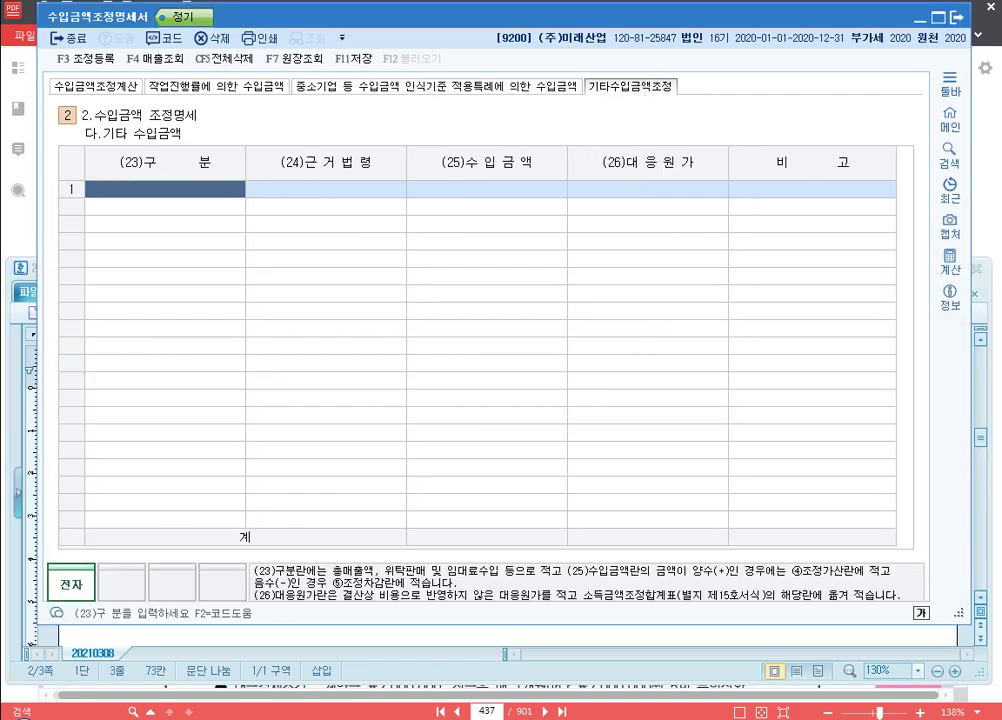
Step: Return to the notes and add the heading "* 기타수입금액 조정" below the 중소기업 특례 notes, leaving a blank line between
key(alt+Tab)
key(Return)
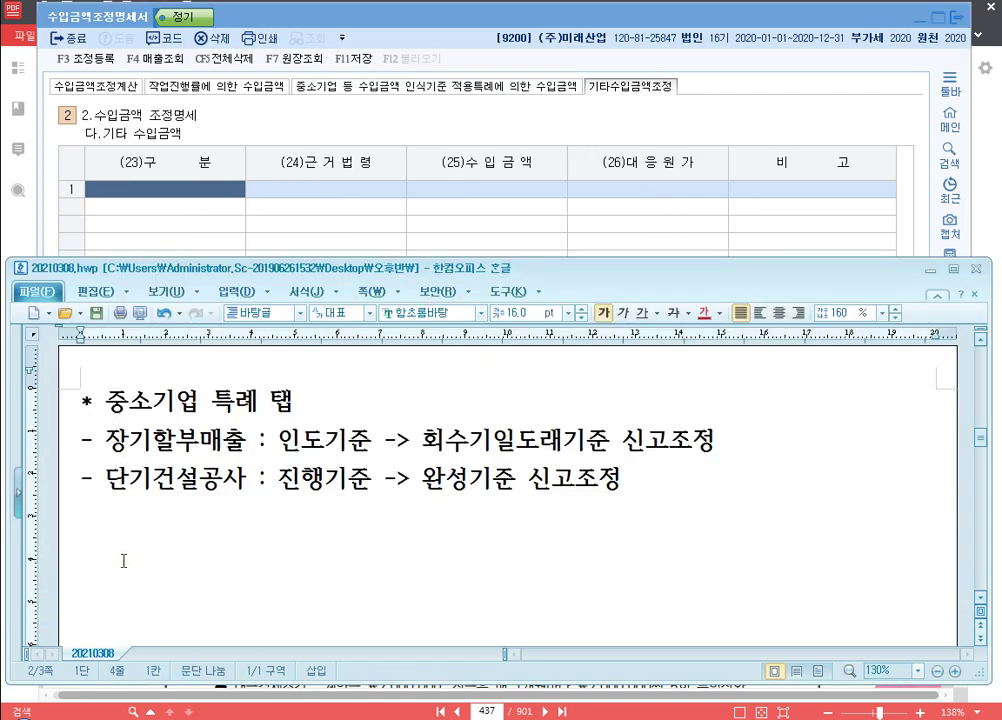
text(* 기)
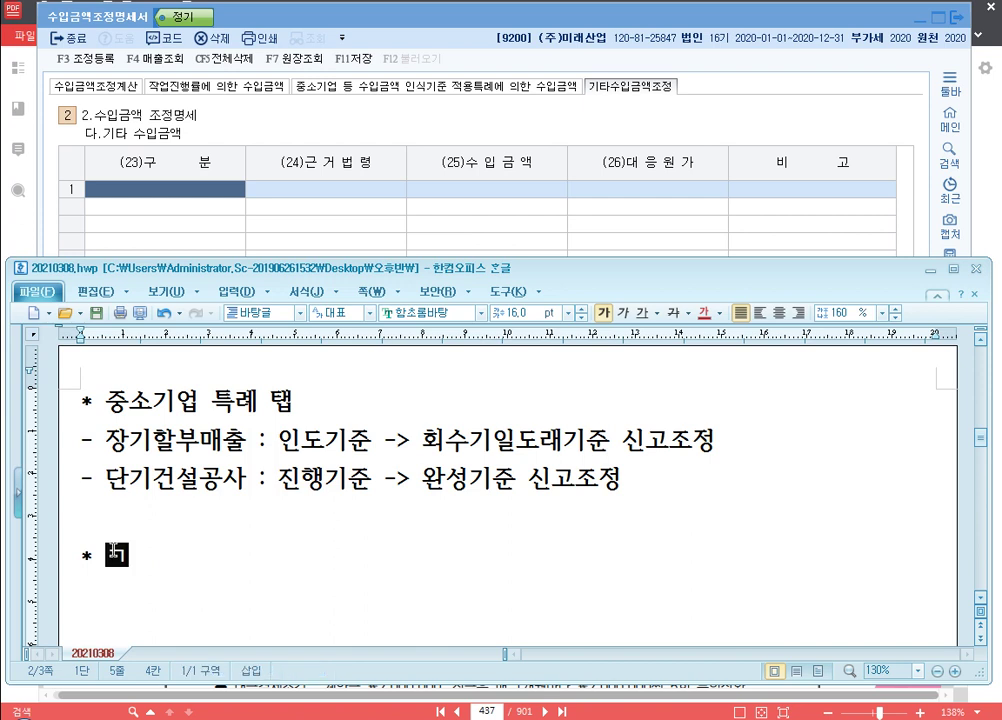
text(타수입ㄱ금액 조정)
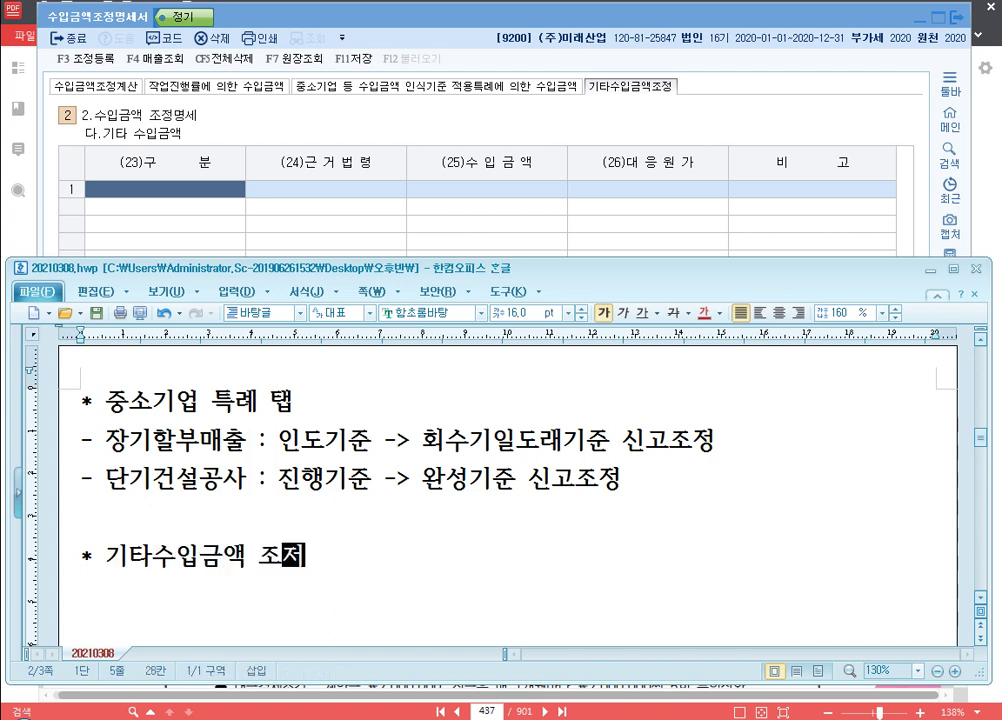
key(Return)
text(- 위)
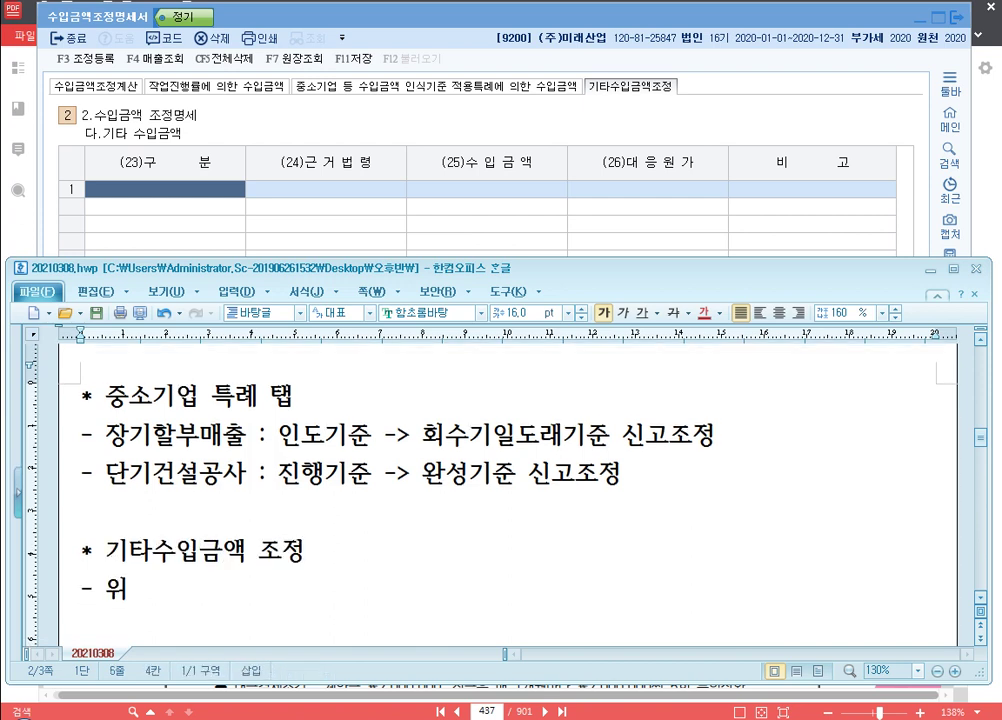
key(BackSpace)
key(BackSpace)
key(BackSpace)
key(BackSpace)
key(BackSpace)
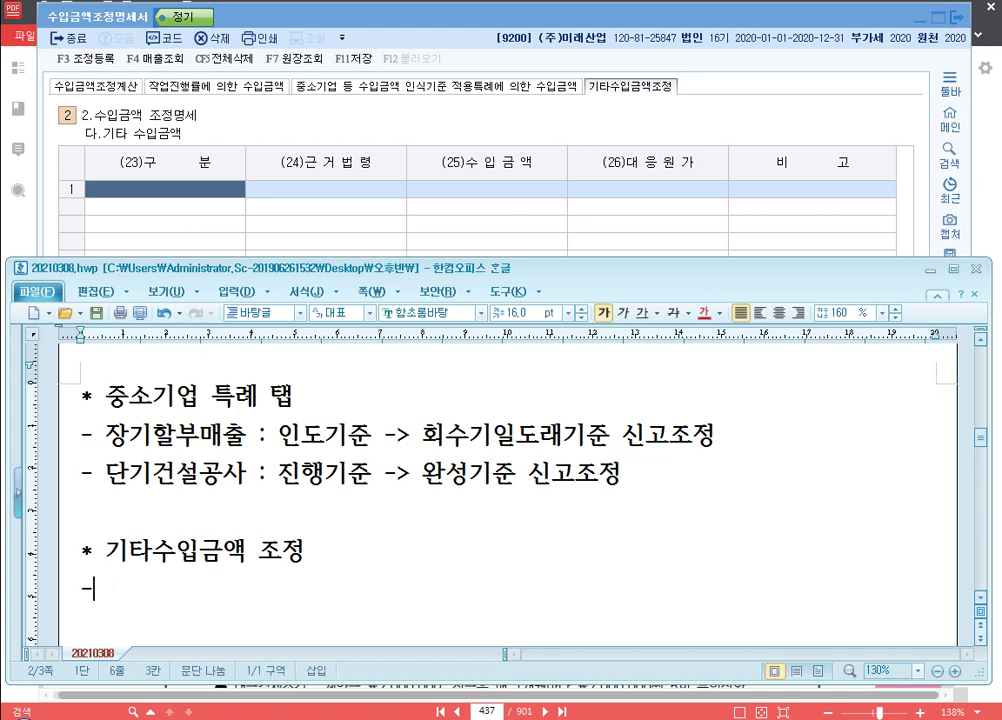
Step: Write "매출 누락, 과대계상" under the 기타수입금액 조정 heading and maximize the notes window
text(매출)
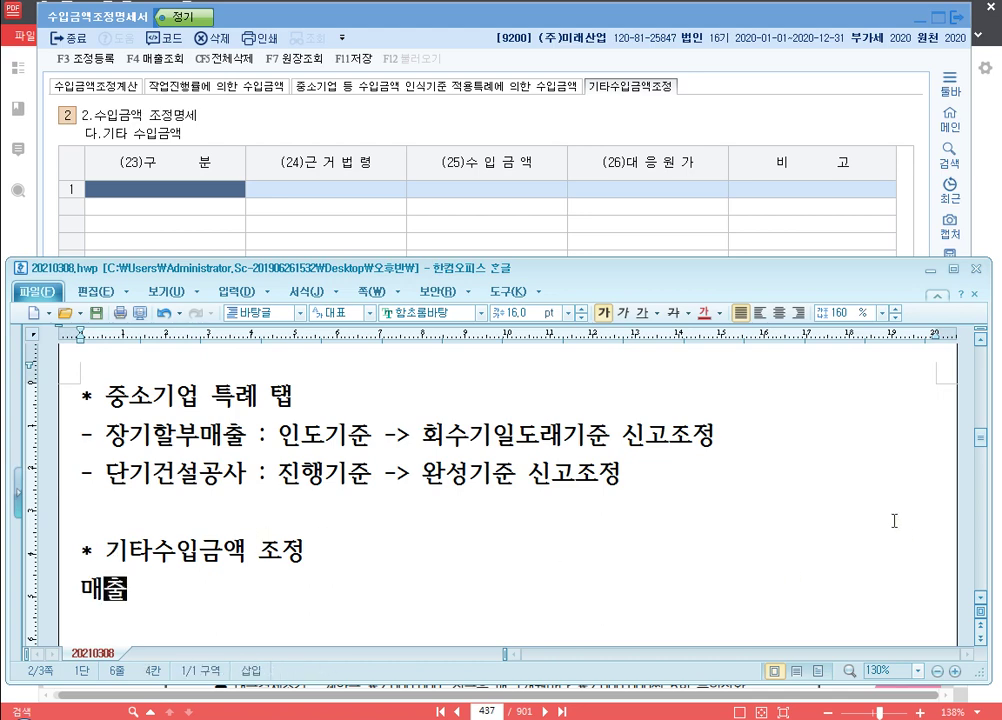
double_click(794, 268)
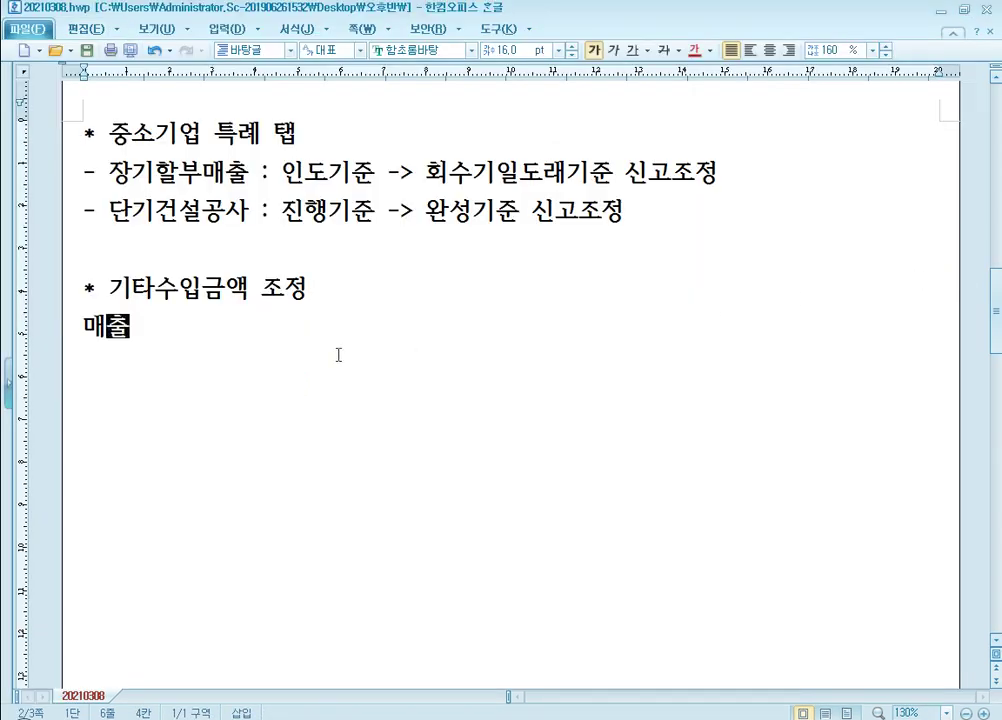
text(ㄴㅜ락,)
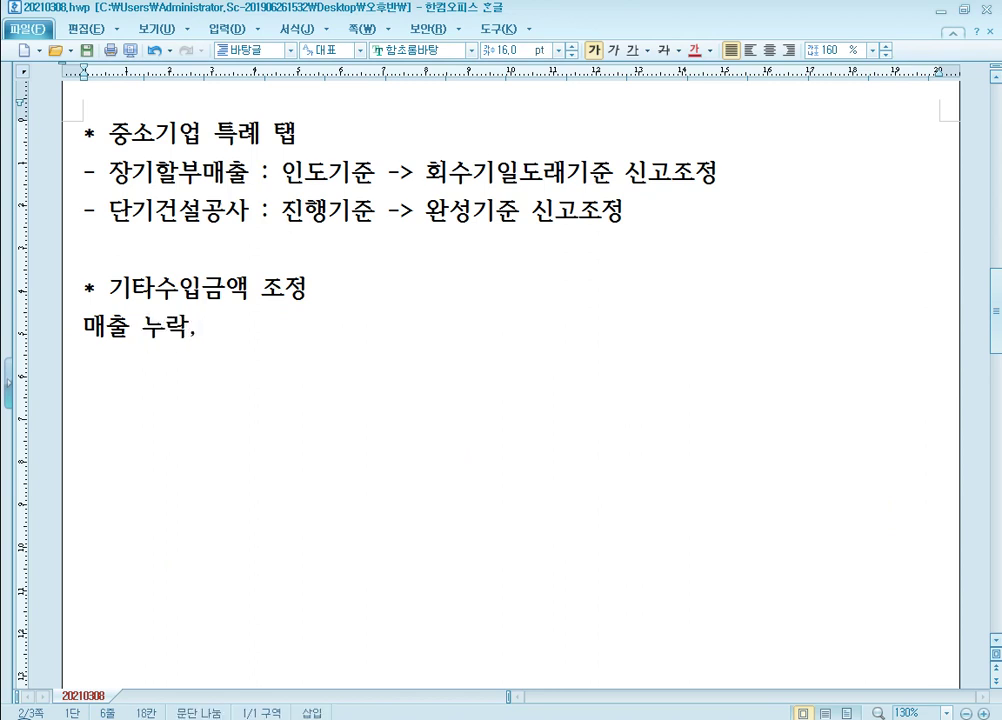
text( 과대계상)
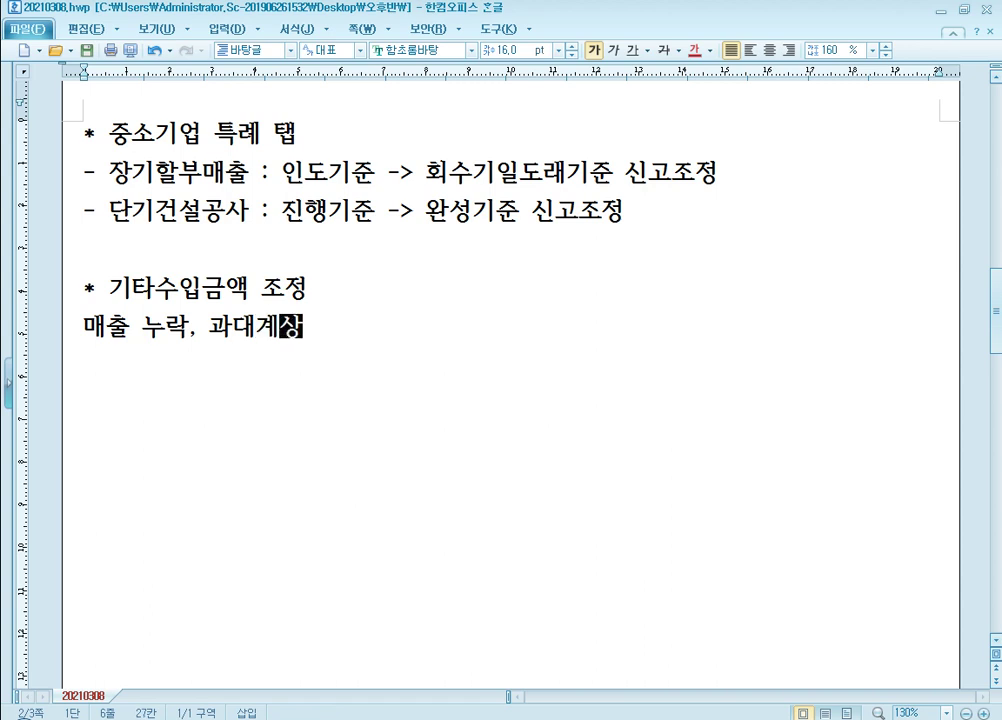
Step: Add the indented bullets "- 위탁매출누락", "- 시송매출누락" and "- 상품권매출 과대" under the 매출 누락, 과대계상 line
key(Return)
text(- )
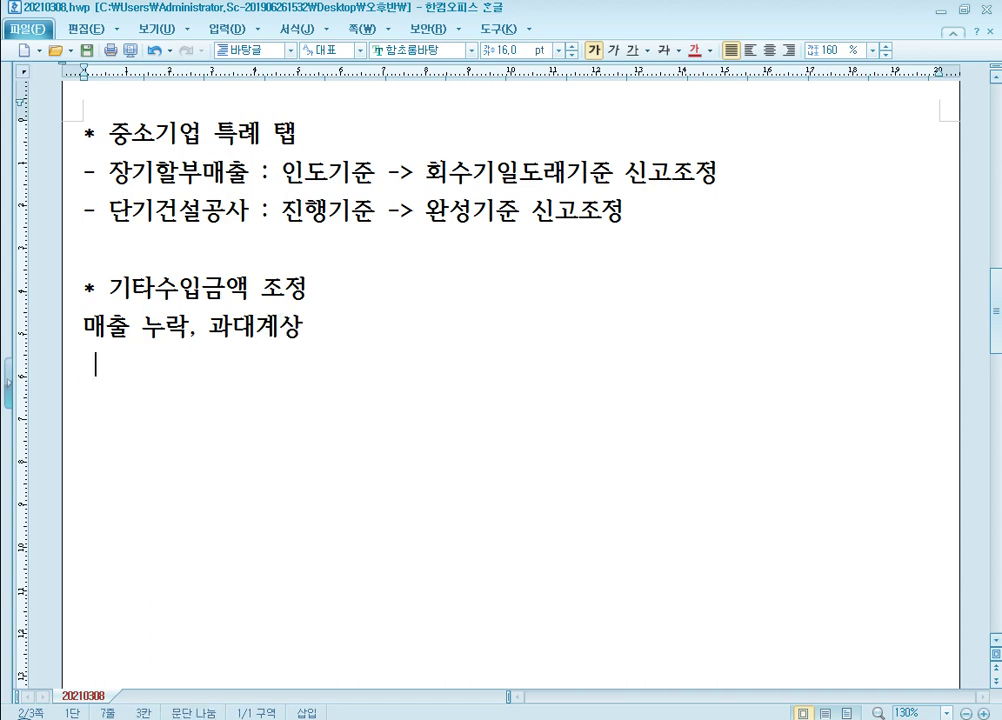
text(위탁매출누락)
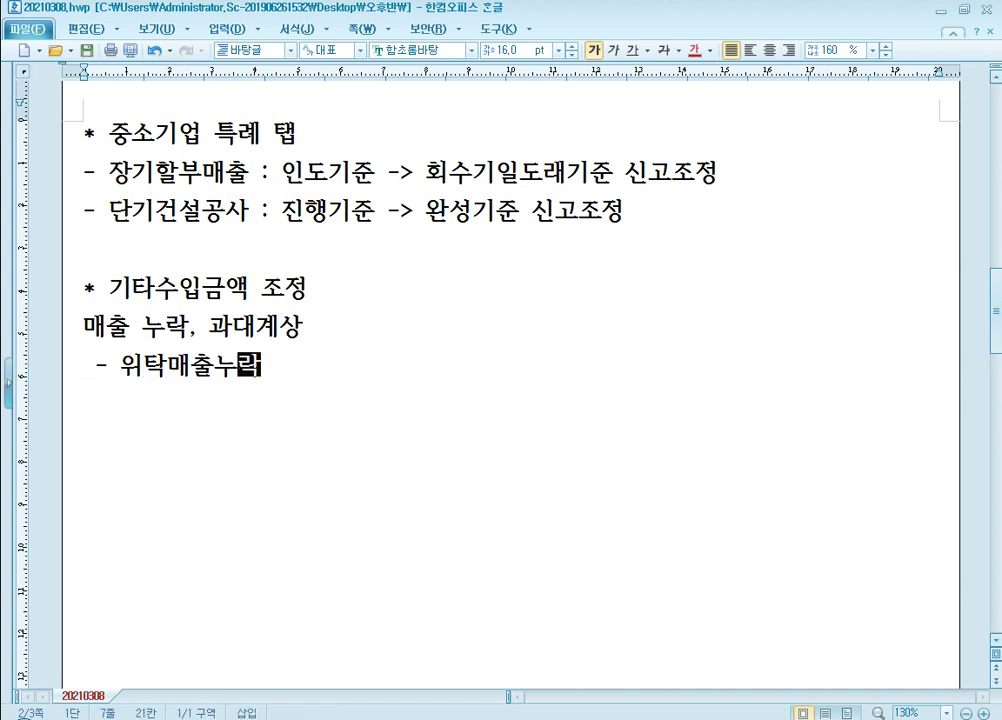
key(Return)
text(- 시송매출누)
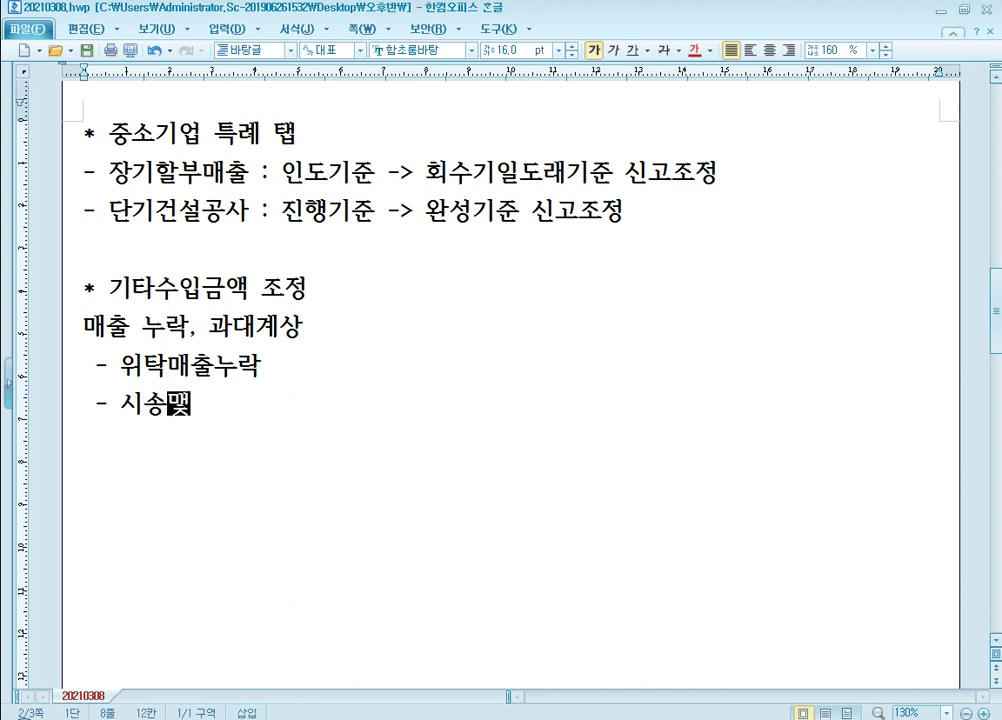
text(락)
key(Return)
text(- 상푸)
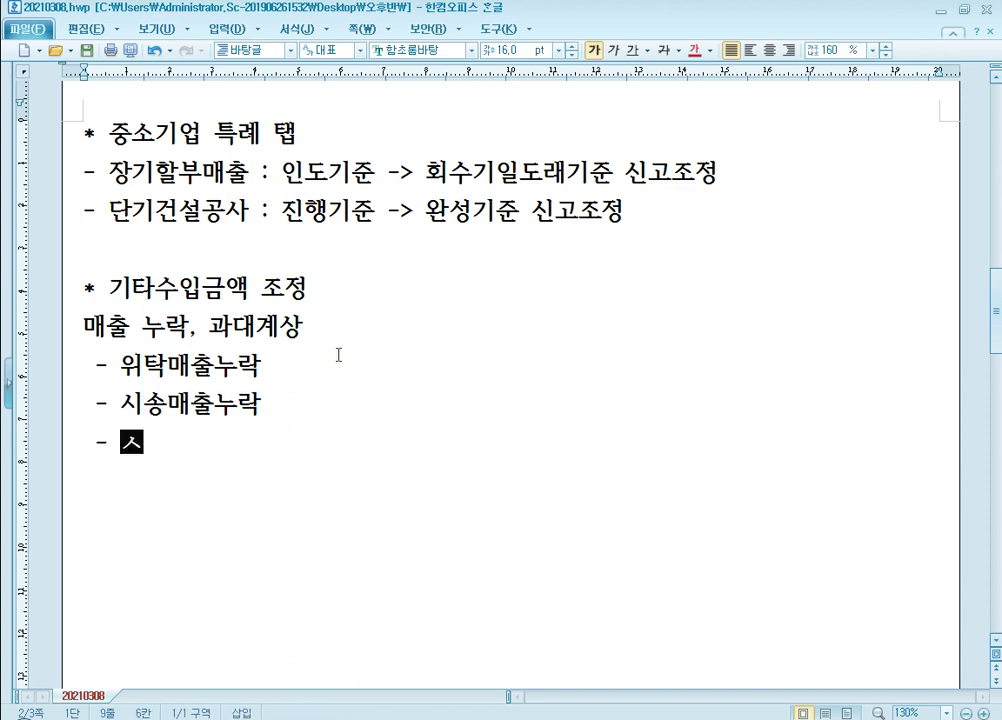
text(권매출 )
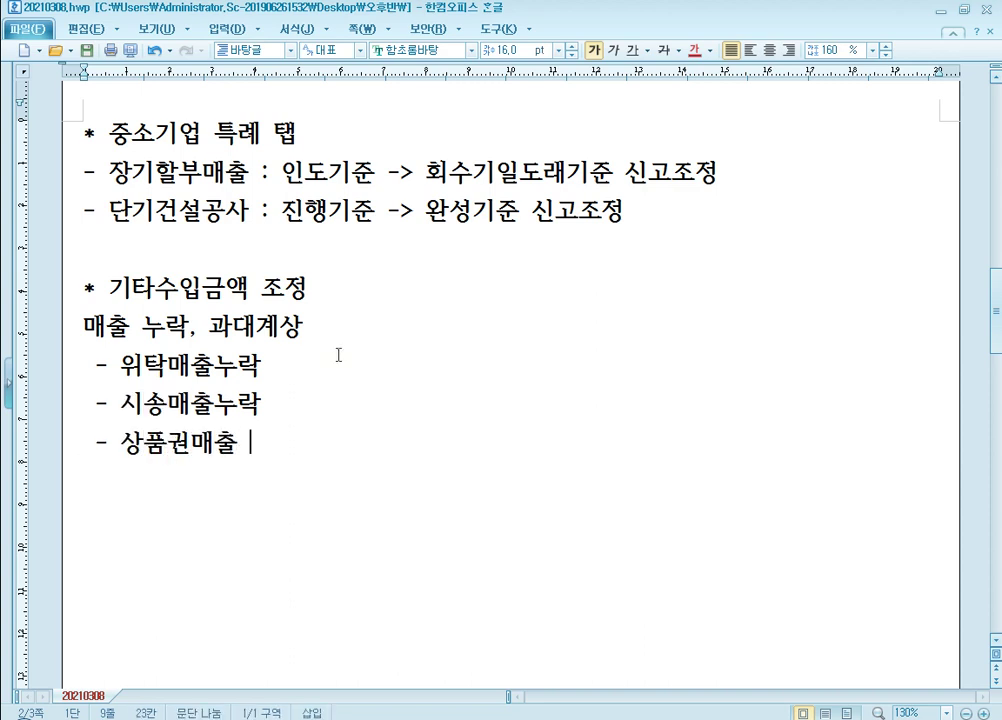
text(과대)
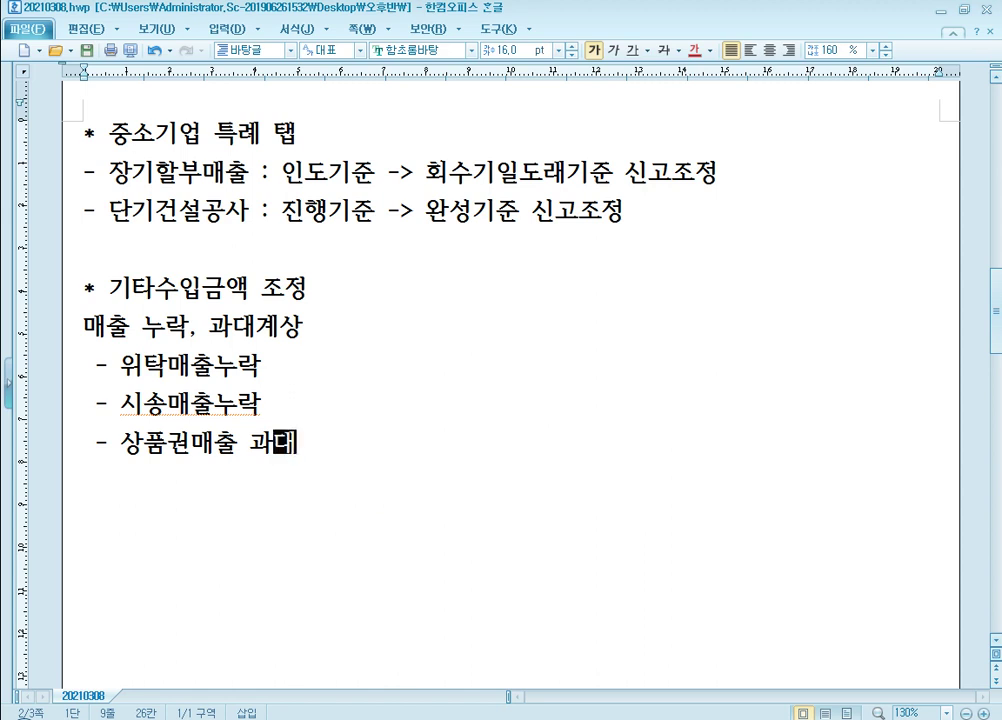
Step: Switch to the form's 수입금액조정계산 section and to the PDF textbook to read the 수입금액조정명세서 작성사례 data
key(alt+Tab)
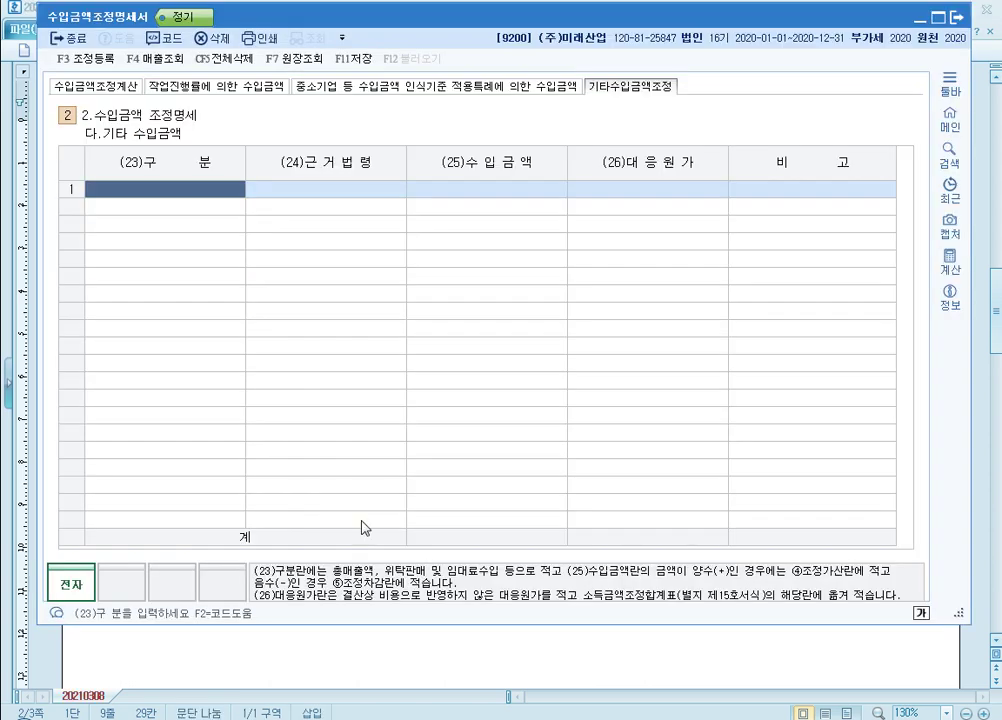
click(104, 89)
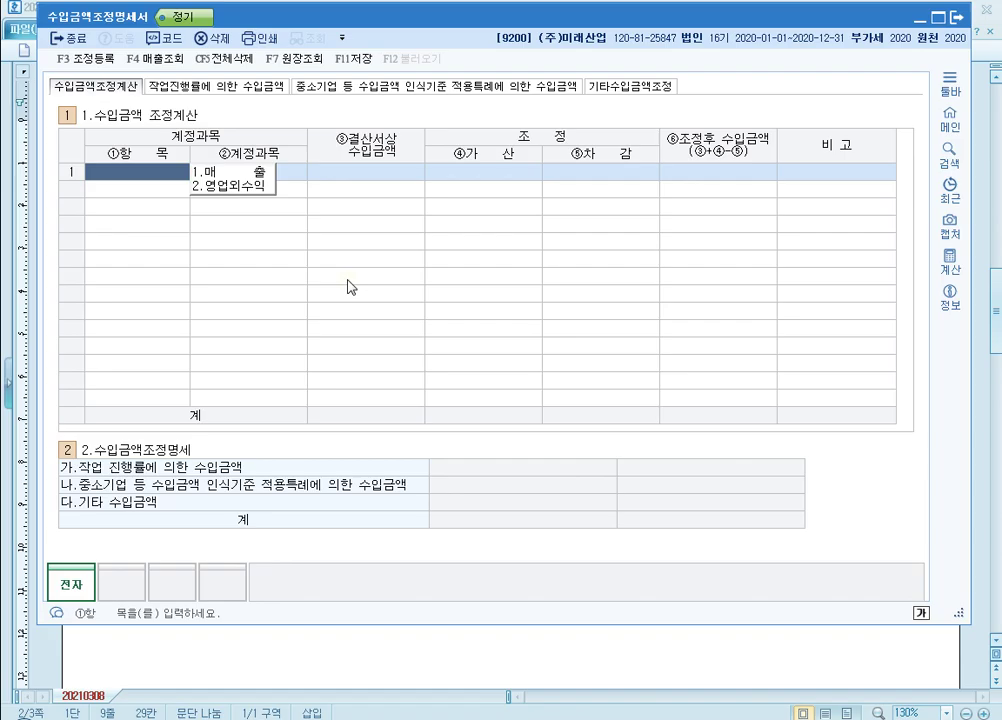
key(alt+Tab)
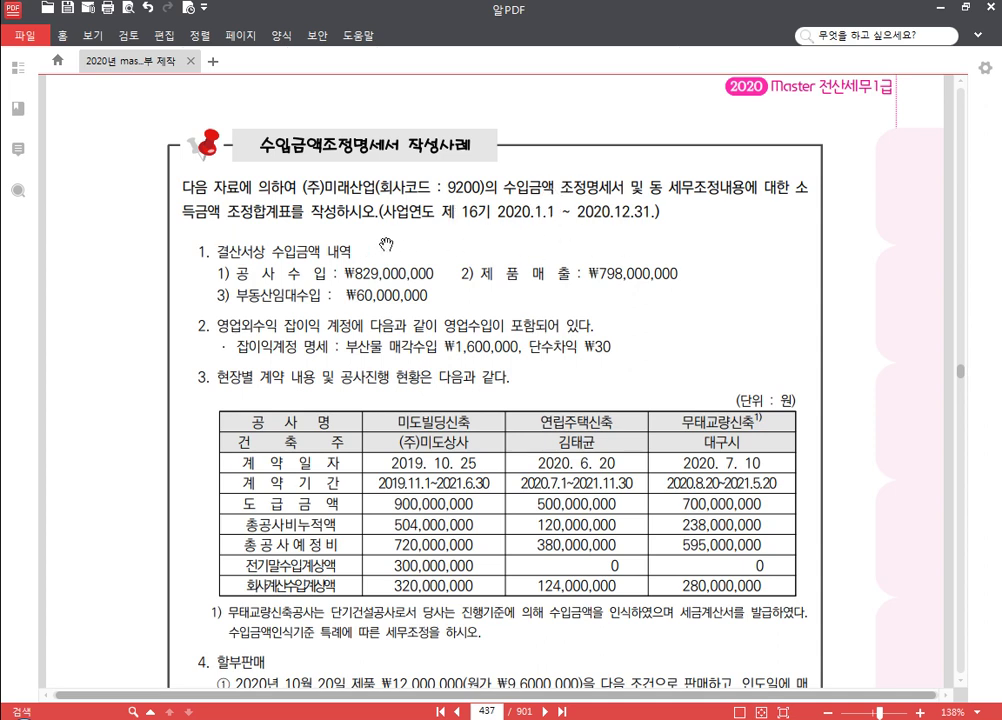
scroll(397, 203, down, 1)
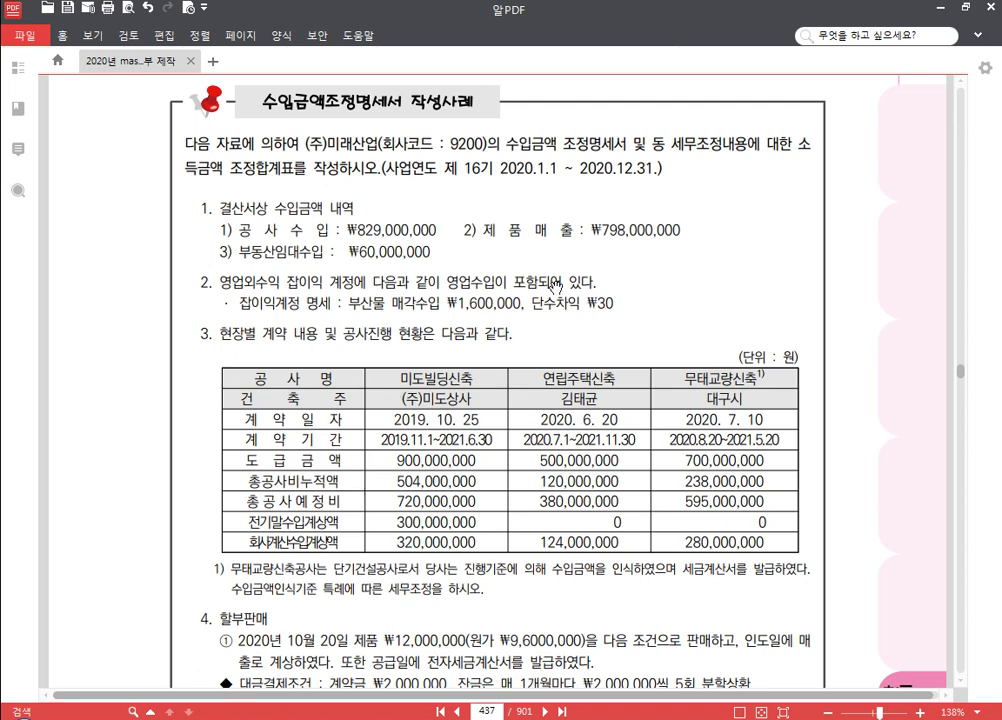
scroll(600, 235, down, 1)
Step: Return to the notes, restore the window to a smaller size, and write "* 결산서상 수입금액 = 회계 장부상 매출액(400번대)" below the bullets after a blank line
key(alt+Tab)
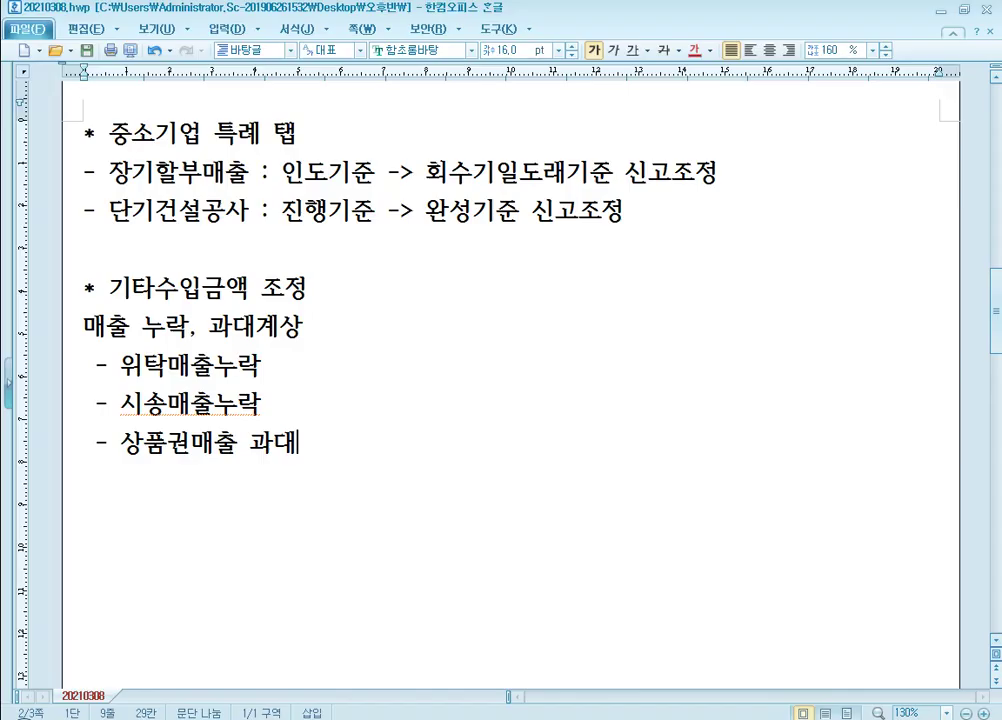
click(963, 11)
scroll(403, 474, down, 4)
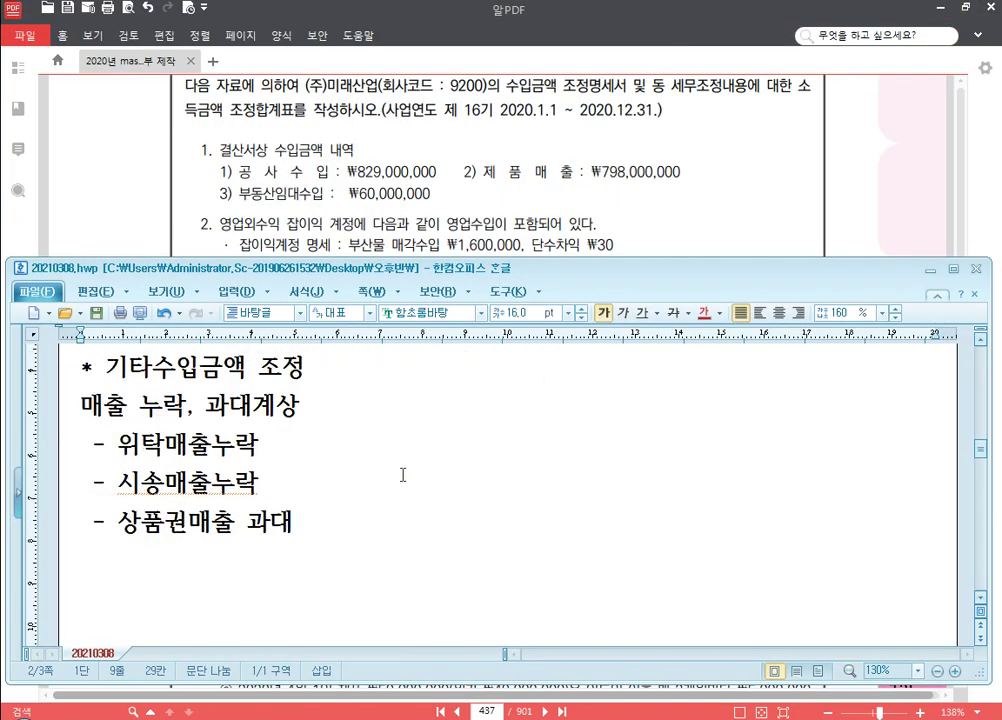
click(183, 391)
scroll(190, 415, up, 1)
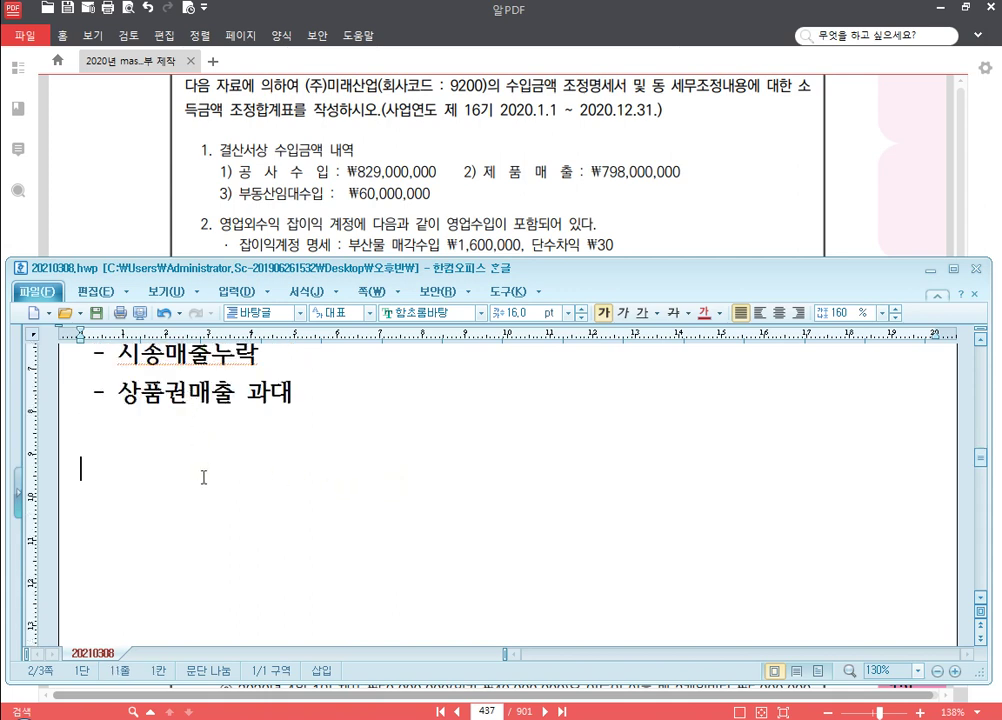
text(* 결사)
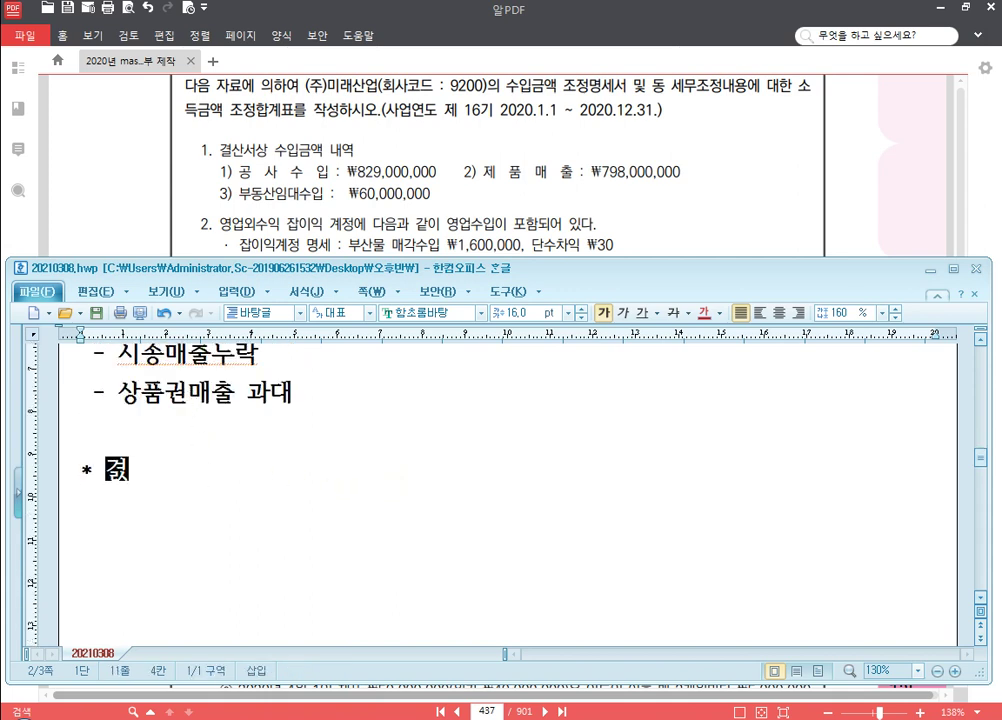
text(서상 )
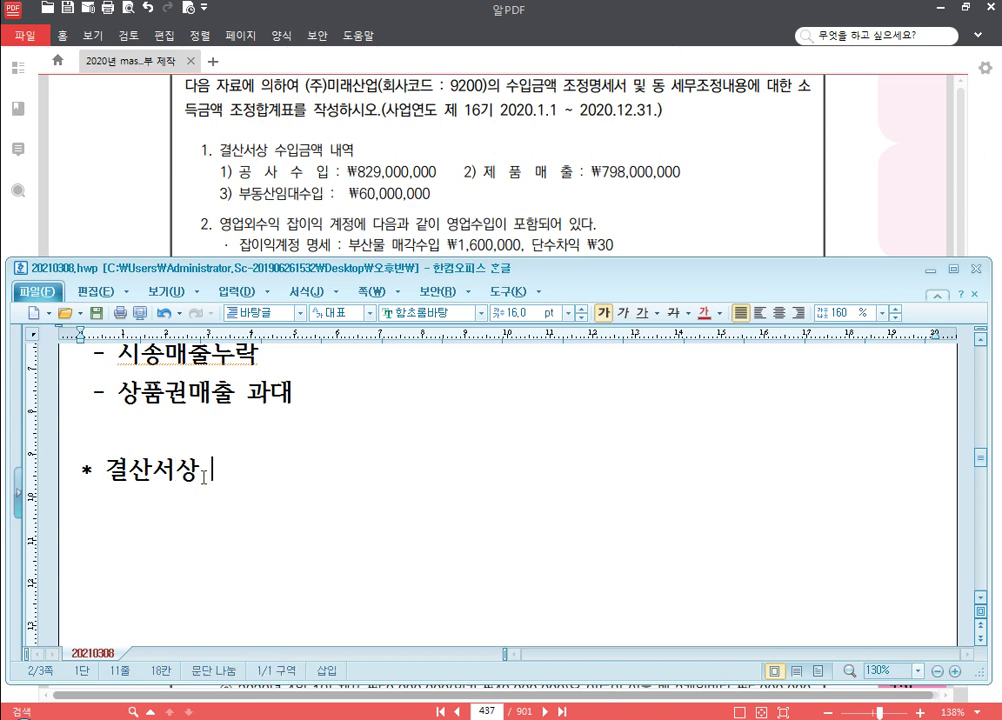
text(수입금액)
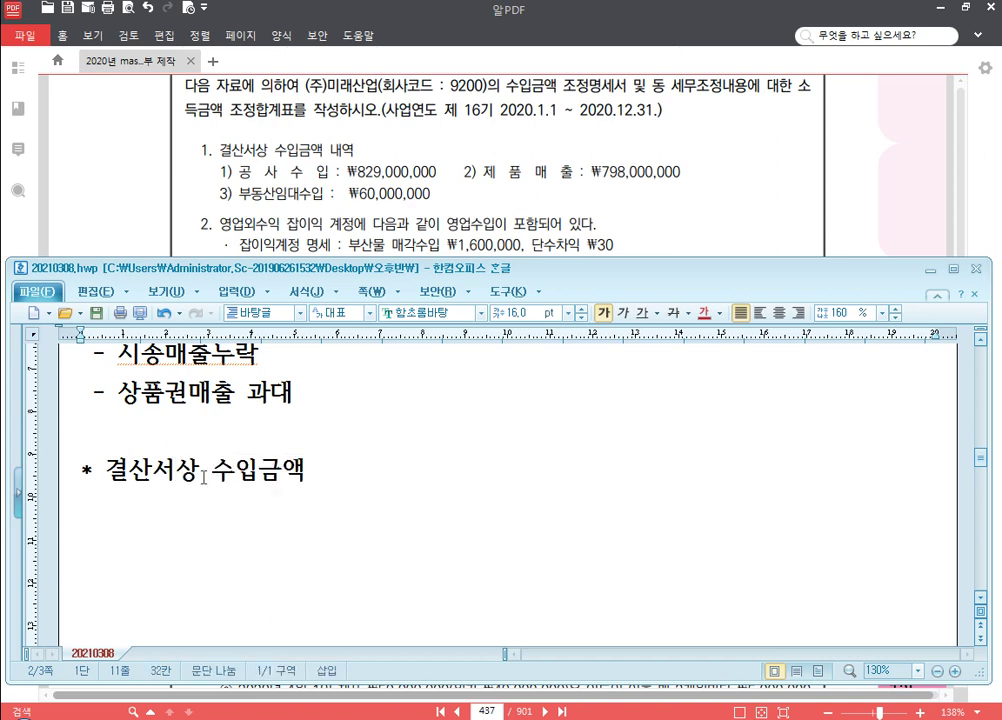
text( = 회계 장붓)
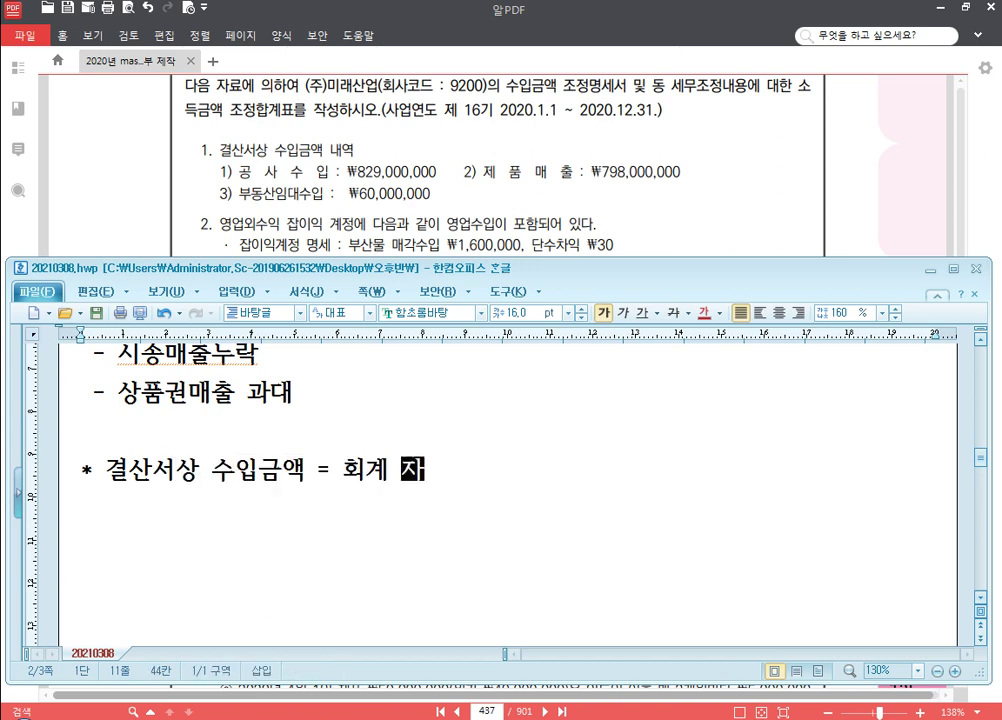
text(상 매출)
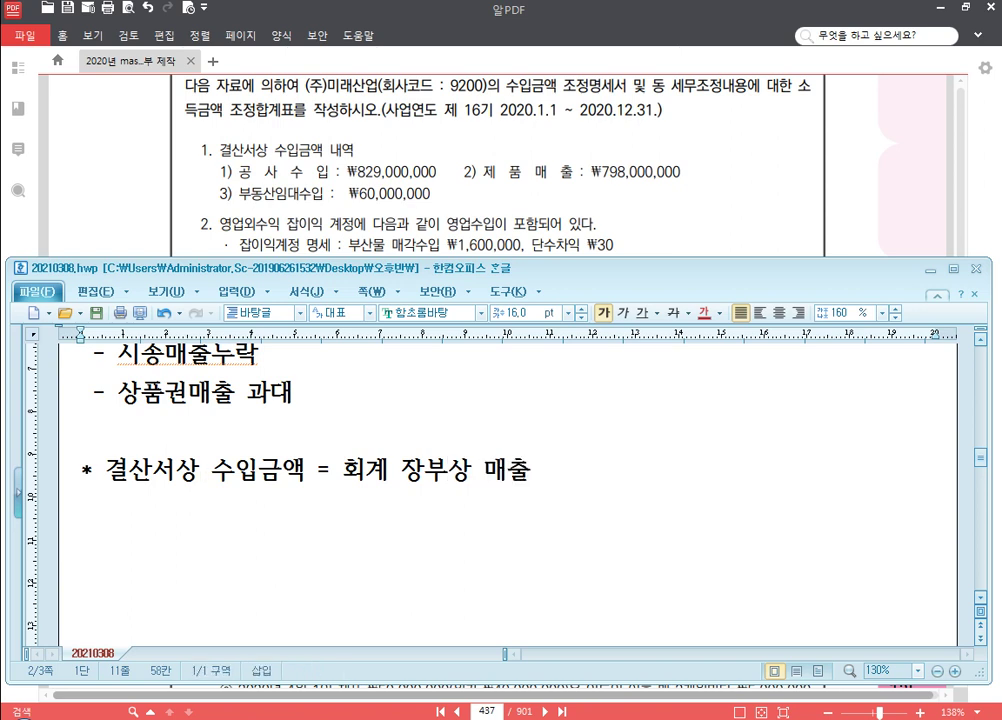
text(애ㄱ()
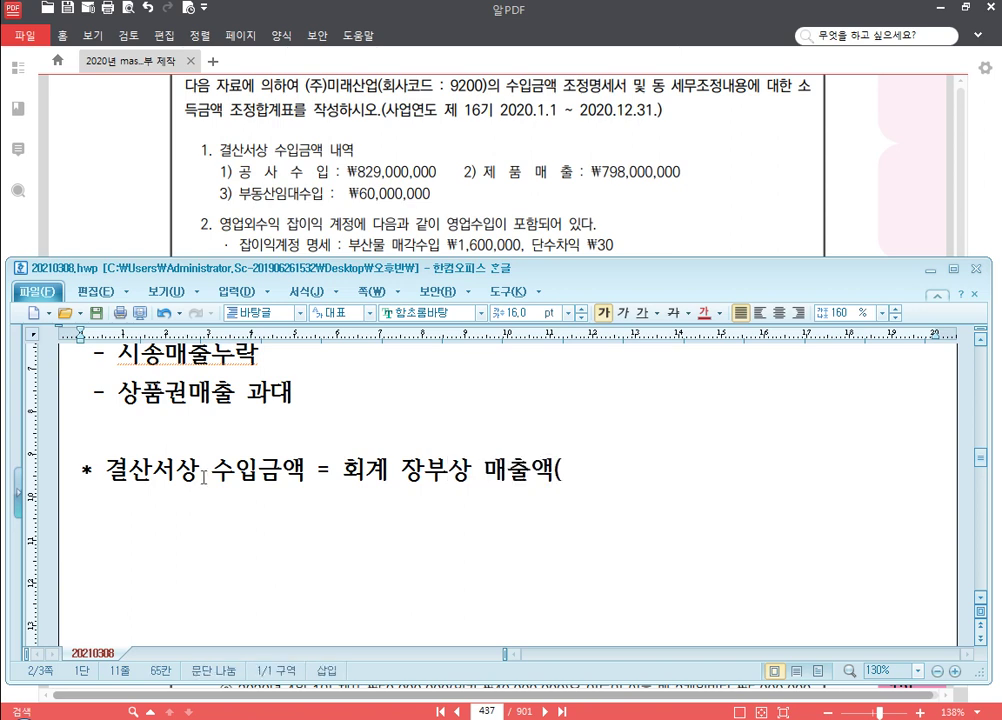
text(400번대))
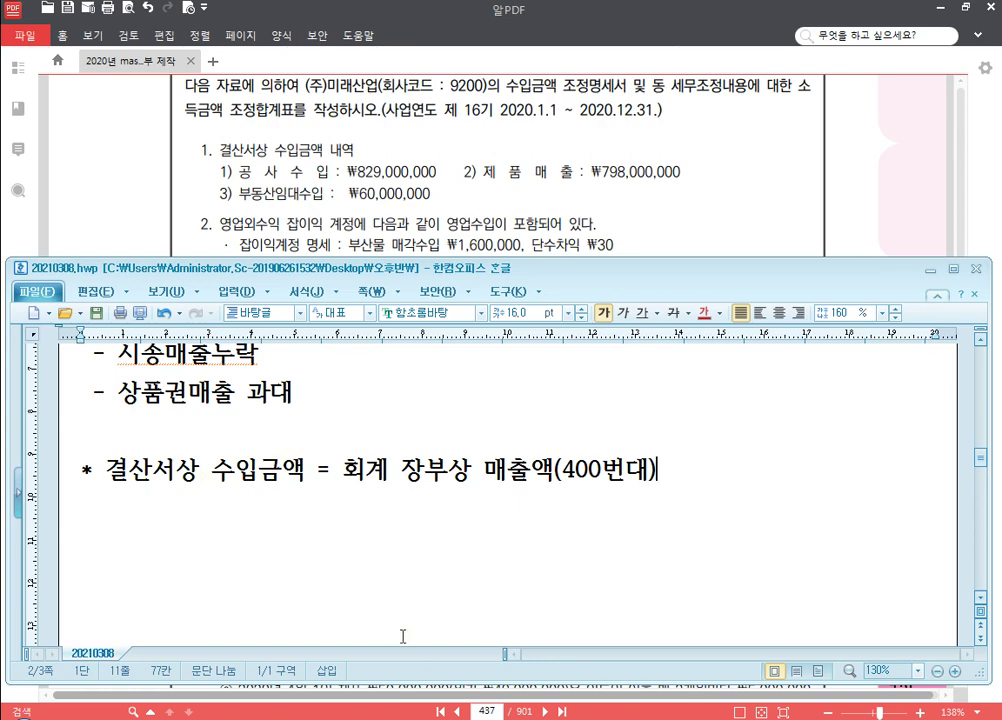
Step: Switch to the tax form, set row 1's 항목 to 매출, and look through the 계정과목 code list
key(alt+Tab)
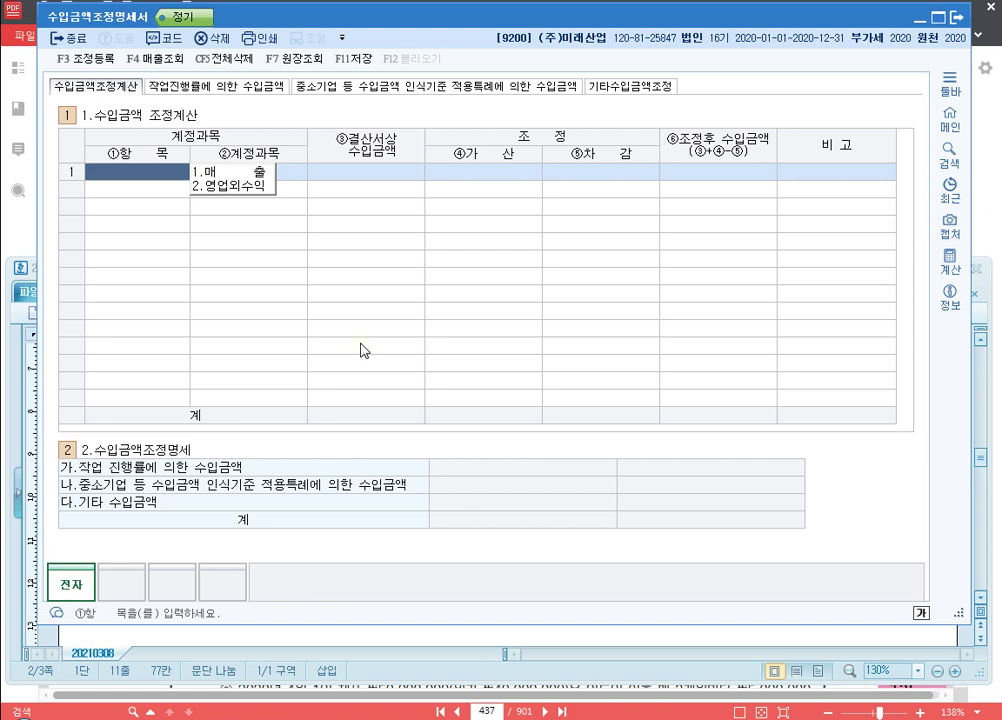
key(1)
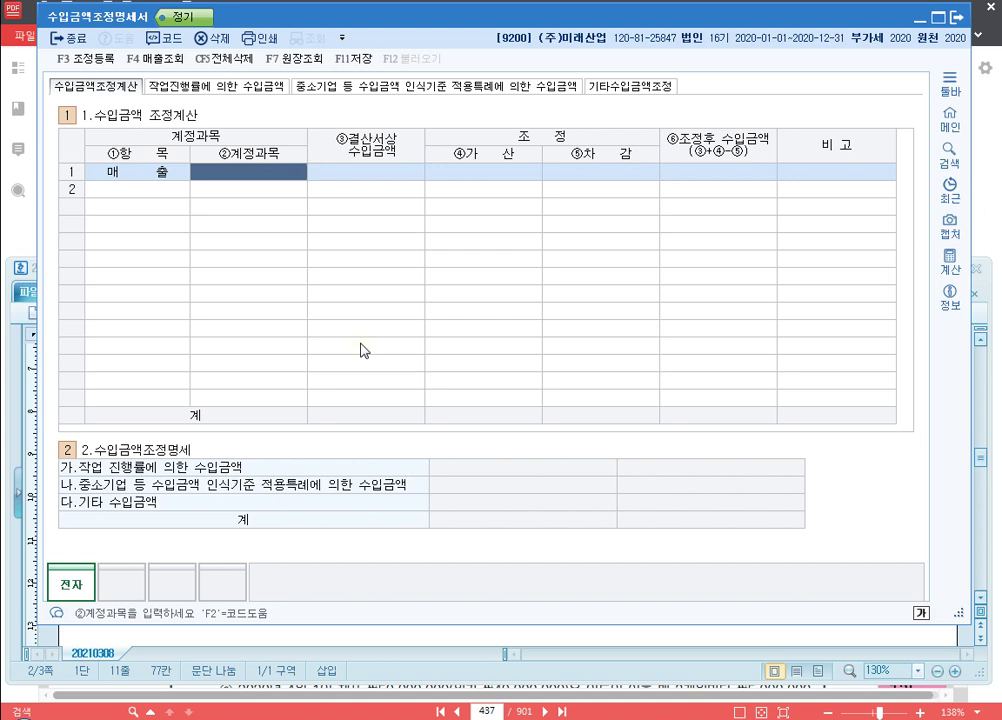
key(F2)
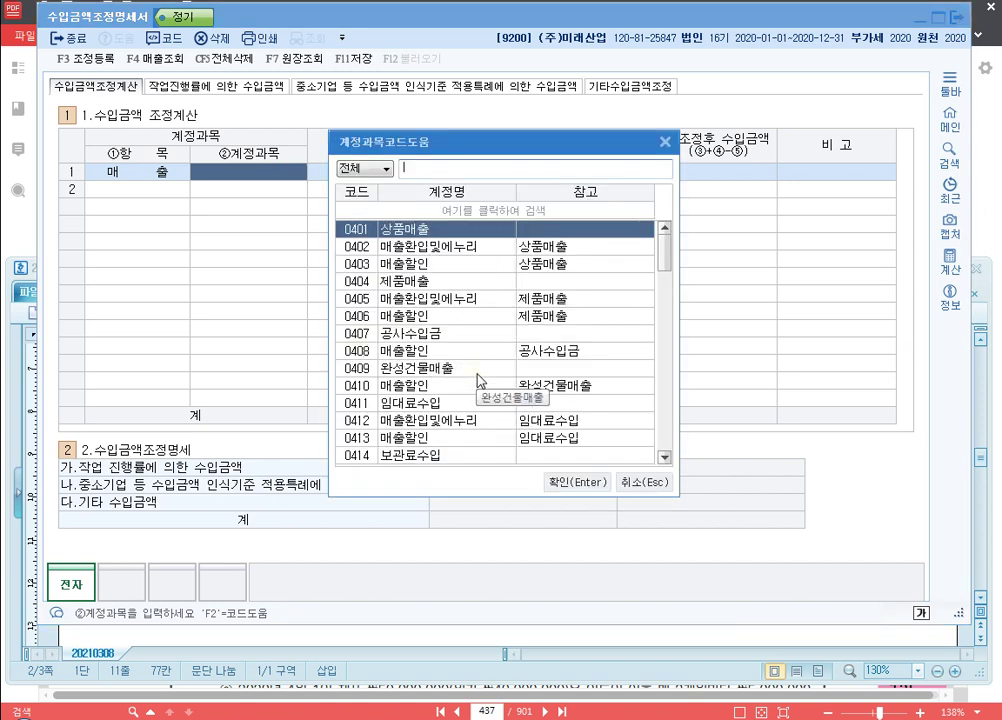
key(Escape)
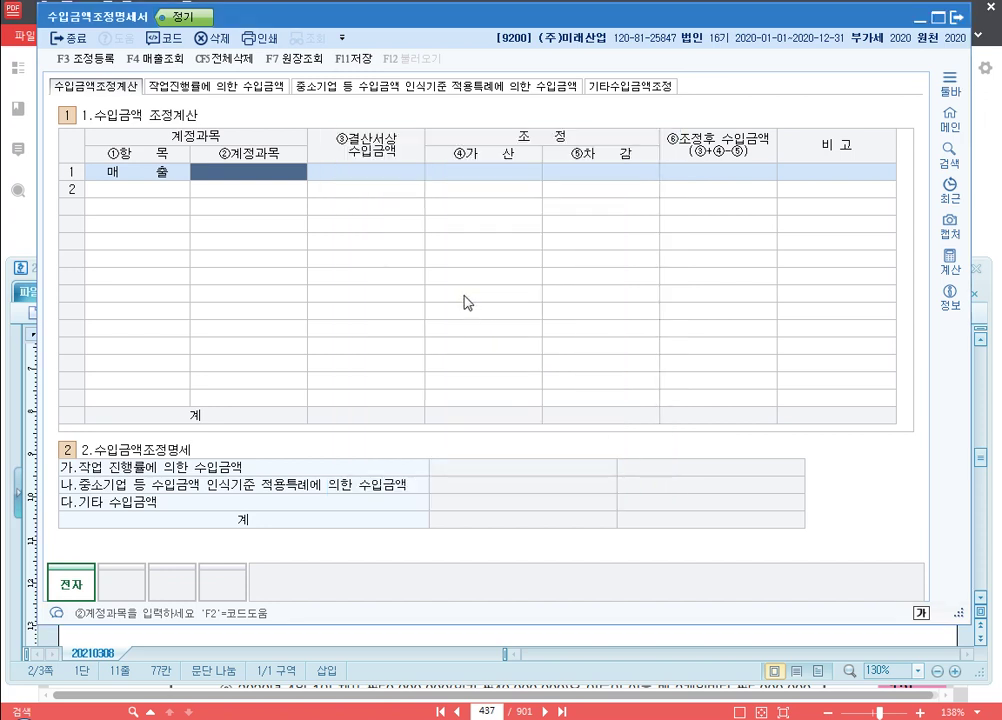
Step: Open 매출조회, outline the 04xx-coded revenue accounts in red, and compare them with the 결산서상 수입금액 내역 in the PDF
key(F4)
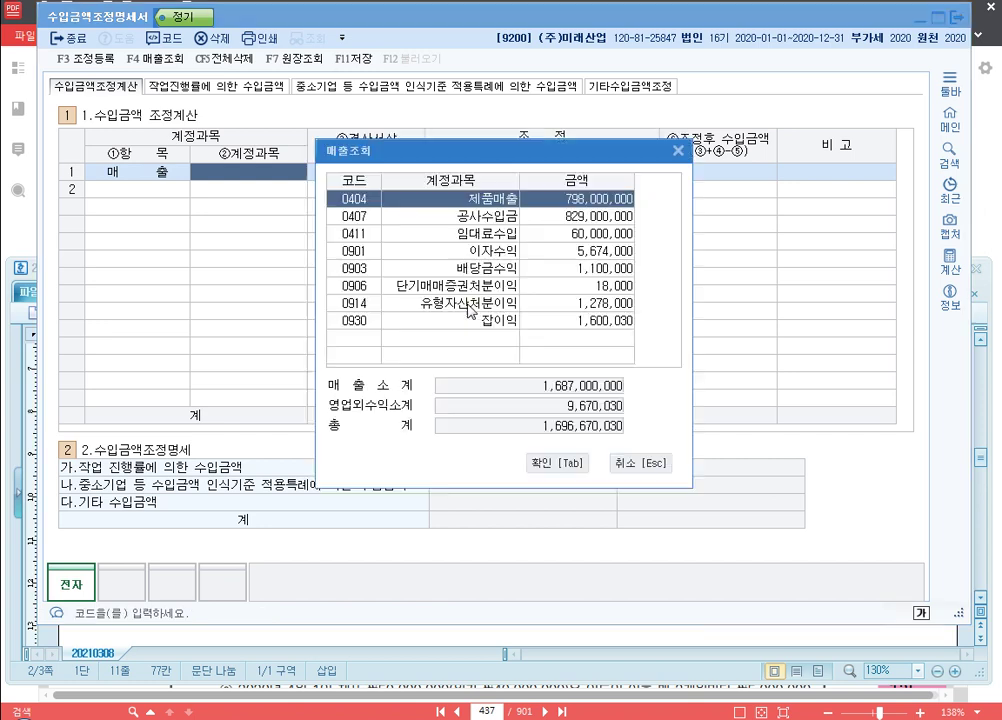
key(ctrl+F1)
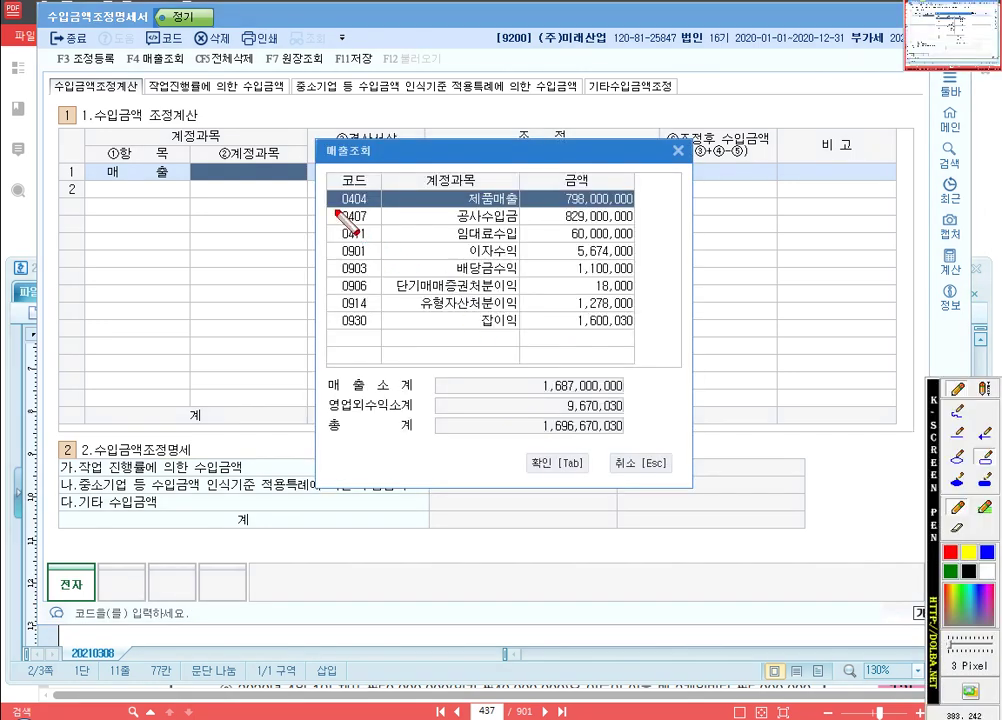
mouse_move(326, 185)
mouse_down()
mouse_move(530, 252)
mouse_move(646, 249)
mouse_up()
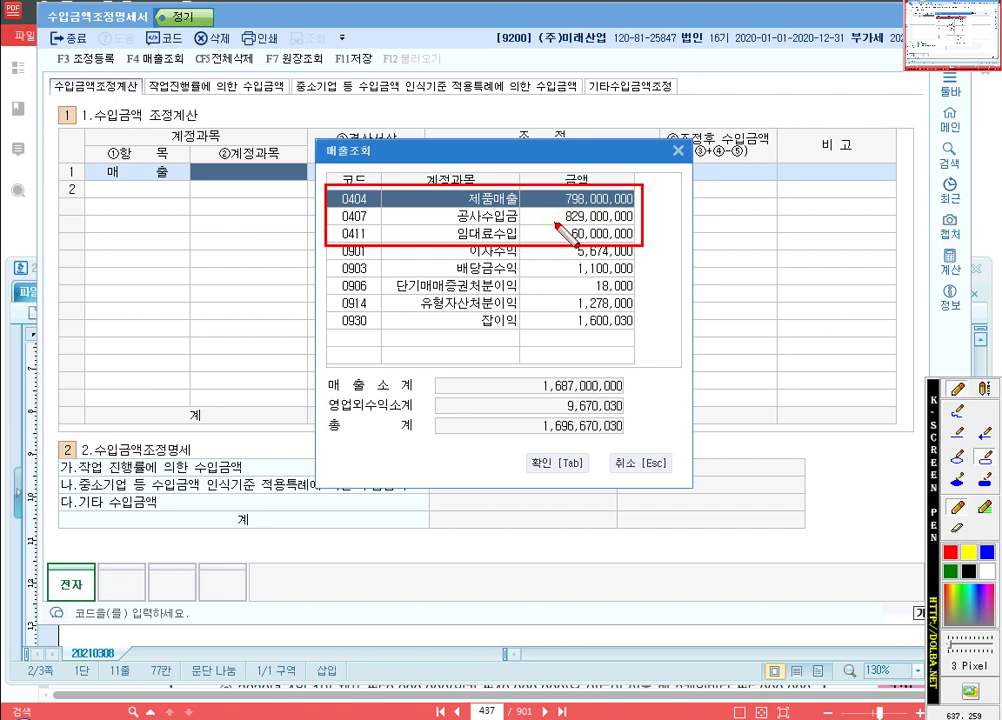
key(Escape)
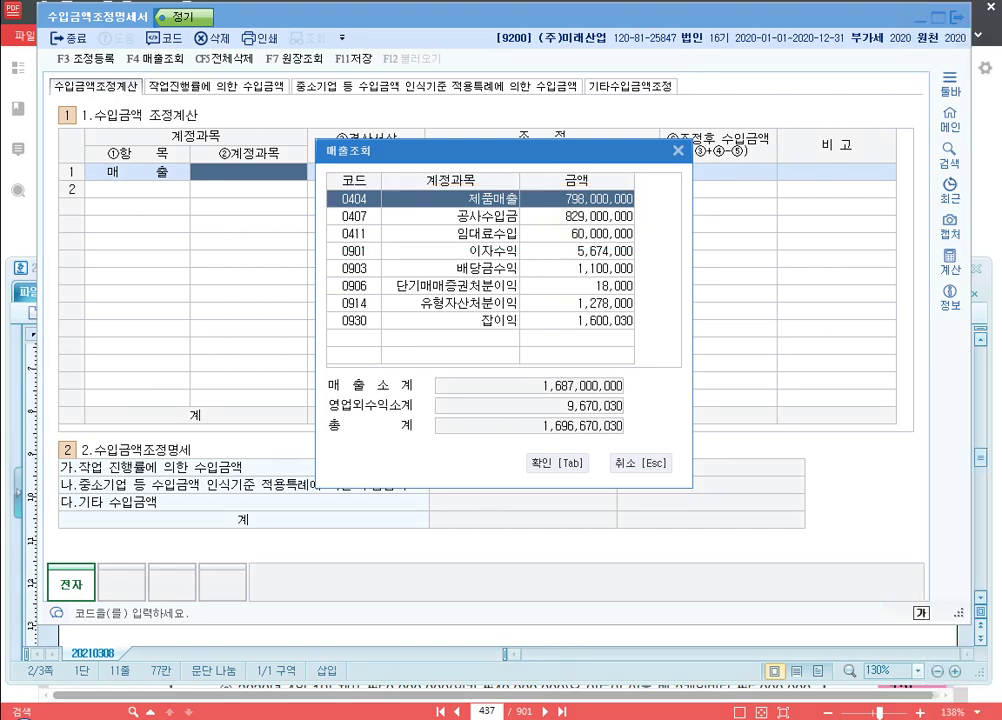
key(alt+Tab)
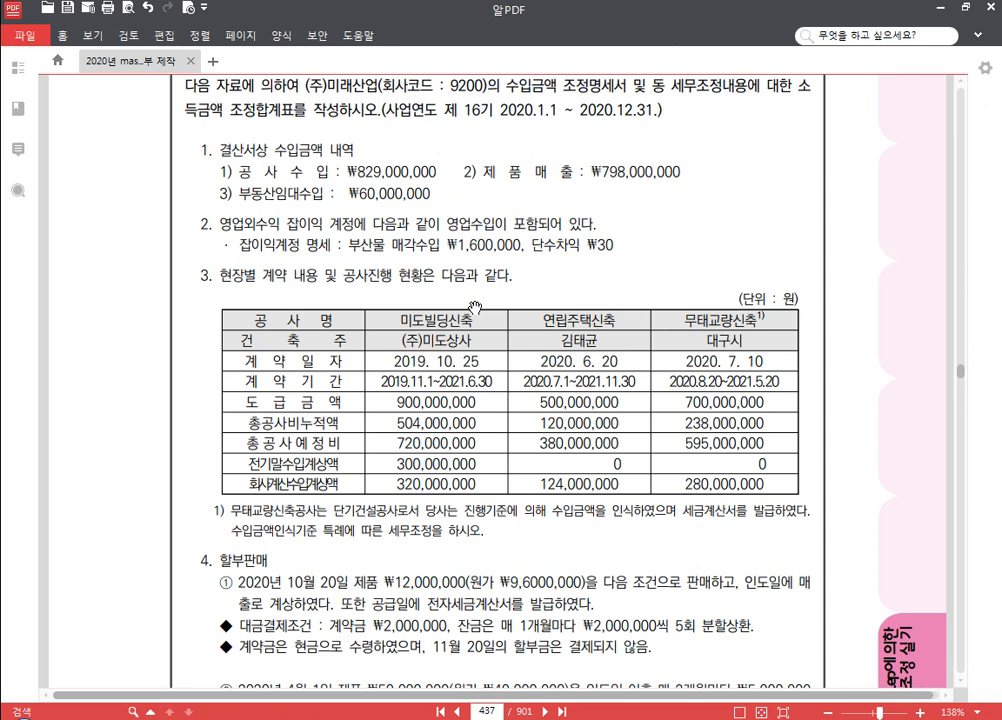
key(alt+Tab)
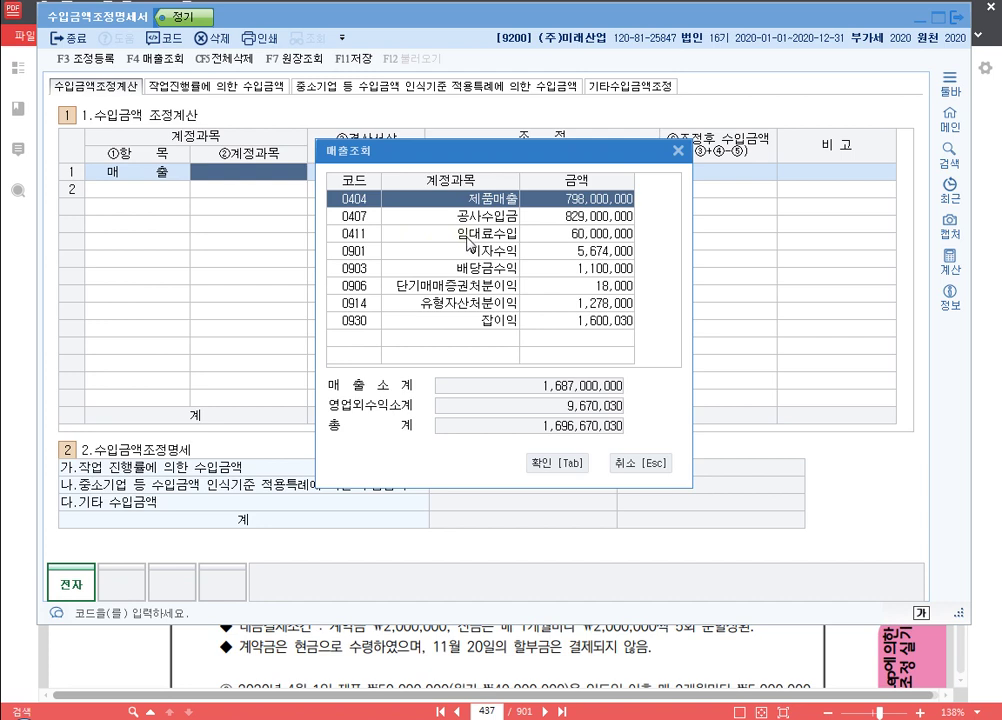
Step: Fill row 1 with 공사수입금 of 829,000,000 from the 매출조회 list and move on to row 2
click(575, 223)
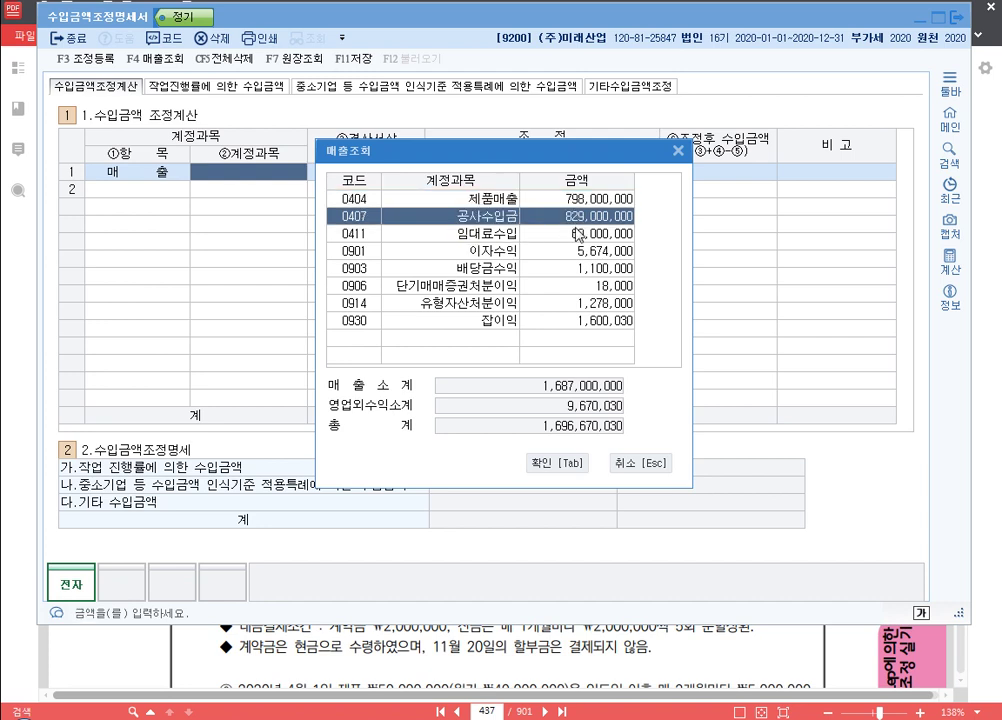
click(557, 464)
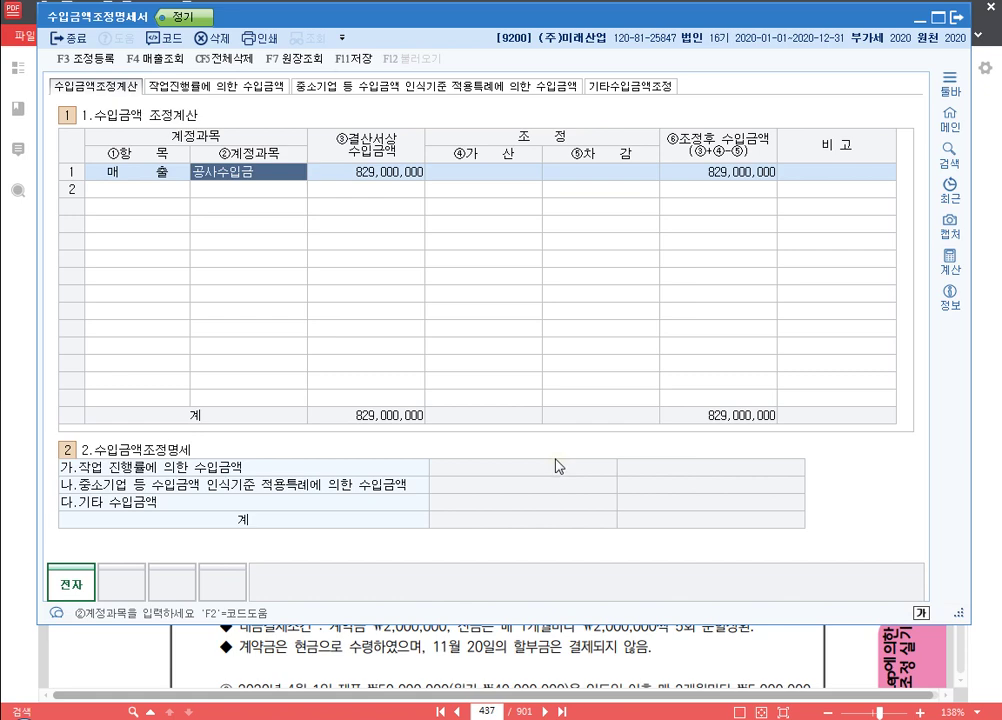
key(Return)
key(Return)
key(Return)
key(Return)
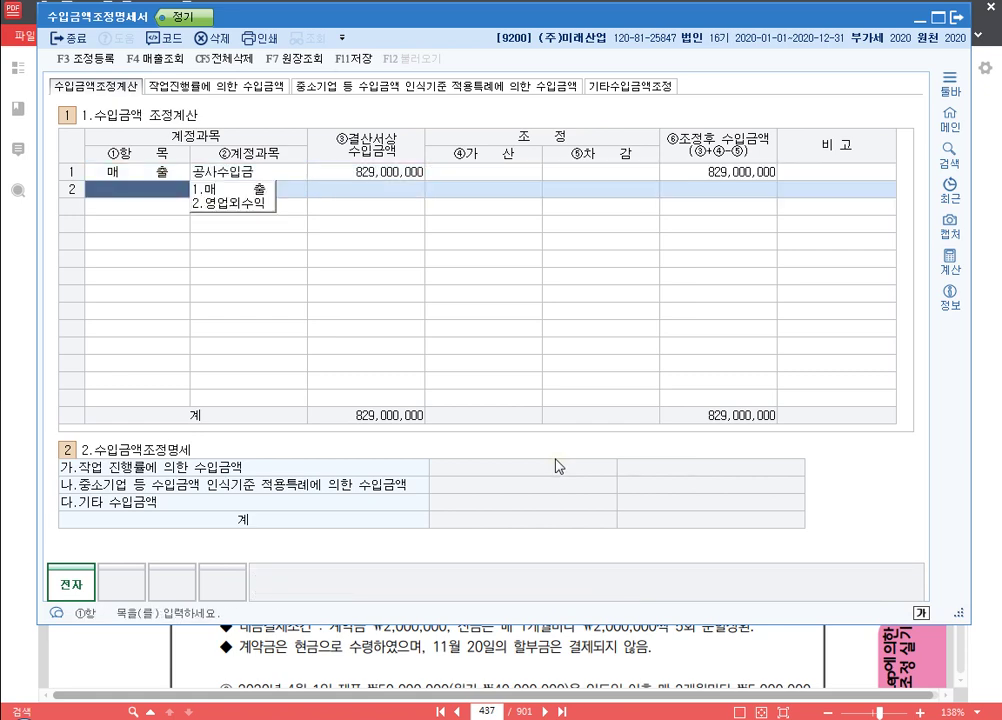
Step: Enter row 2 as 매출 with 제품매출 of 798,000,000 from the 매출조회 list and move on to row 3
key(1)
key(F4)
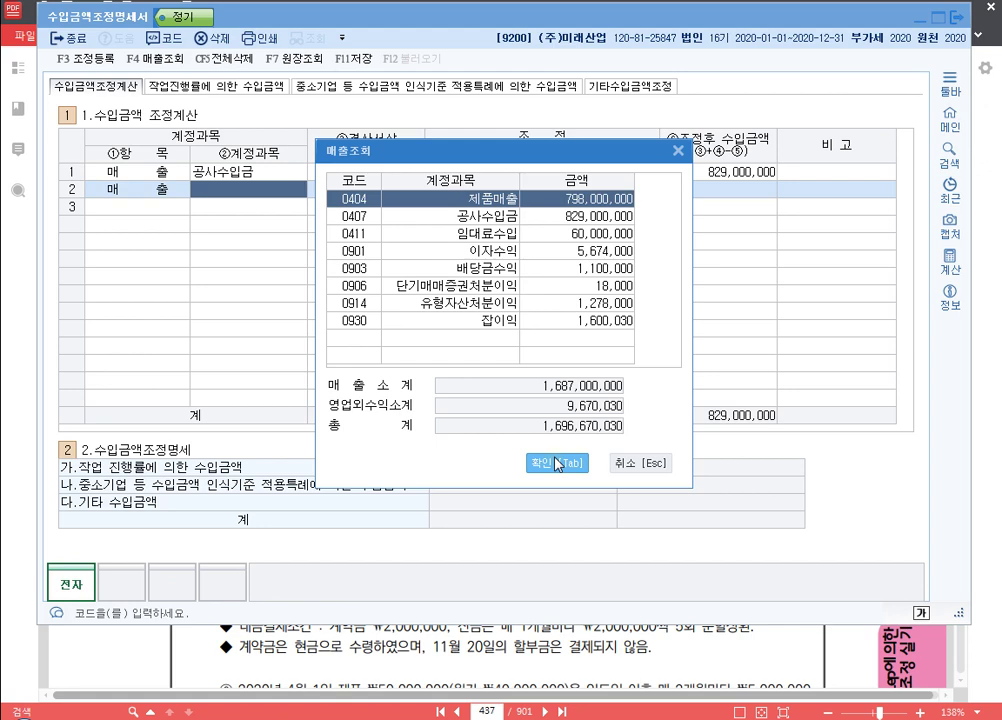
click(557, 463)
key(Return)
key(Return)
key(Return)
key(Return)
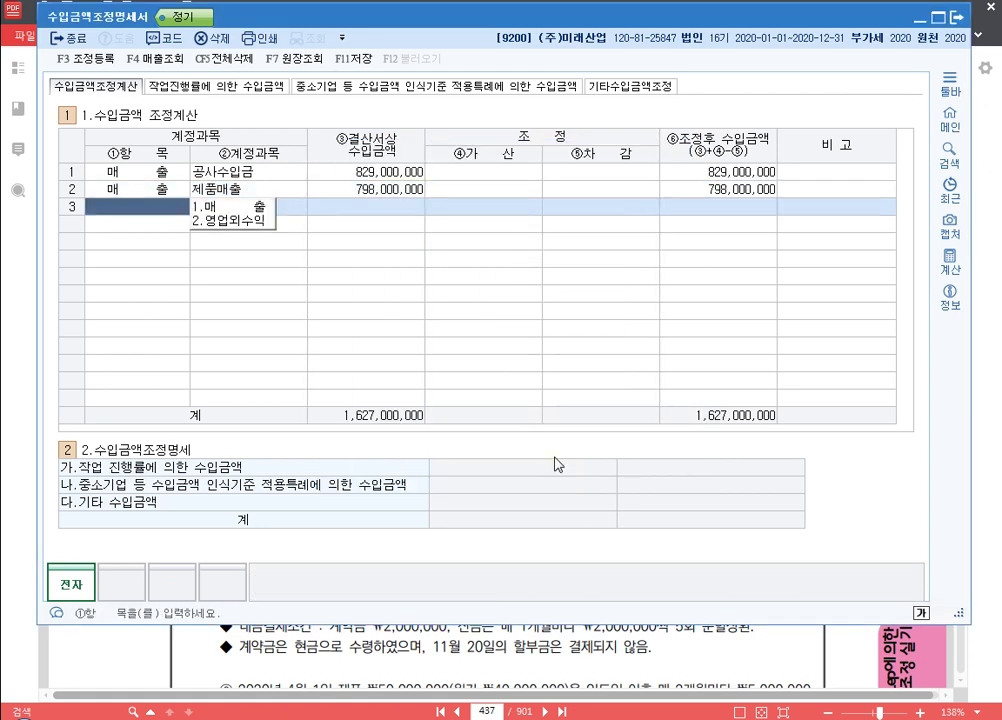
Step: Enter row 3 as 매출 with 임대료수입 of 60,000,000 from the 매출조회 list and complete the row
key(1)
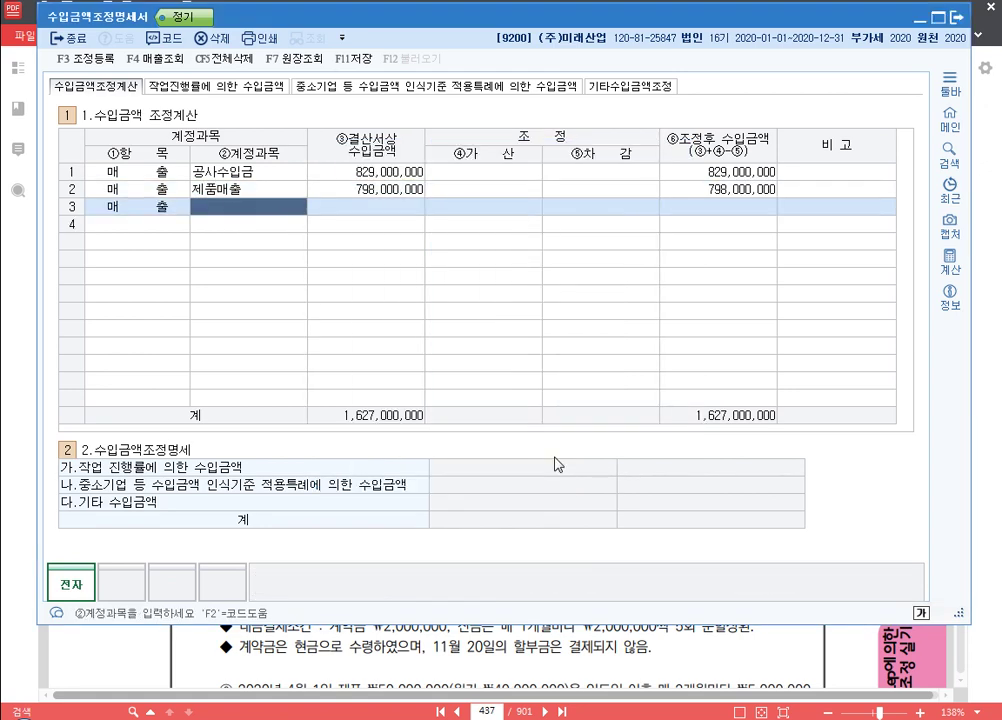
key(F2)
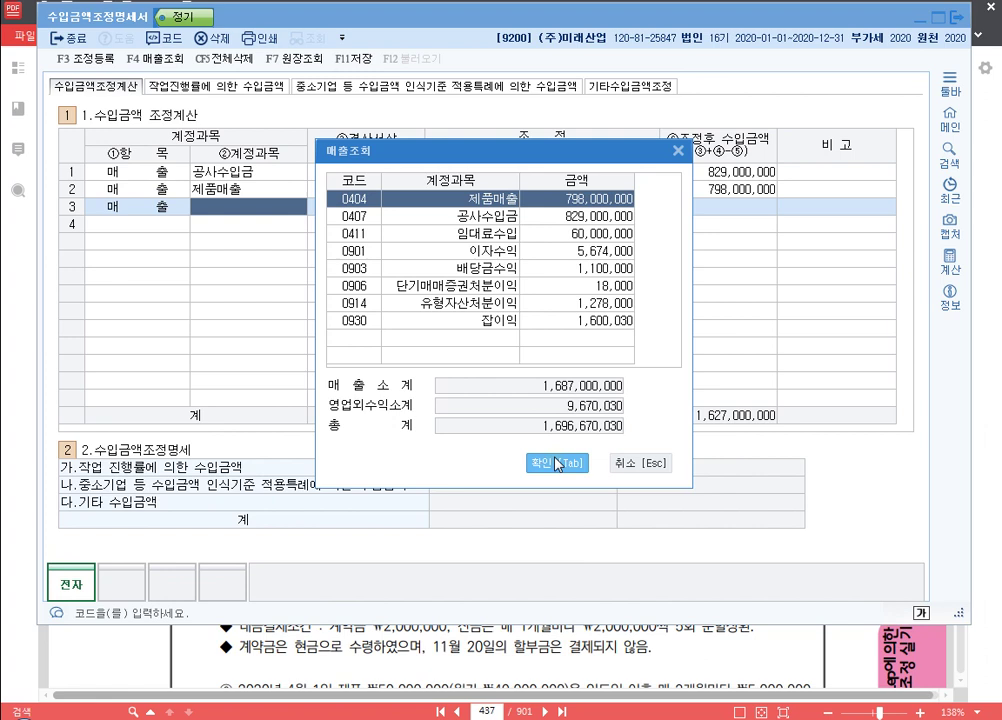
key(Down)
key(Down)
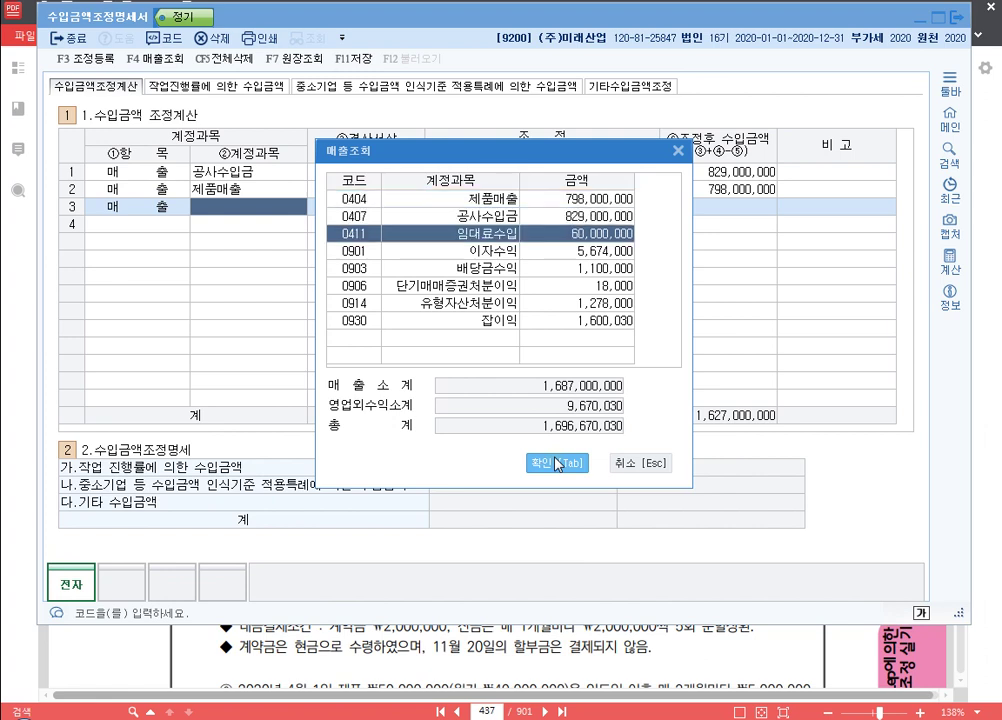
click(557, 463)
key(Return)
key(Return)
key(Return)
key(Return)
key(Return)
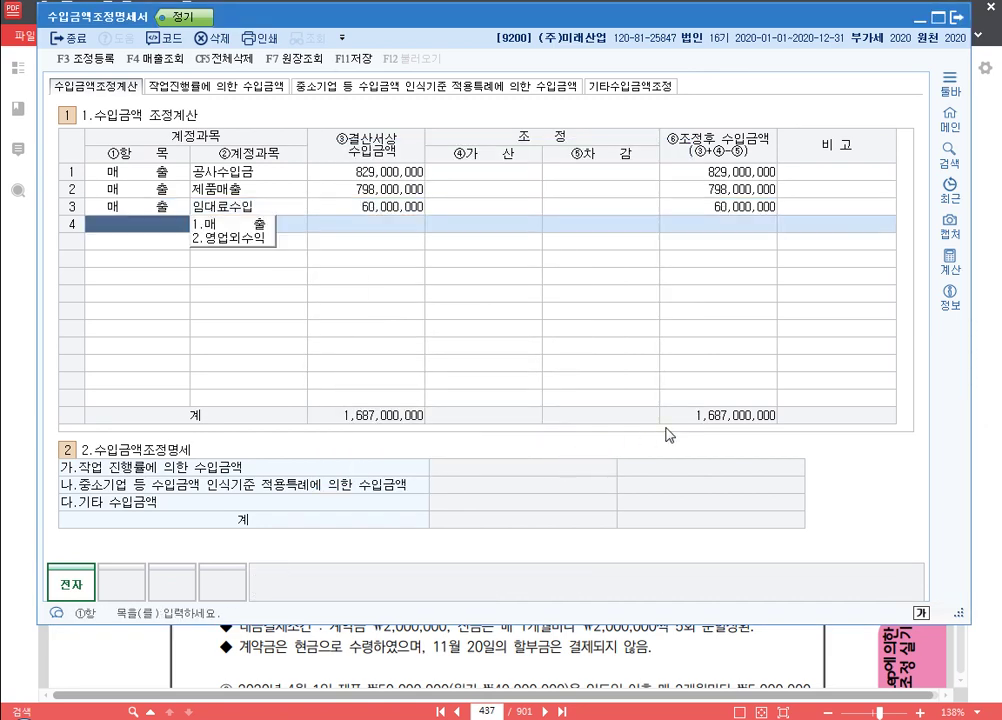
click(397, 207)
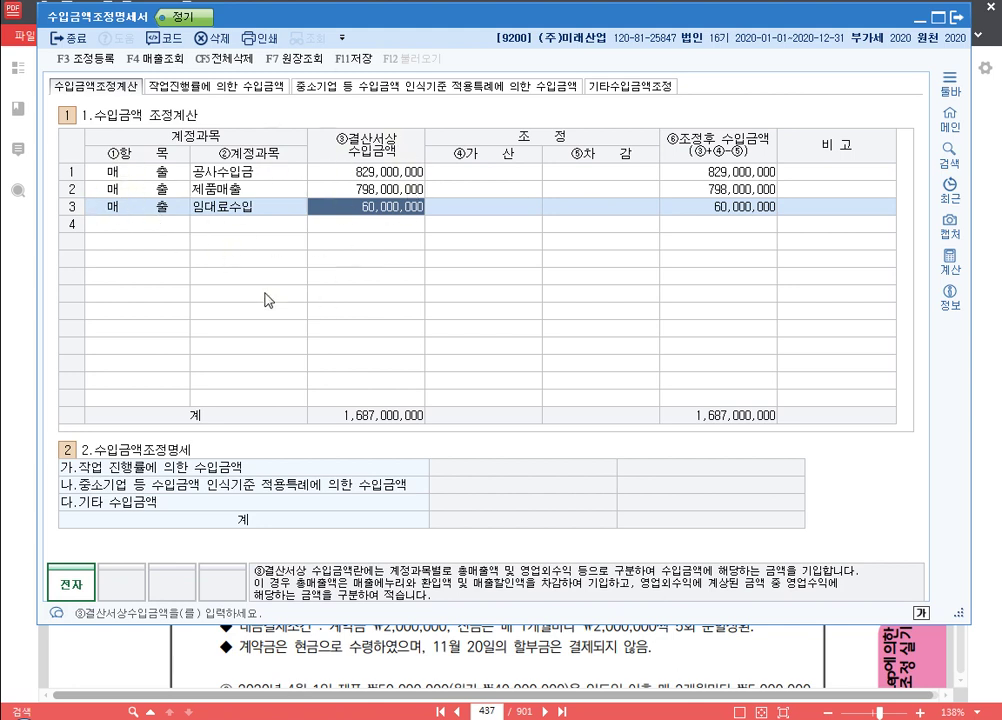
Step: Switch to the PDF and highlight 잡이익 and 부산물 매각수입 ₩1,600,000 in item 2 in yellow
click(860, 656)
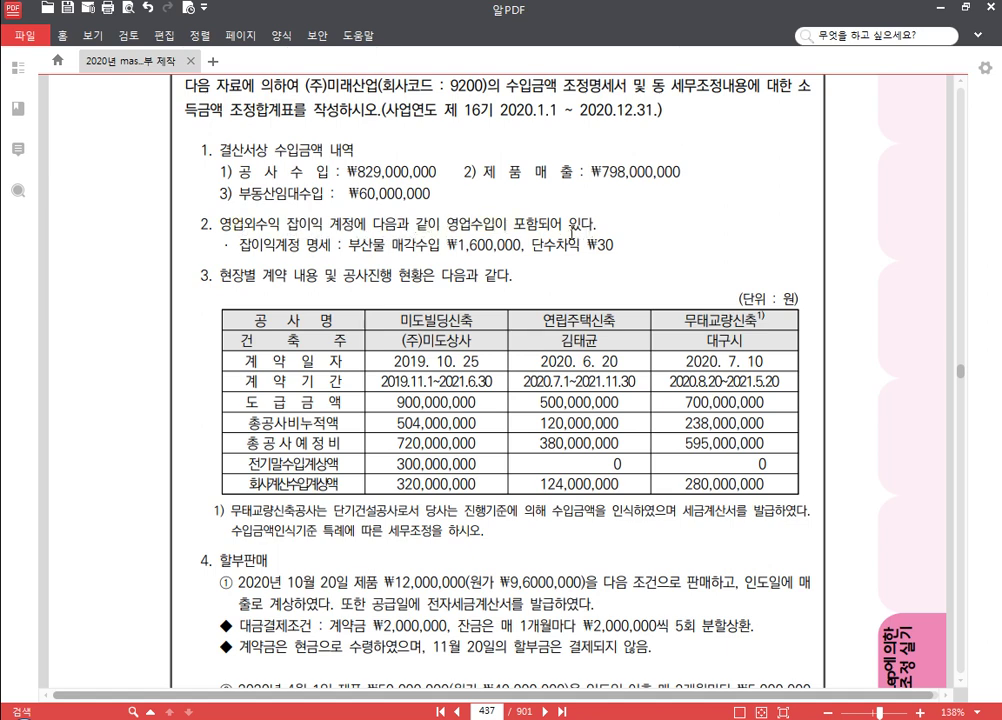
drag(288, 222, 320, 224)
click(322, 198)
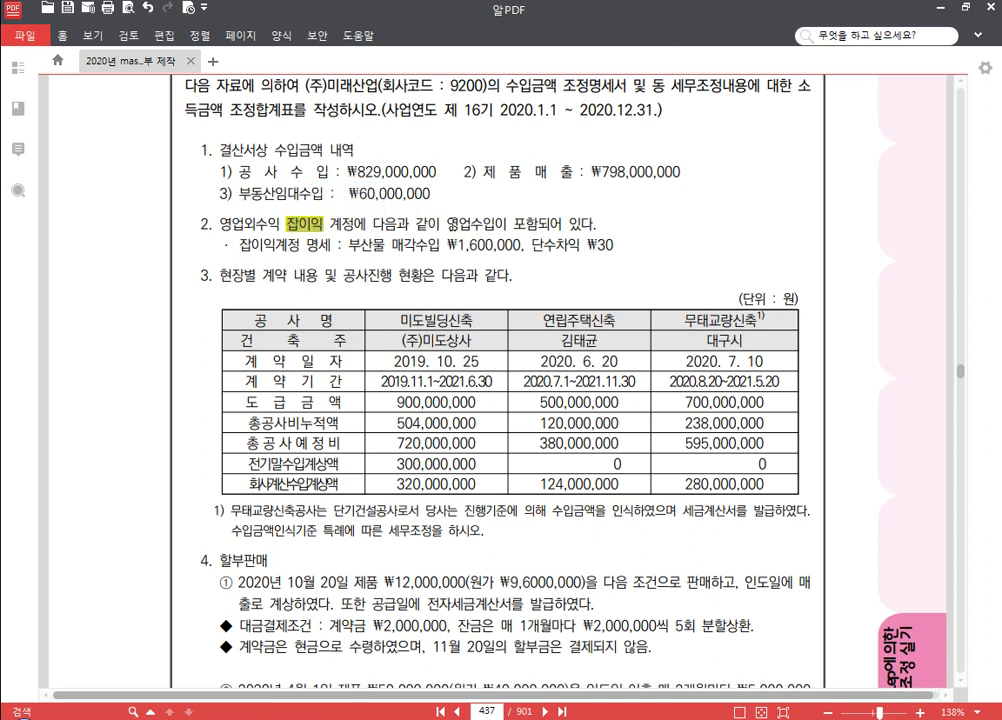
drag(447, 222, 530, 227)
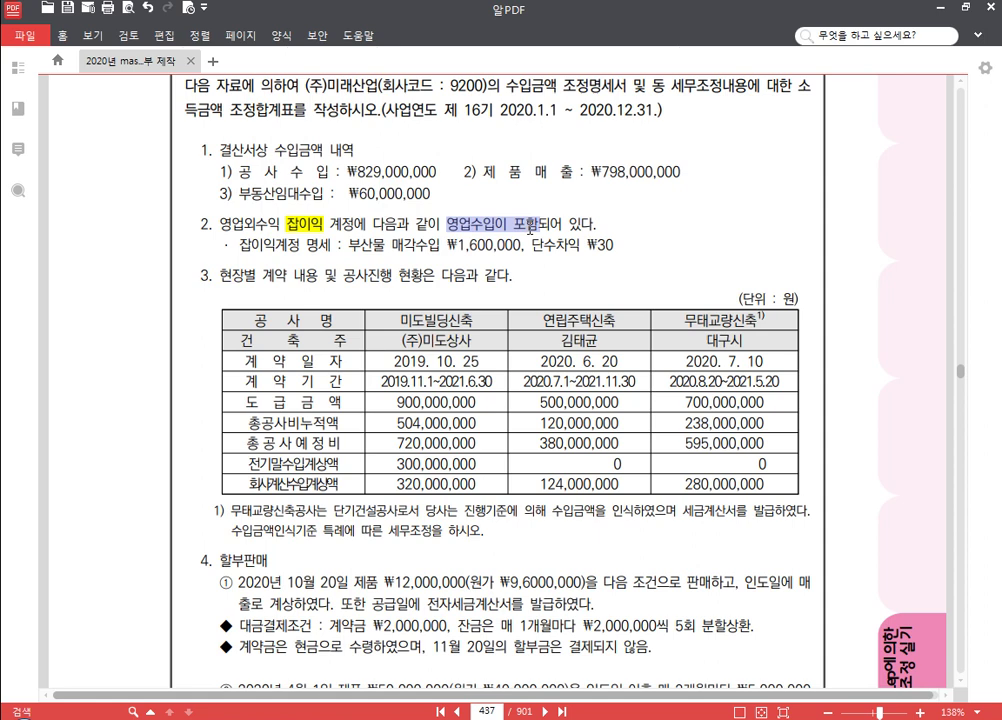
drag(530, 228, 533, 227)
drag(355, 223, 369, 224)
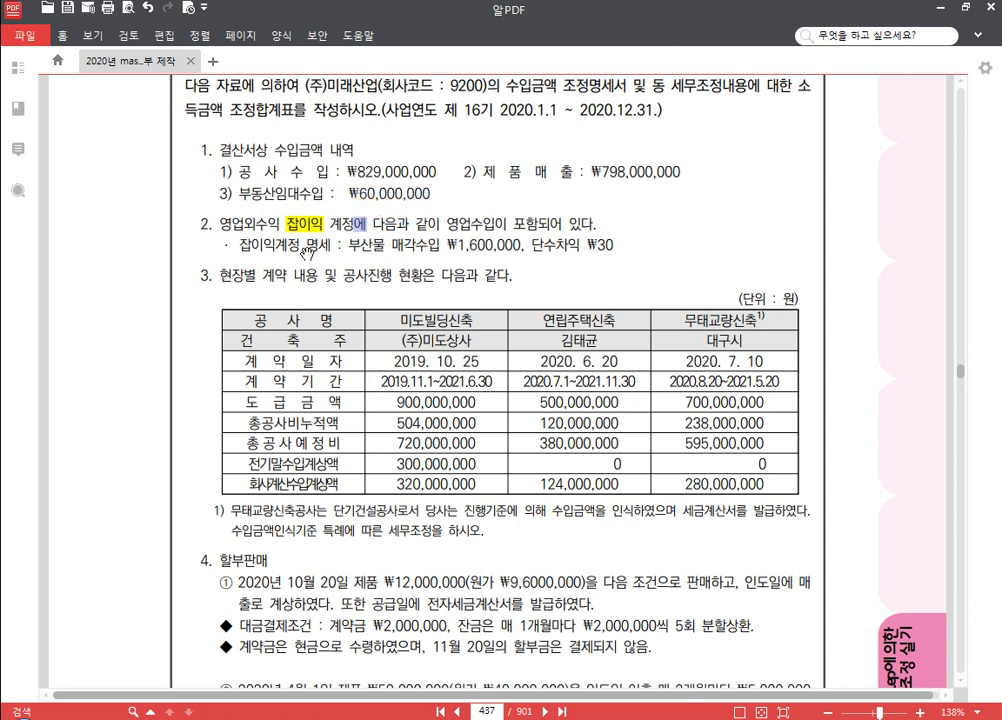
click(281, 245)
drag(349, 240, 518, 238)
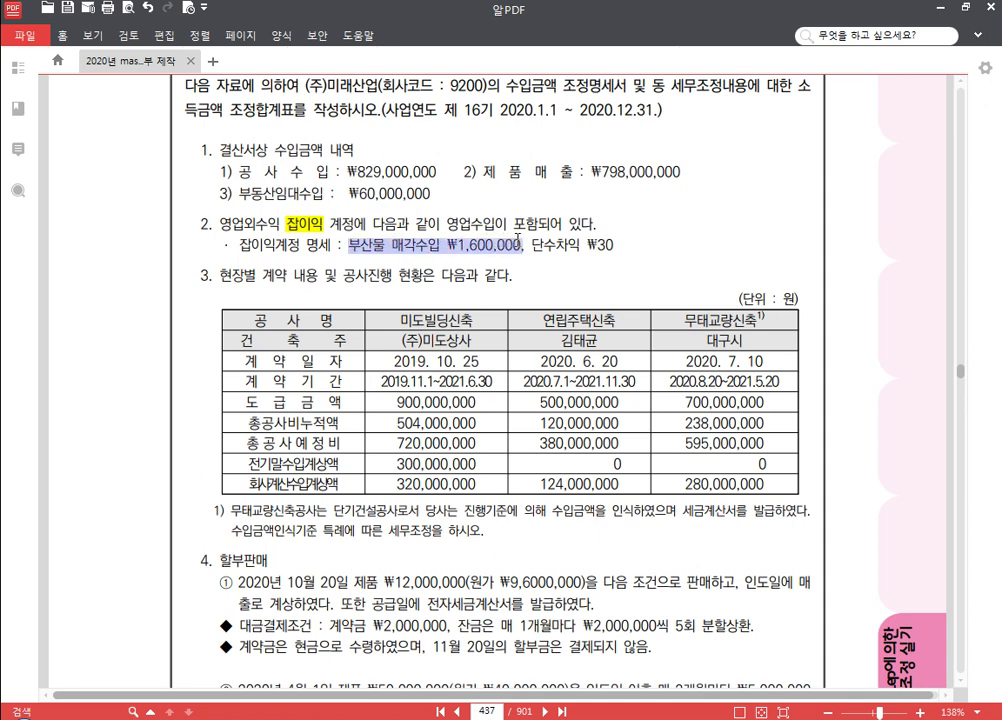
click(527, 213)
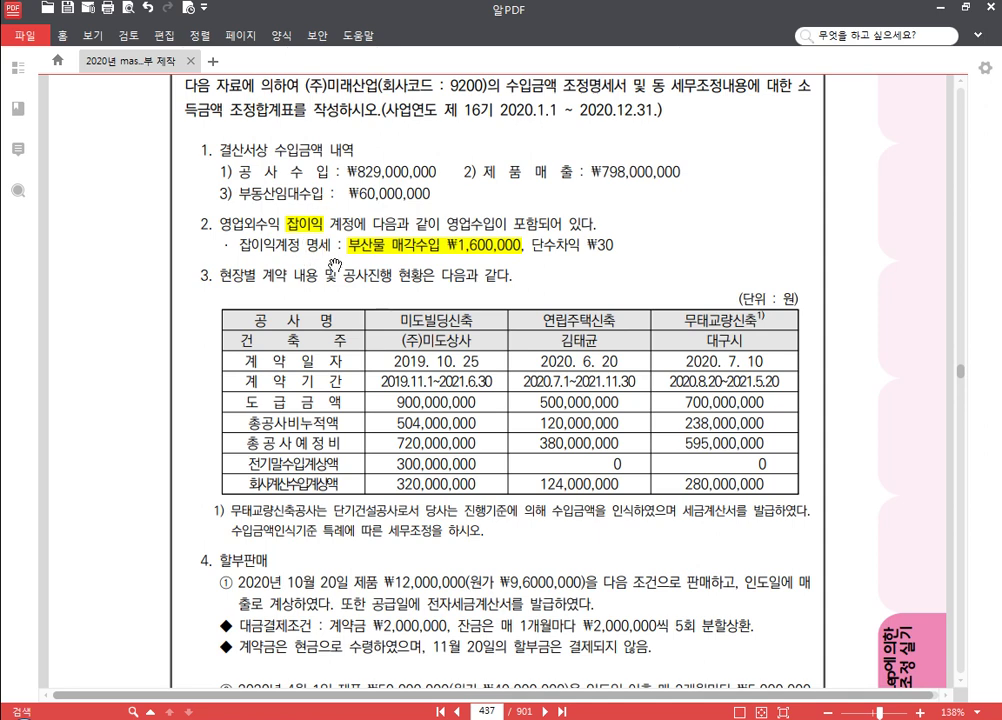
Step: Switch to the tax form and enter row 4 as 영업외수익 with 잡이익 from the 매출조회 list
key(alt+Tab)
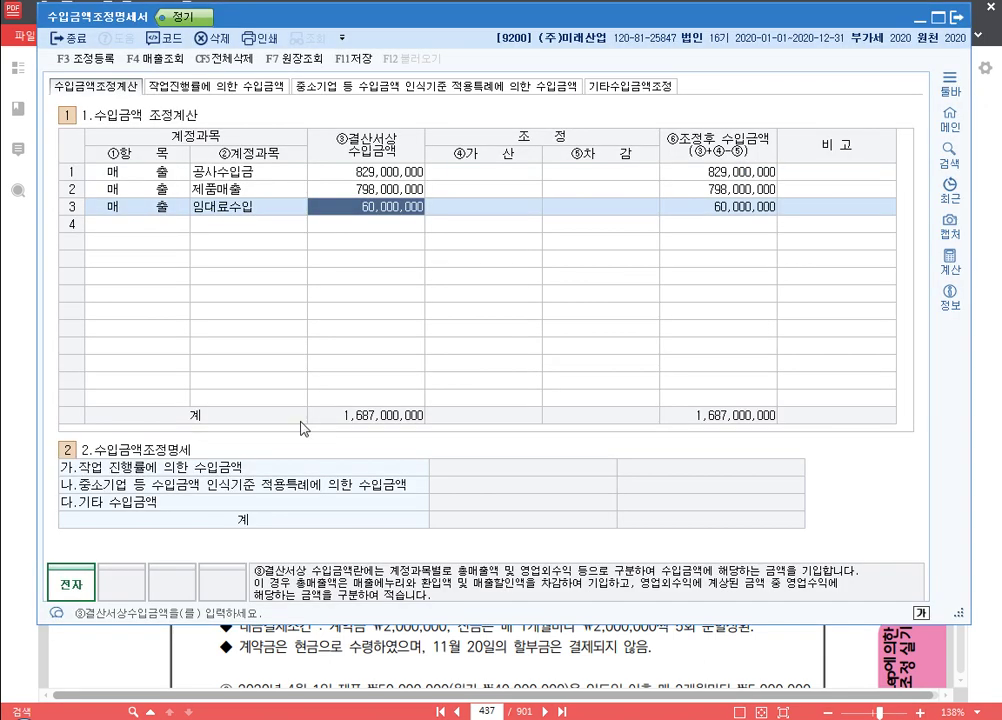
click(148, 233)
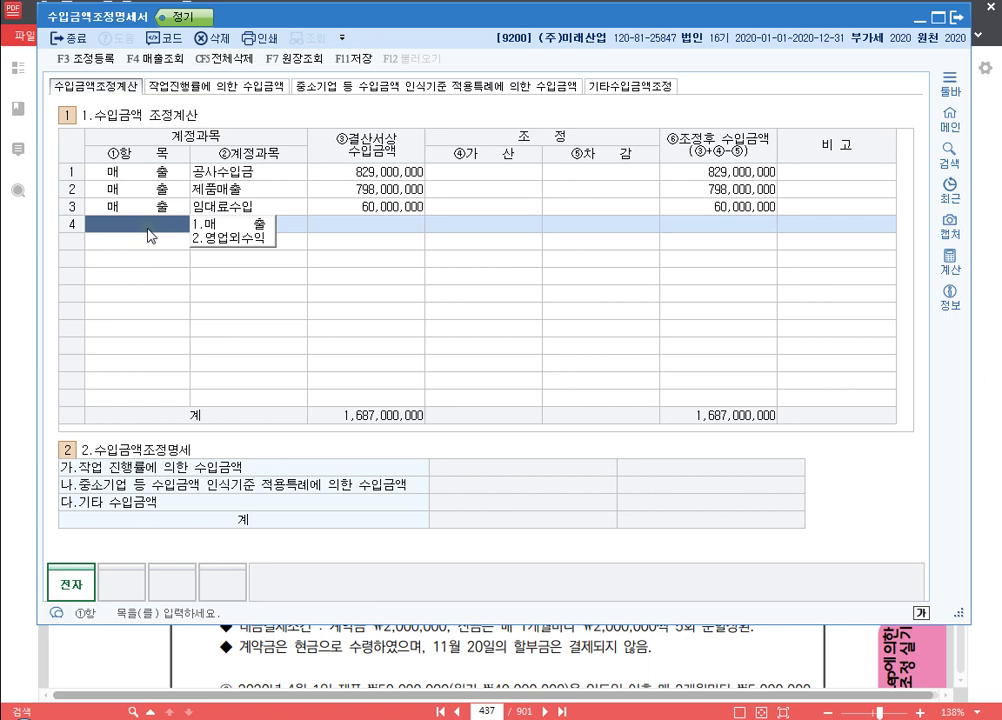
key(2)
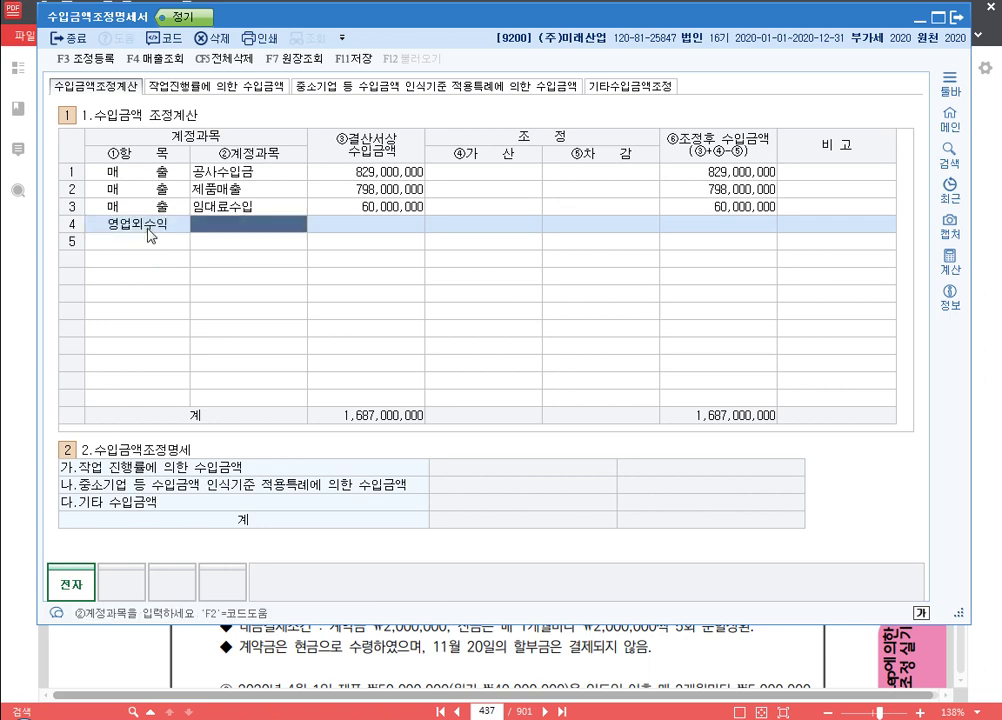
key(F2)
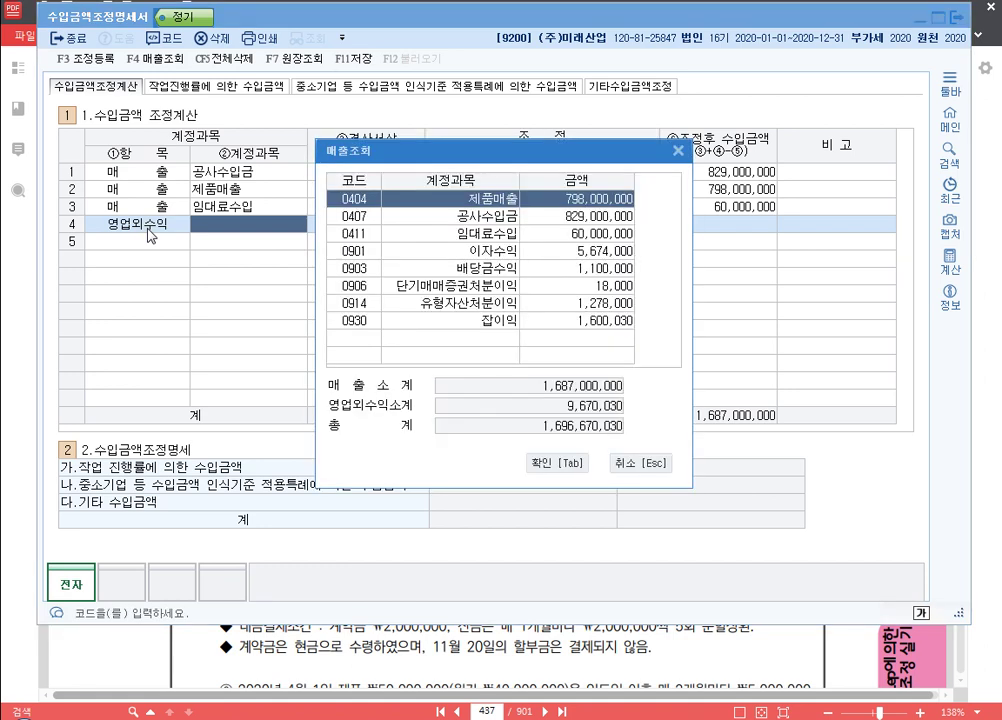
key(Down)
key(Down)
key(Down)
key(Down)
key(Down)
key(Down)
key(Down)
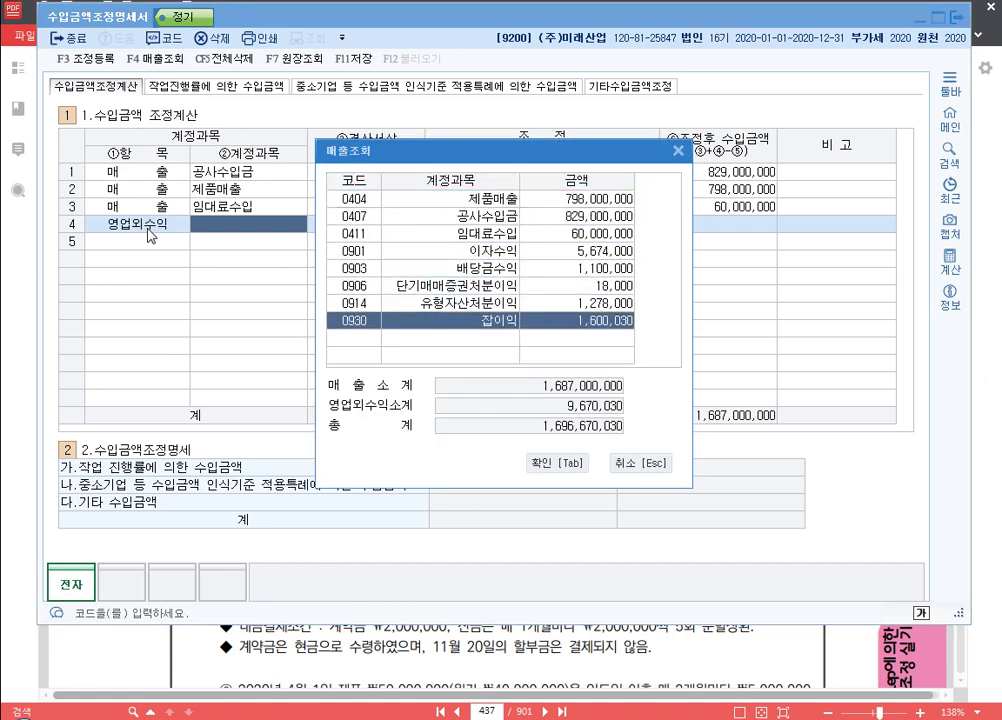
key(Tab)
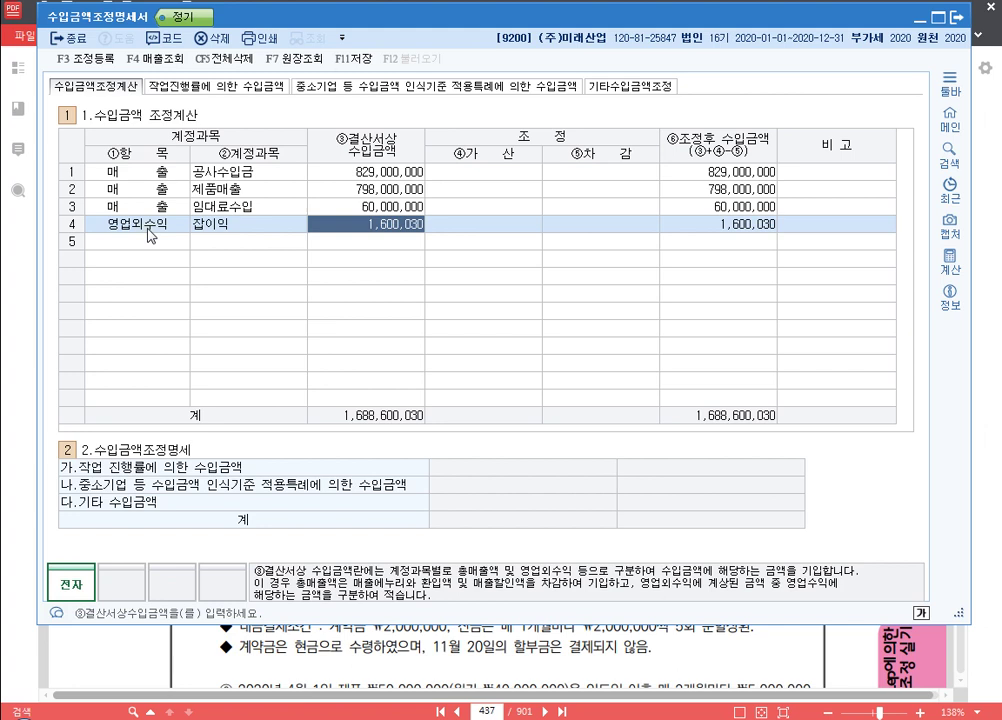
Step: Set the 결산서상 수입금액 of the 잡이익 row to 1,600,000
text(1600000)
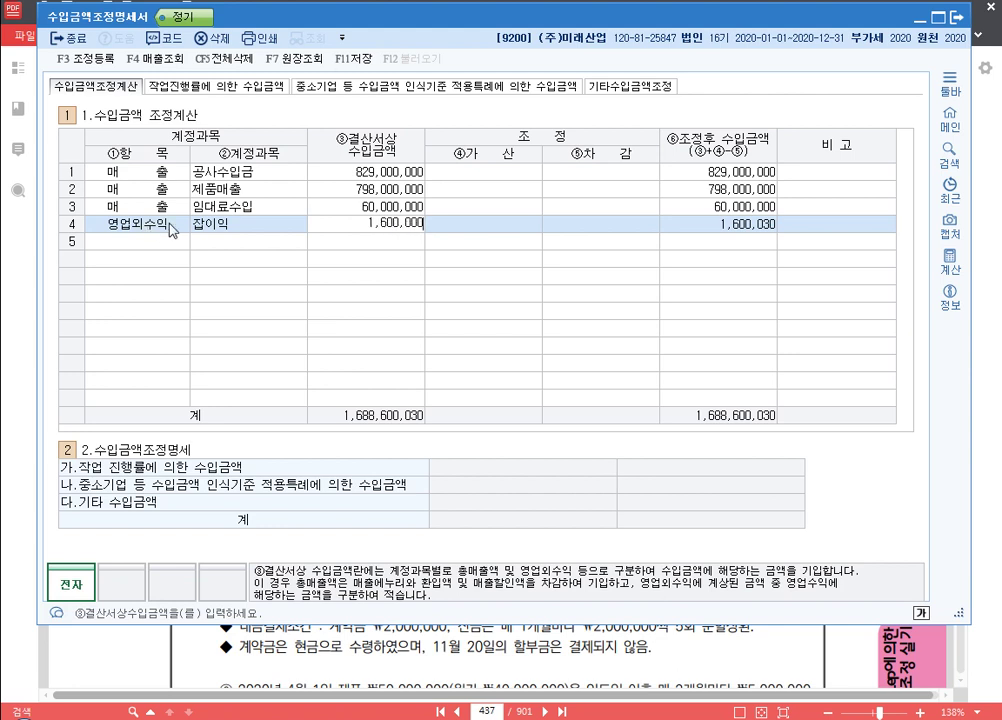
key(Return)
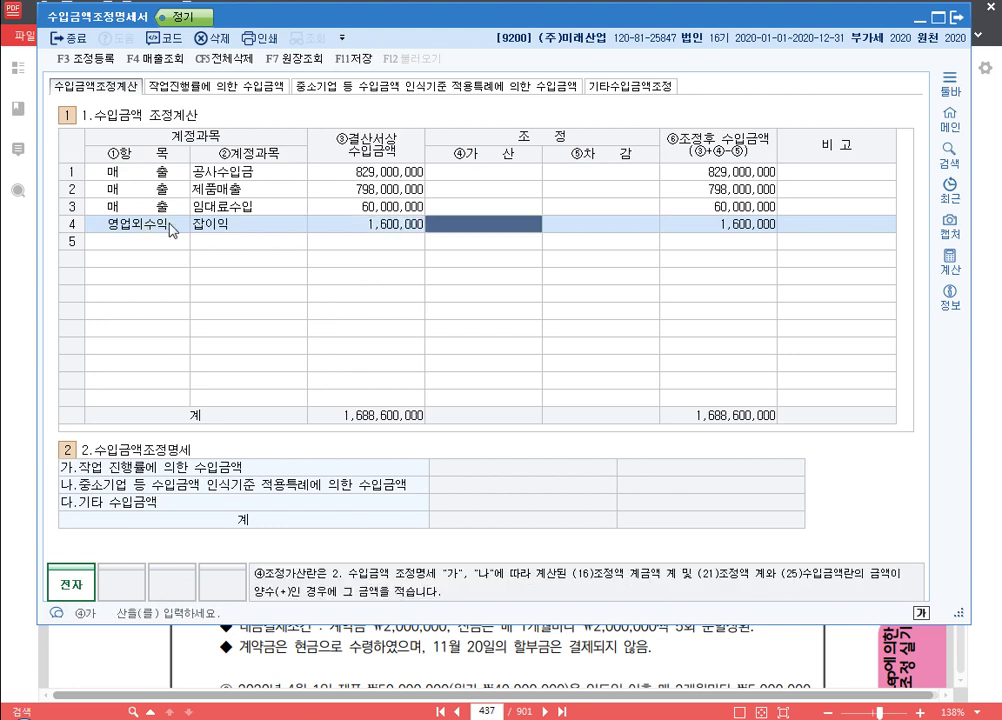
key(Left)
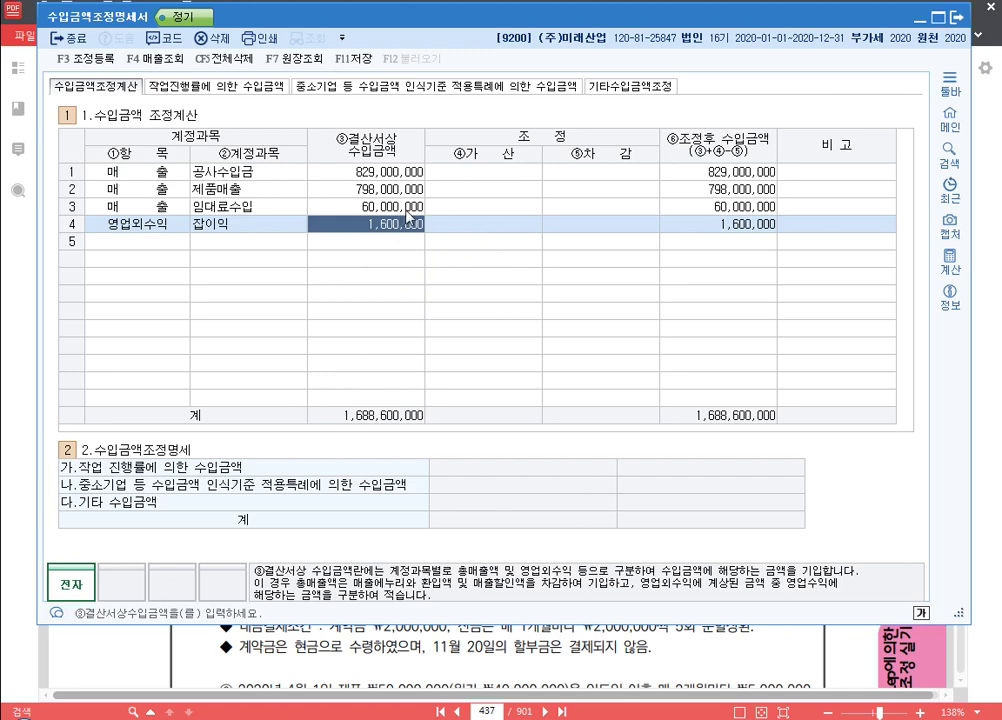
Step: Check the PDF's revenue items, outline the form's 계정과목 and 결산서상 수입금액 entries in red, and clear the outline
click(853, 653)
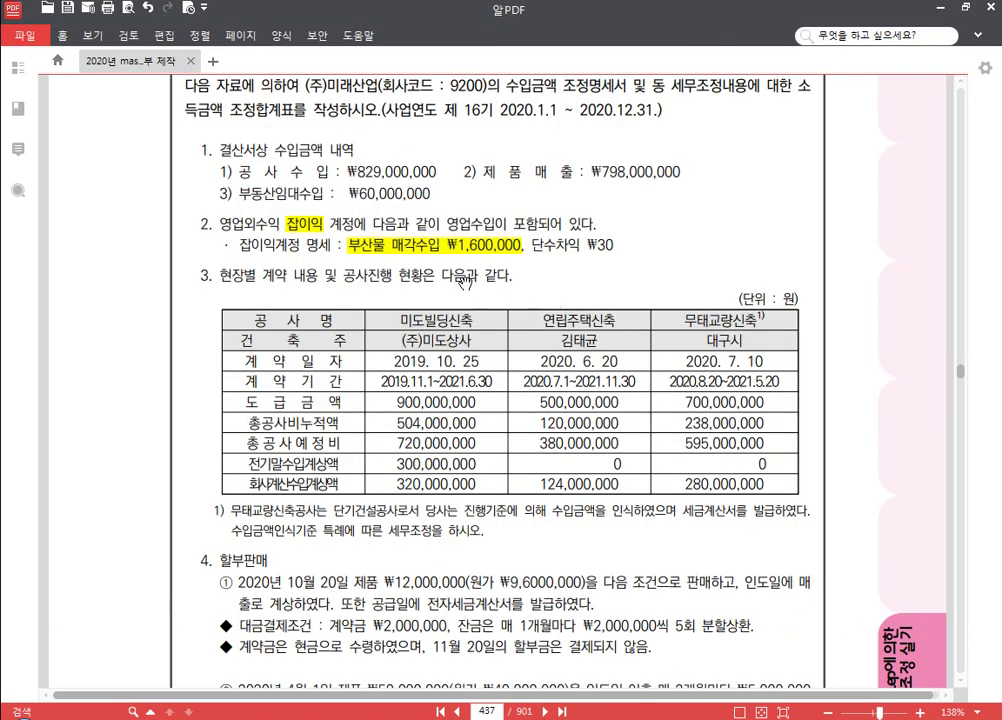
key(alt+Tab)
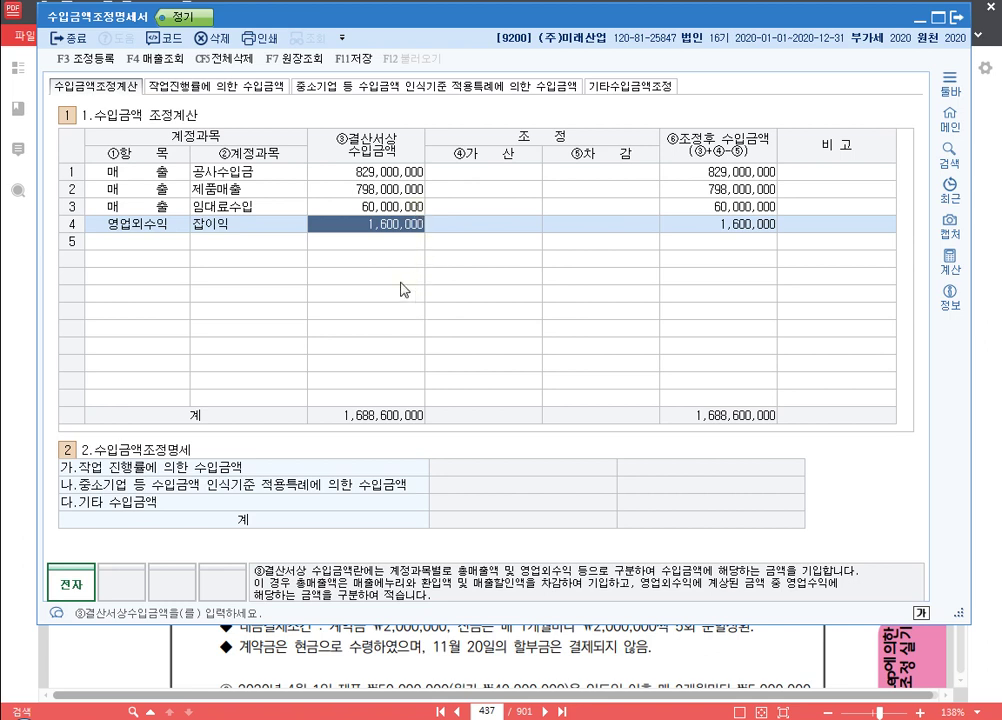
key(ctrl+2)
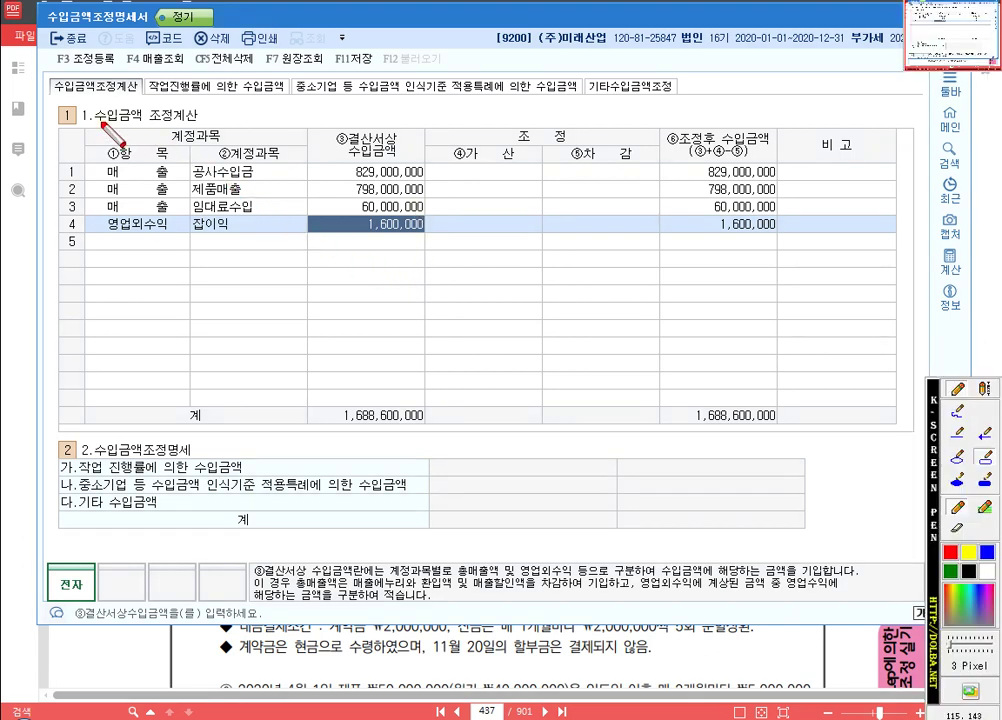
drag(87, 126, 427, 267)
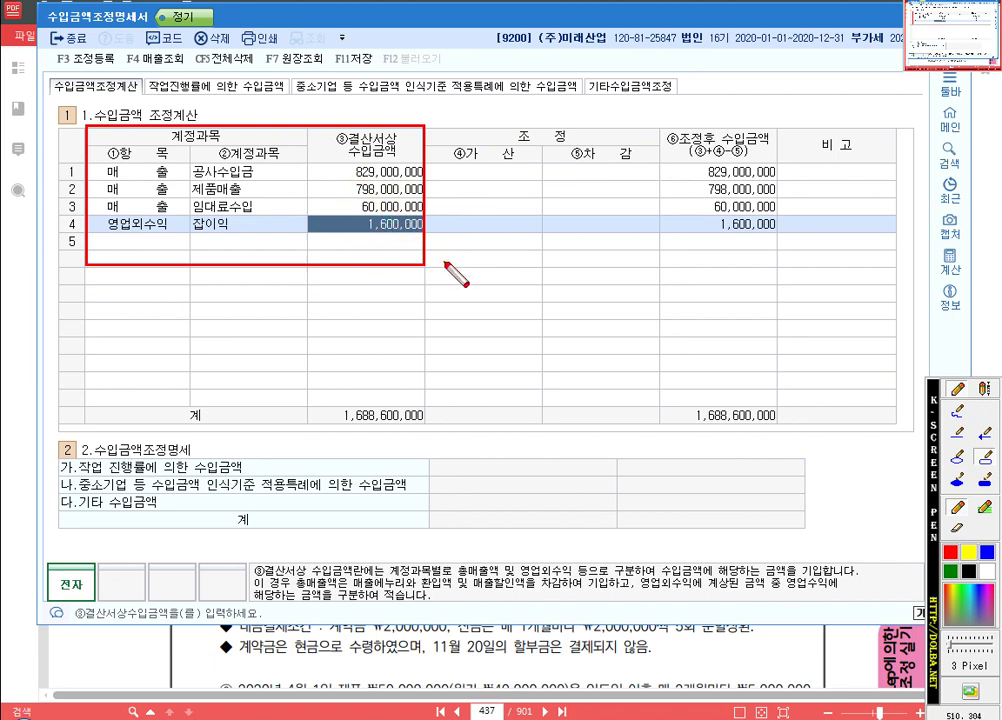
key(Escape)
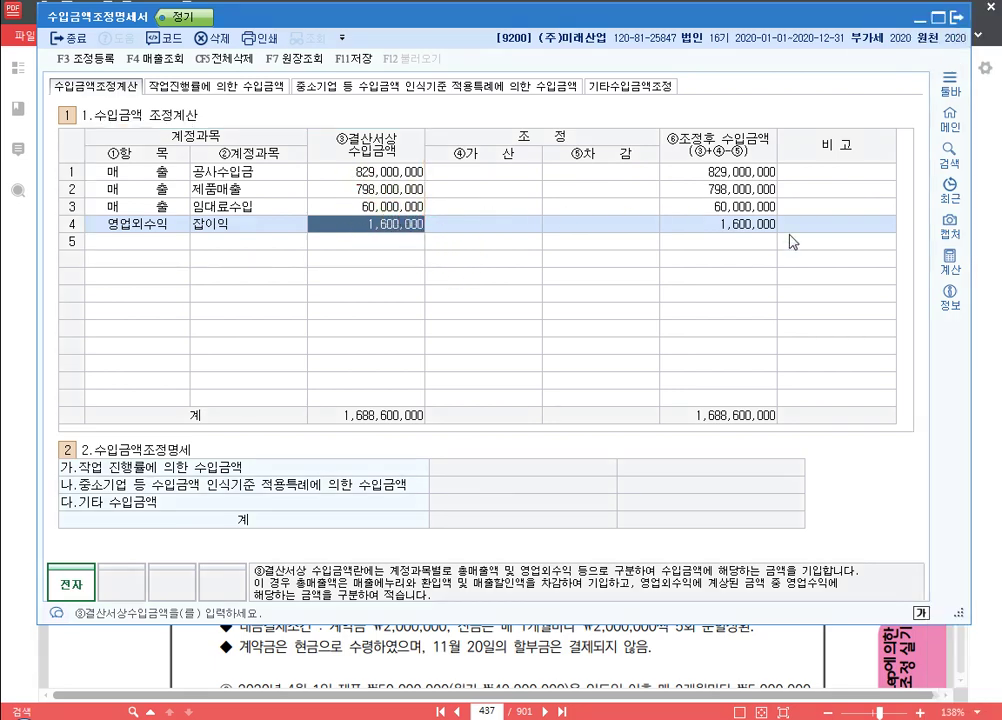
Step: Switch to the PDF and highlight 공사 in item 3's heading and the 계약기간 row label in yellow
click(976, 322)
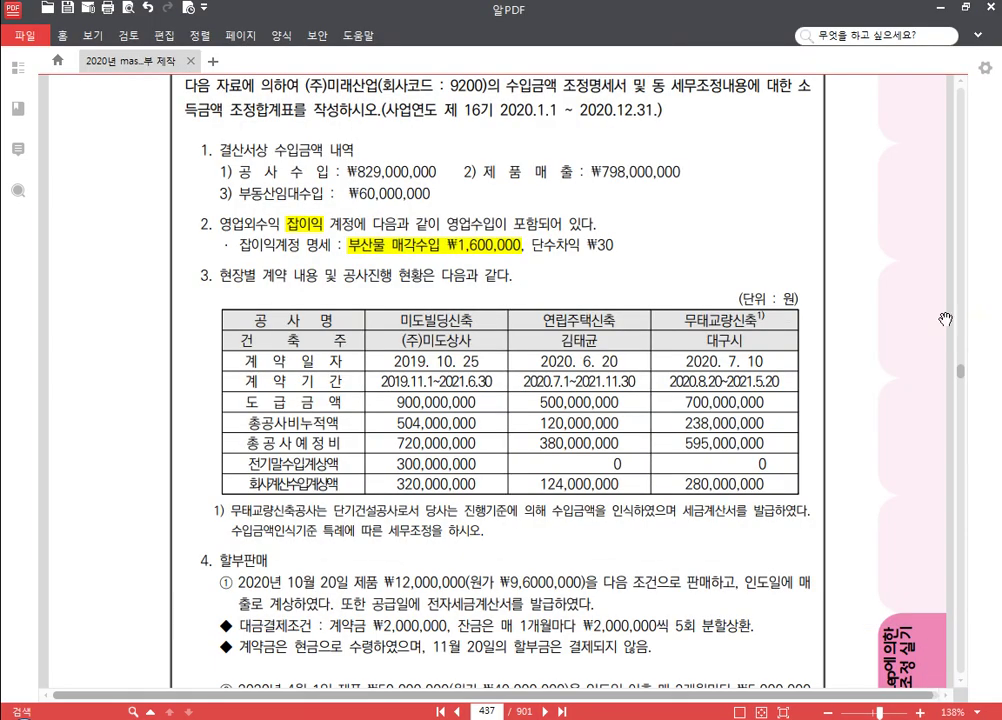
triple_click(477, 283)
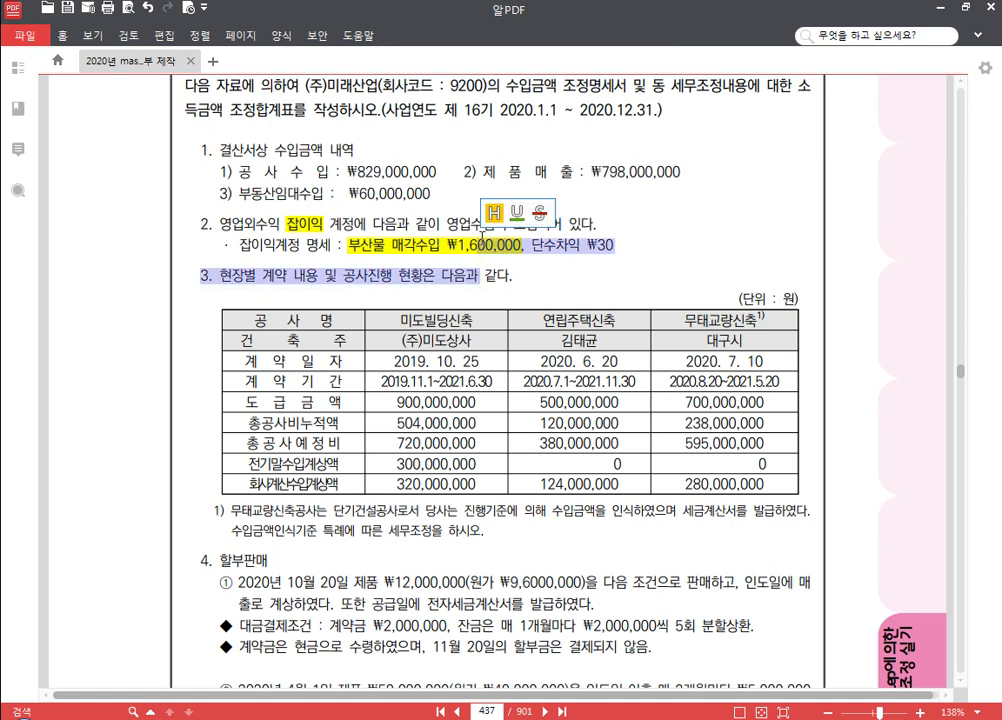
click(533, 283)
scroll(533, 283, down, 2)
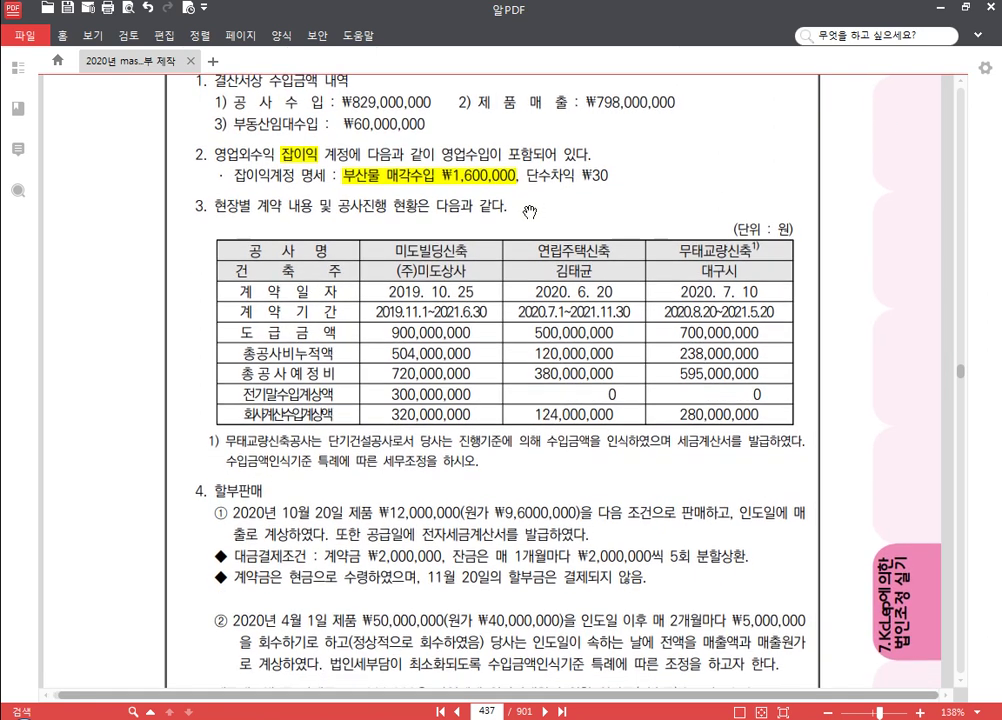
drag(339, 207, 361, 207)
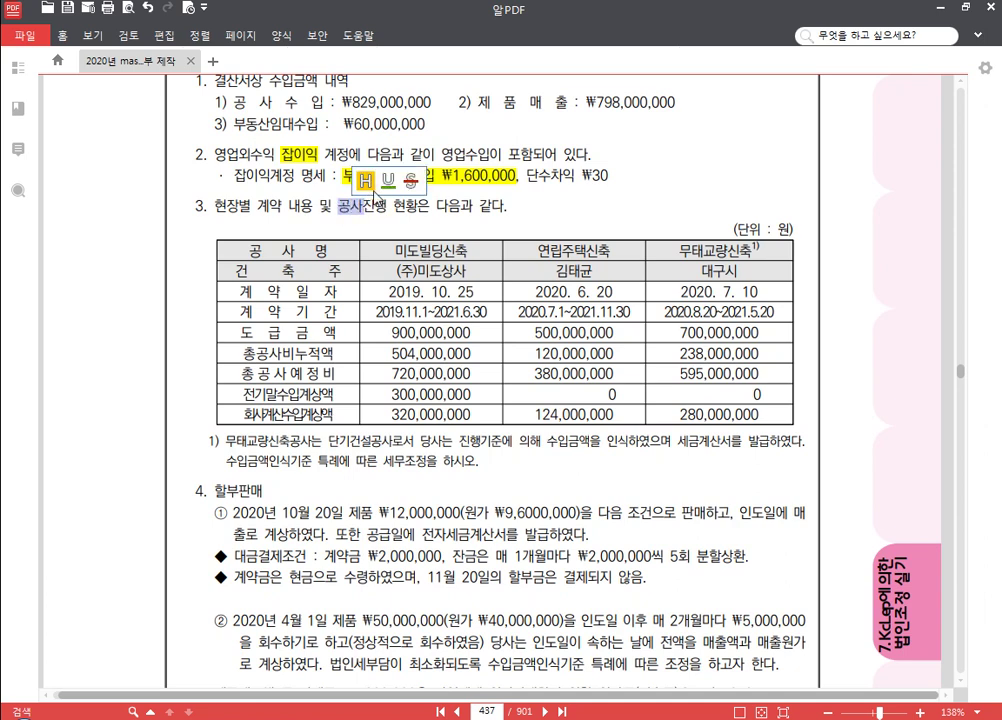
click(365, 181)
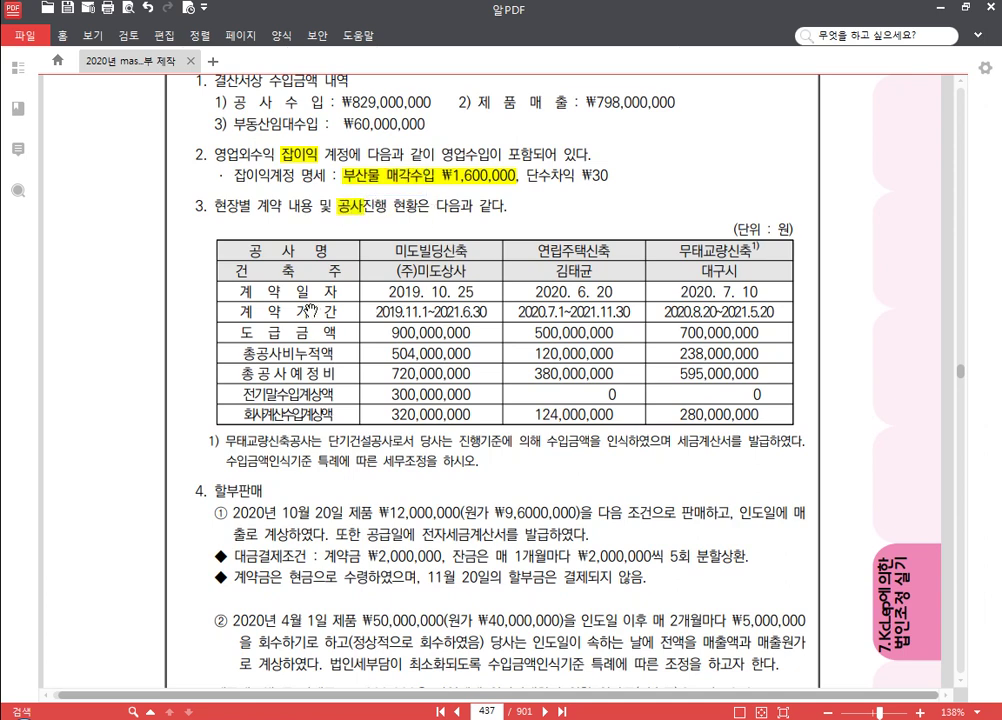
drag(242, 311, 341, 311)
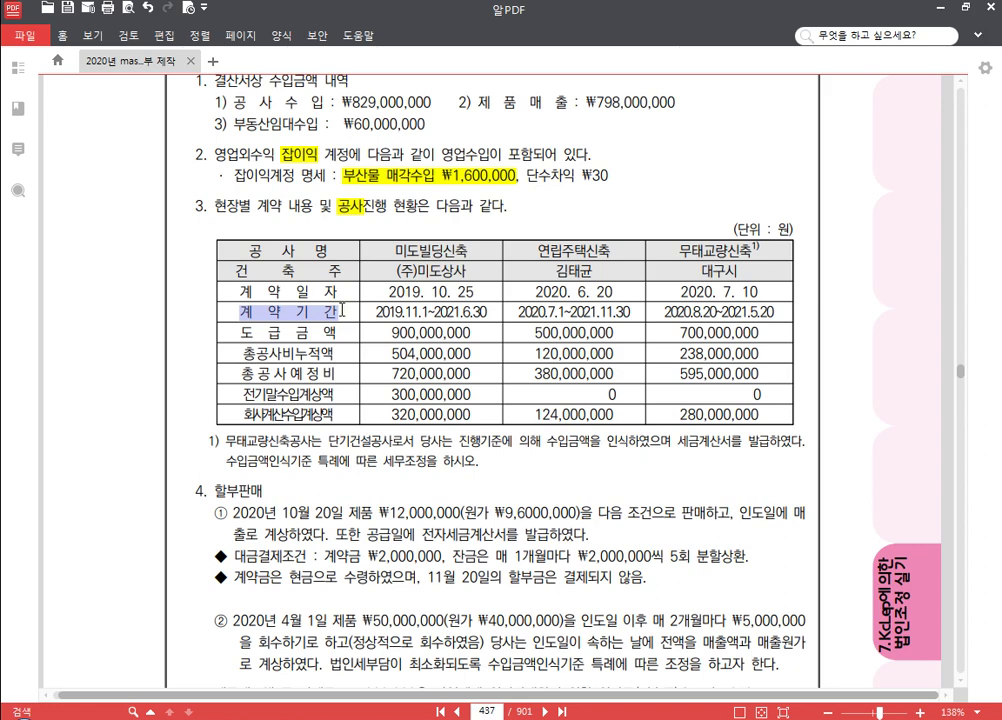
click(276, 224)
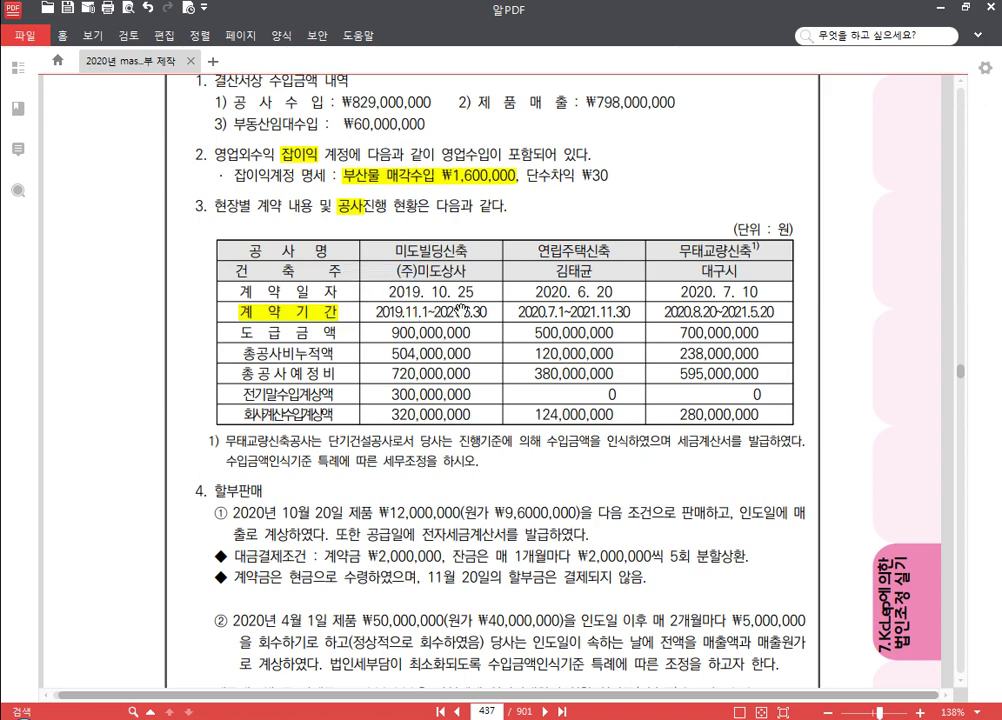
Step: Highlight the 무태교량신축 contract period 2020.8.20~2021.5.20 in the construction table
scroll(600, 390, down, 2)
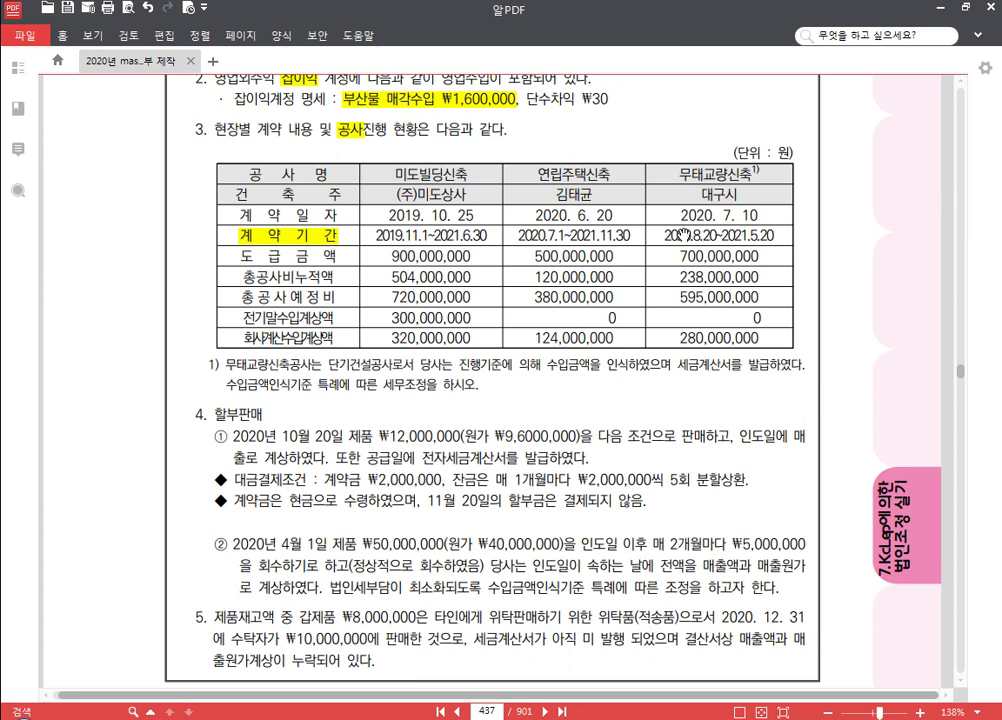
drag(663, 235, 773, 243)
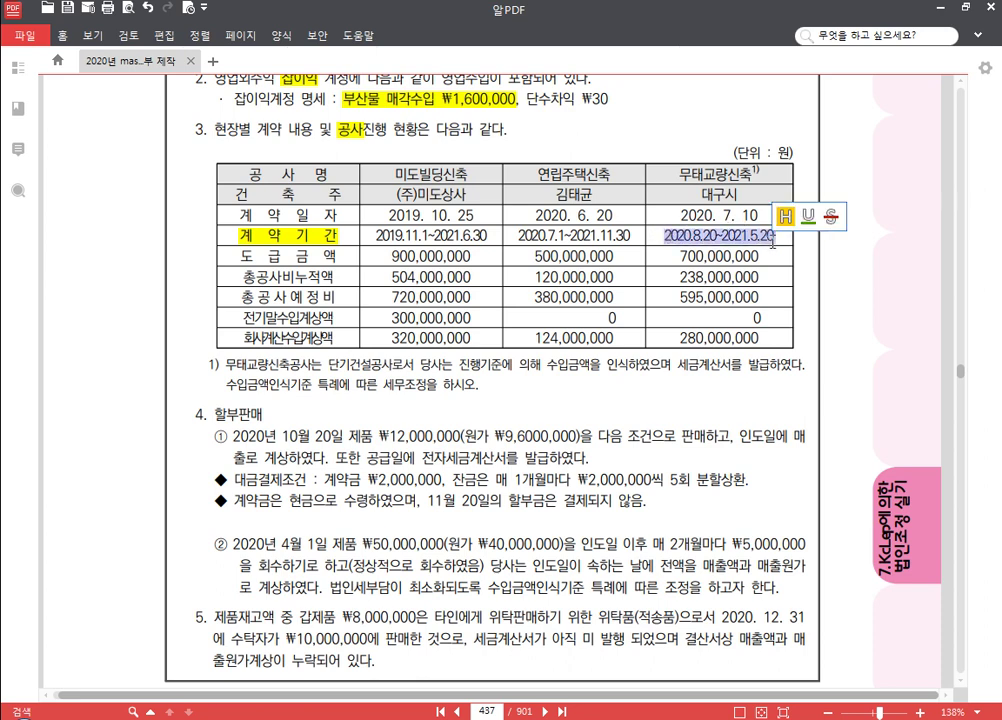
click(808, 233)
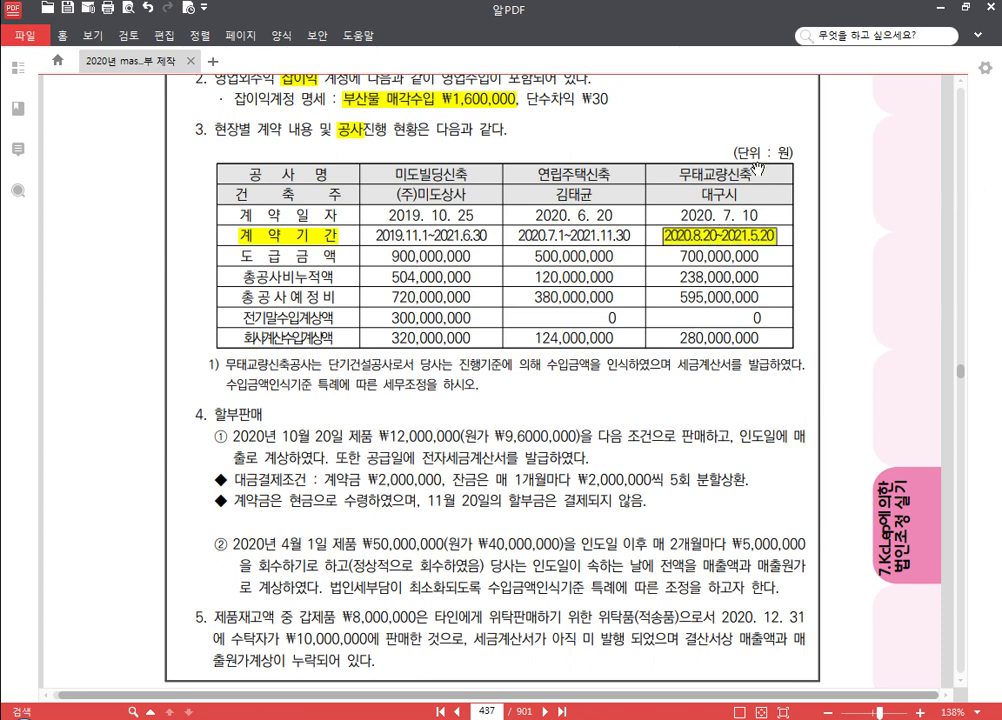
Step: Highlight the footnote mark 1) beside 무태교량신축 in yellow and select part of 공사 in the footnote below the table
drag(755, 171, 765, 170)
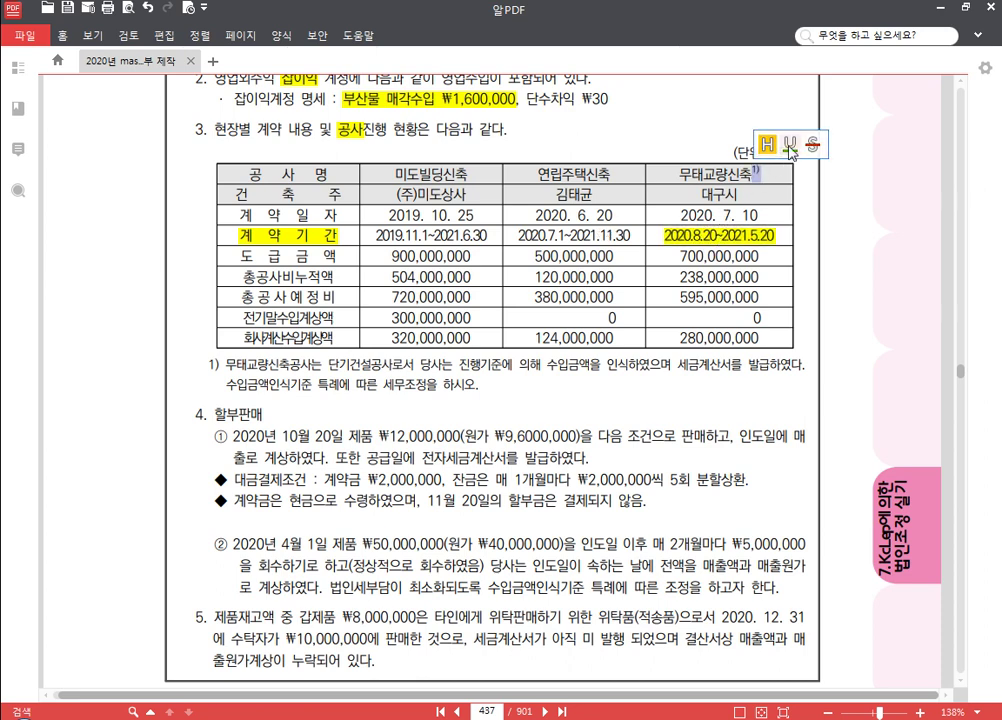
click(766, 145)
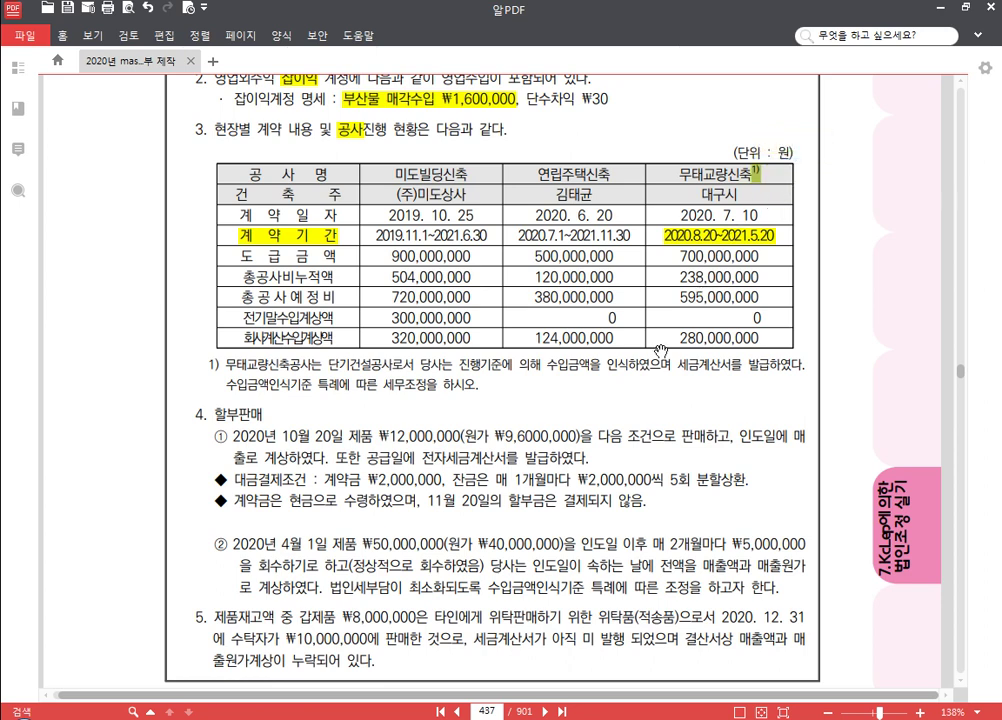
drag(301, 366, 313, 366)
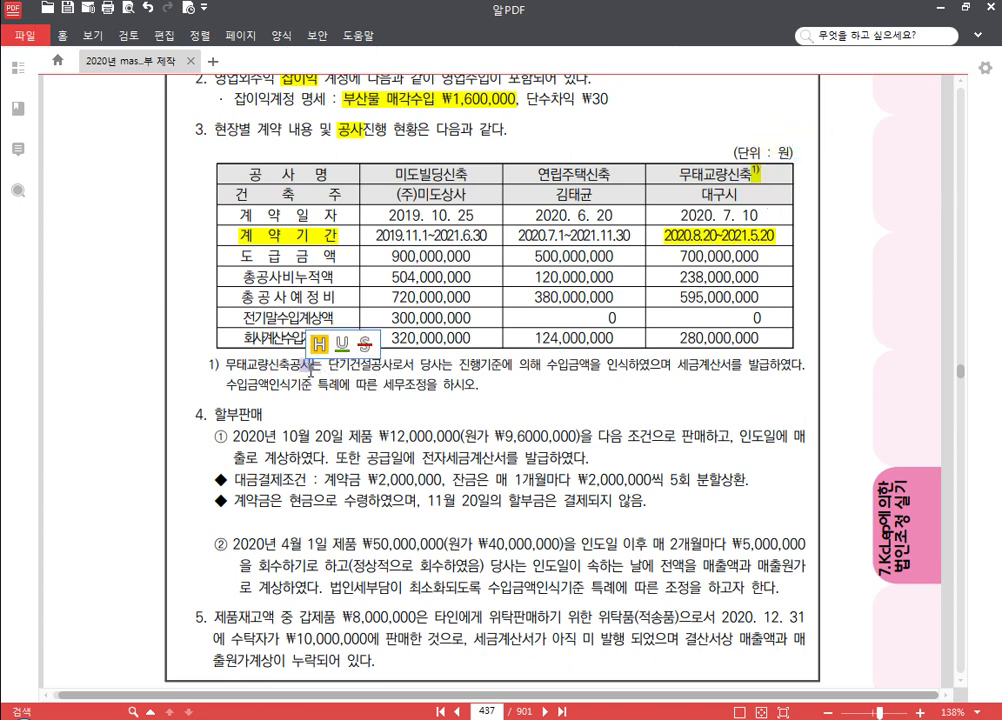
click(344, 366)
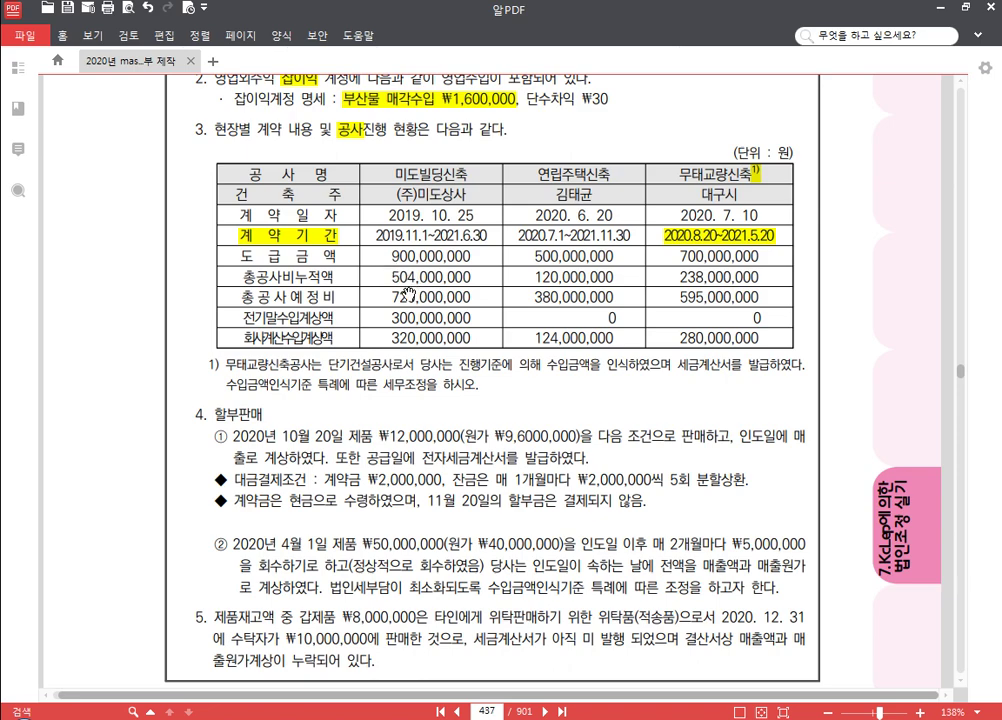
Step: Outline the 총공사비누적액, 전기말수입계상액 and 회사계산수입계상액 of 미도빌딩신축 in red, and clear the outlines
scroll(395, 275, down, 1)
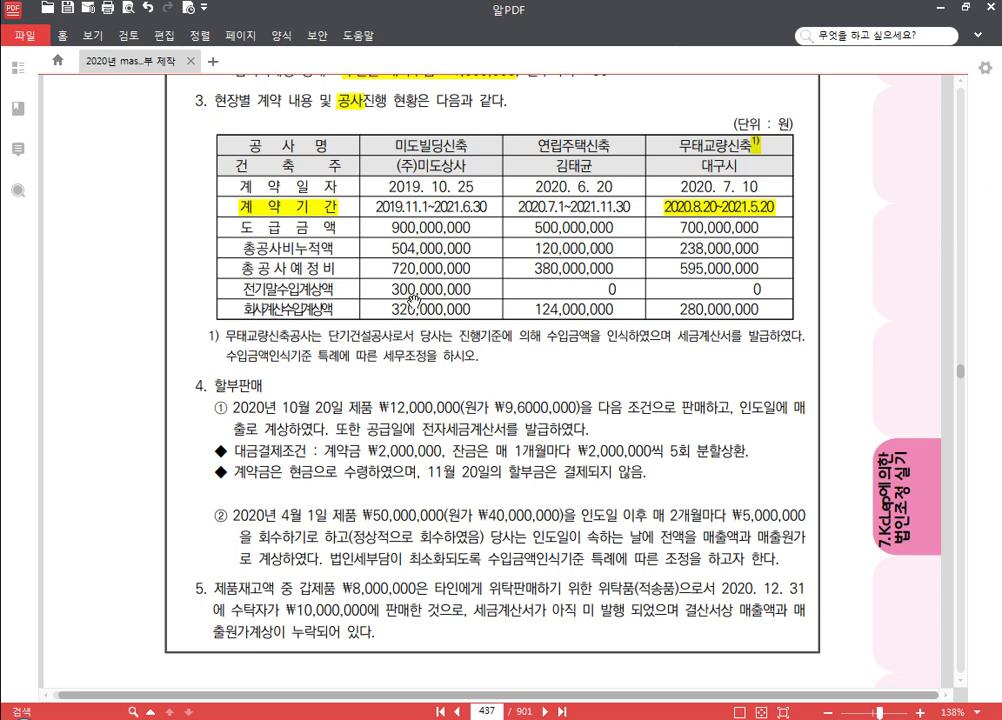
key(ctrl+F1)
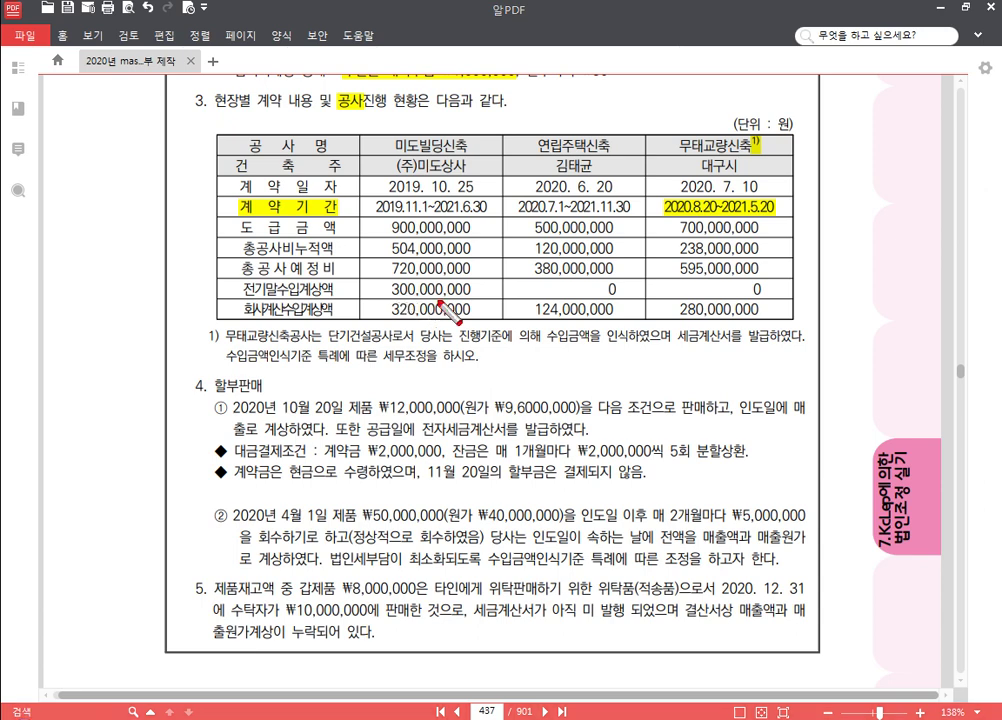
drag(384, 242, 478, 259)
mouse_move(384, 278)
mouse_down()
mouse_move(392, 298)
mouse_move(475, 321)
mouse_up()
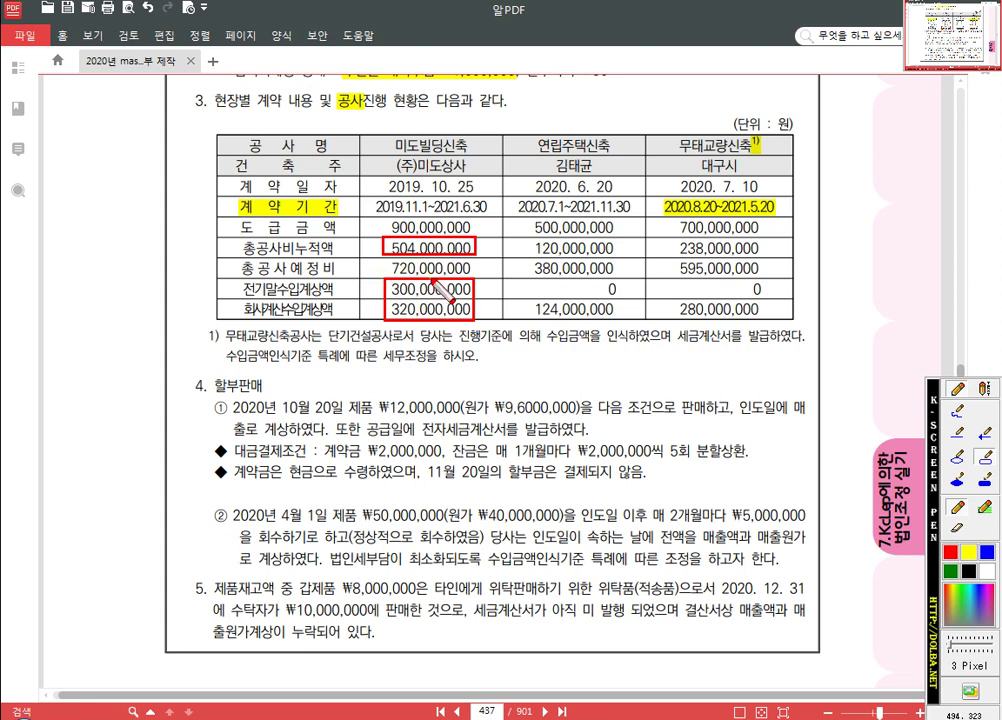
key(Escape)
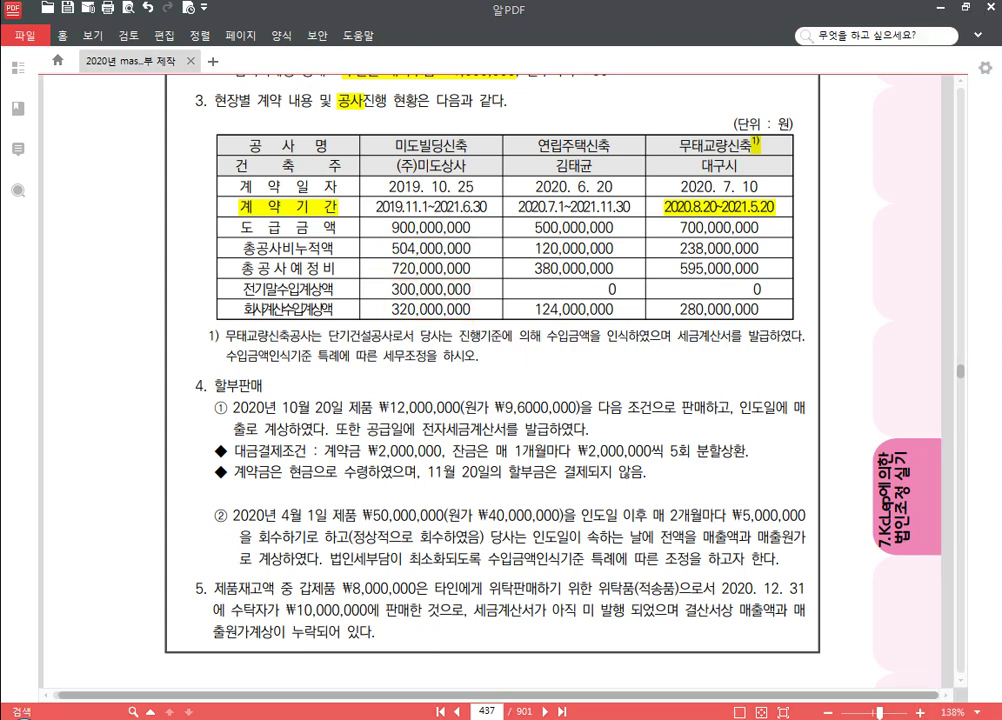
Step: Switch to the 수입금액조정명세서 and enter 공사명 미도빌딩신축 with 도급자 (주)미도상사 under 작업진행률에 의한 수입금액
key(alt+Tab)
click(245, 86)
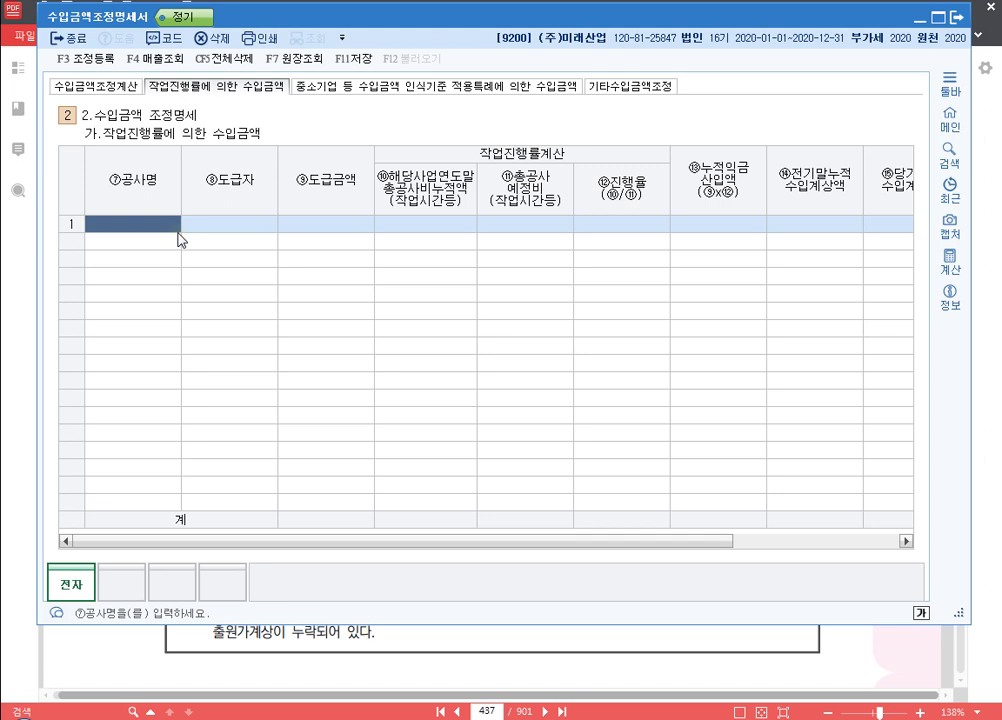
click(178, 231)
text(미도빌딩신축)
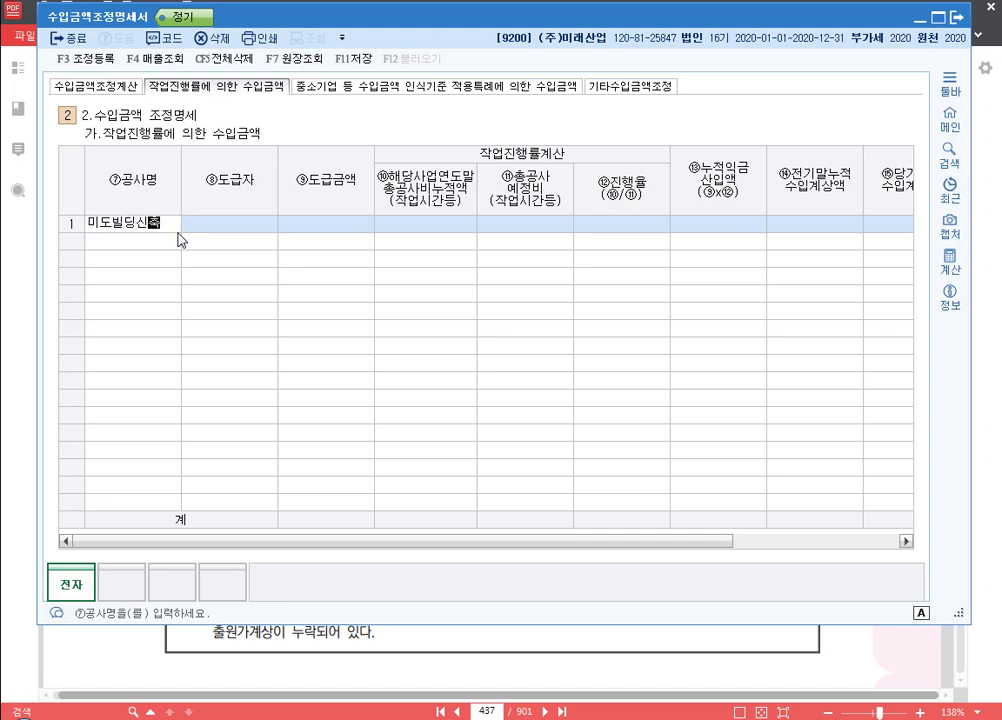
key(Return)
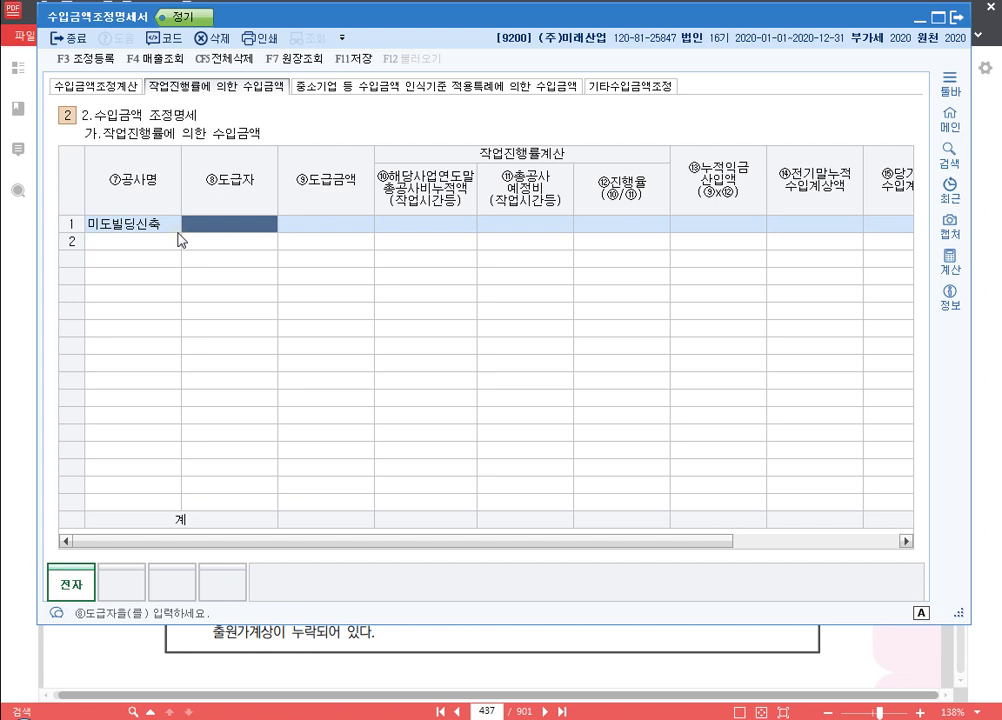
text(()
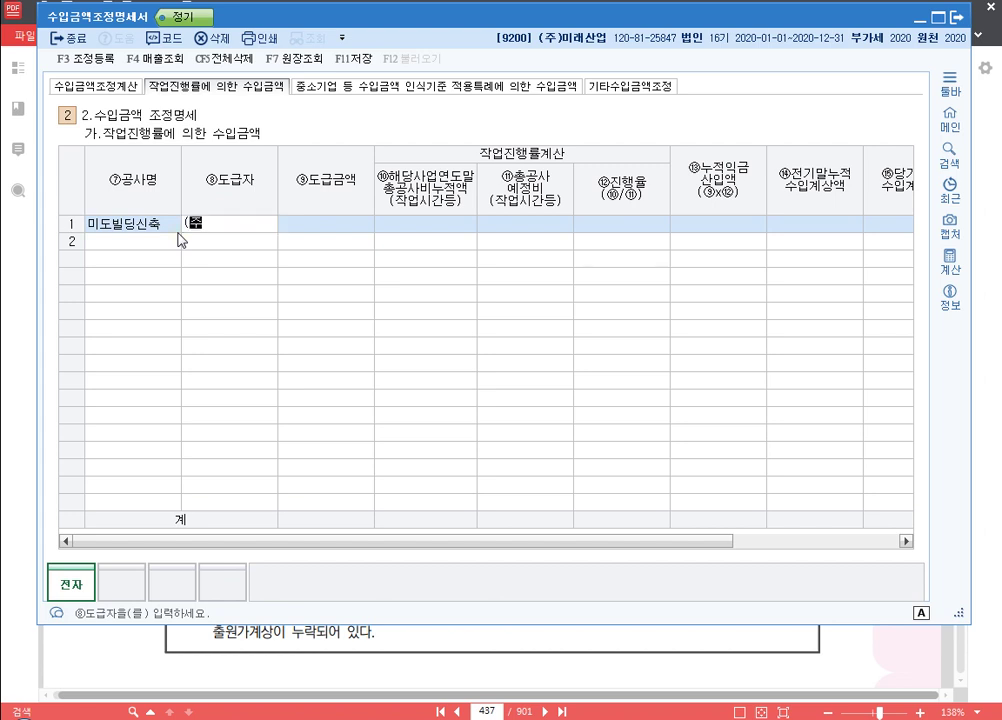
text(주)미도상사)
key(Return)
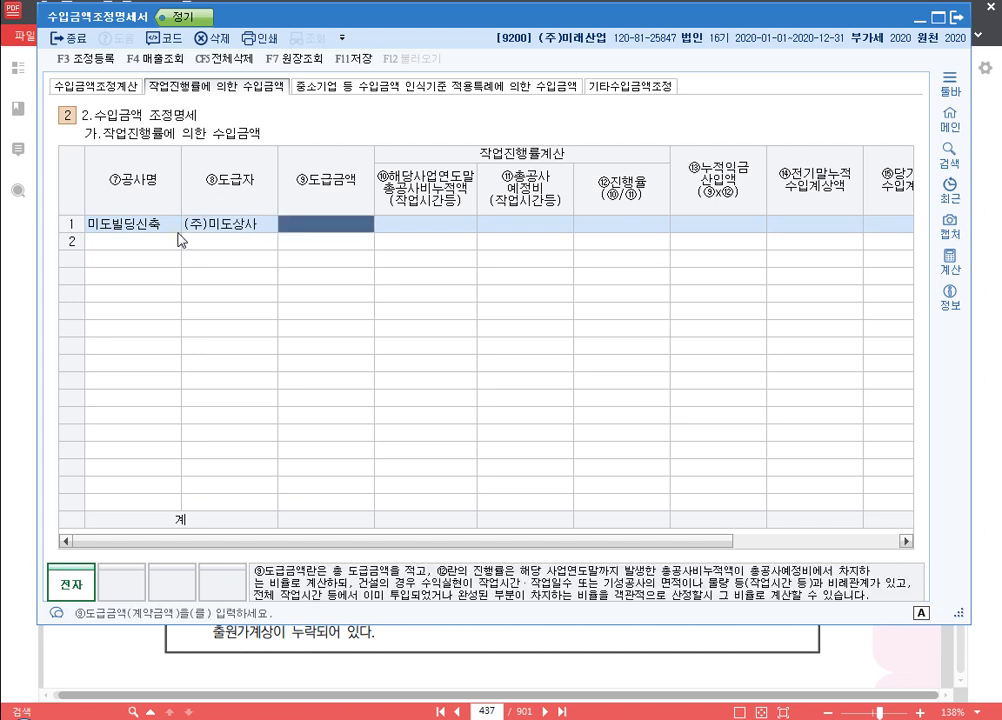
Step: For 미도빌딩신축, set 도급금액 to 900,000,000, 총공사비누적액 to 504,000,000 and 총공사예정비 to 720,000,000
text(900)
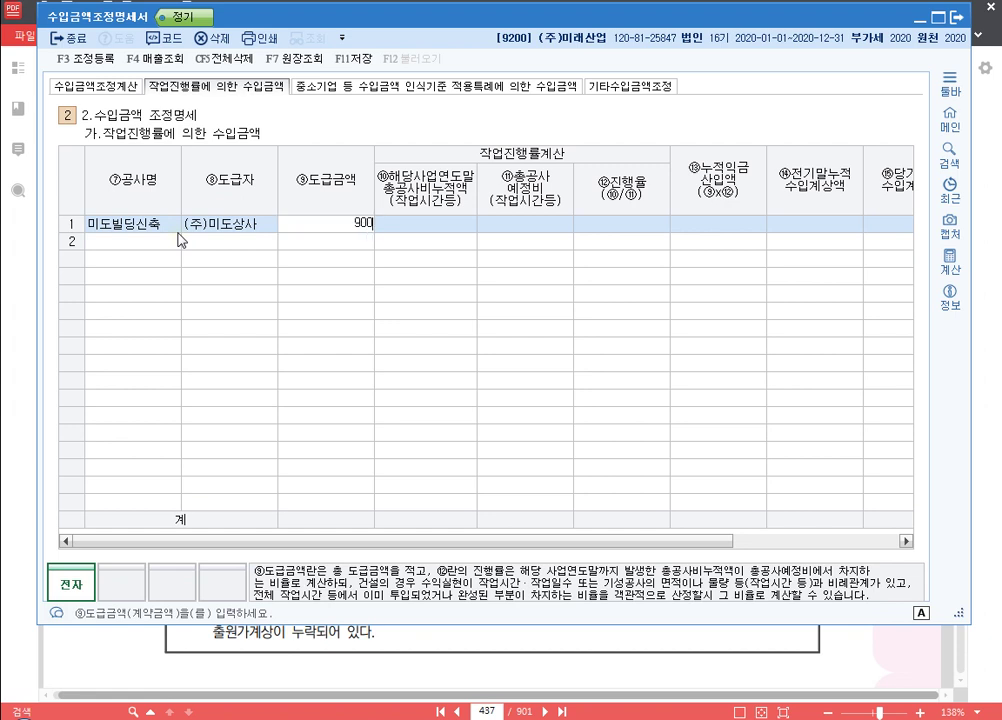
text(,000,000)
key(Return)
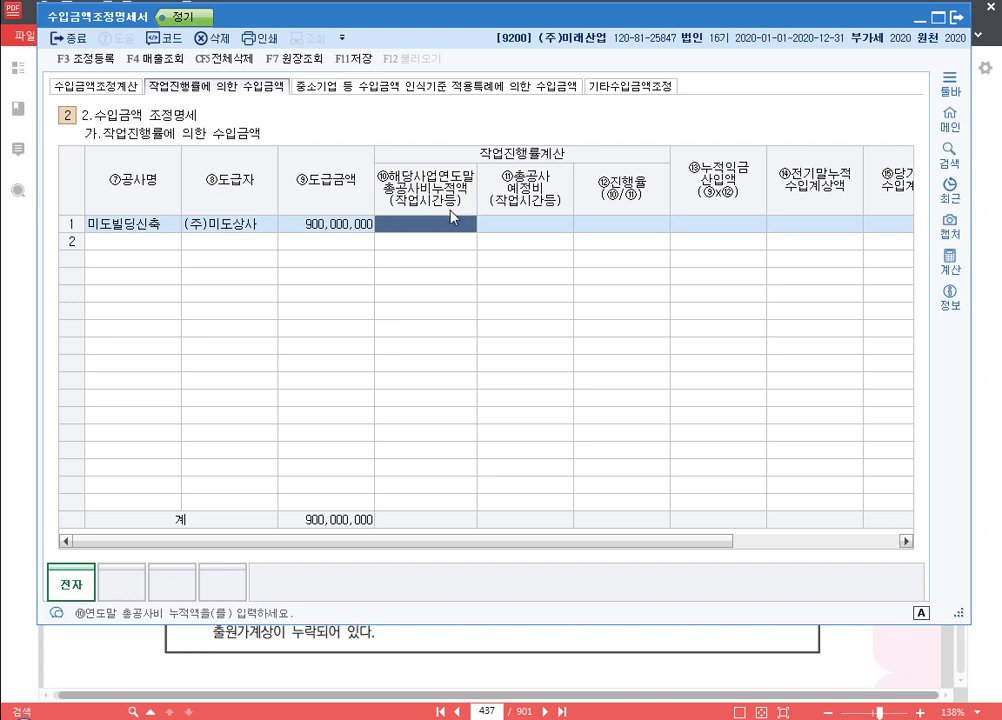
text(504,000,000)
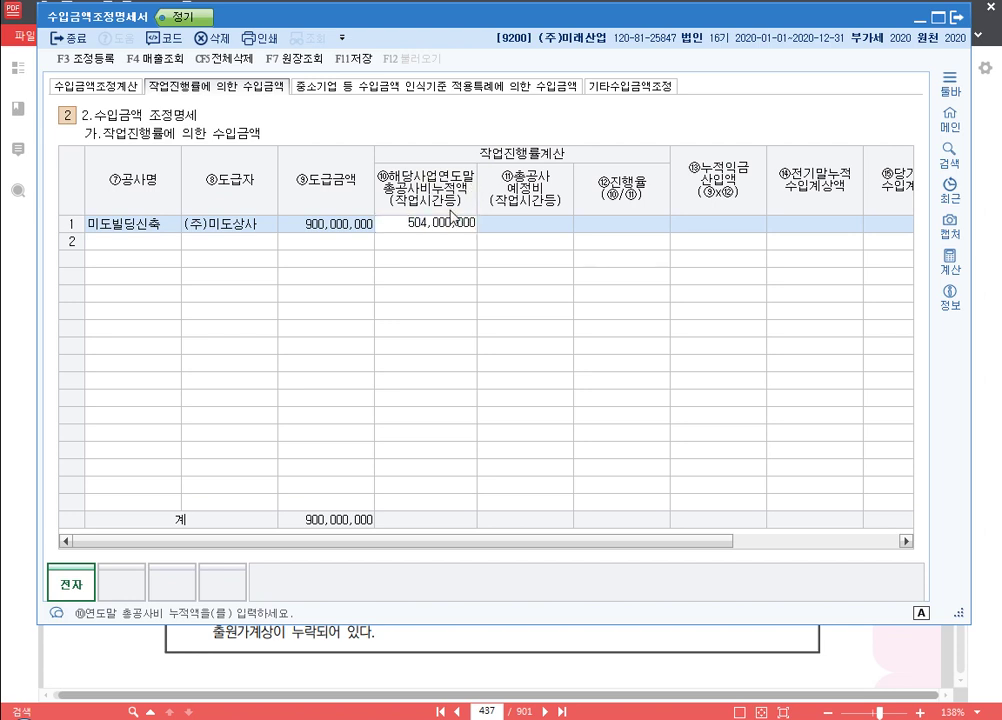
key(Return)
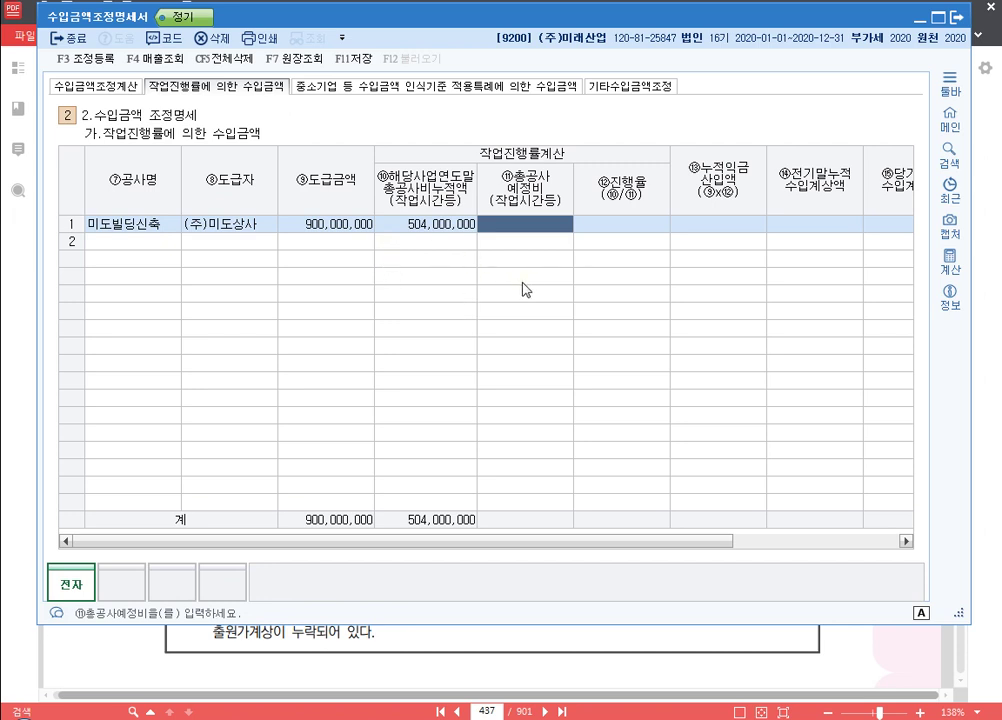
text(720000000)
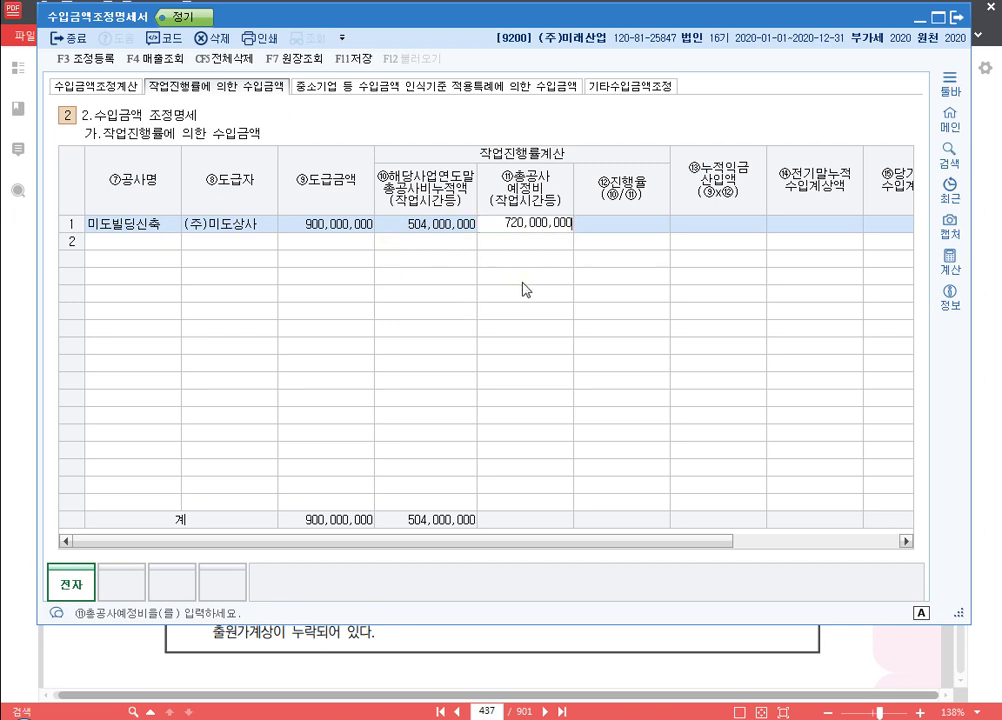
key(Return)
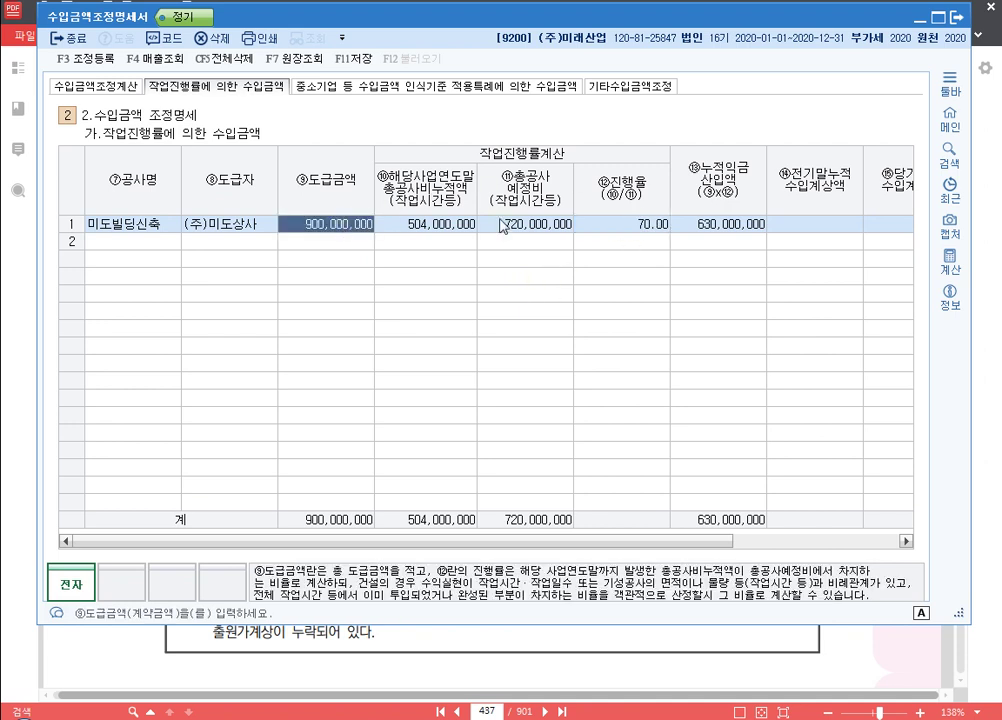
Step: Set 전기말누적수입계상액 to 300,000,000 and 당기회사수입계상액 to 320,000,000 for 미도빌딩신축
click(740, 226)
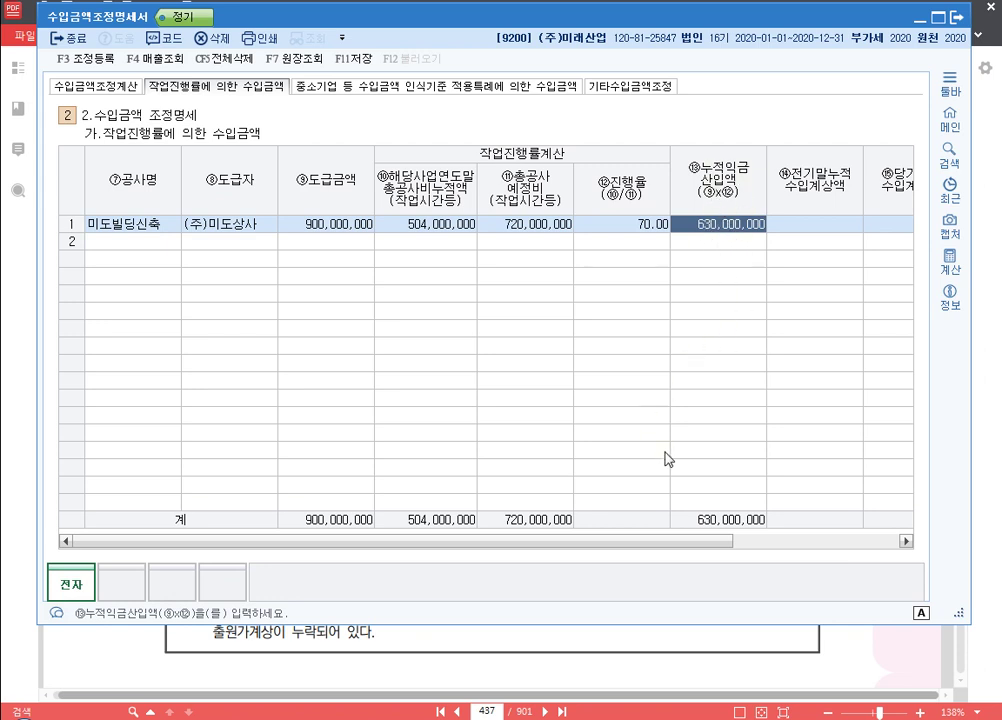
drag(612, 543, 818, 537)
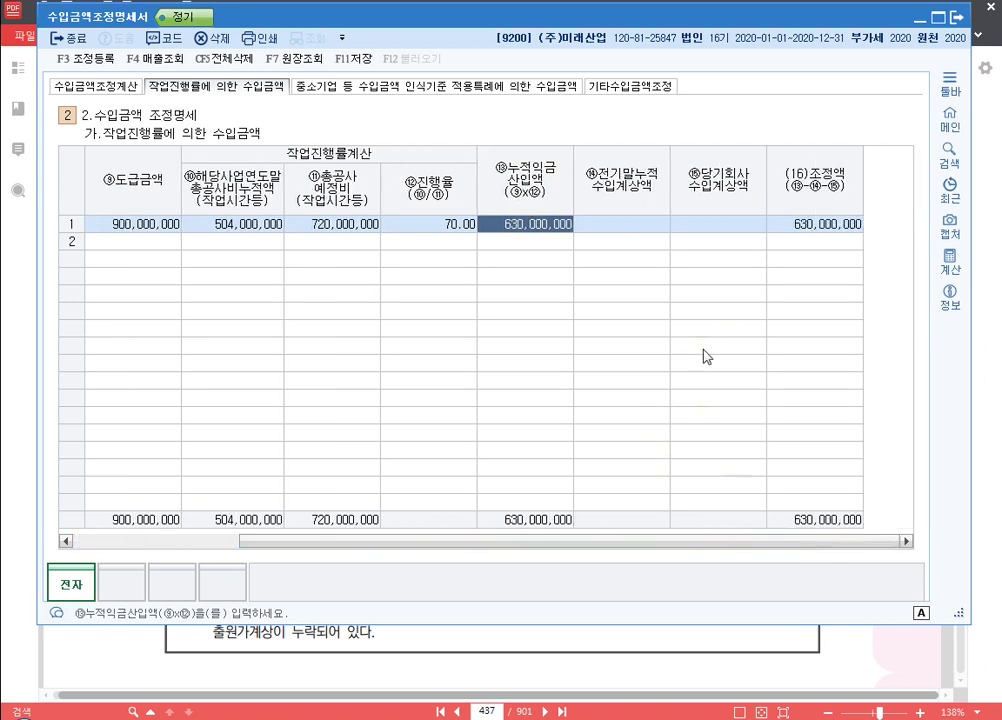
click(635, 225)
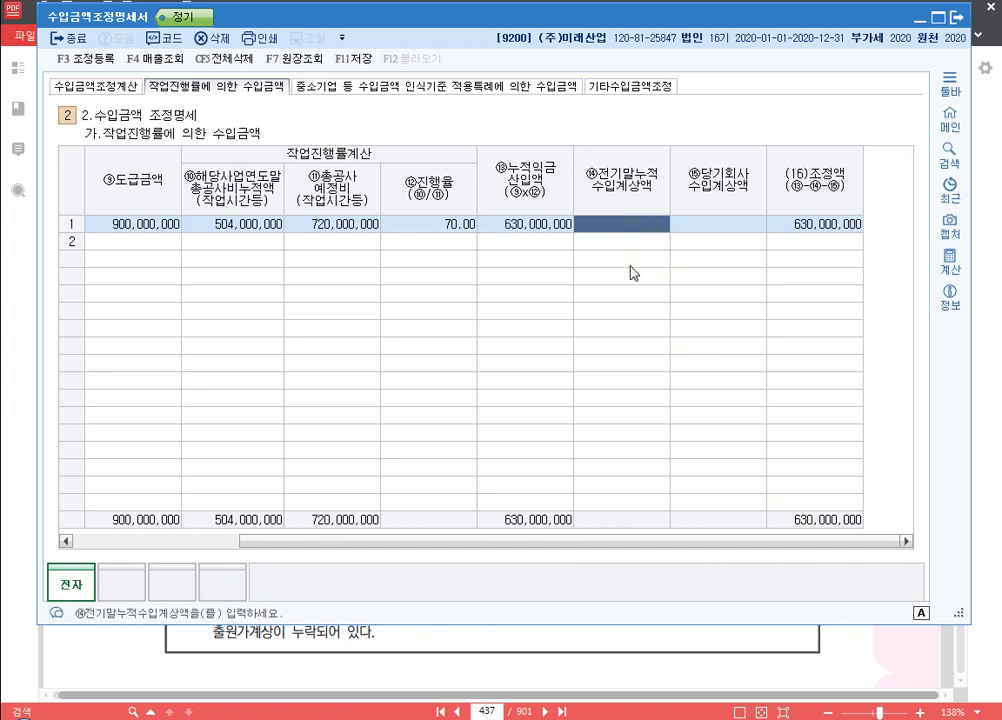
text(300000000)
key(Return)
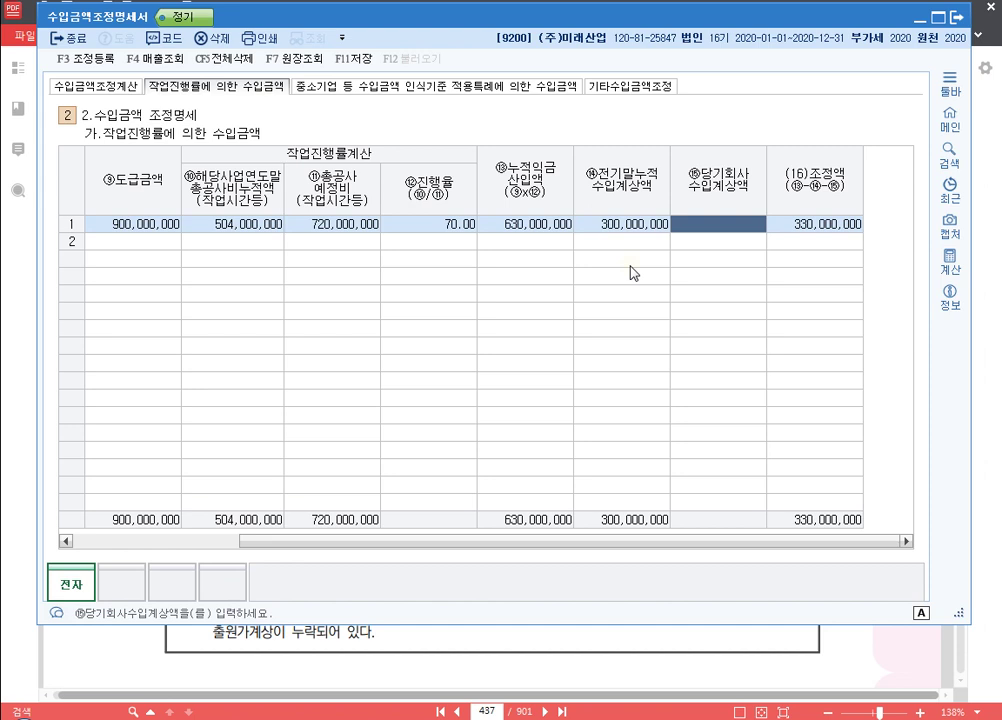
text(320000000)
key(Return)
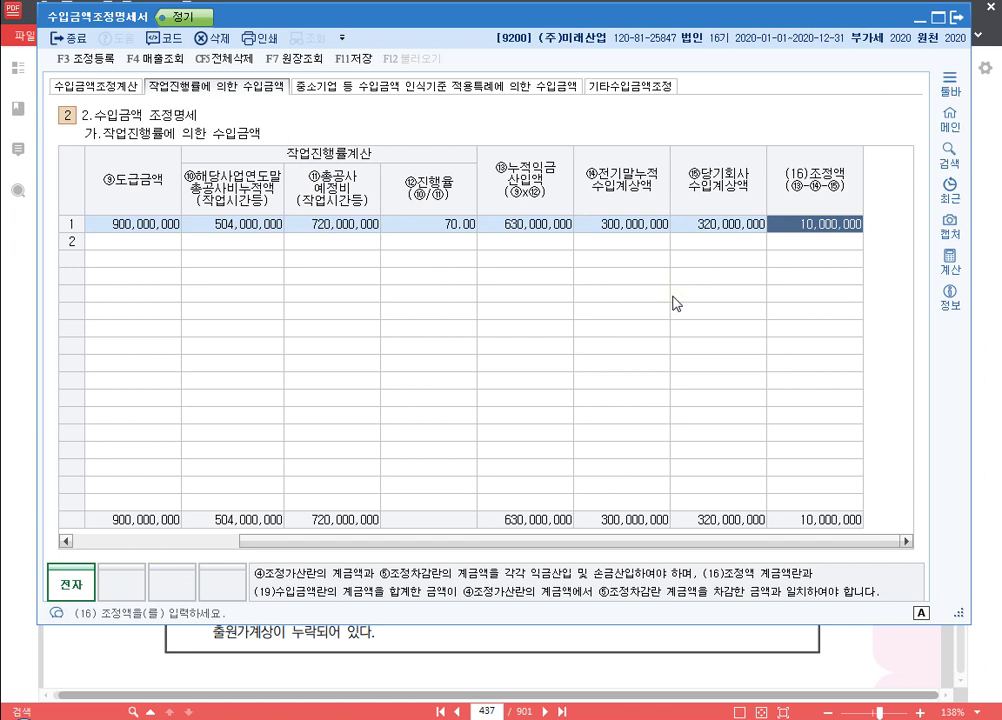
Step: Check the 미도빌딩신축 조정액 and set the 가산 adjustment of the 공사수입금 row in 수입금액조정계산 to 10,000,000
click(668, 226)
click(740, 228)
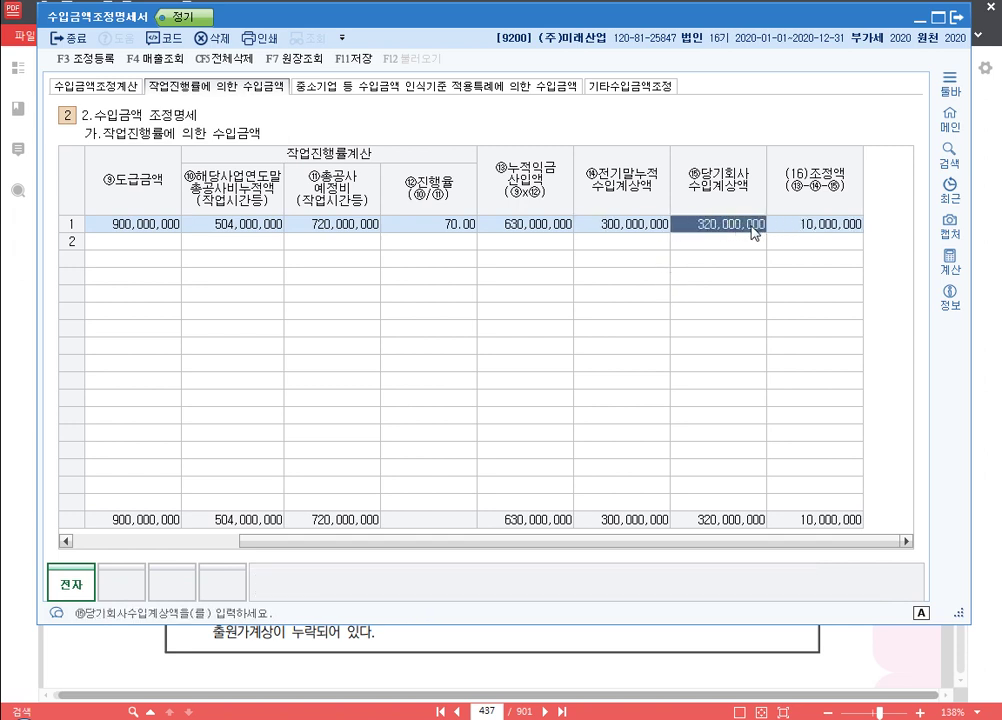
click(826, 231)
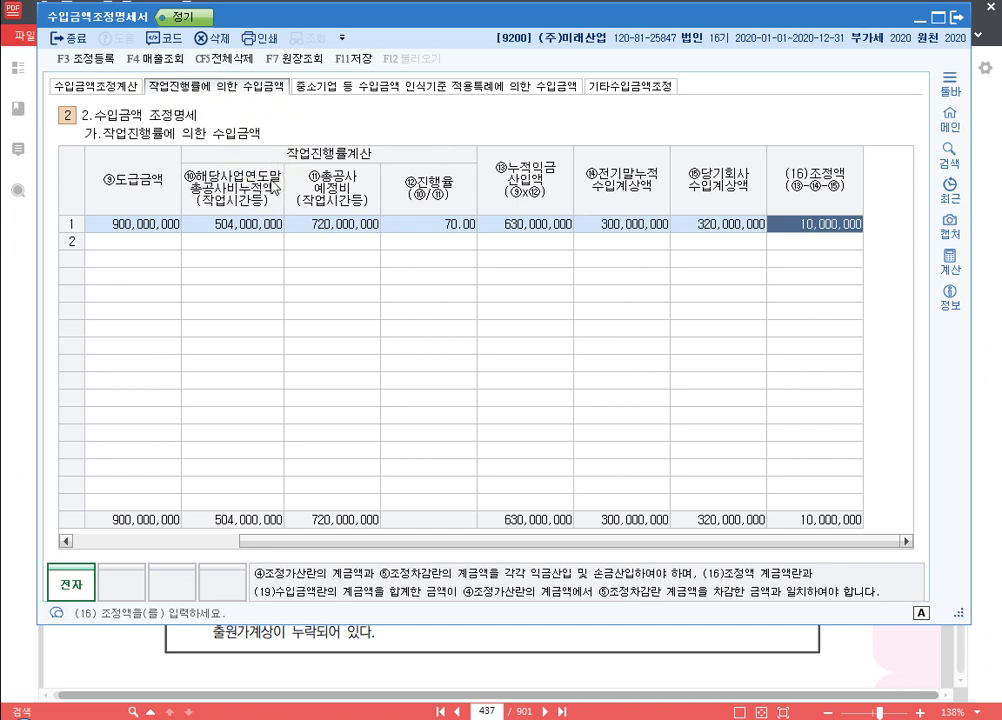
click(110, 87)
click(505, 172)
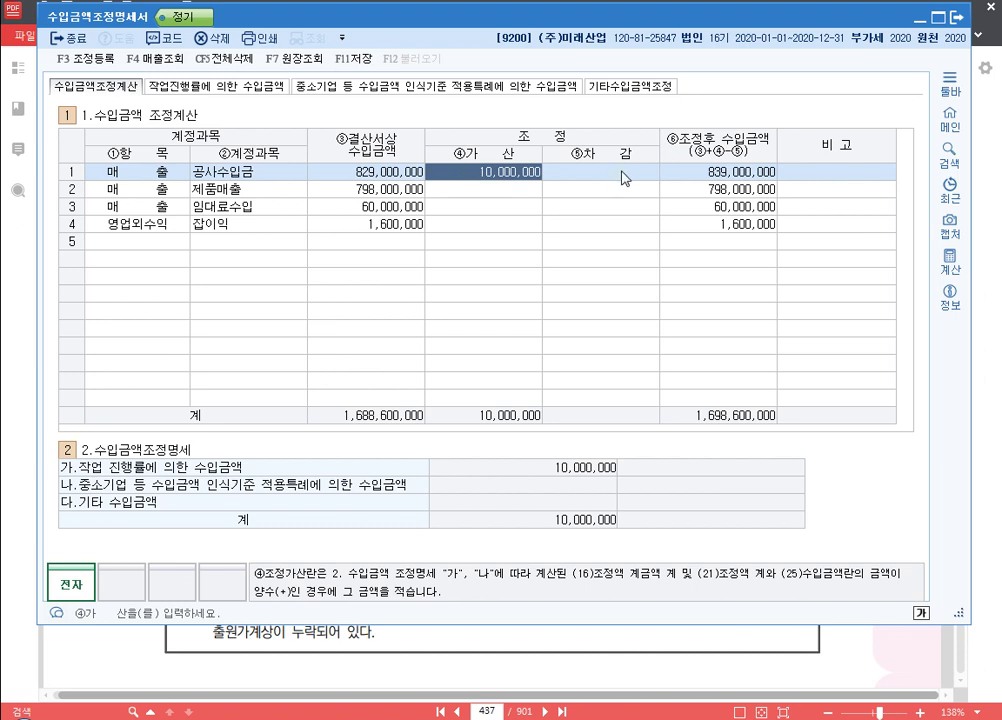
double_click(480, 172)
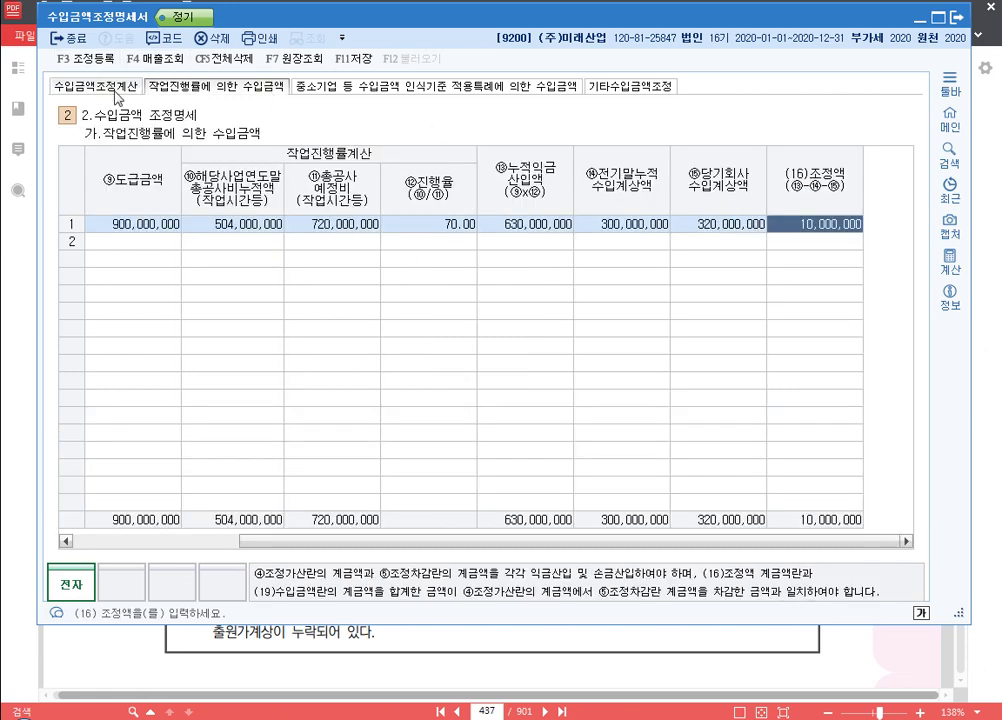
click(93, 83)
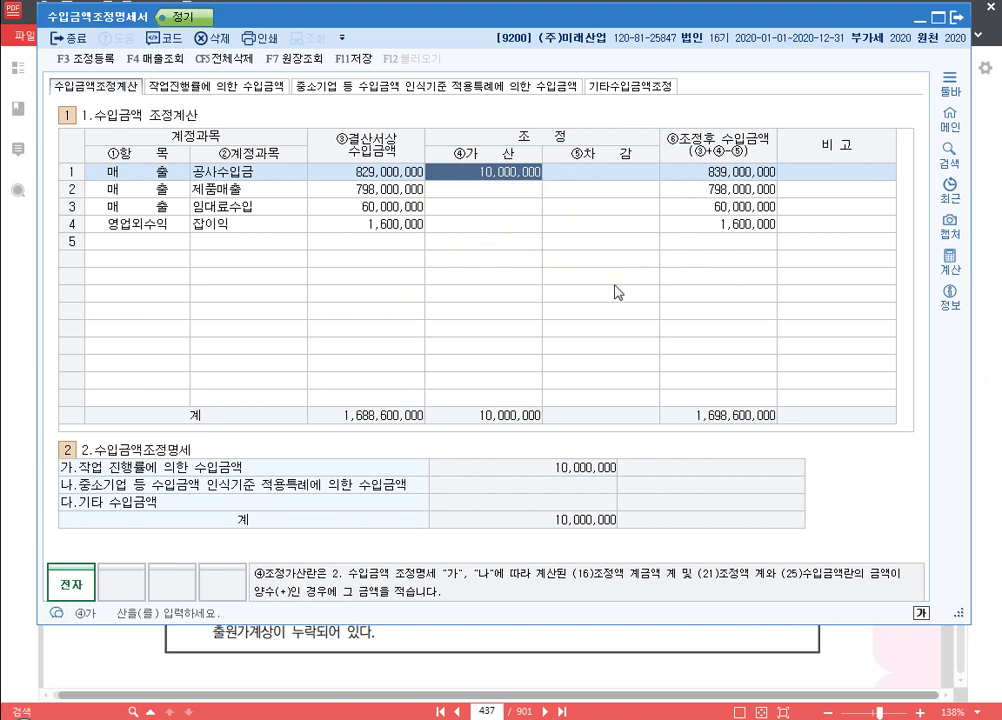
Step: Review the 총공사비누적액, 누적익금산입액, 전기말누적수입계상액 and 당기회사수입계상액 of 미도빌딩신축 under 작업진행률에 의한 수입금액
click(215, 86)
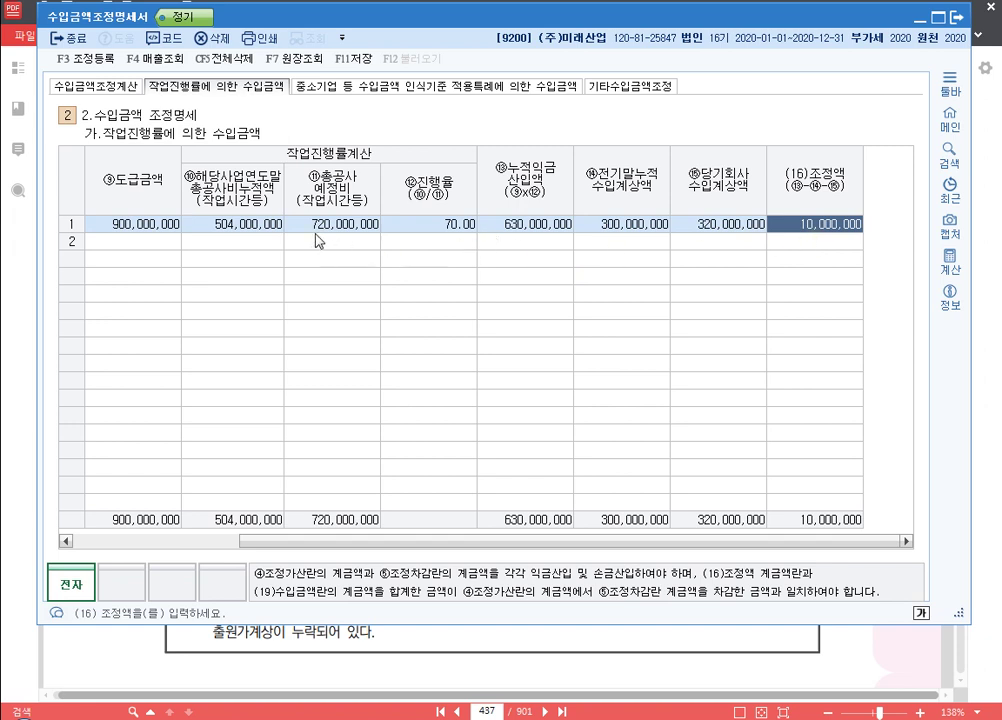
click(253, 232)
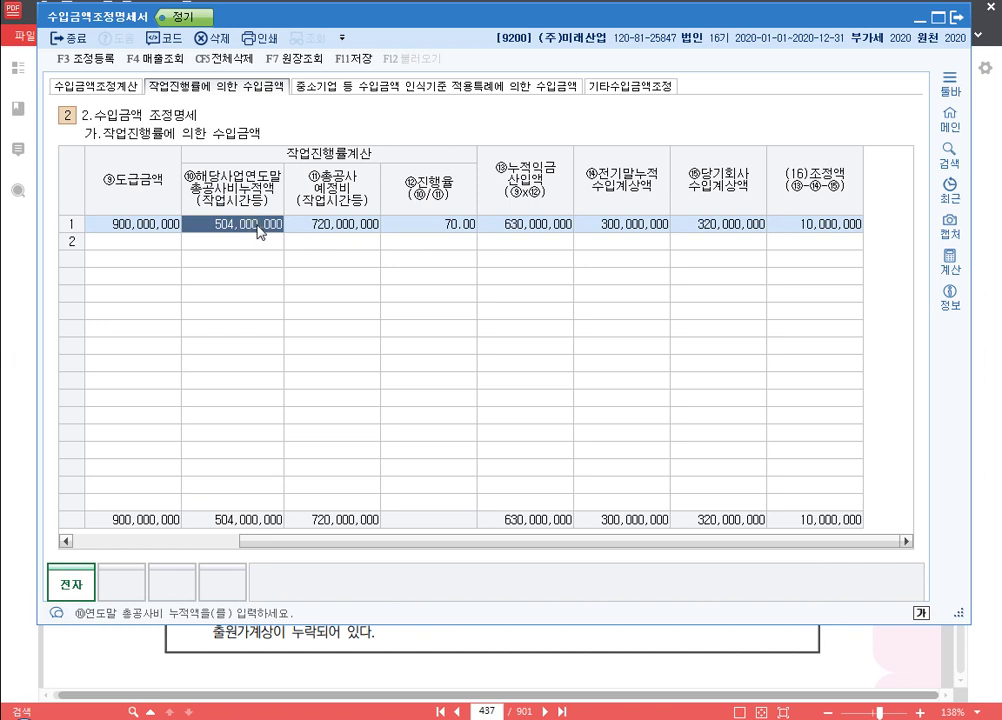
click(655, 225)
click(731, 228)
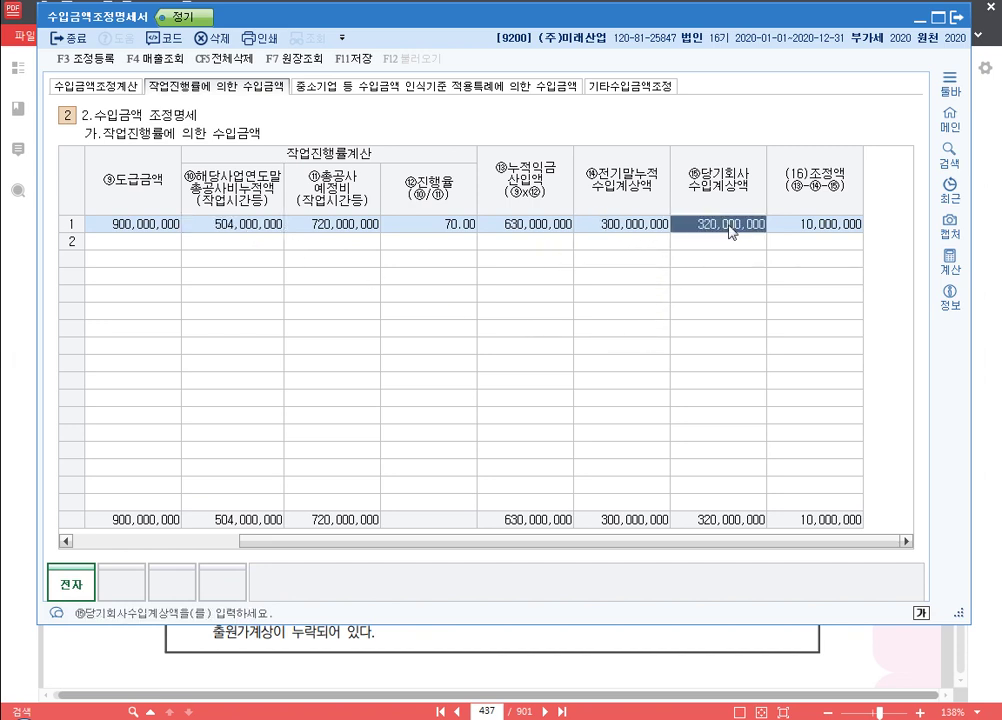
click(248, 229)
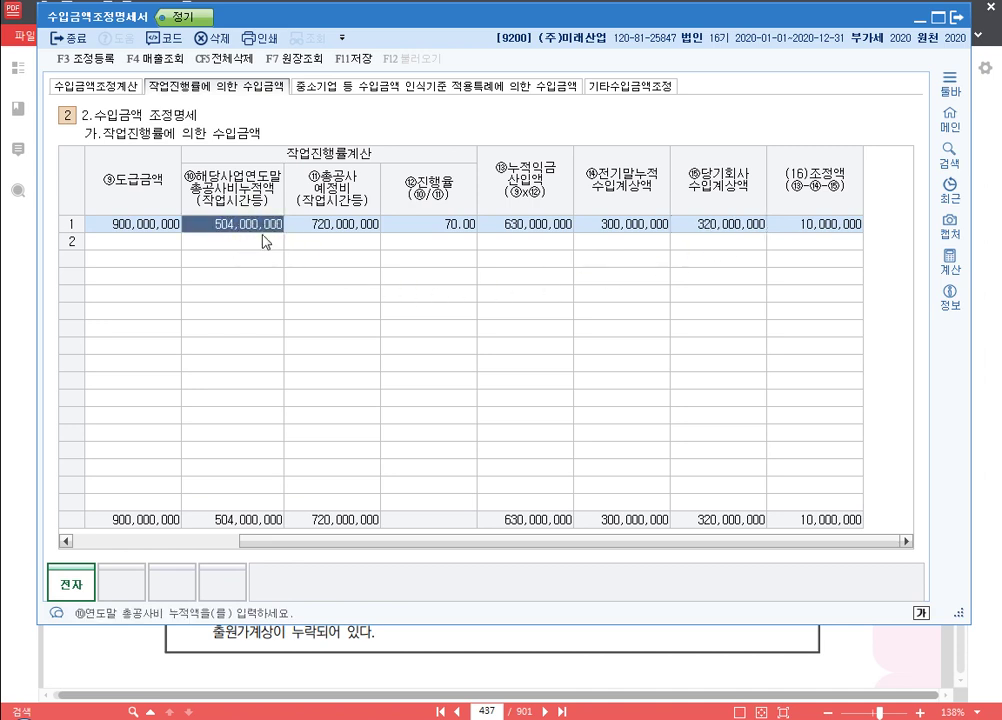
click(564, 226)
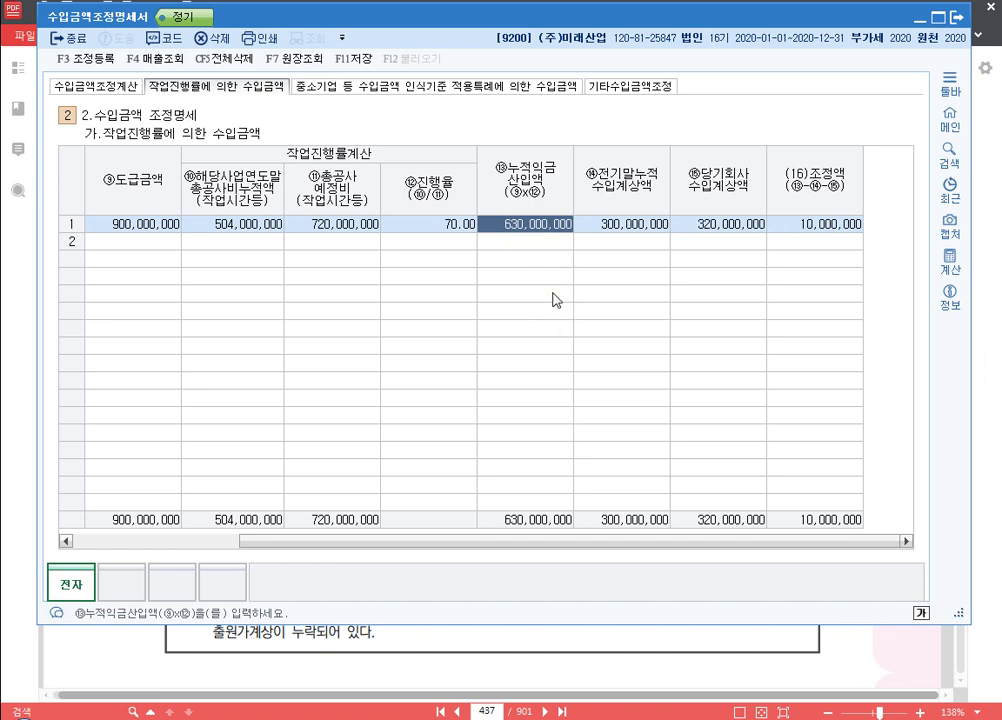
Step: In 조정 등록, add a new 익금산입 및 손금불산입 entry with the 과목 장기건설공사(미도)
click(112, 63)
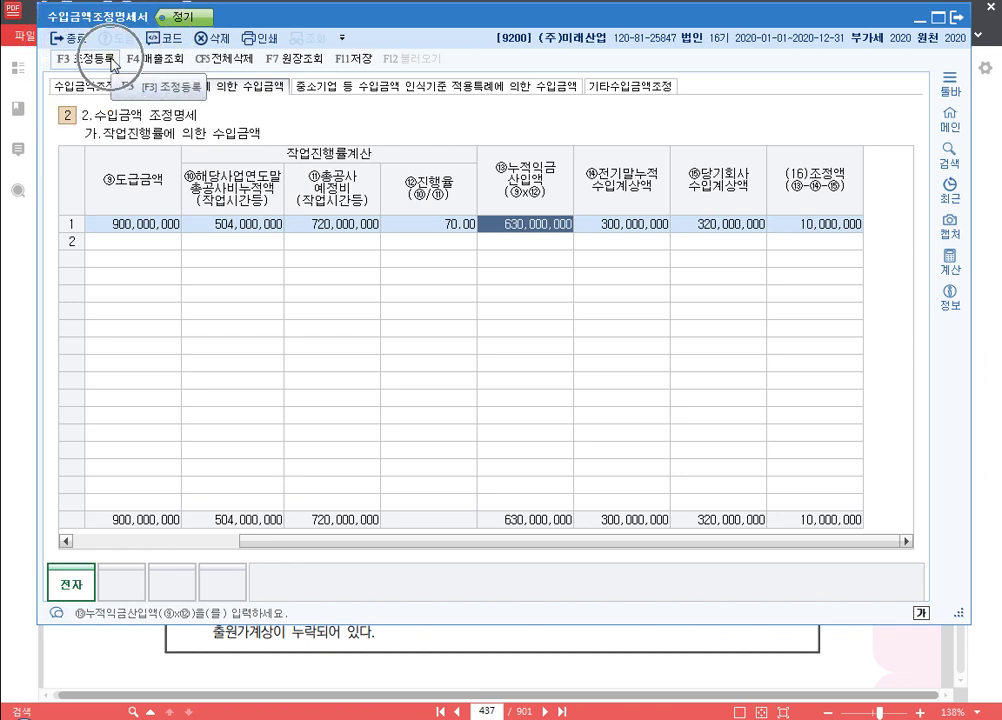
key(ctrl)
key(ctrl)
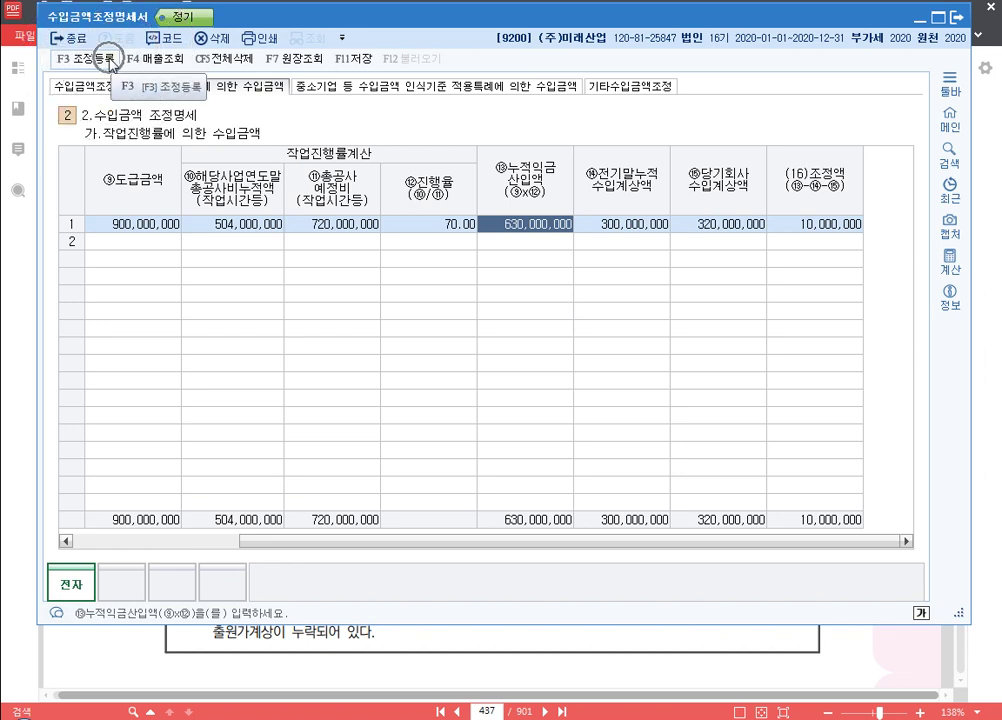
key(ctrl)
key(ctrl)
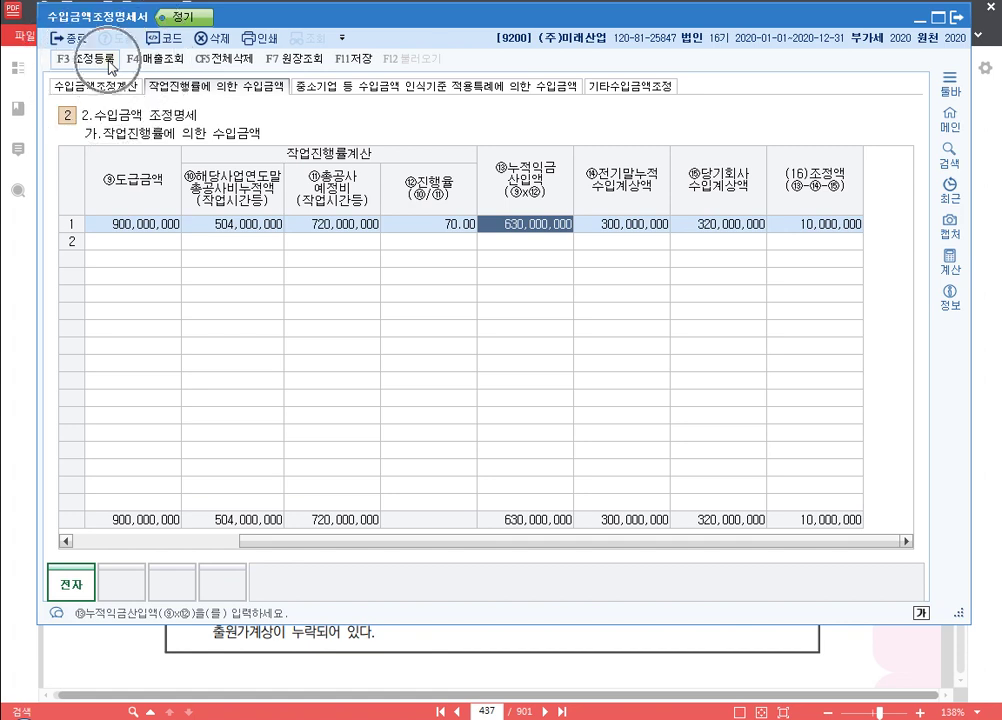
click(110, 63)
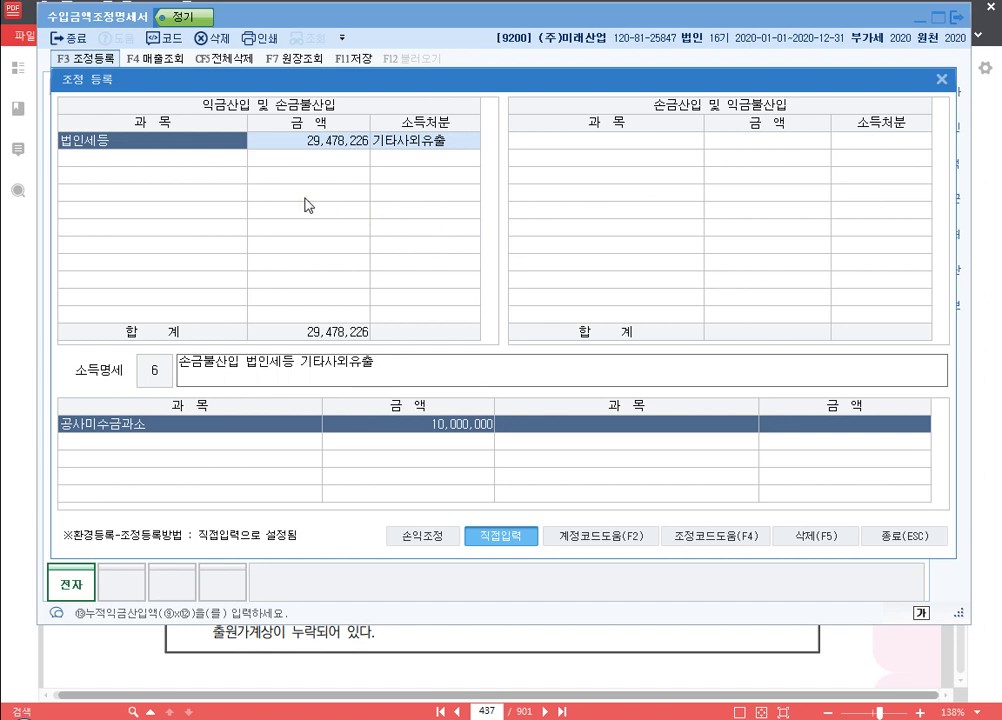
click(192, 159)
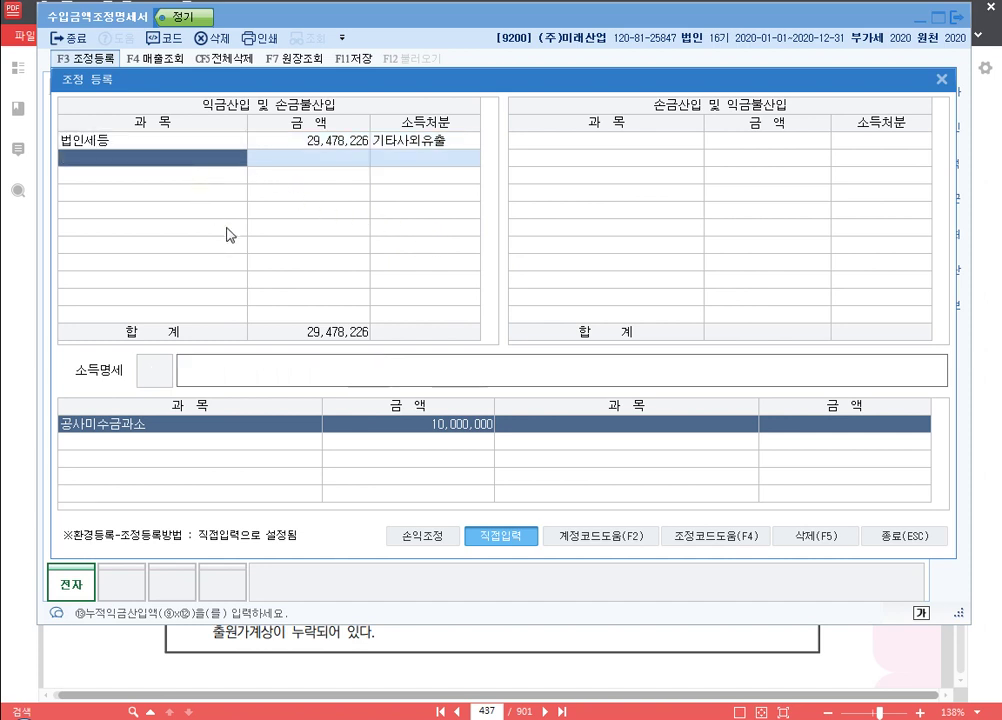
drag(480, 88, 480, 34)
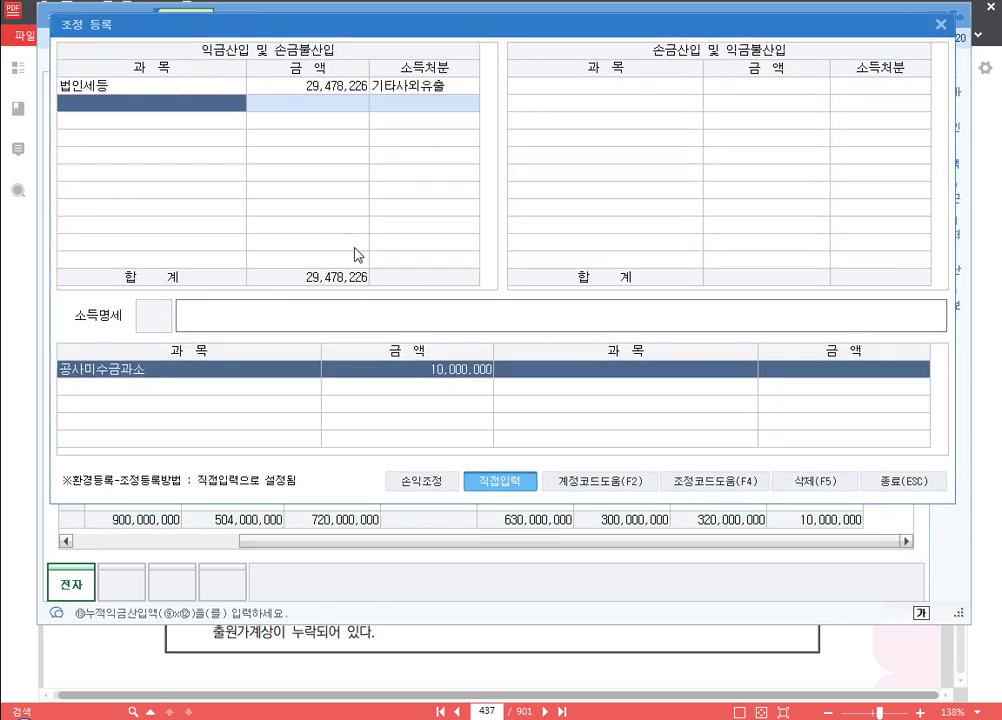
text(장기건설)
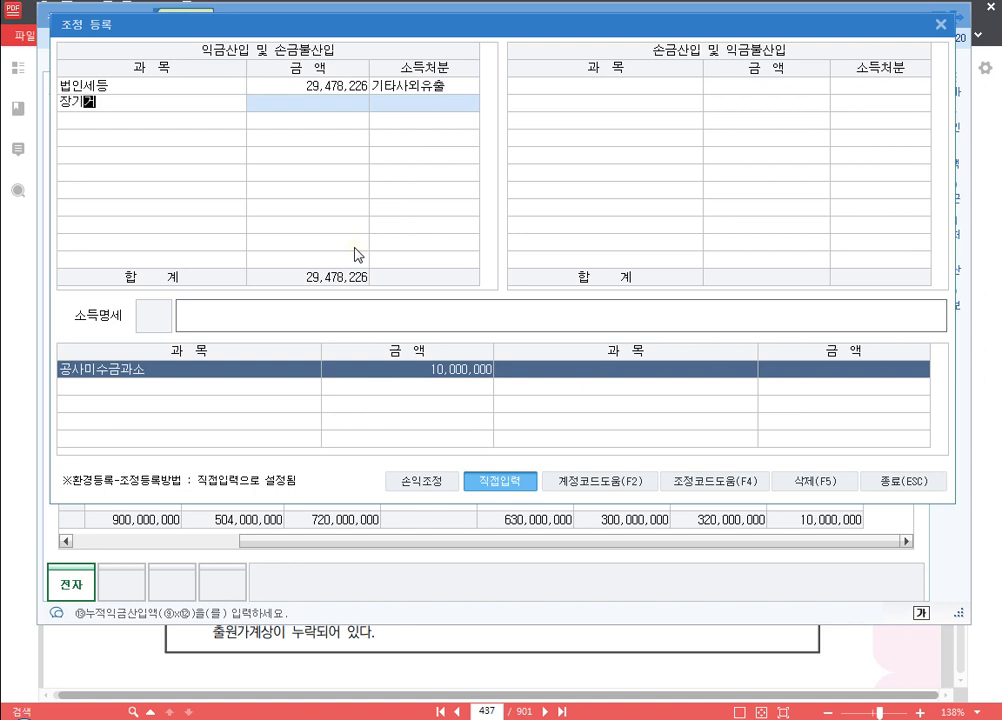
text(공사()
text(ㅁ미도))
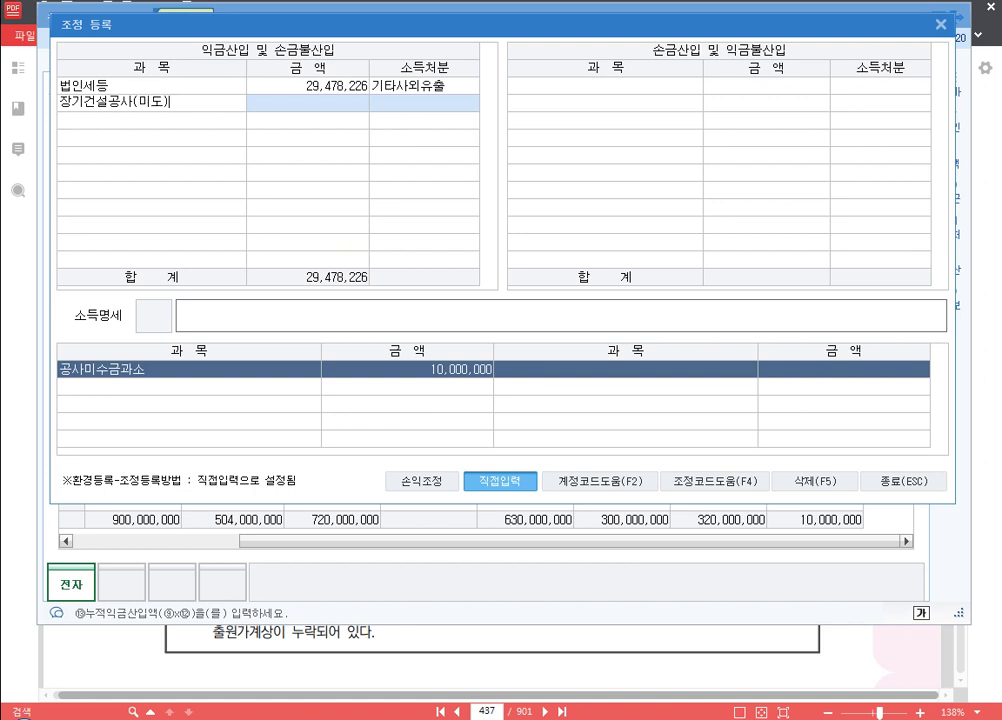
key(Return)
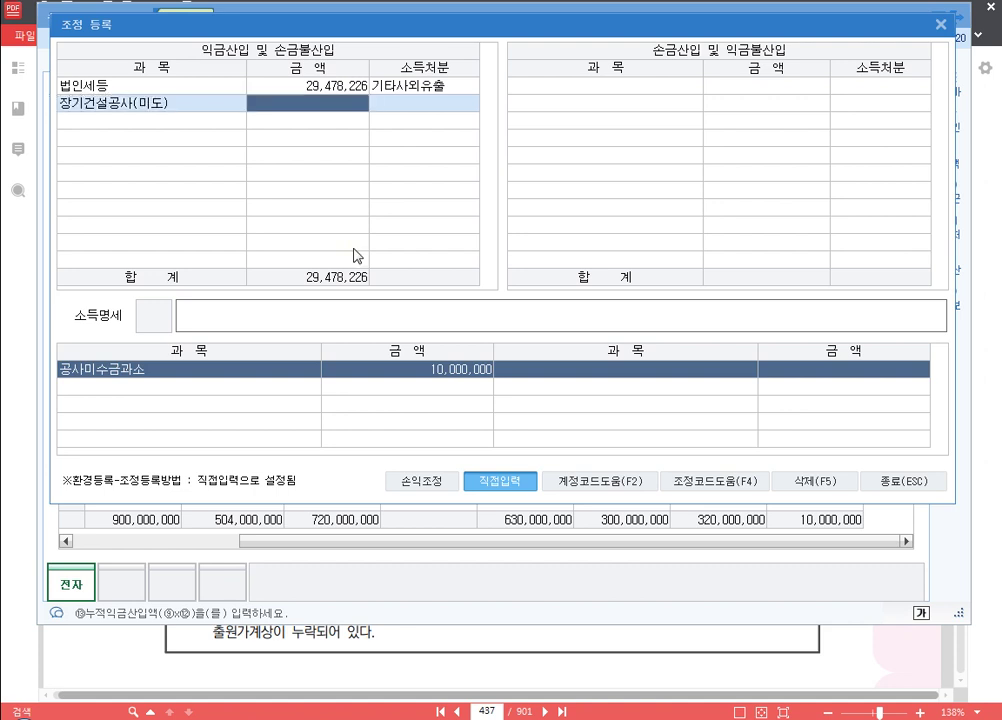
Step: Set the 금액 of the 장기건설공사(미도) entry to 10,000,000 and its 소득처분 to 유보발생
text(10000000)
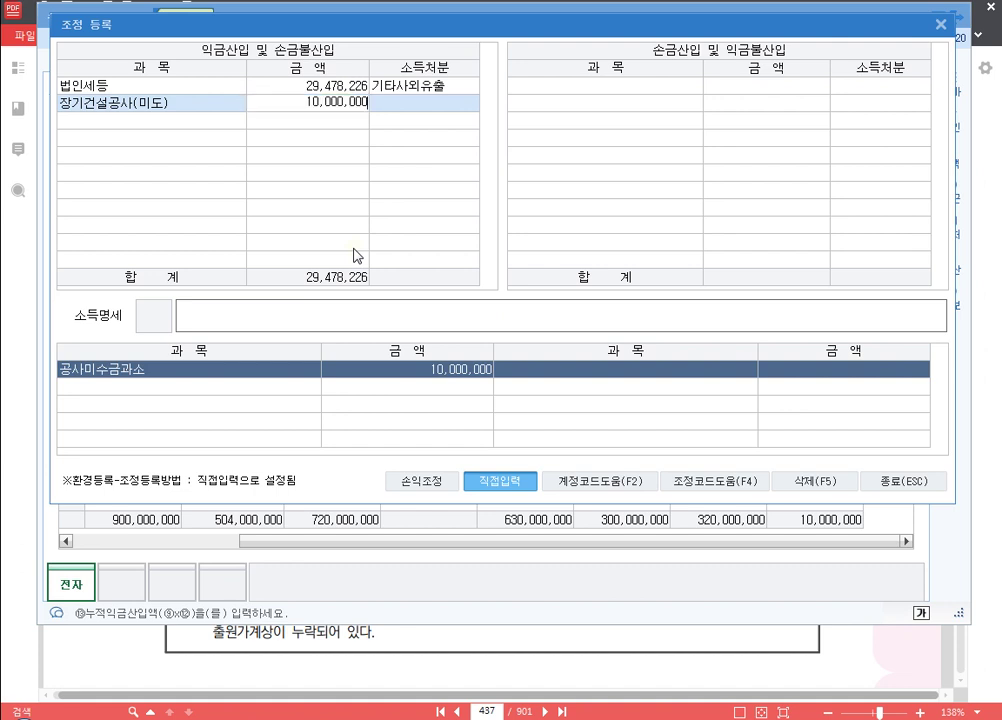
key(Return)
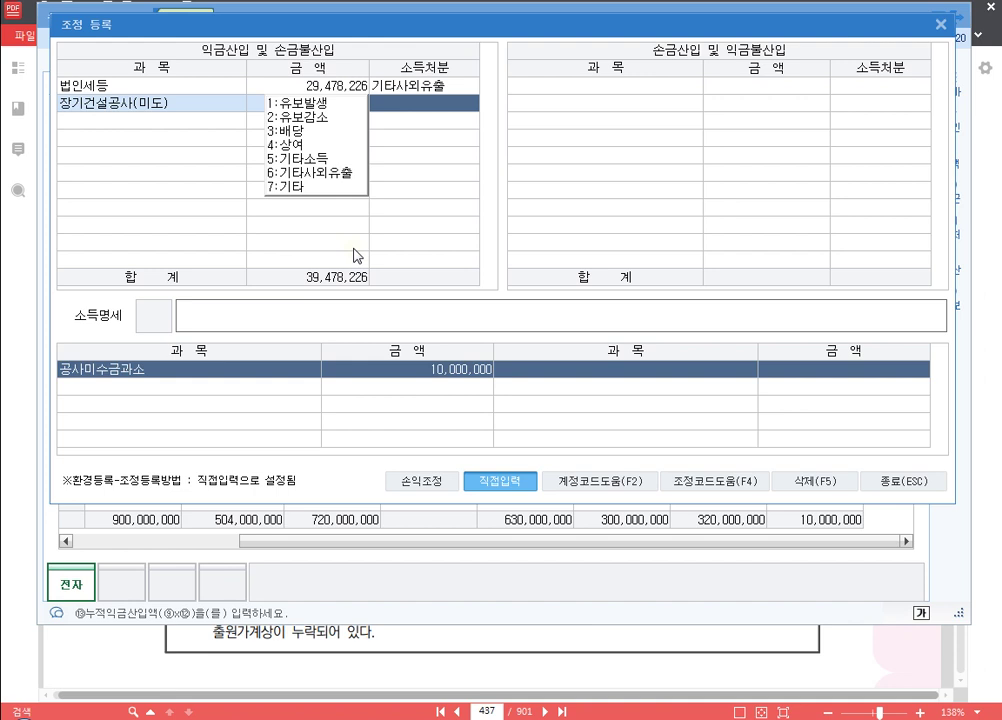
key(1)
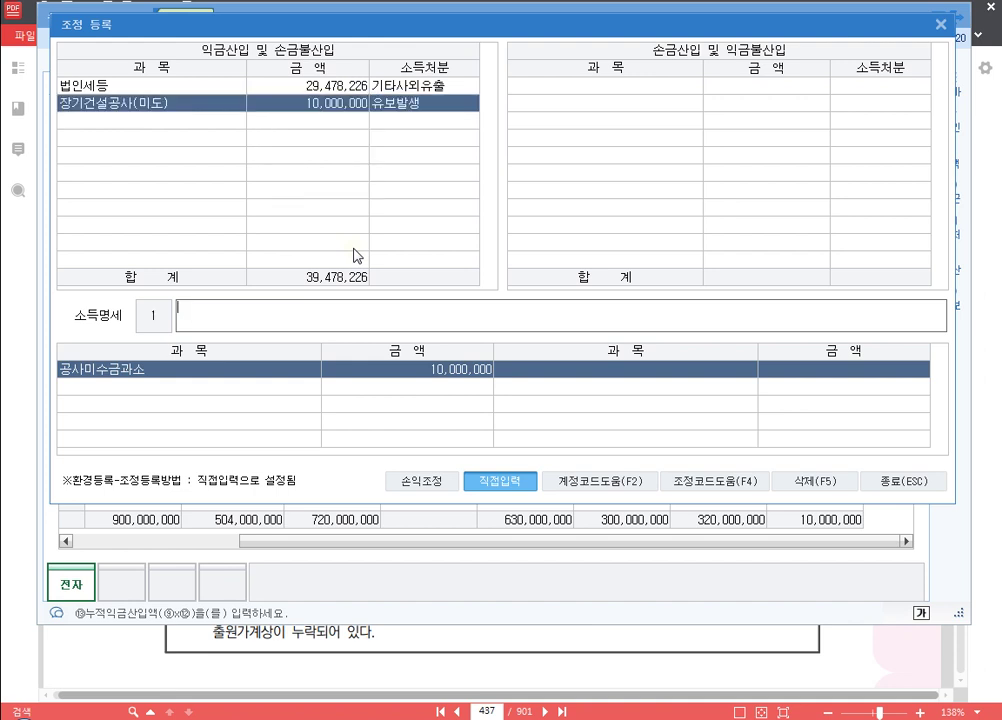
Step: Enter the 소득명세 "익금산입 장기건설공사(미도) 유보" for the 장기건설공사(미도) entry and close 조정 등록
text(ㅇ익)
text(금산입 )
text(ㅈ장기건설)
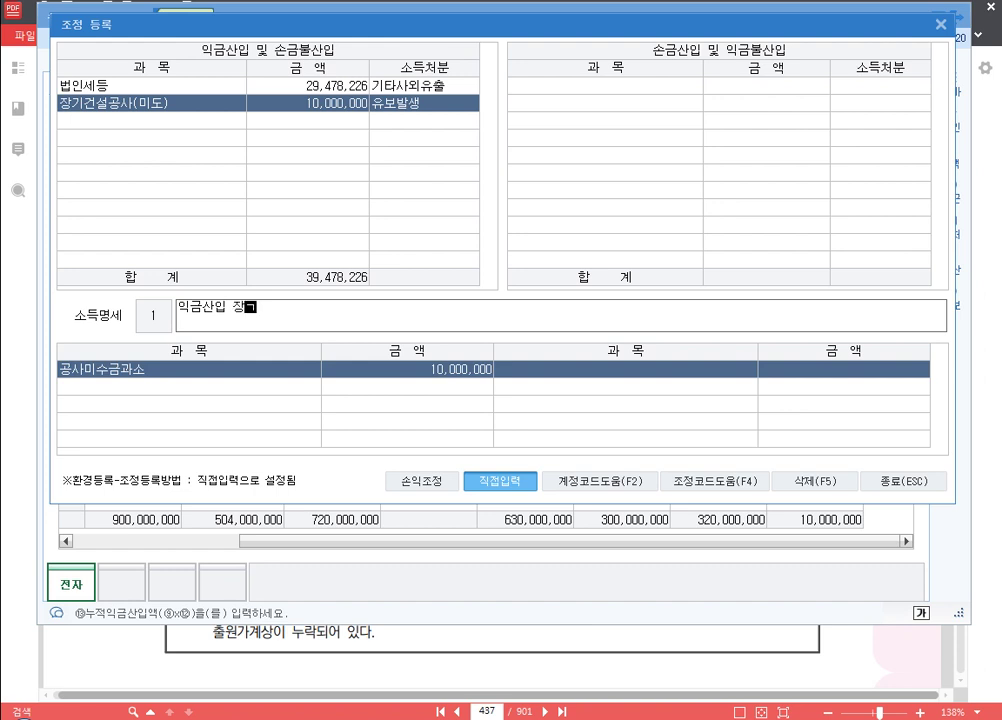
text(사()
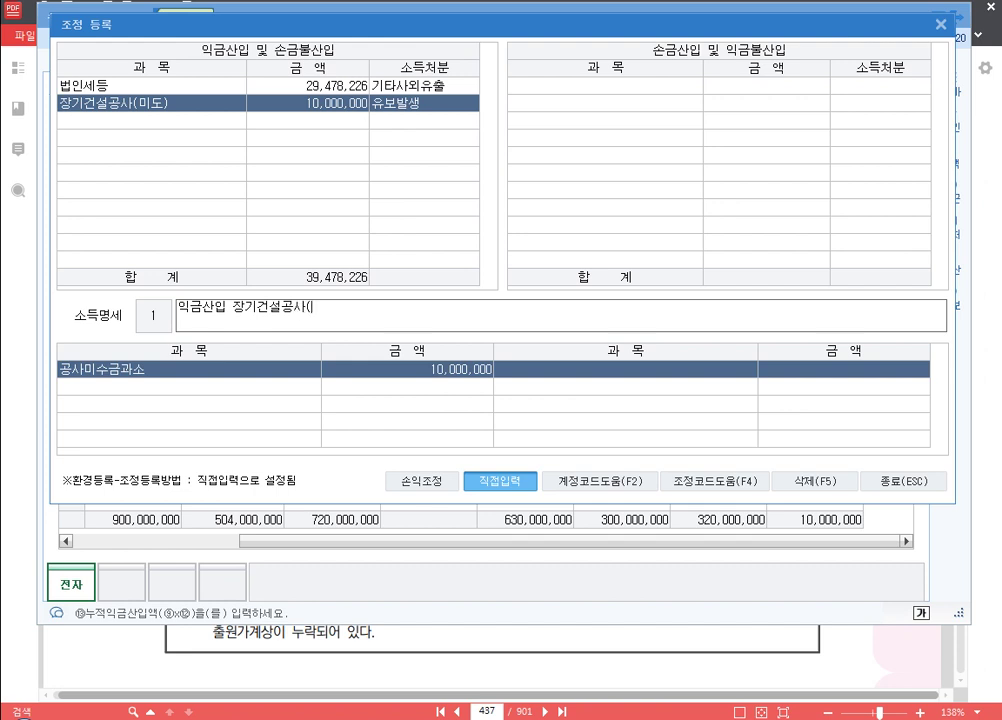
text(미도))
text(율)
text(보)
key(Return)
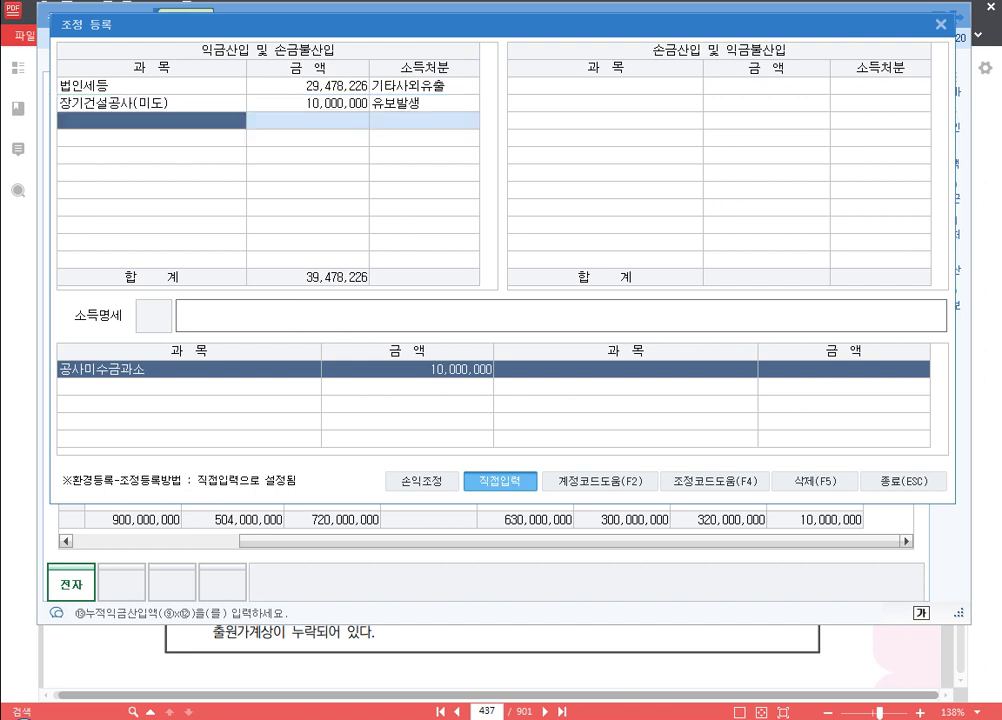
key(Up)
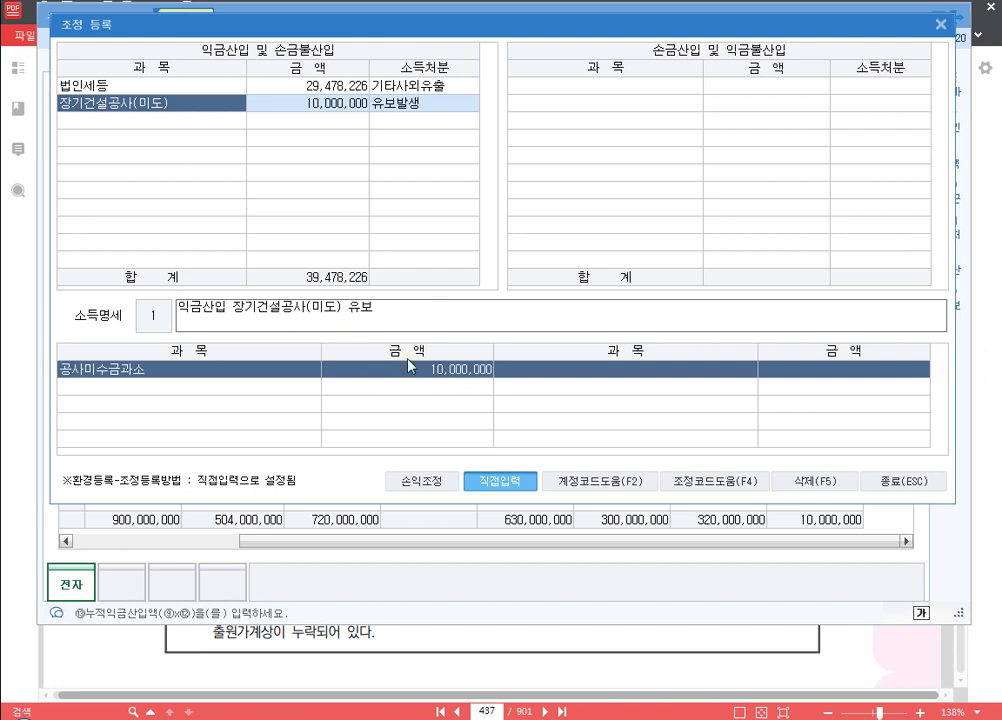
click(915, 483)
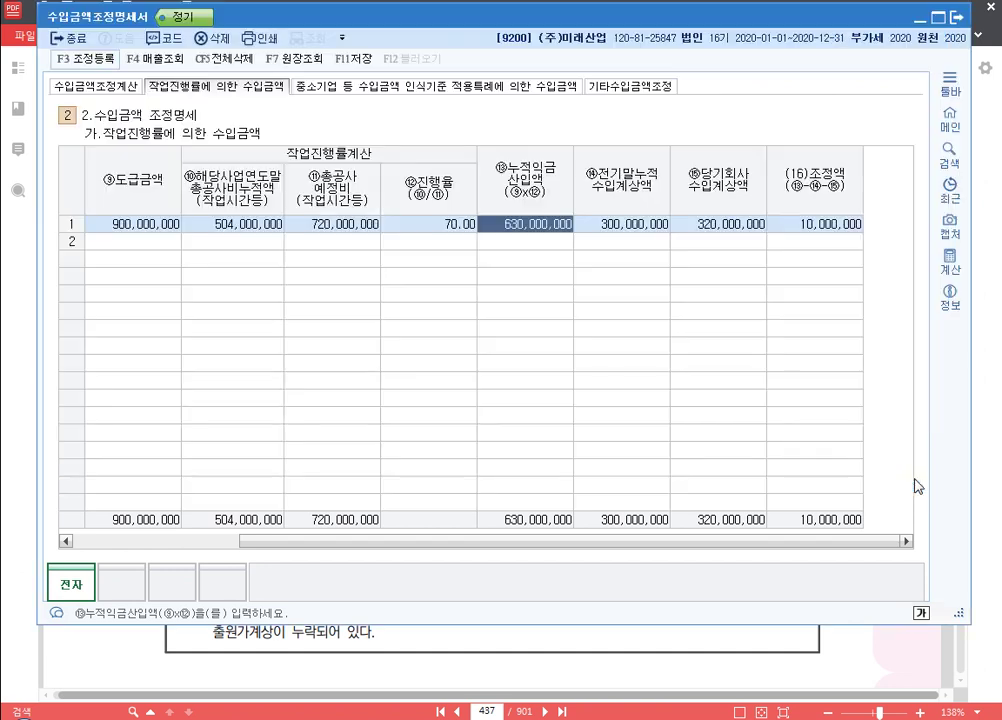
Step: Consult the textbook's contract table and add 연립주택신축 as the second 공사명, entering the client's name as 도급자
click(997, 300)
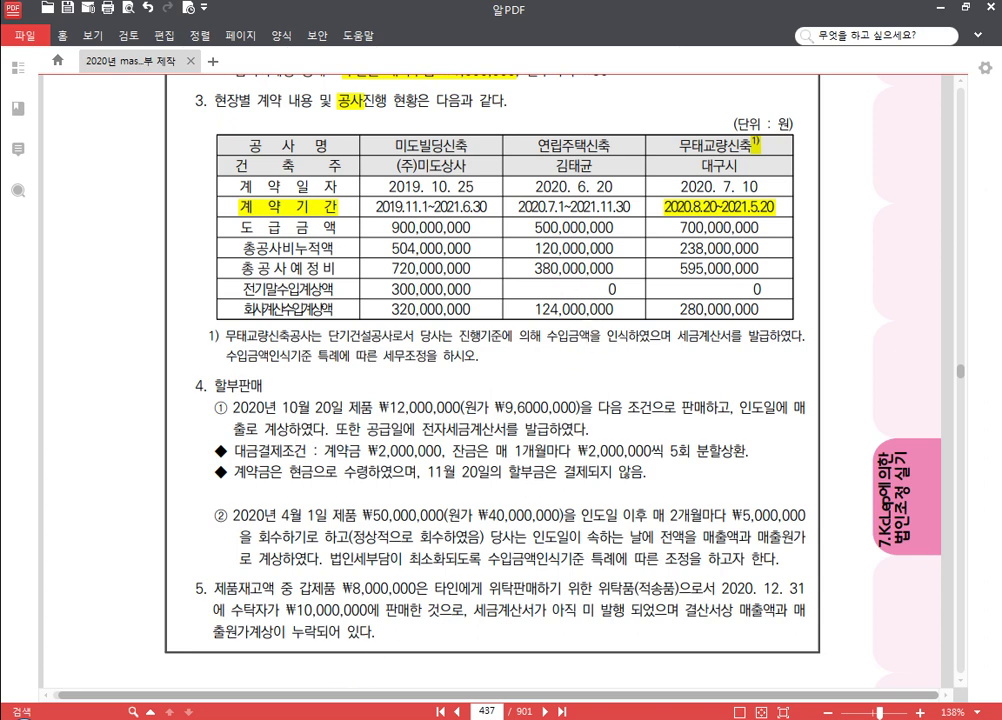
key(alt+Tab)
click(149, 241)
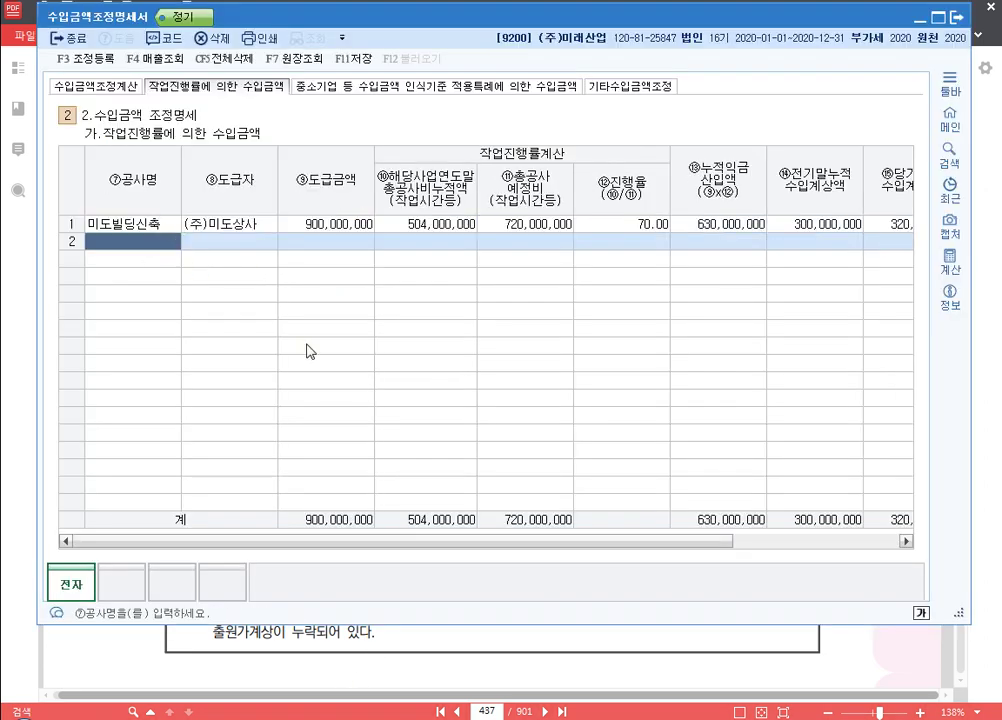
text(연립주택)
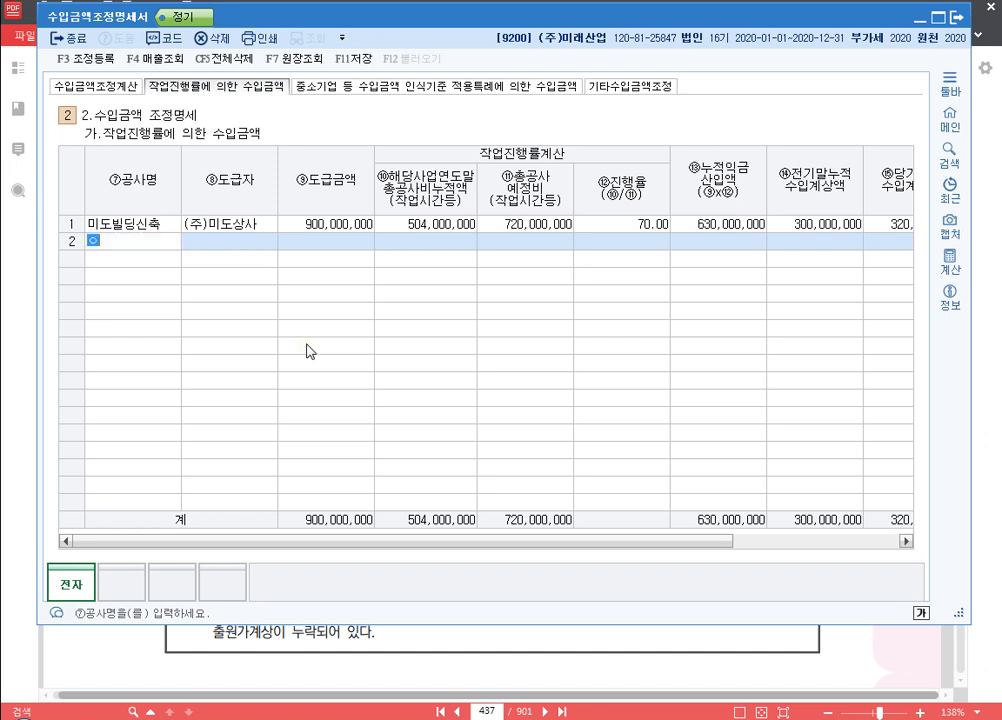
text(신축)
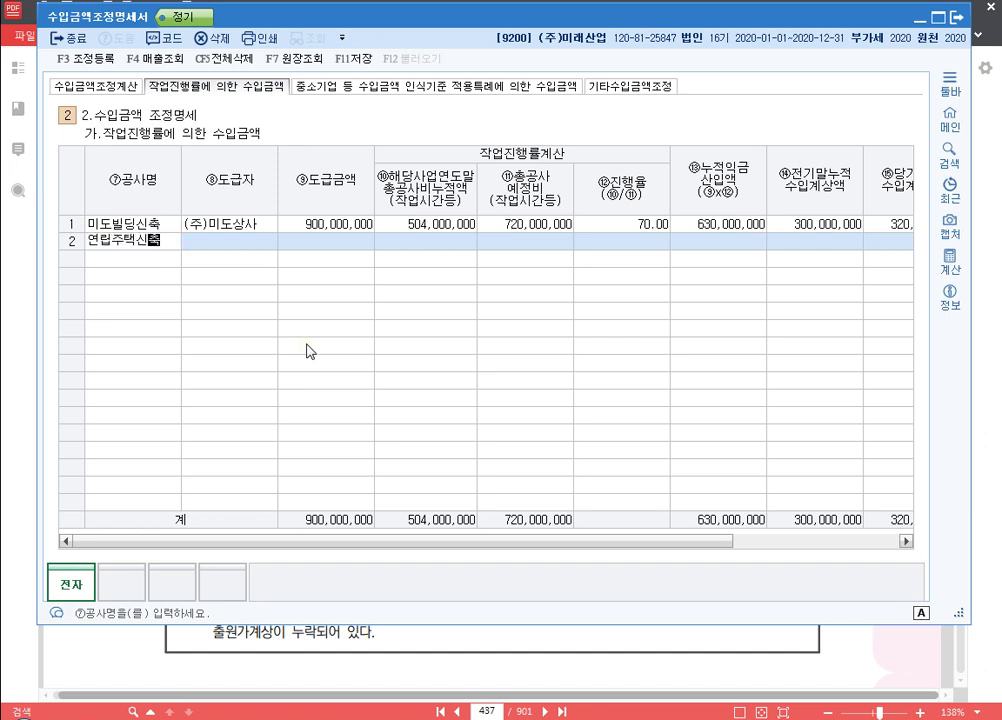
key(Return)
text(김태균)
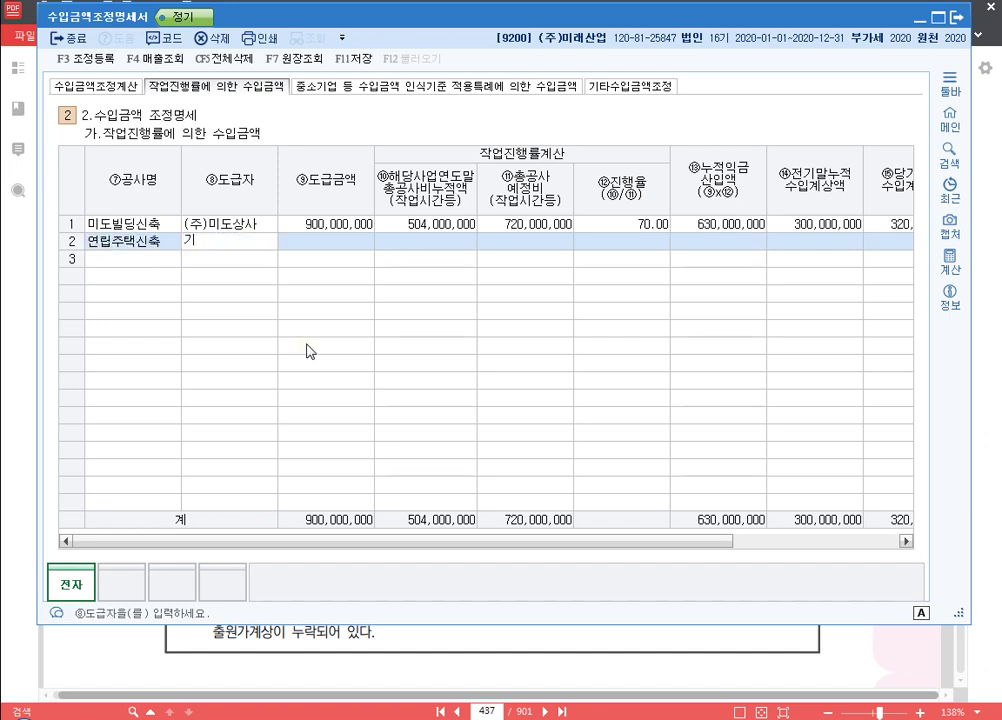
key(Return)
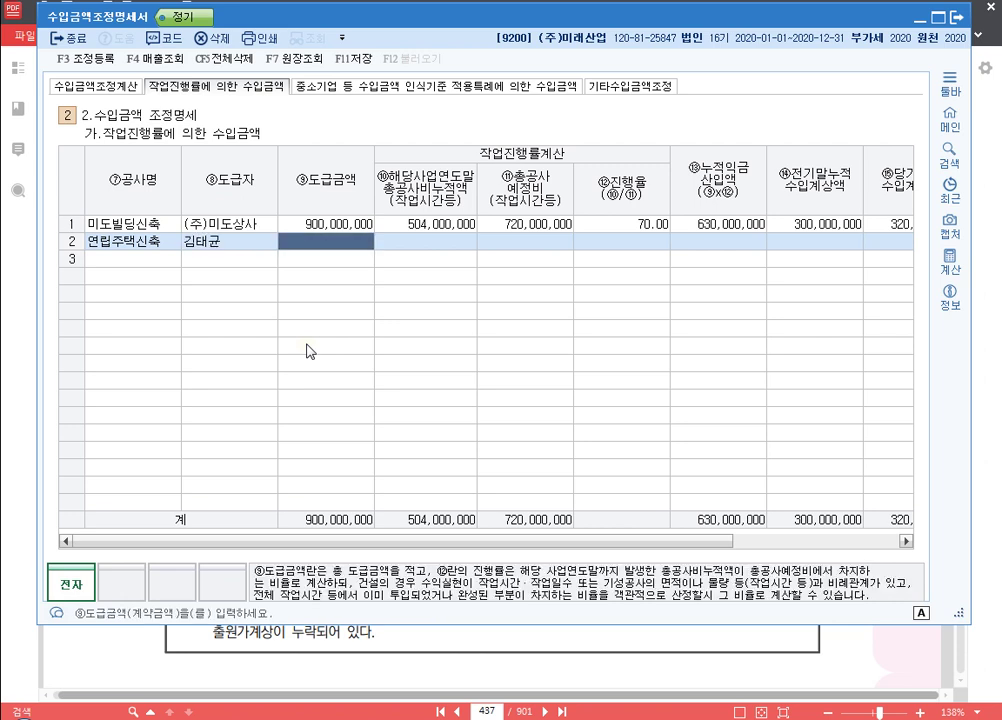
Step: For 연립주택신축, set 도급금액 to 500,000,000, 총공사비누적액 to 120,000,000 and 총공사예정비 to 380,000,000
text(500000000)
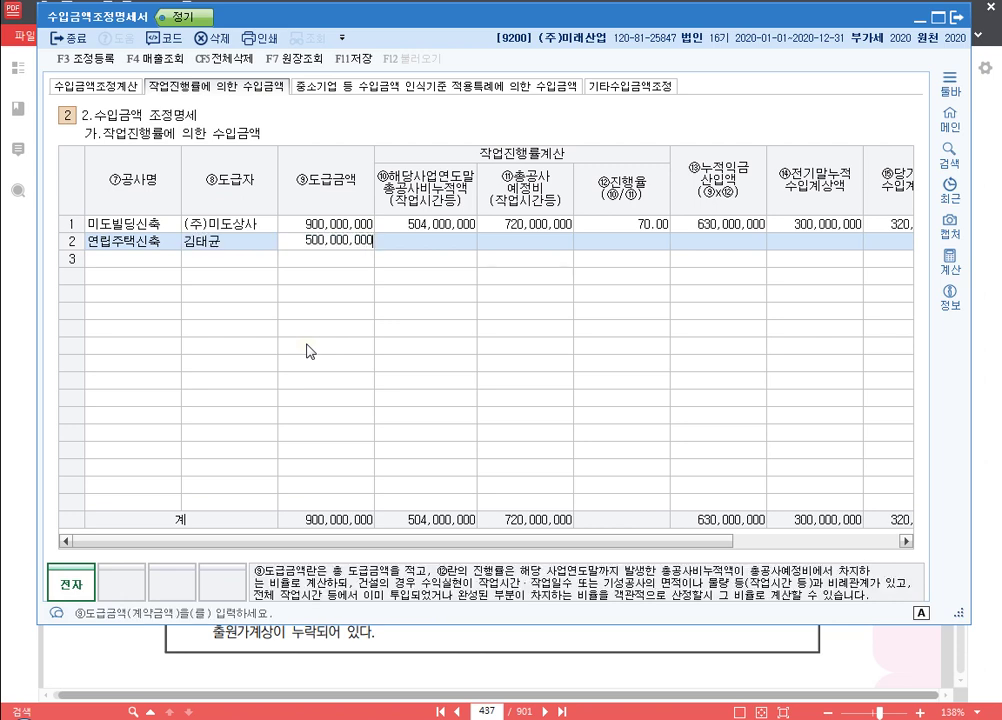
key(Return)
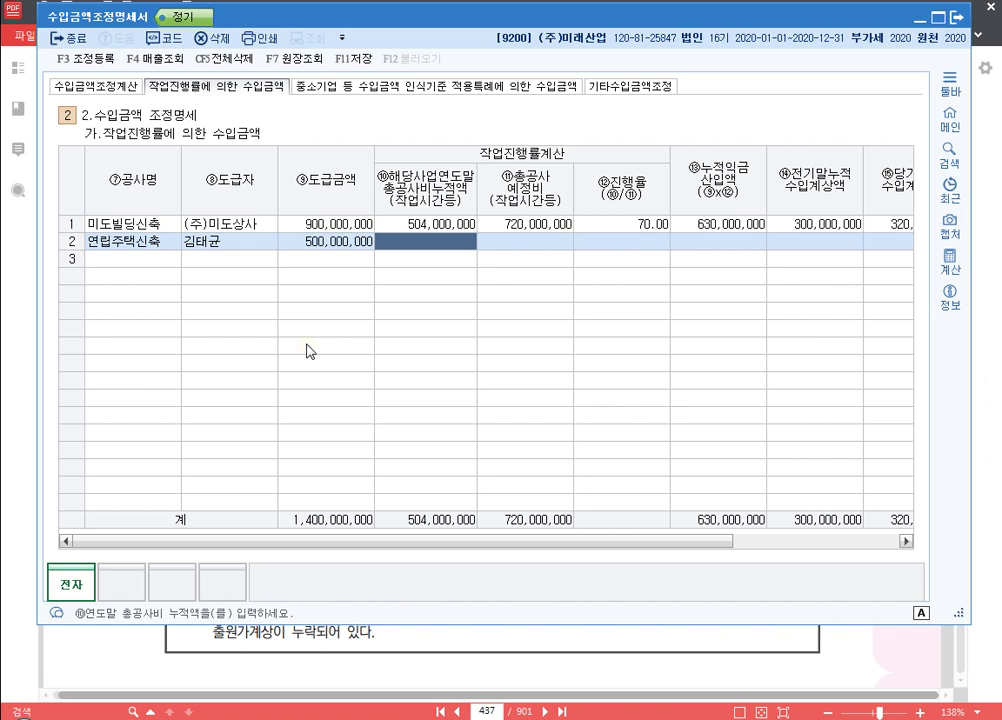
text(120000000)
key(Return)
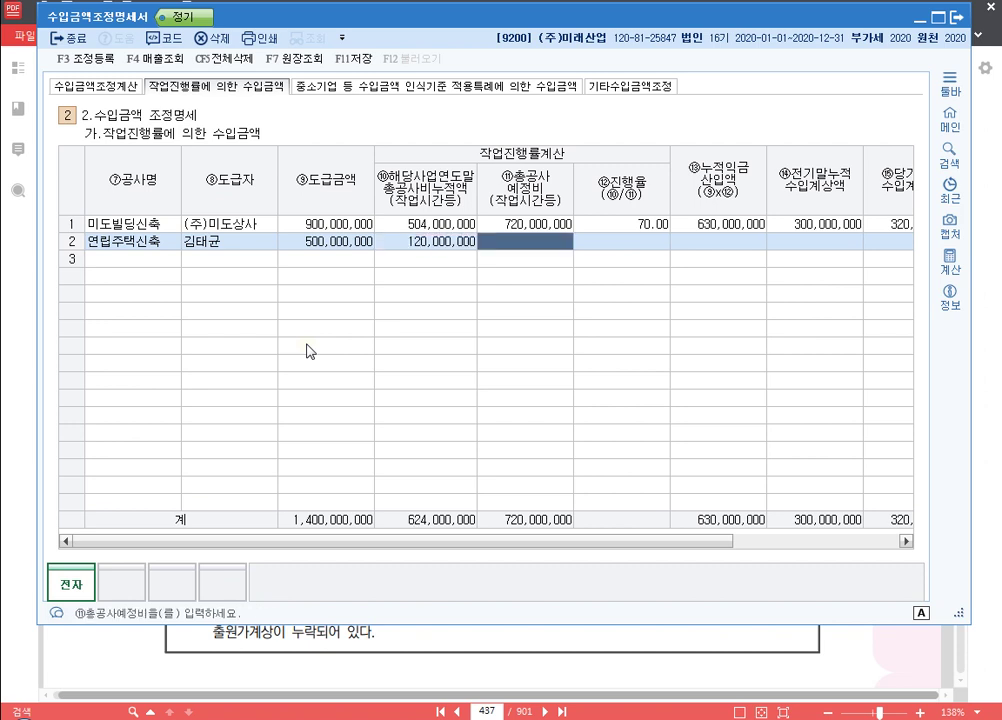
text(380000000)
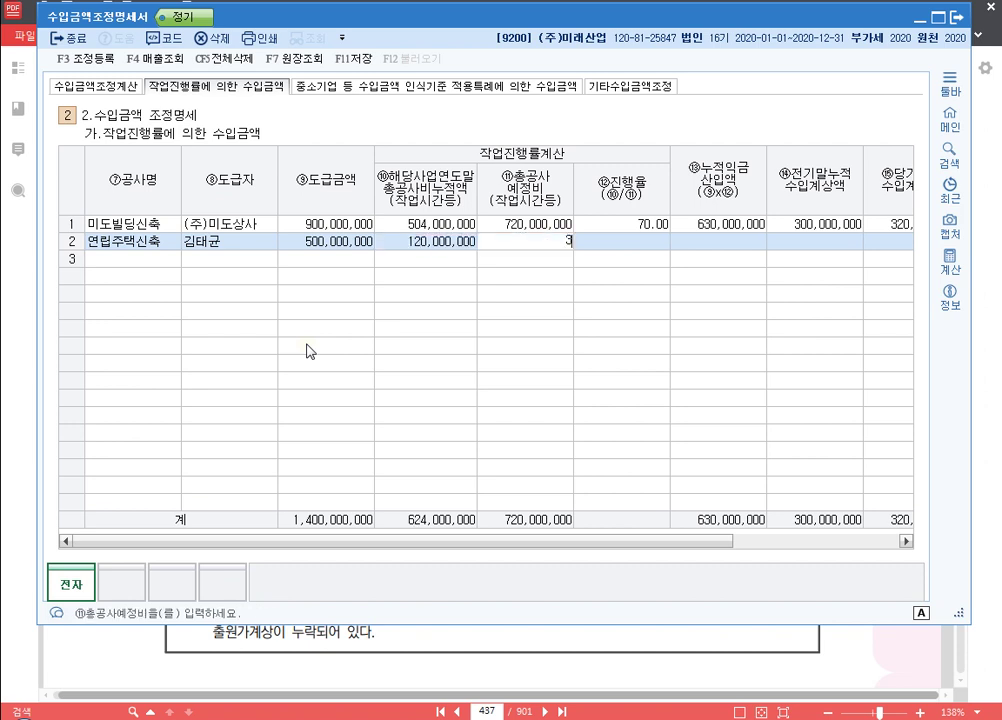
key(Return)
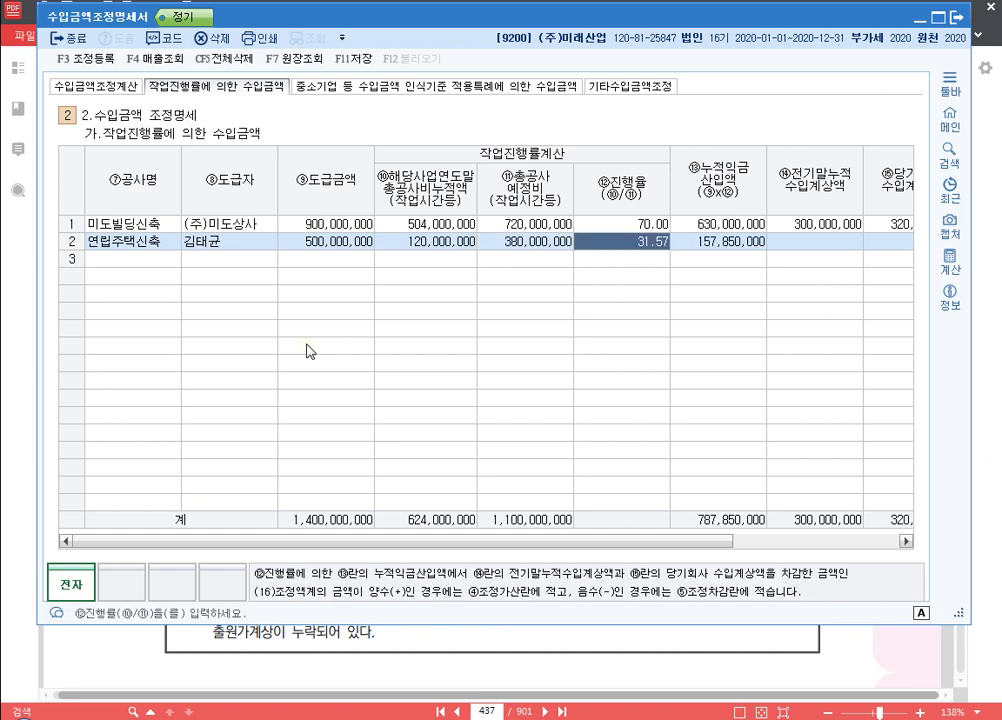
Step: Leave 전기말누적수입계상액 blank and set 당기회사수입계상액 to 124,000,000 for 연립주택신축
key(Return)
key(Return)
key(Return)
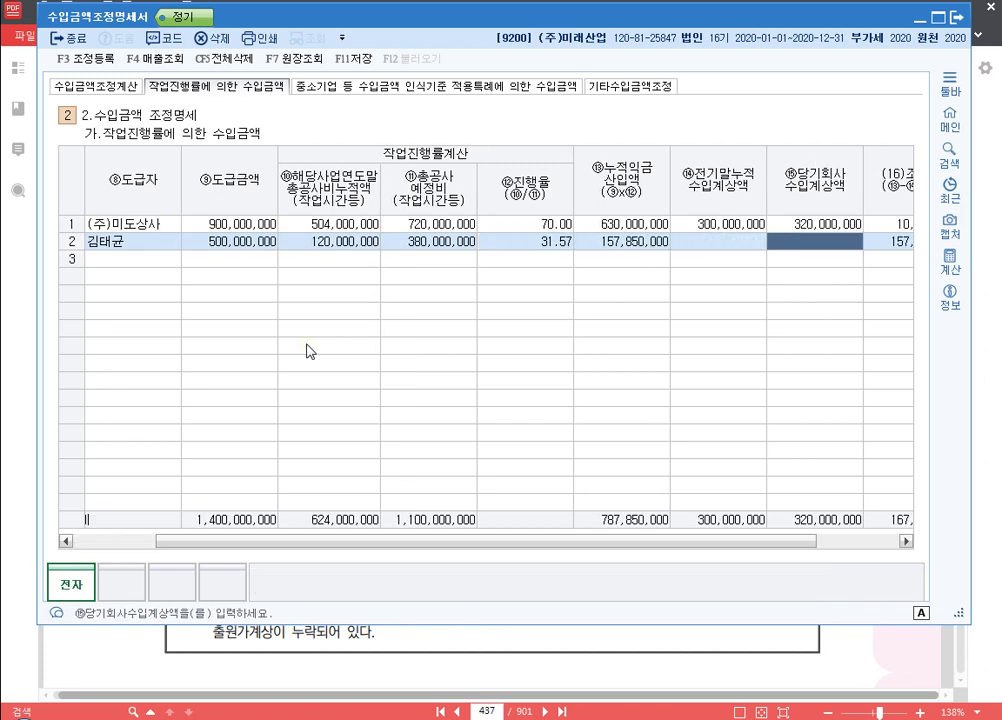
key(Return)
key(Left)
key(Left)
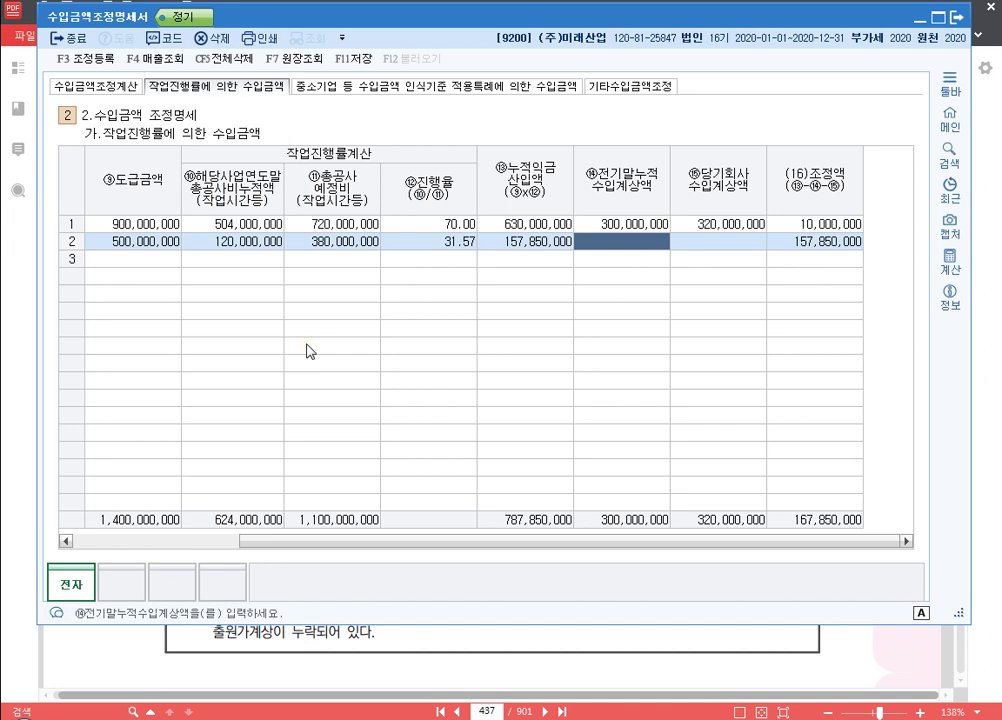
key(Return)
text(124000000)
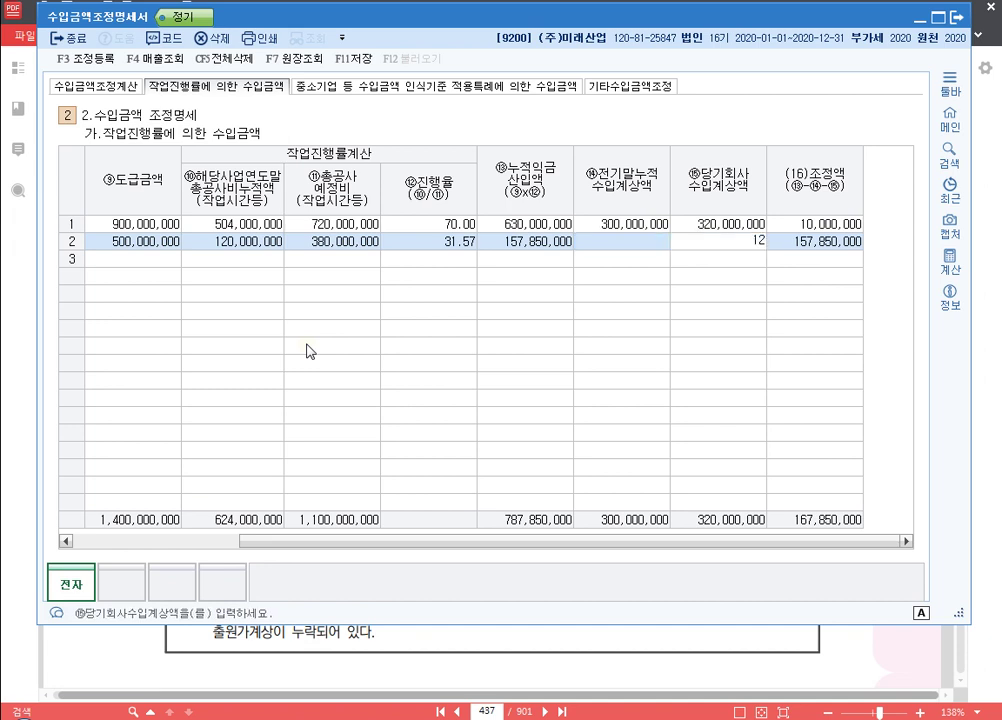
key(Return)
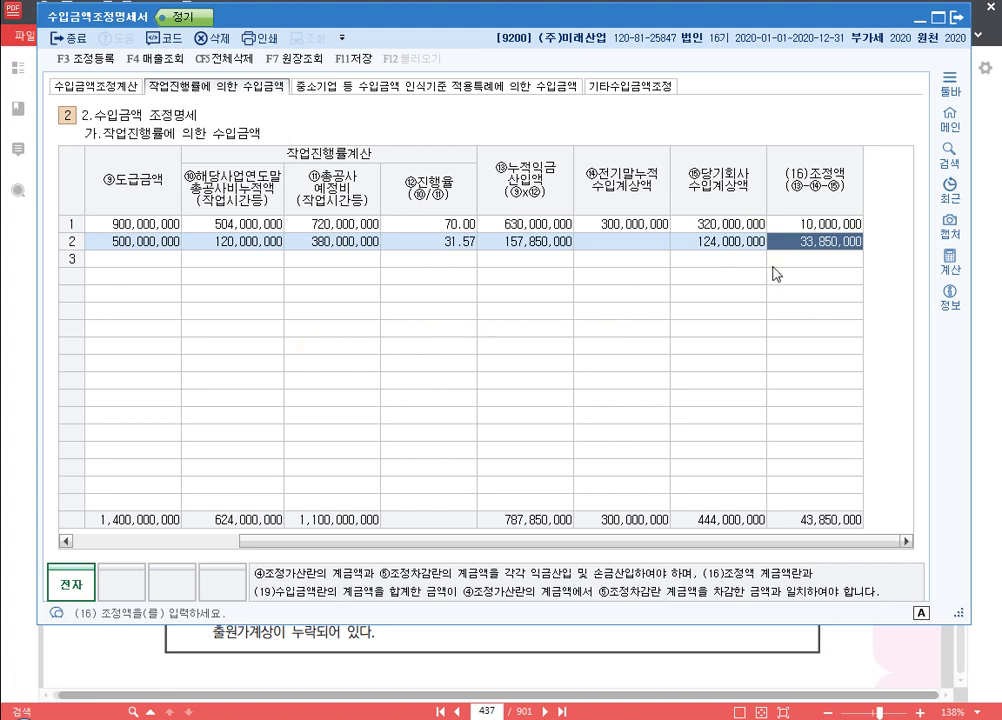
Step: Check the 연립주택신축 조정액, set the 공사수입금 가산 in 수입금액조정계산 to 43,850,000, and return to 작업진행률에 의한 수입금액
click(826, 250)
key(ctrl)
key(ctrl)
key(ctrl)
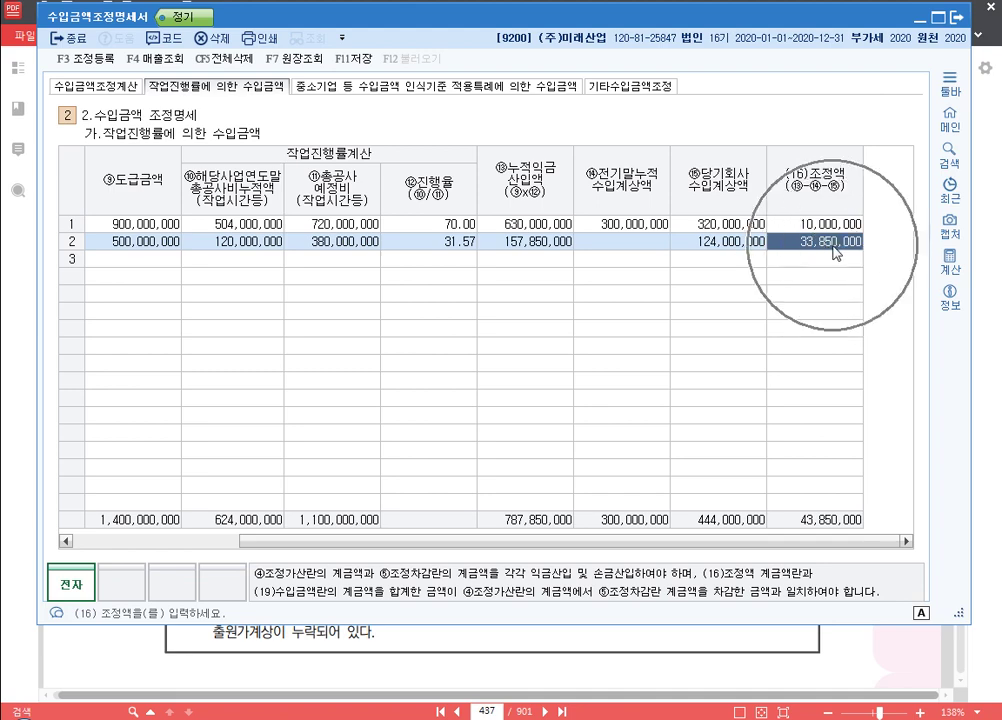
click(86, 84)
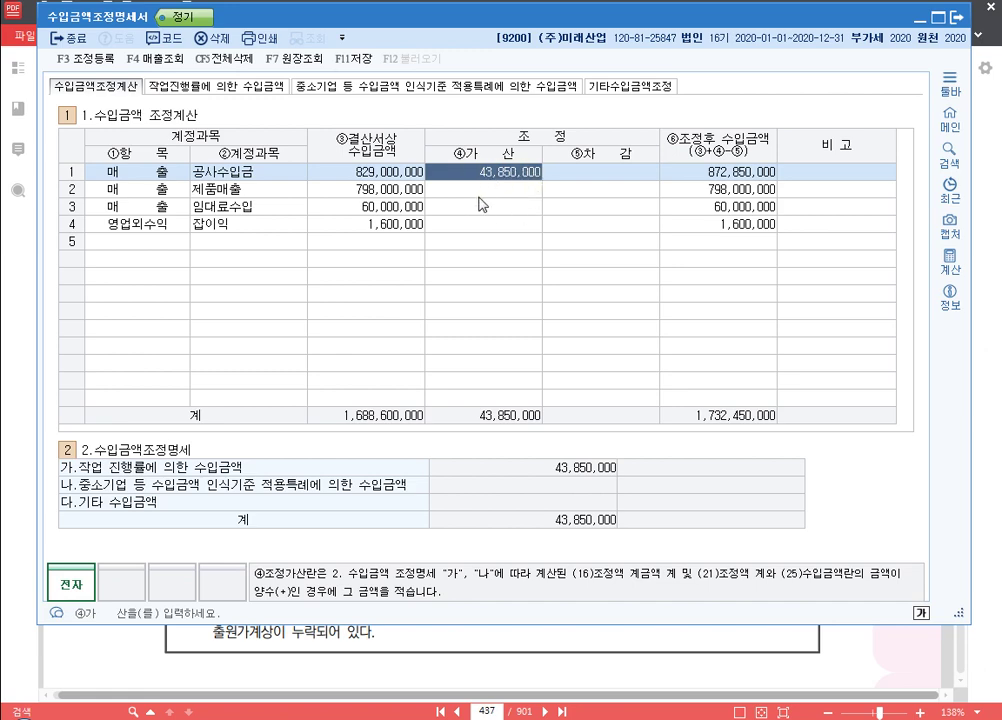
click(230, 87)
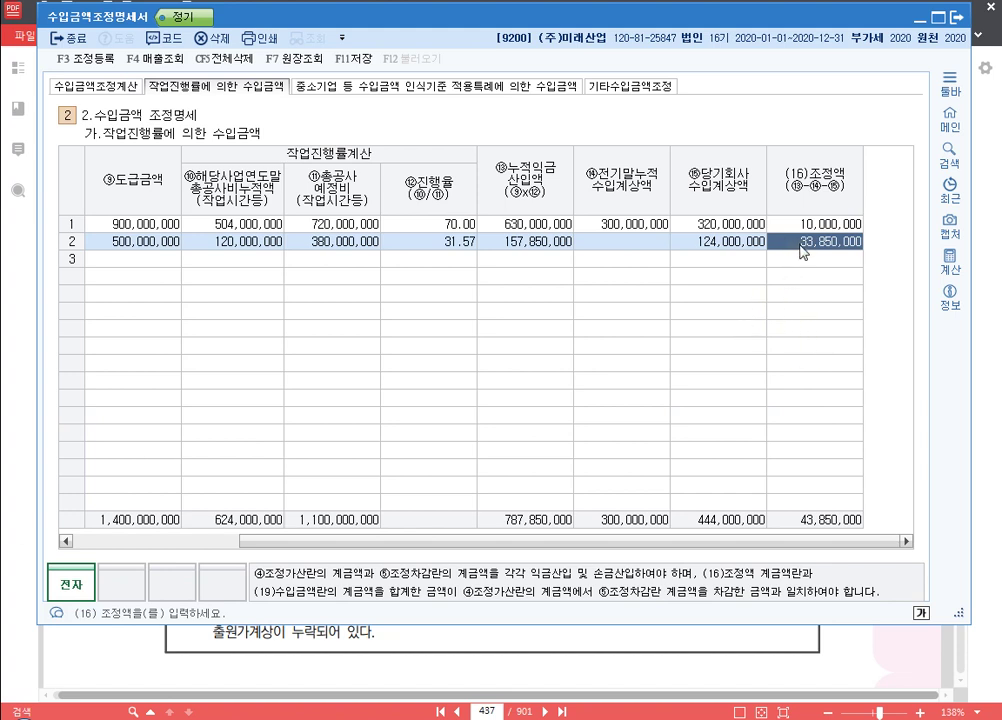
Step: Check the 연립주택신축 조정액 and register 장기건설공사(연립) under 익금산입 및 손금불산입 in 조정 등록 with 33,850,000 and 유보발생
click(245, 245)
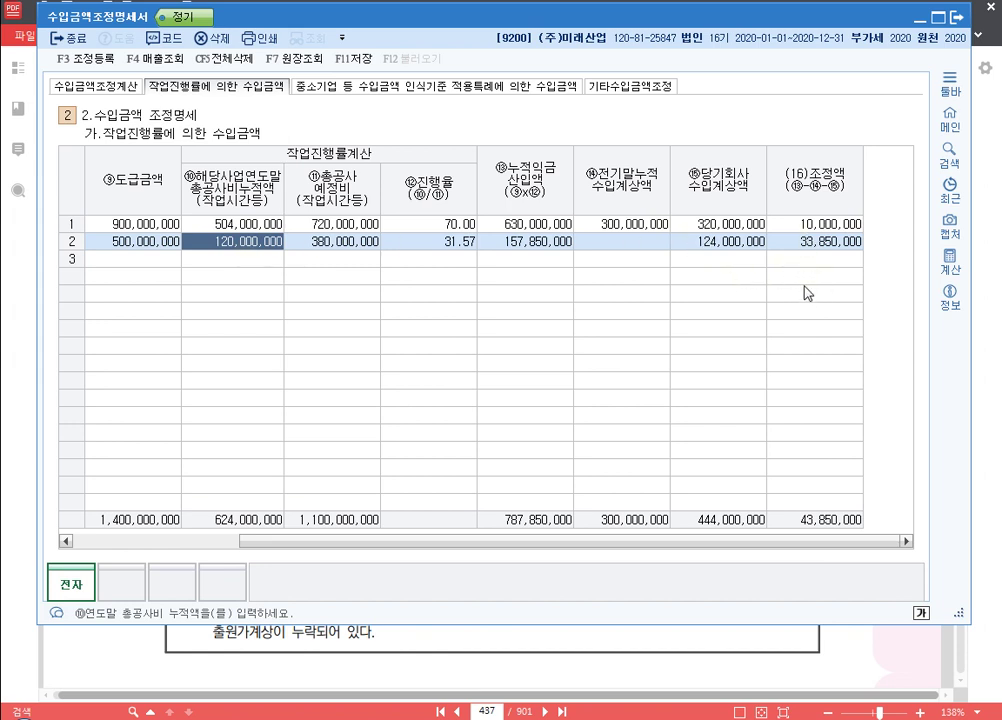
click(828, 241)
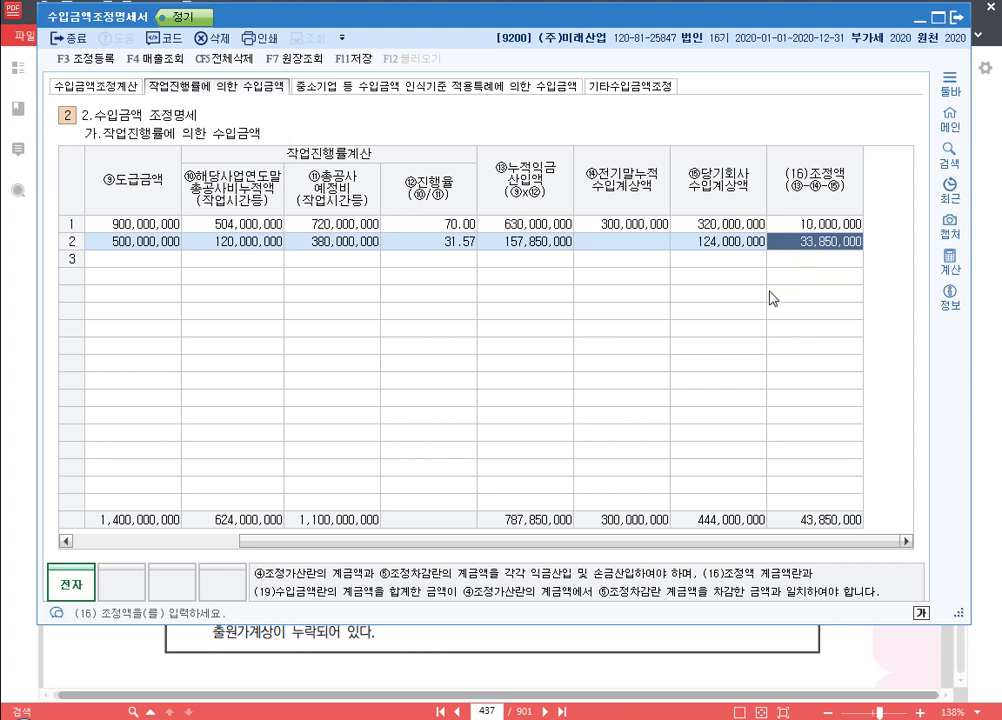
click(70, 60)
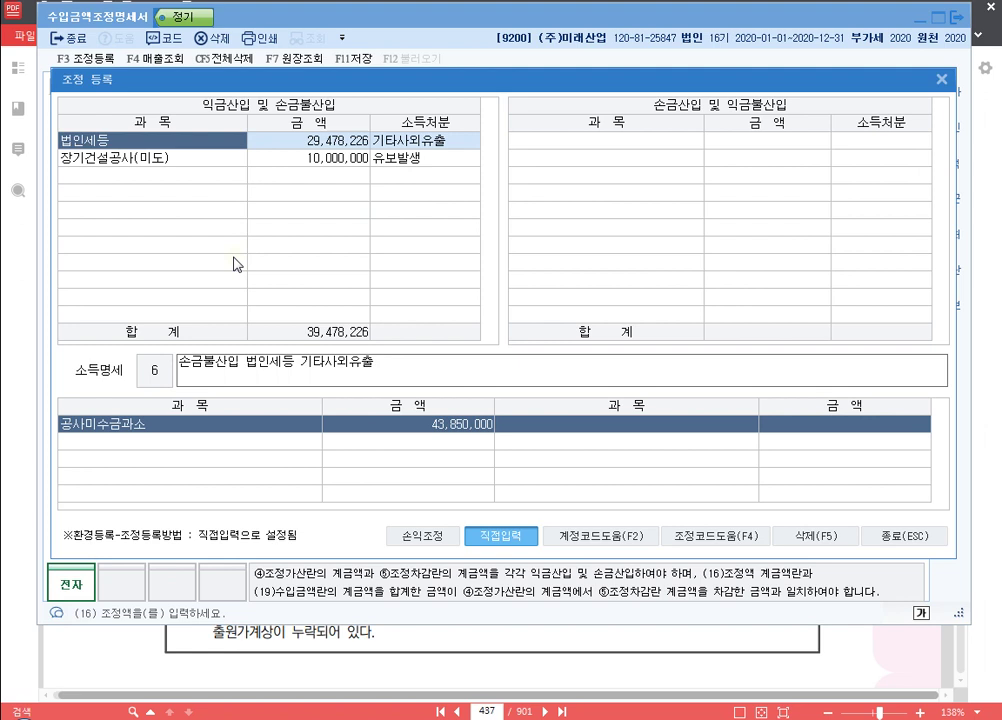
click(153, 173)
text(장기건)
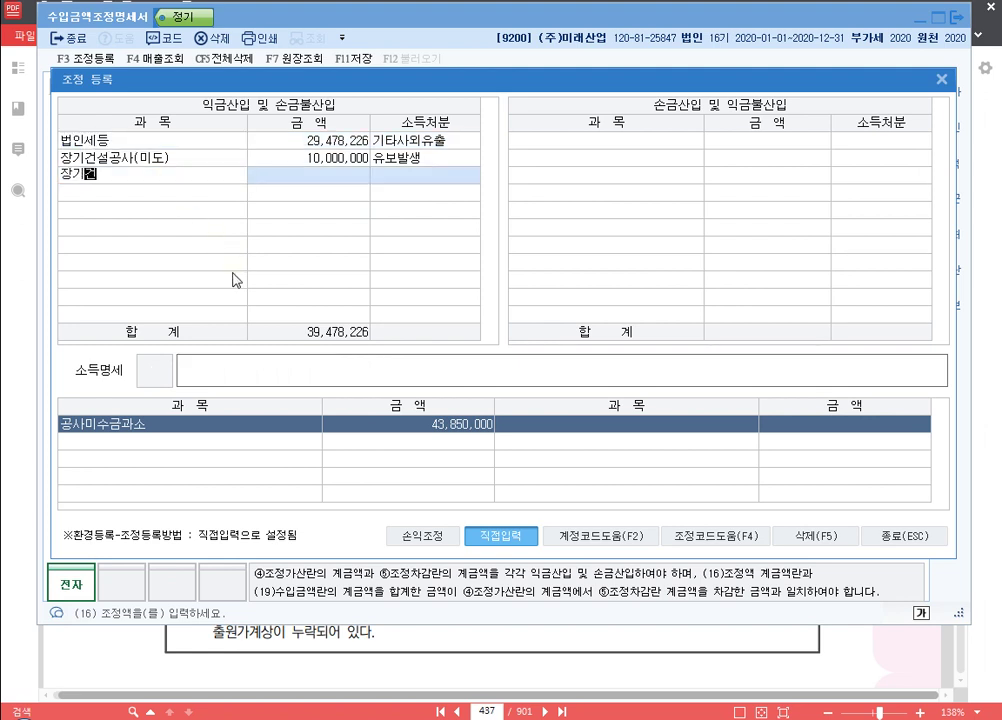
text(설공사(연립))
key(Return)
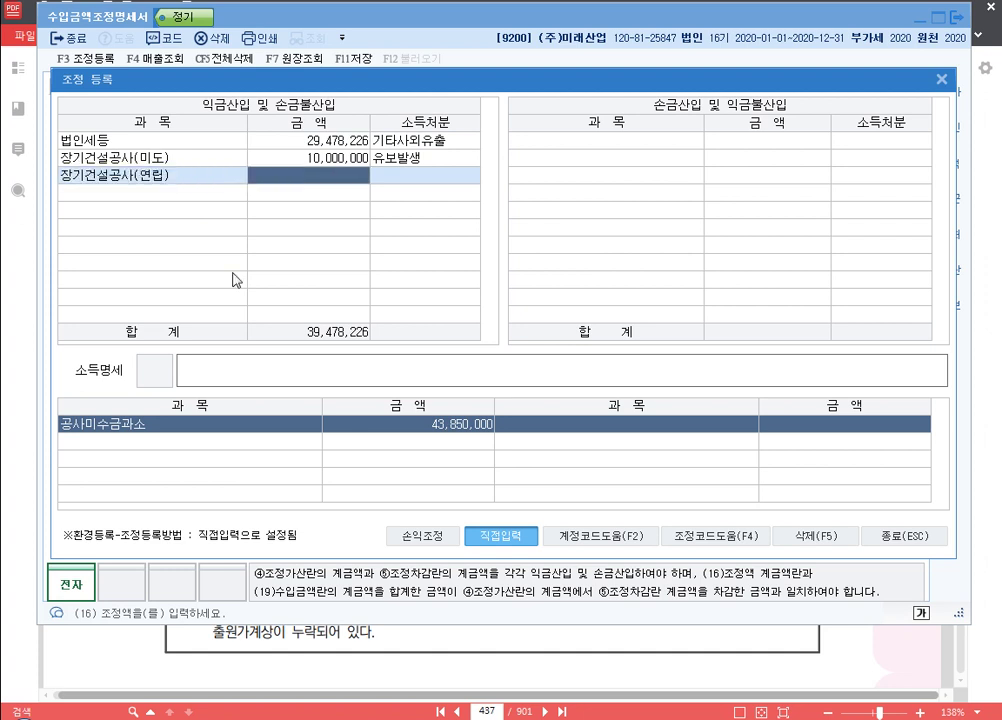
text(33,850,000)
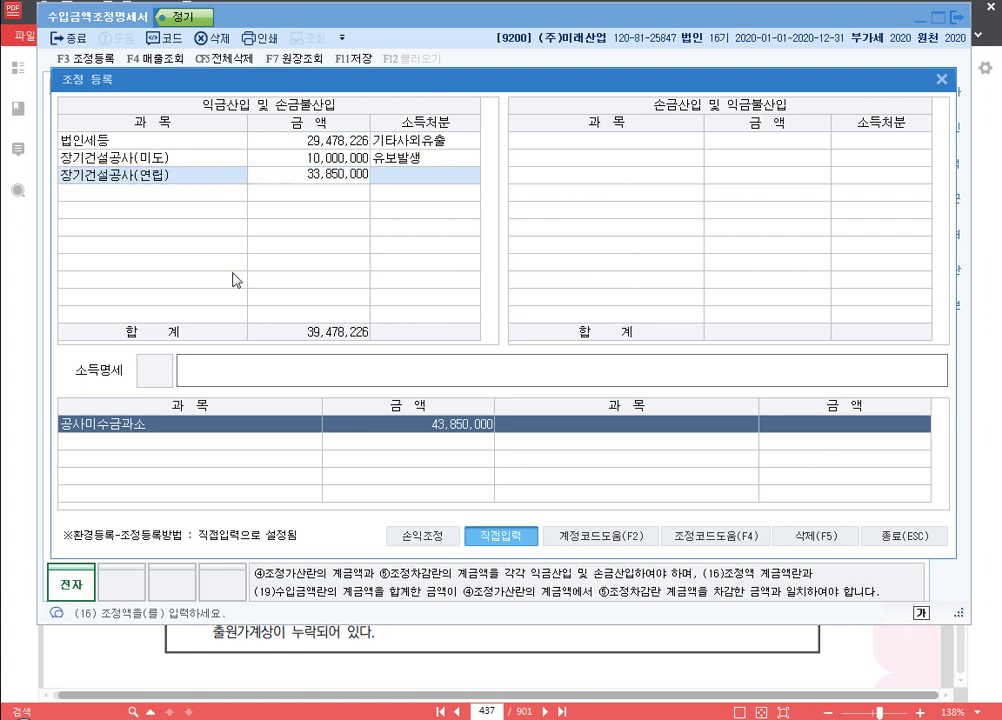
key(Return)
text(1)
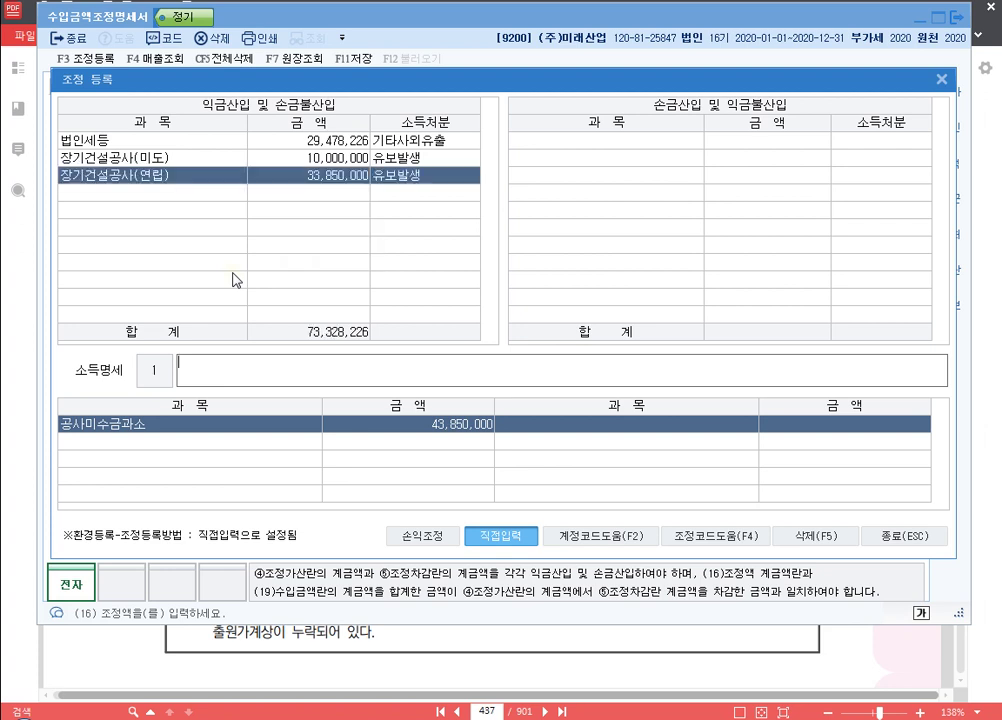
Step: Enter 익금산입 장기건설공사(연립) 유보 as the item's 소득명세 and close 조정 등록
text(익금산입 장기건설공)
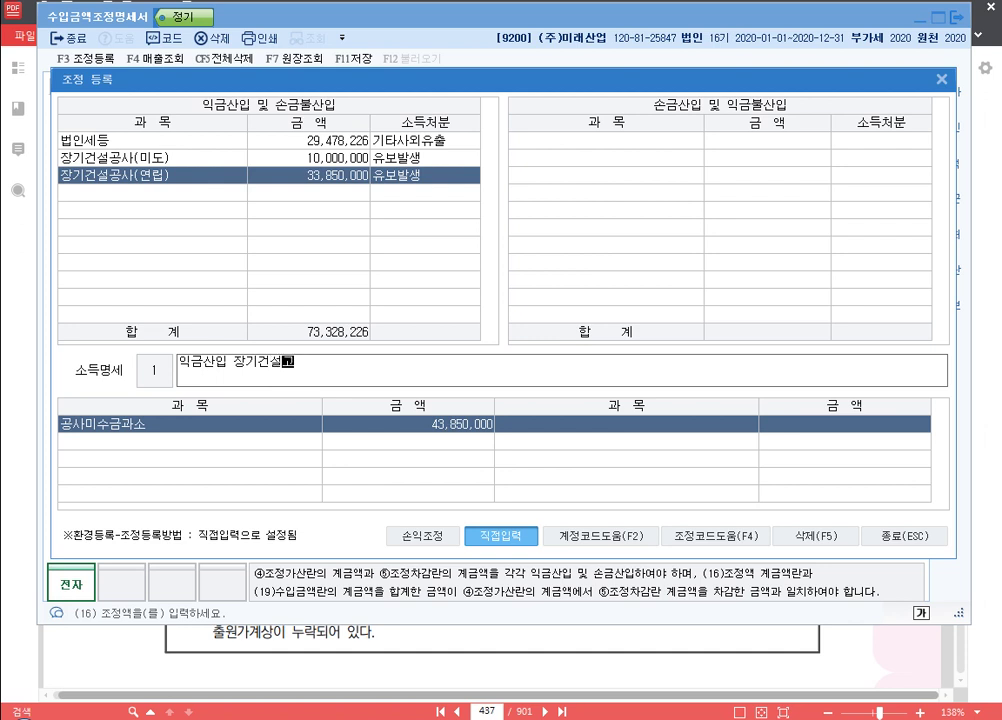
text(사(연립) 유보)
key(Return)
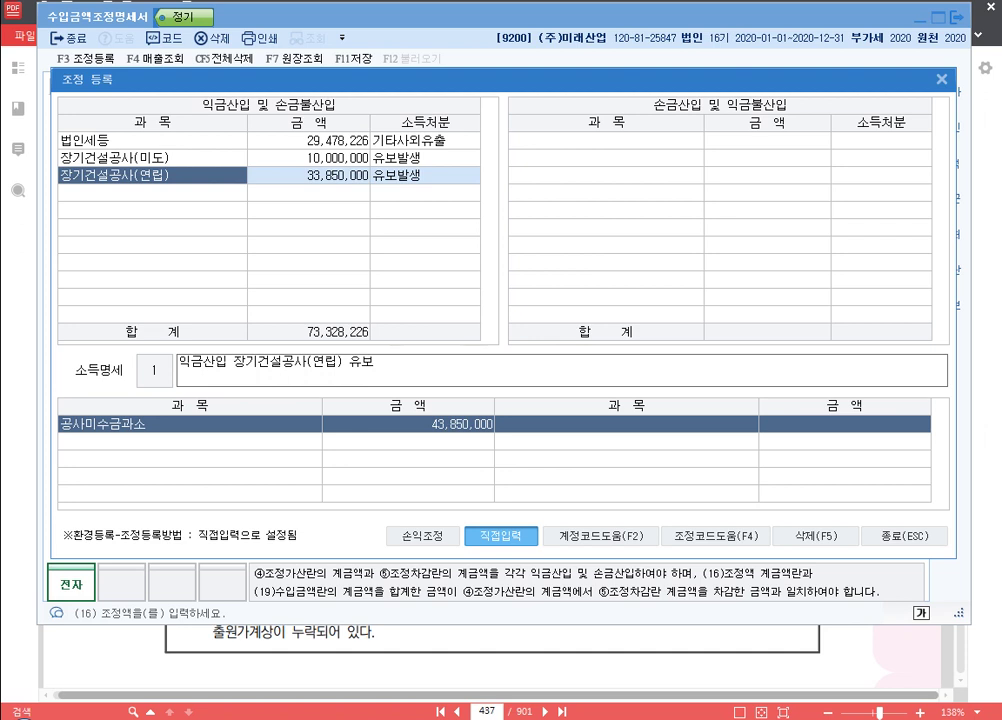
click(613, 153)
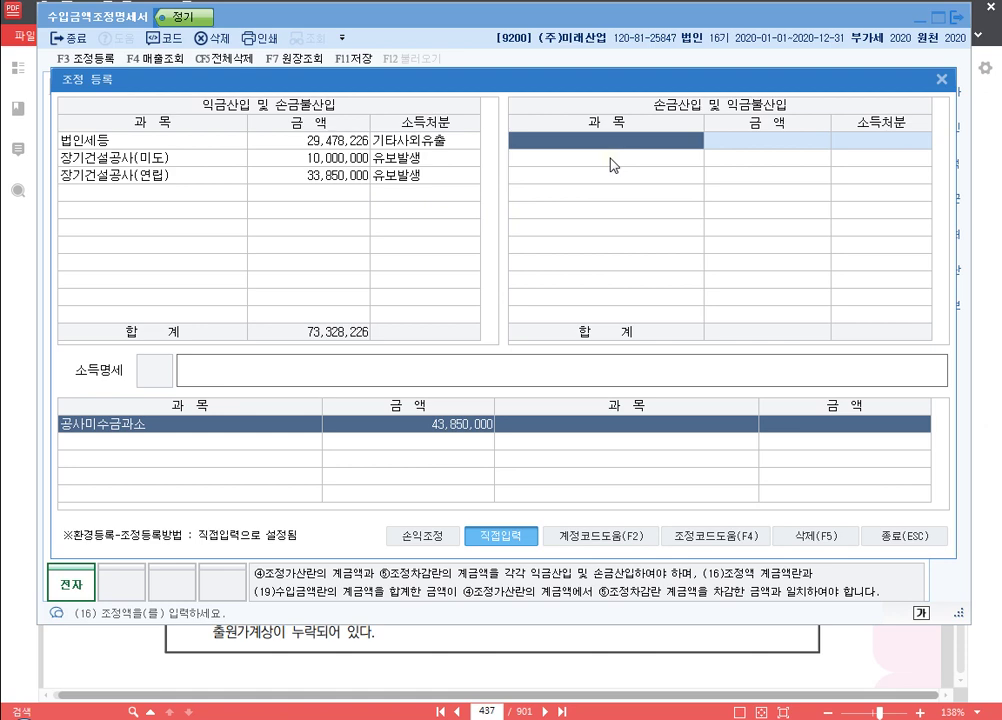
click(943, 82)
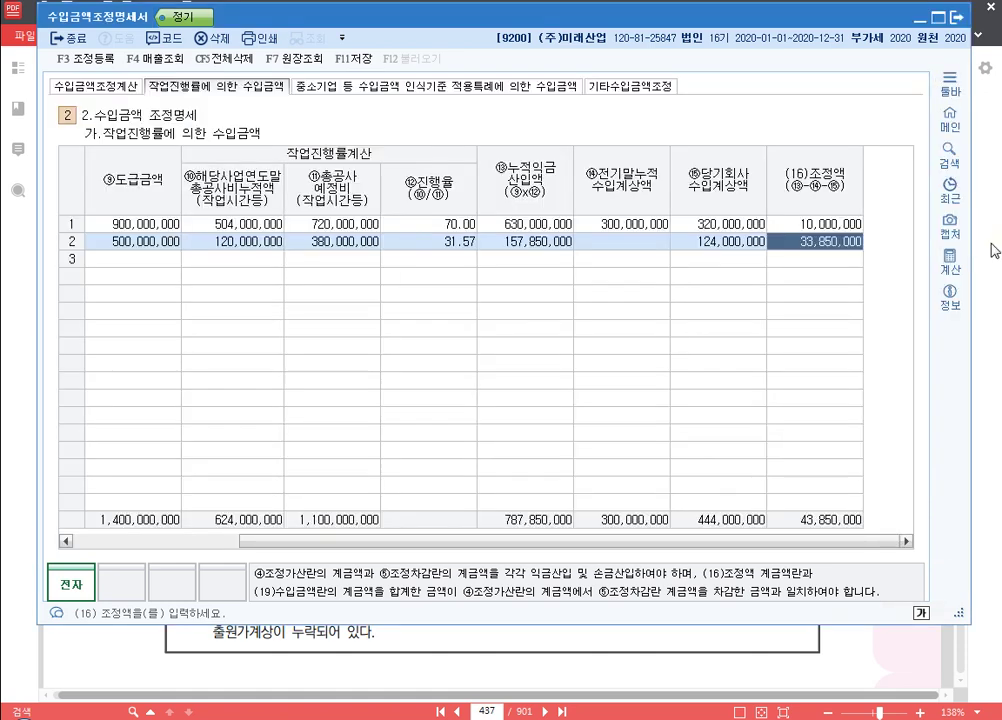
Step: Switch to the textbook PDF and box 무태교량신축's 회사계산수입계상액 and 총공사비누적액 in red and its 도급금액 in blue
key(alt+Tab)
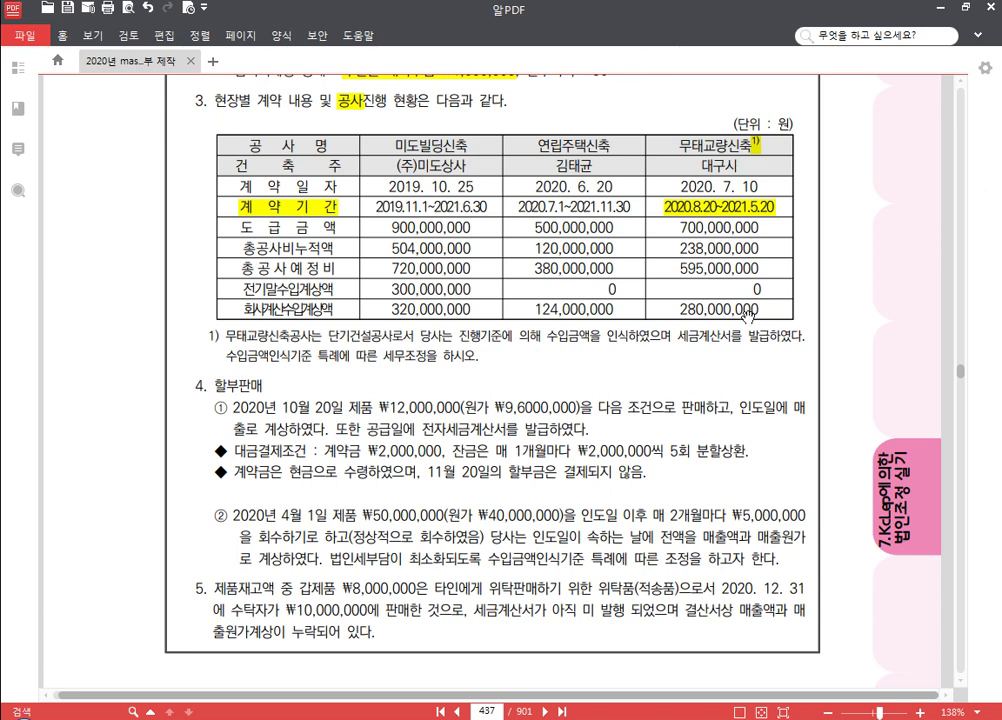
key(F2)
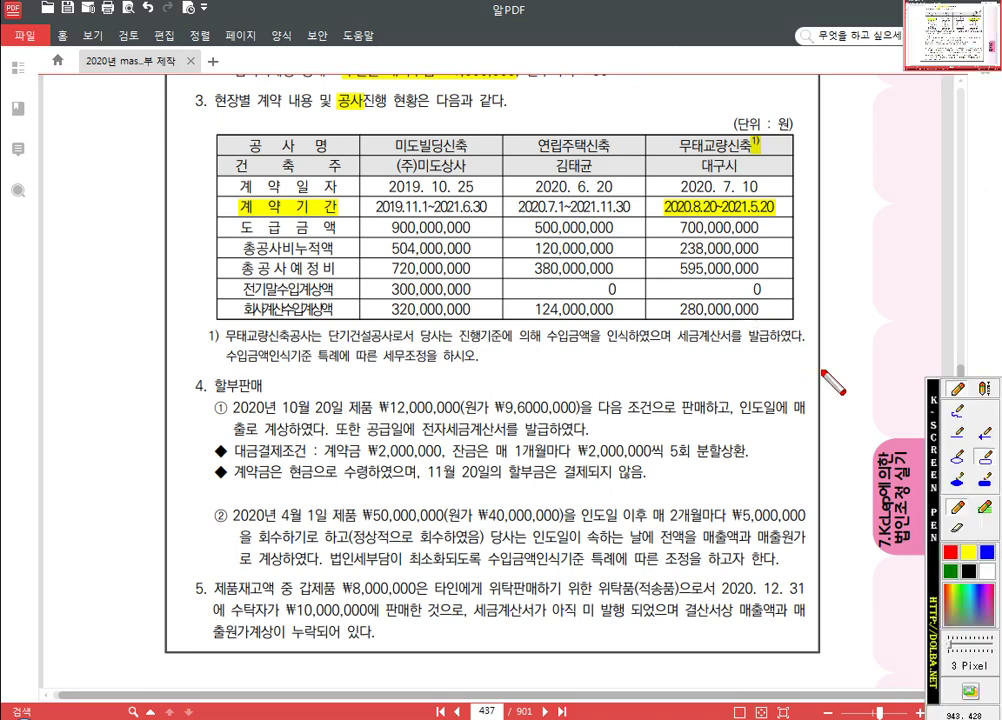
drag(668, 297, 773, 321)
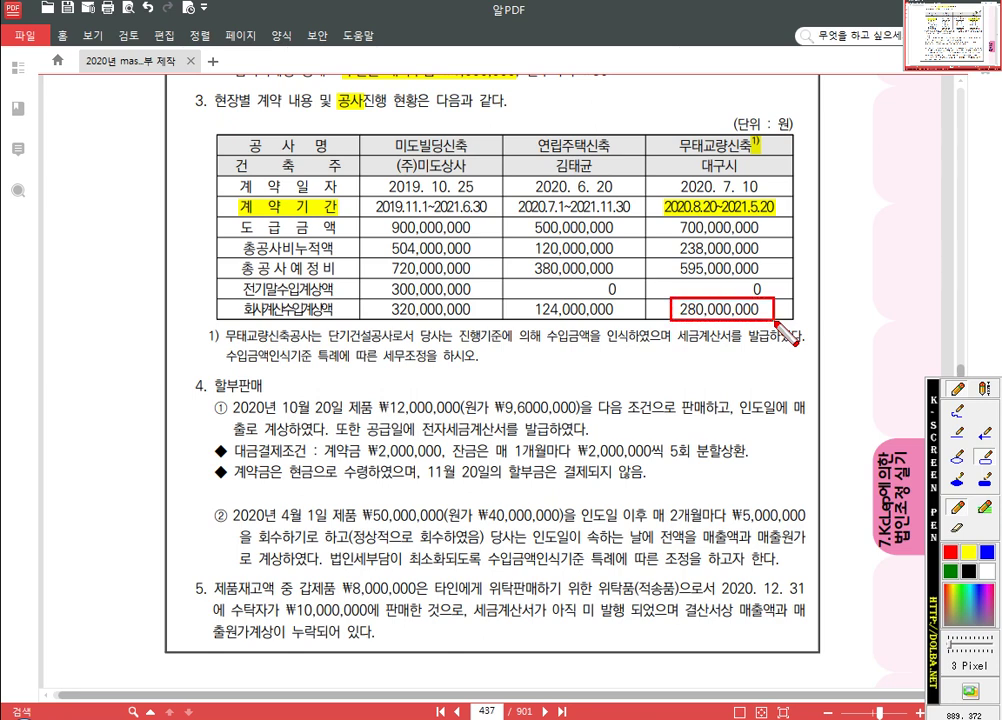
drag(675, 236, 770, 259)
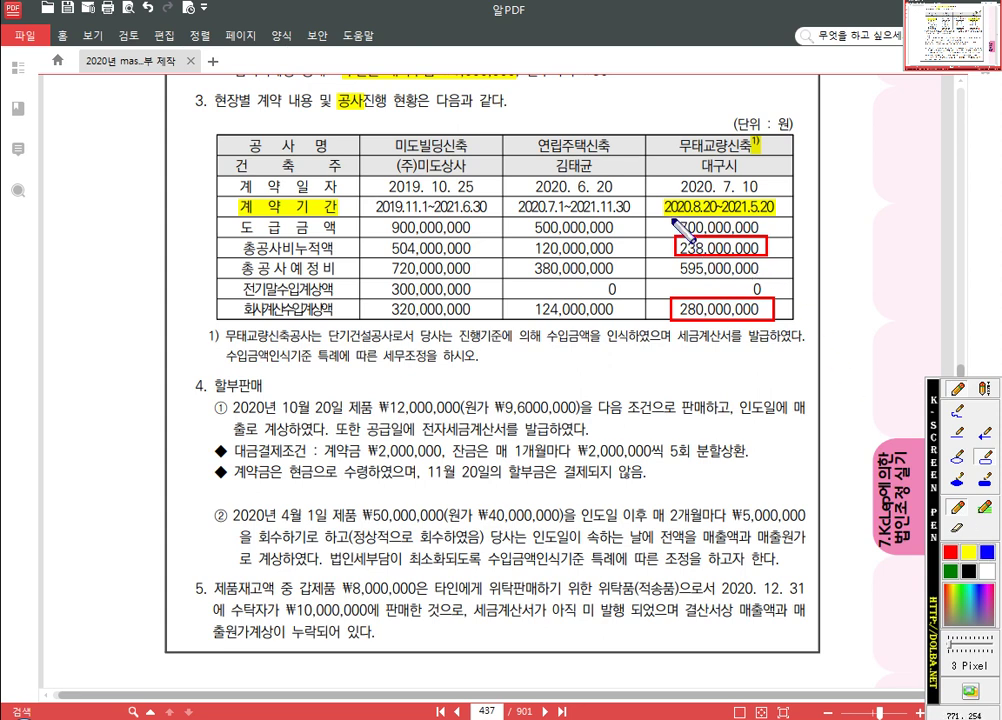
drag(664, 213, 772, 237)
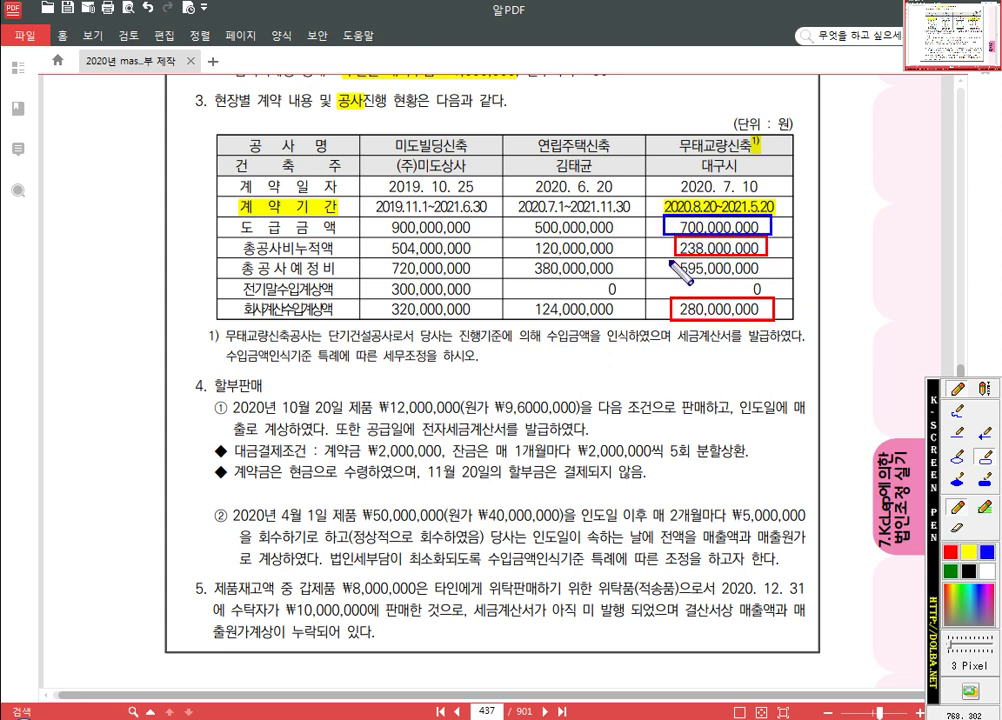
Step: Outline the 무태교량신축 project's 총공사예정비 figure in blue and clear the pen markings
mouse_move(674, 270)
mouse_down()
mouse_move(772, 258)
mouse_move(668, 280)
mouse_move(772, 282)
mouse_up()
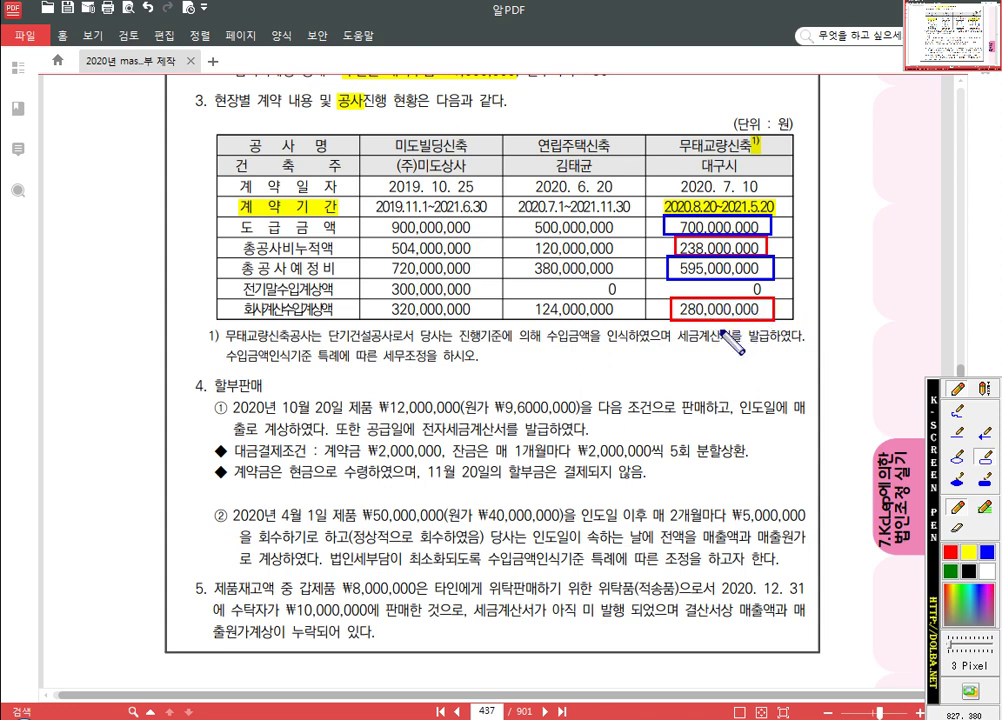
key(Escape)
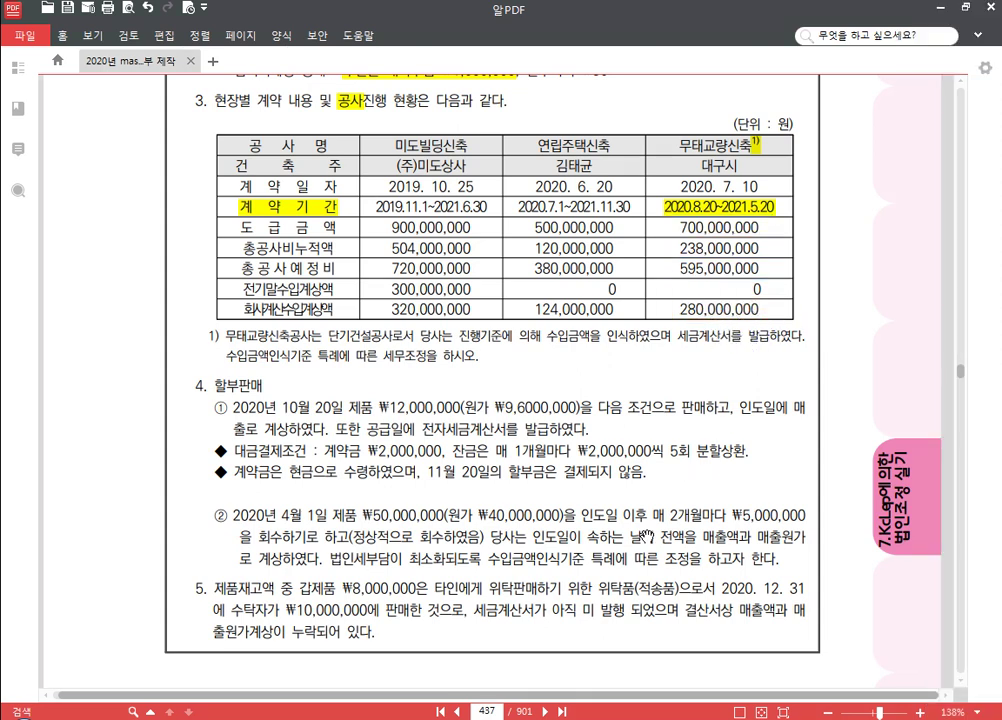
Step: Switch to the 수입금액조정명세서 window and start a 매출 row for 공사수입금 under 중소기업 등 수입금액 인식기준 적용특례에 의한 수입금액
key(alt+Tab)
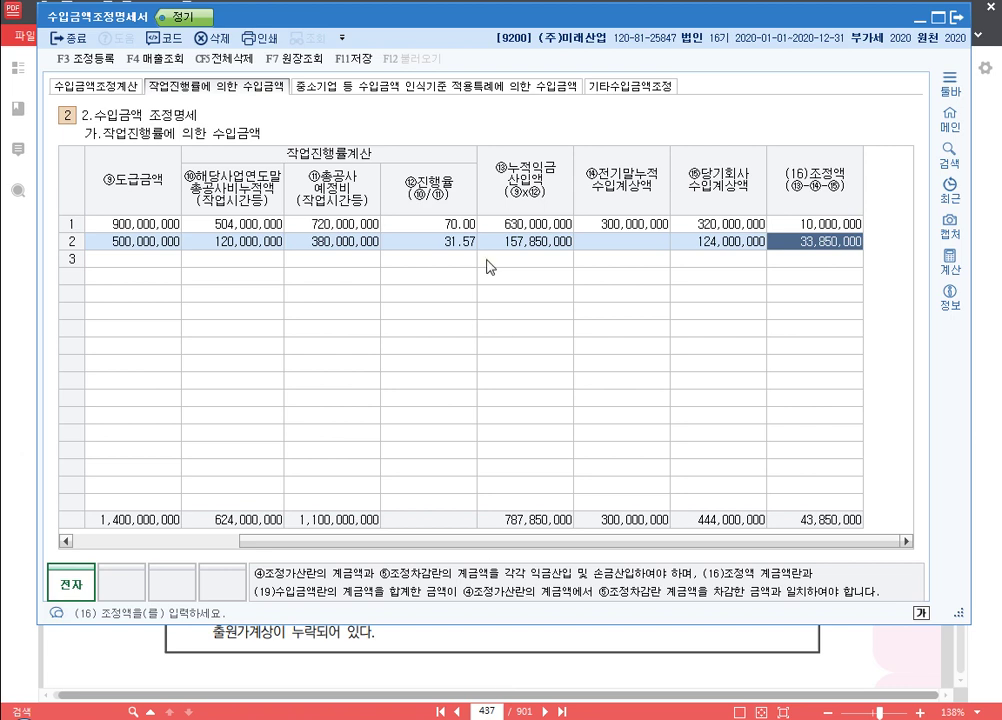
click(477, 87)
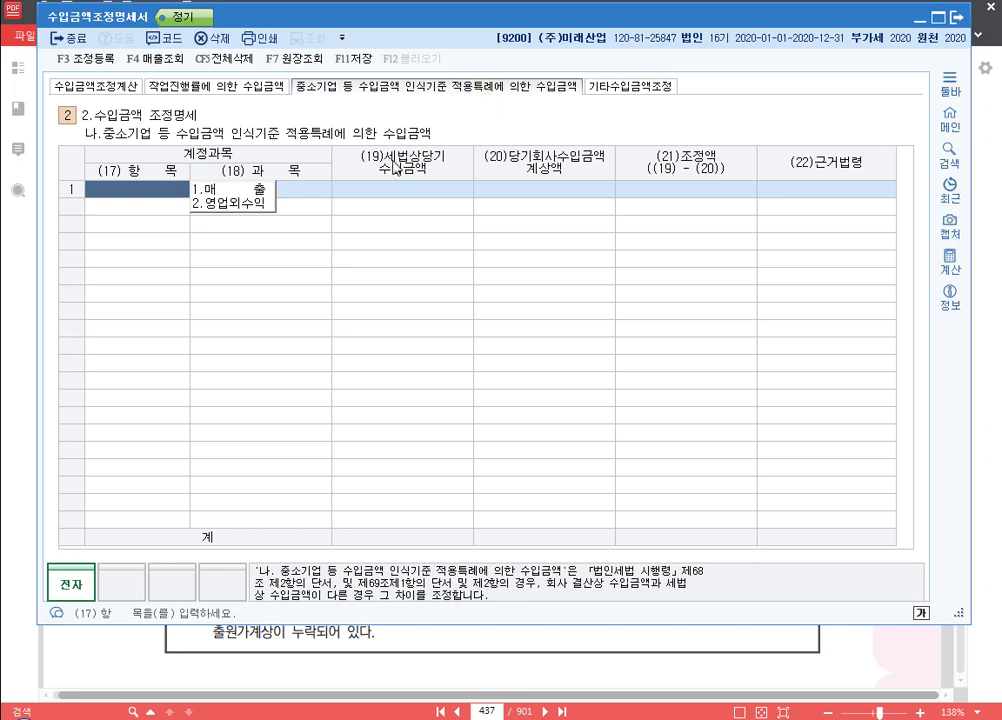
text(1)
key(Return)
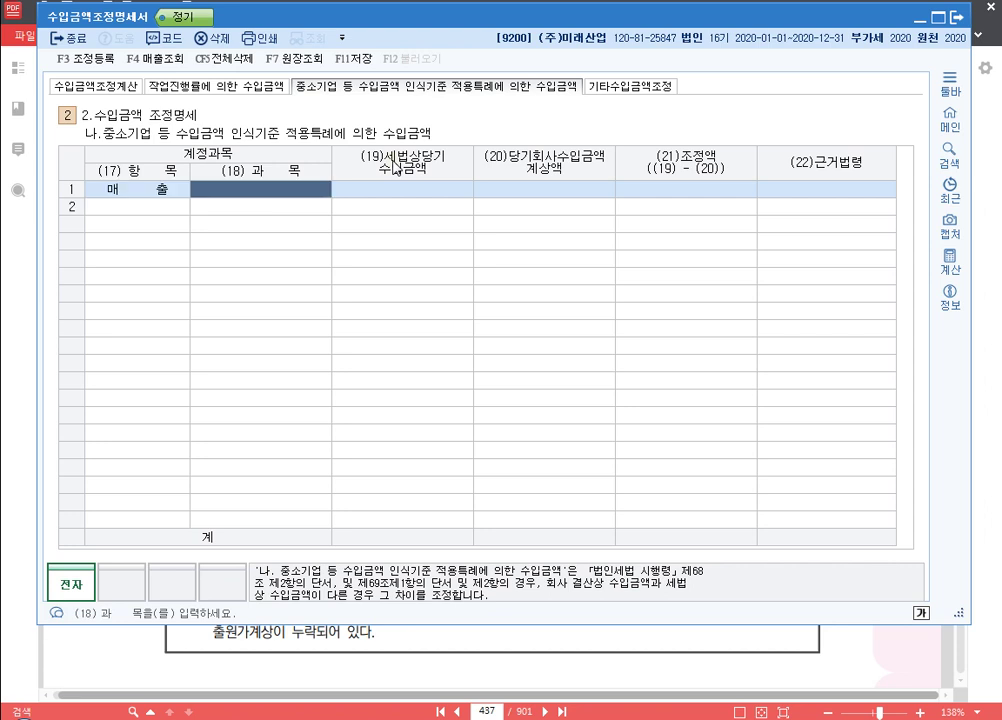
text(공사)
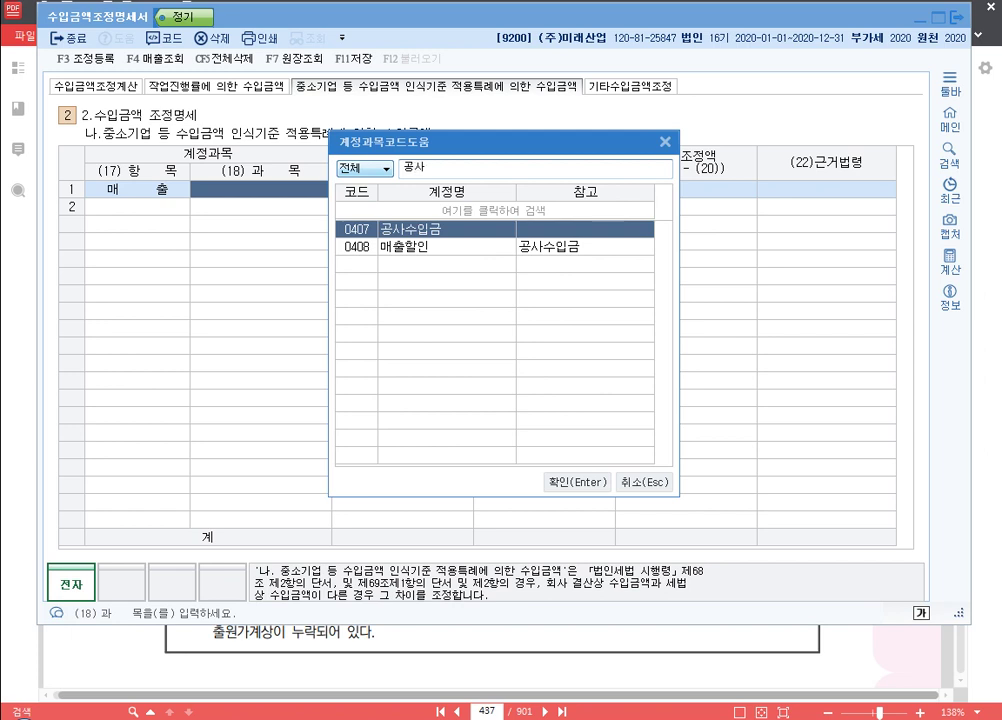
key(Return)
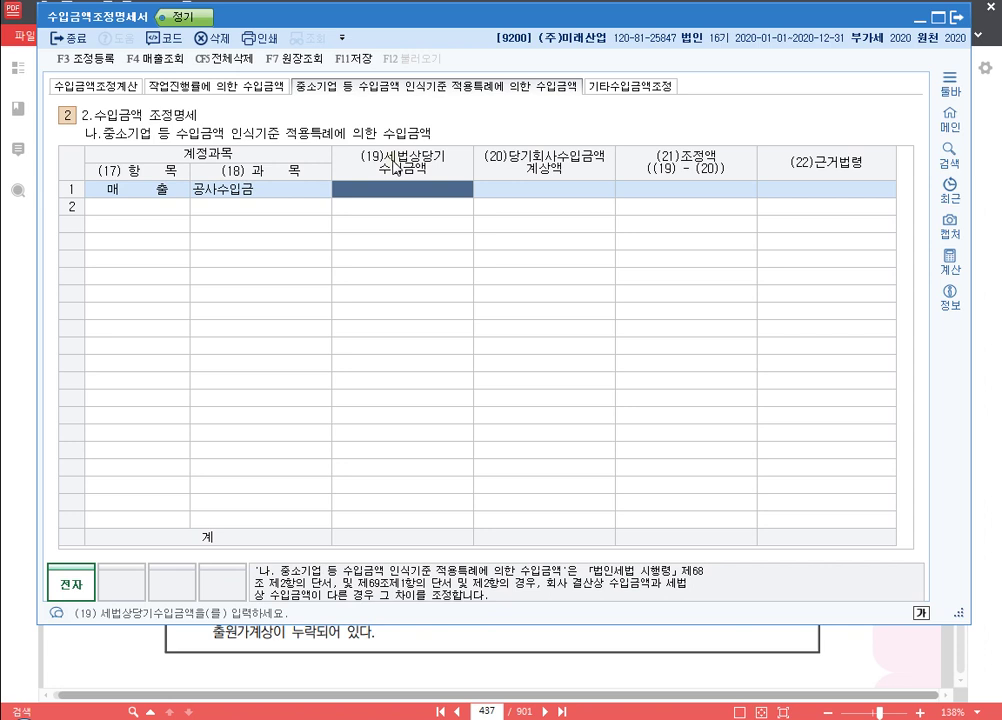
Step: Set the row's 당기회사수입금액계상액 to 280,000,000, leaving 세법상당기수입금액 blank, and enter 단기건설공사 특례 as the 근거법령
key(Return)
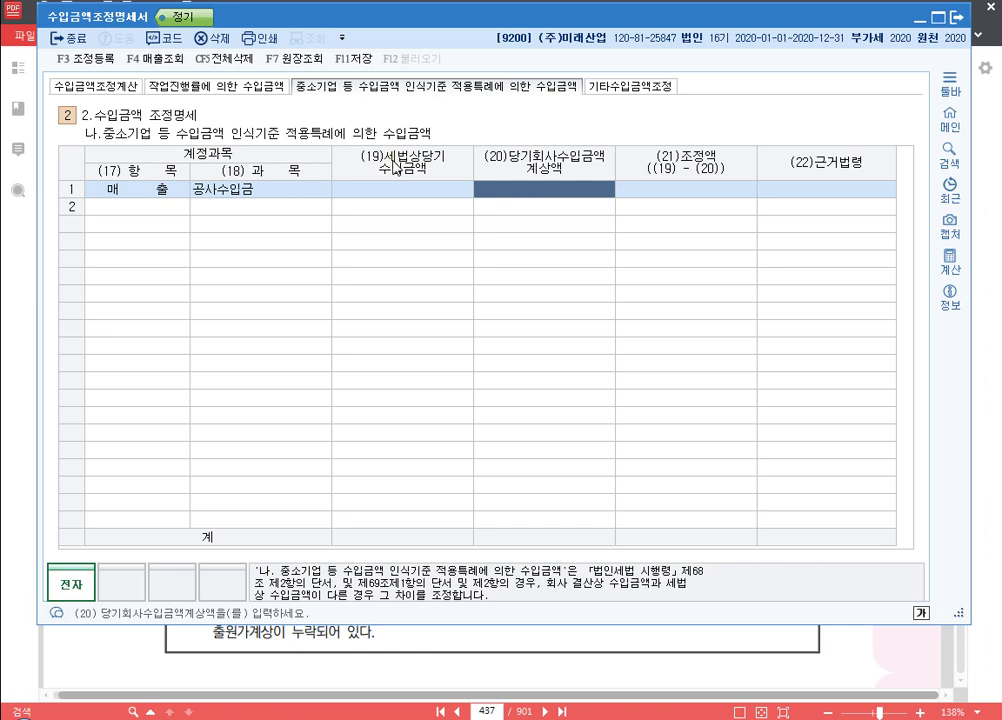
text(280000000)
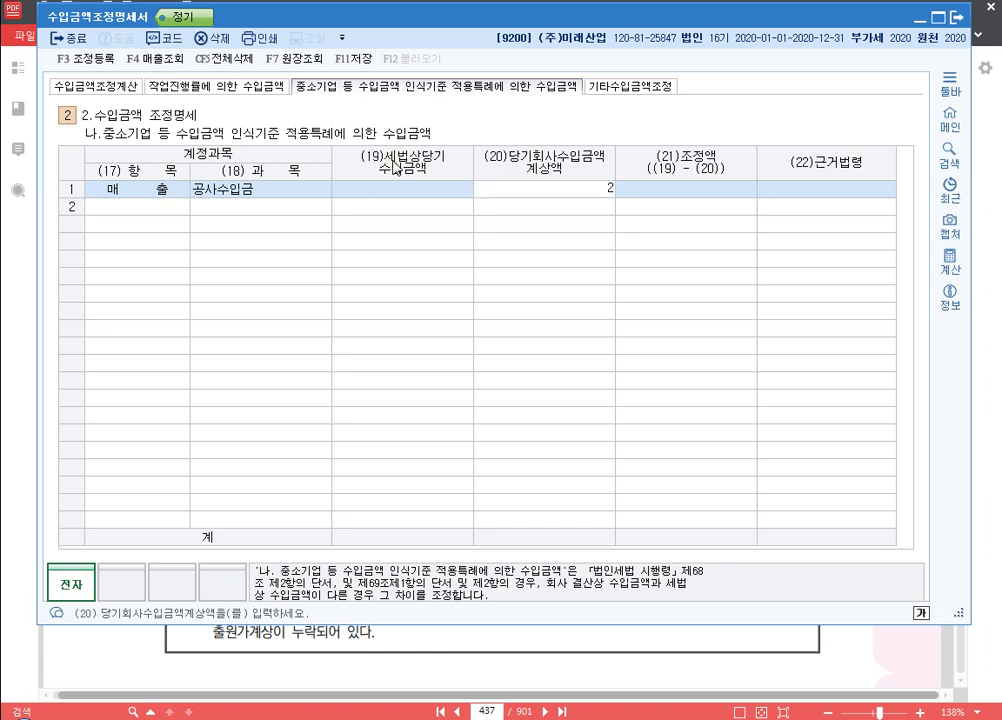
key(Return)
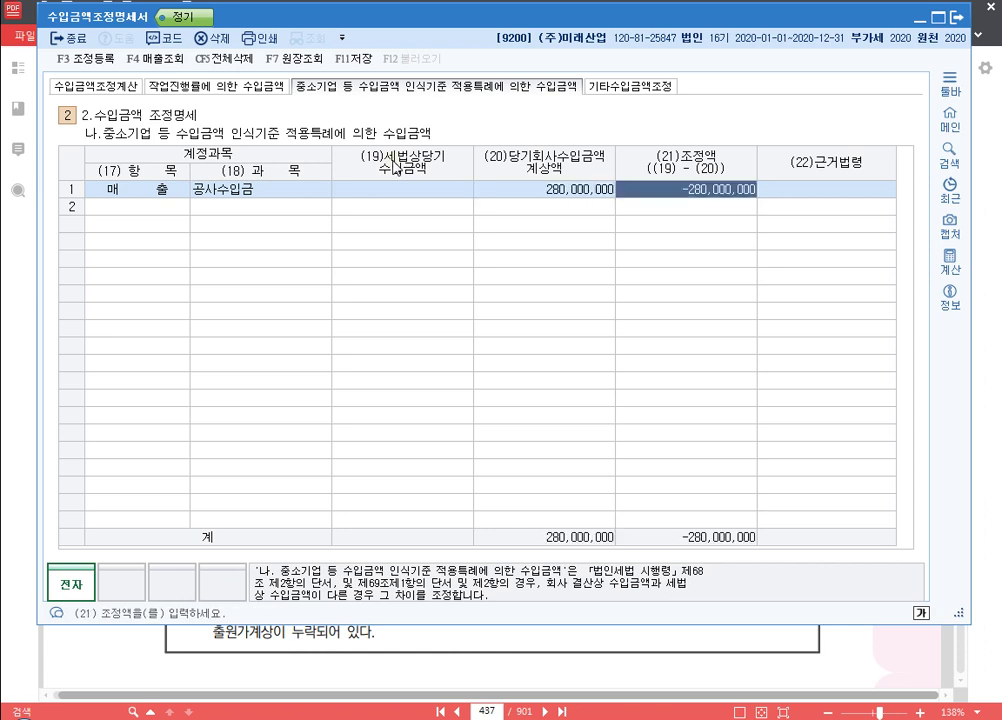
key(Return)
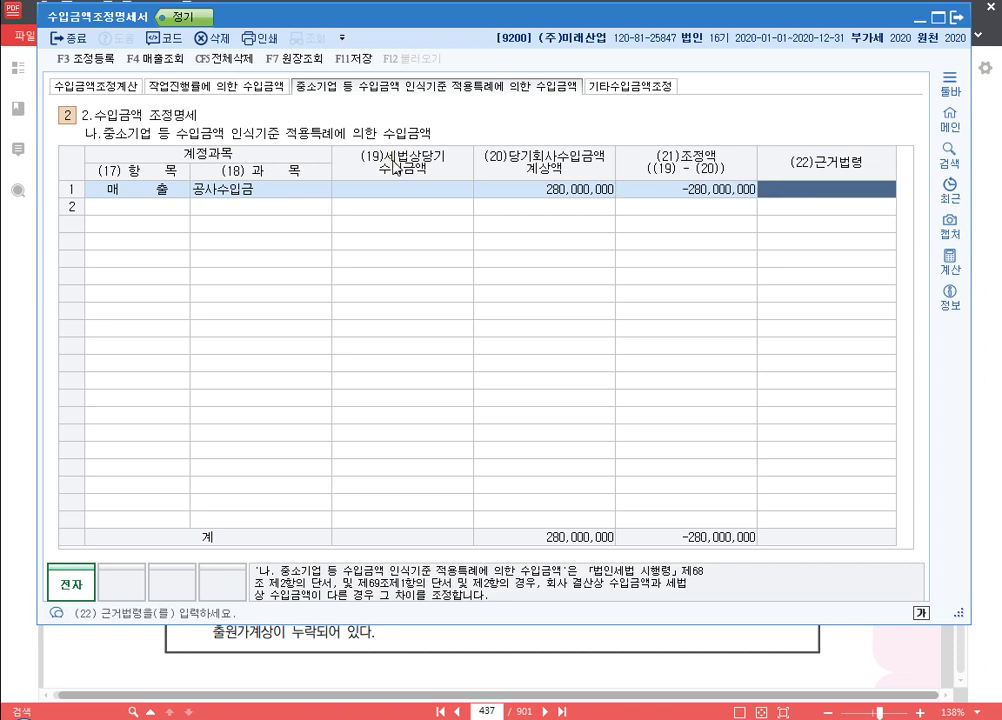
text(단기건)
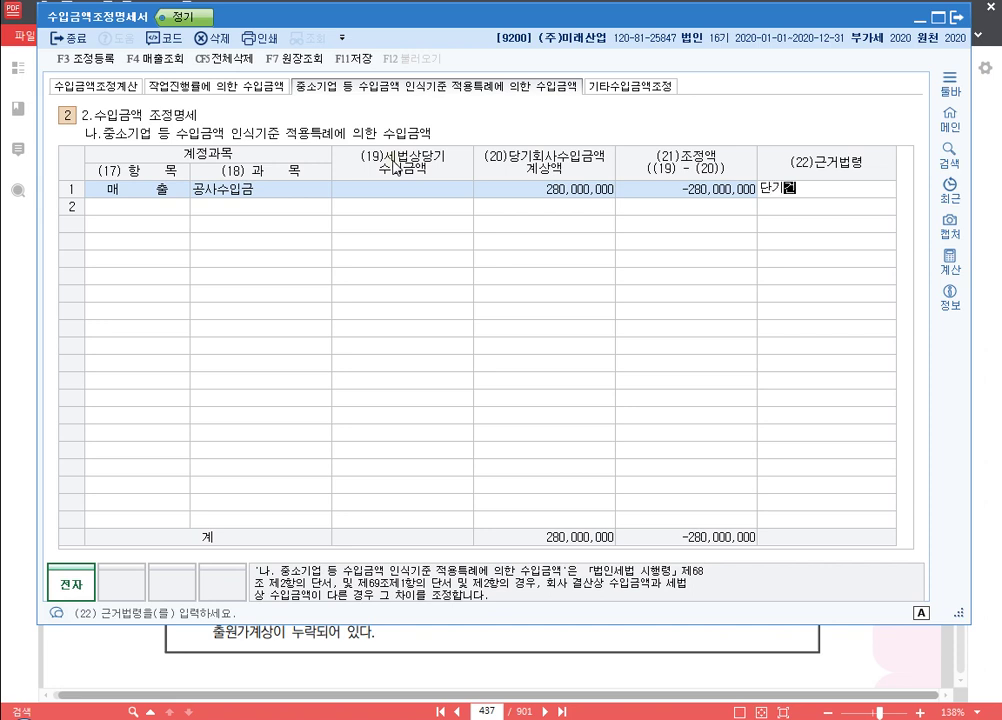
text(설공사 특례)
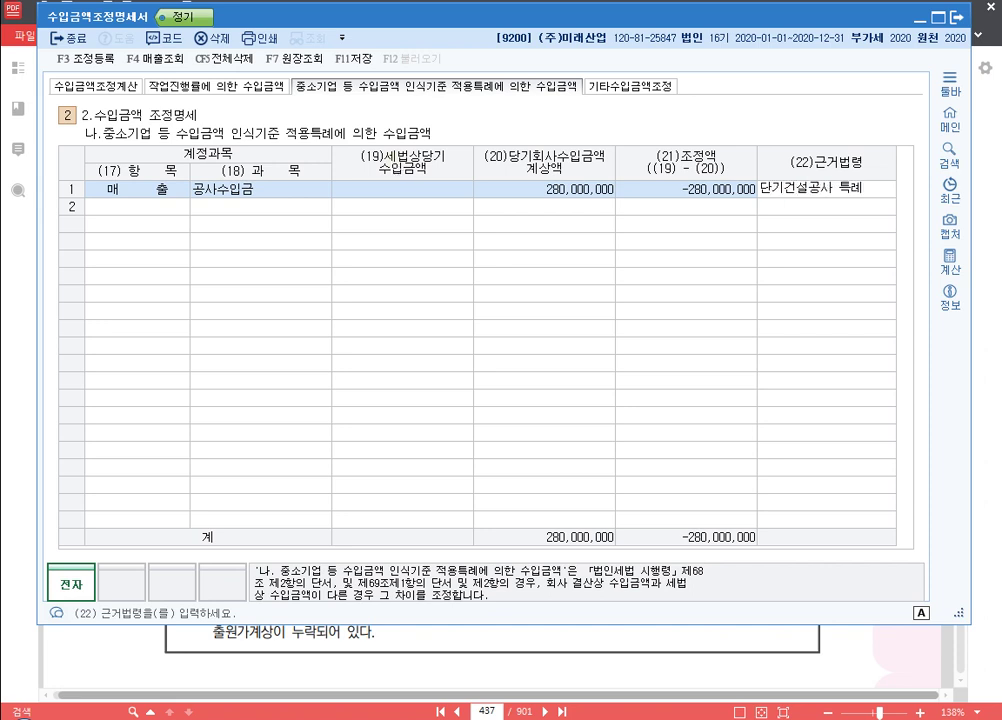
key(Return)
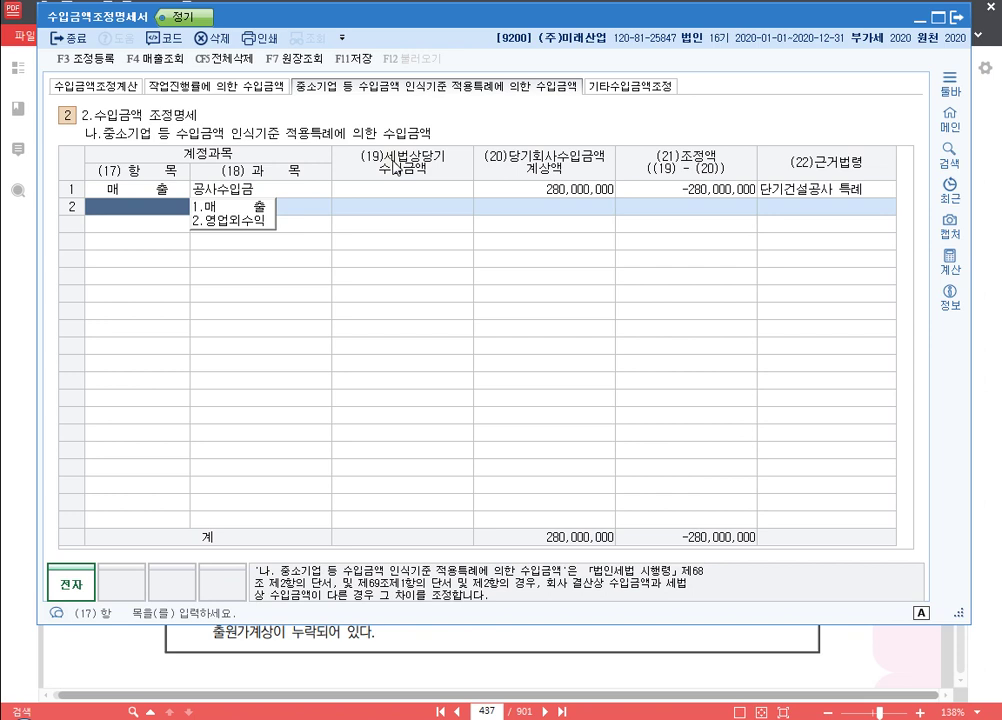
click(678, 190)
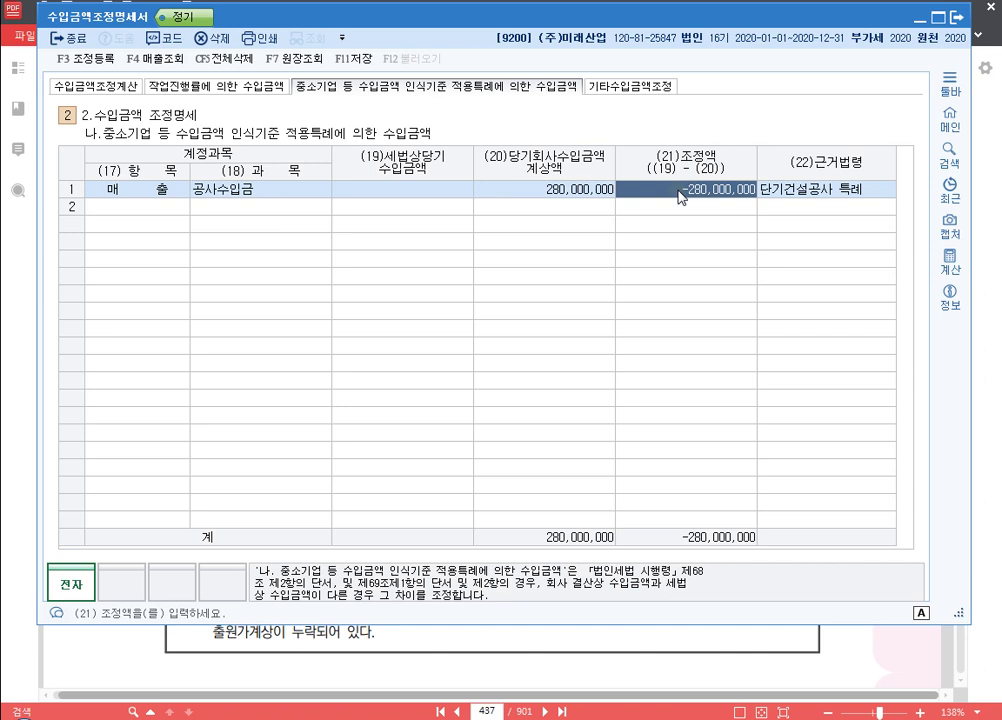
click(238, 192)
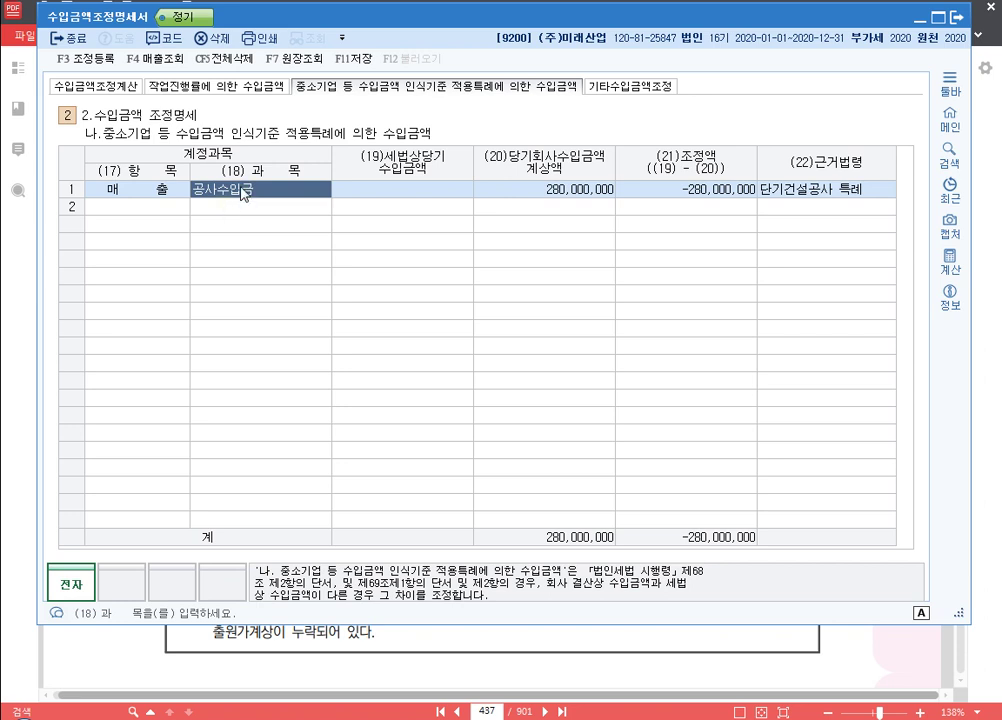
Step: In 수입금액조정계산, set the 공사수입금 row's 가산 to 43,850,000 and its 차감 to 280,000,000
click(119, 88)
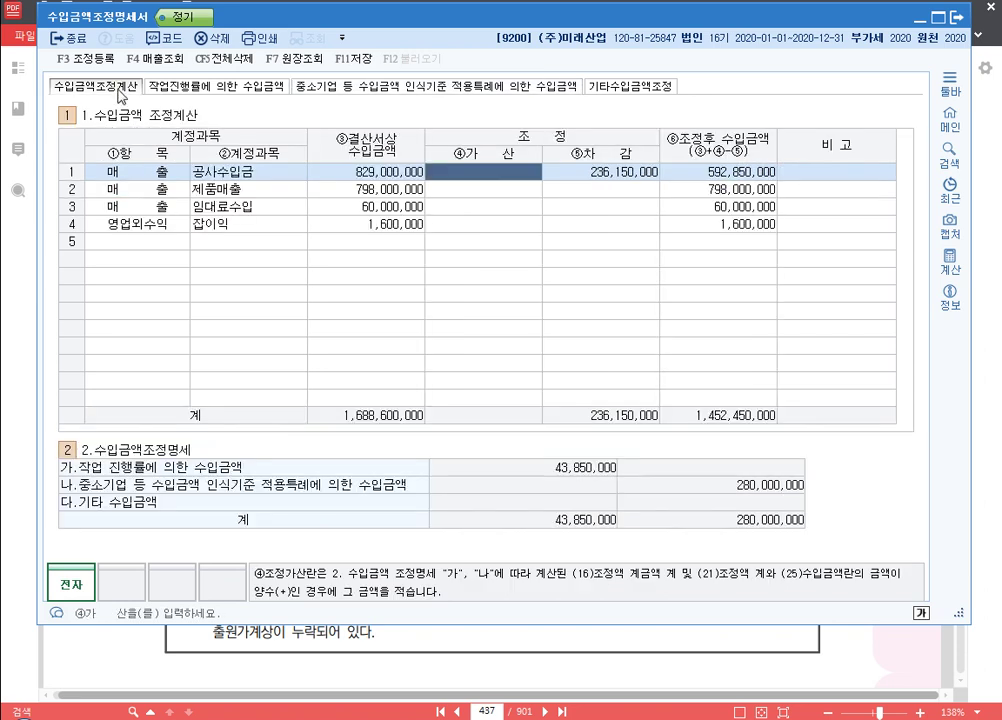
click(609, 175)
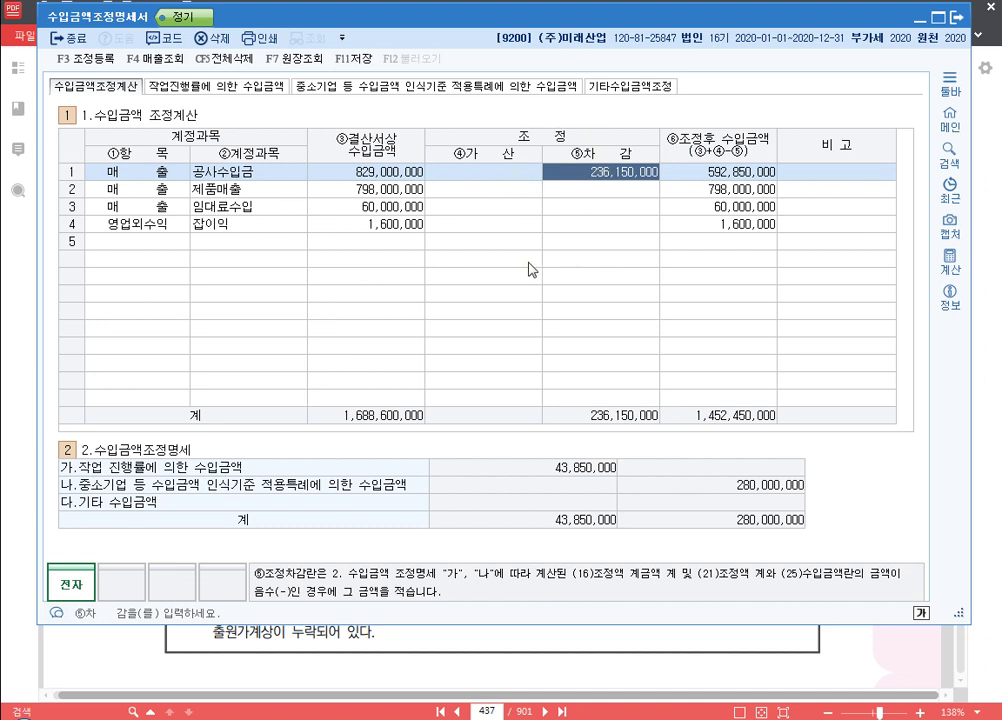
click(518, 175)
text(43850000)
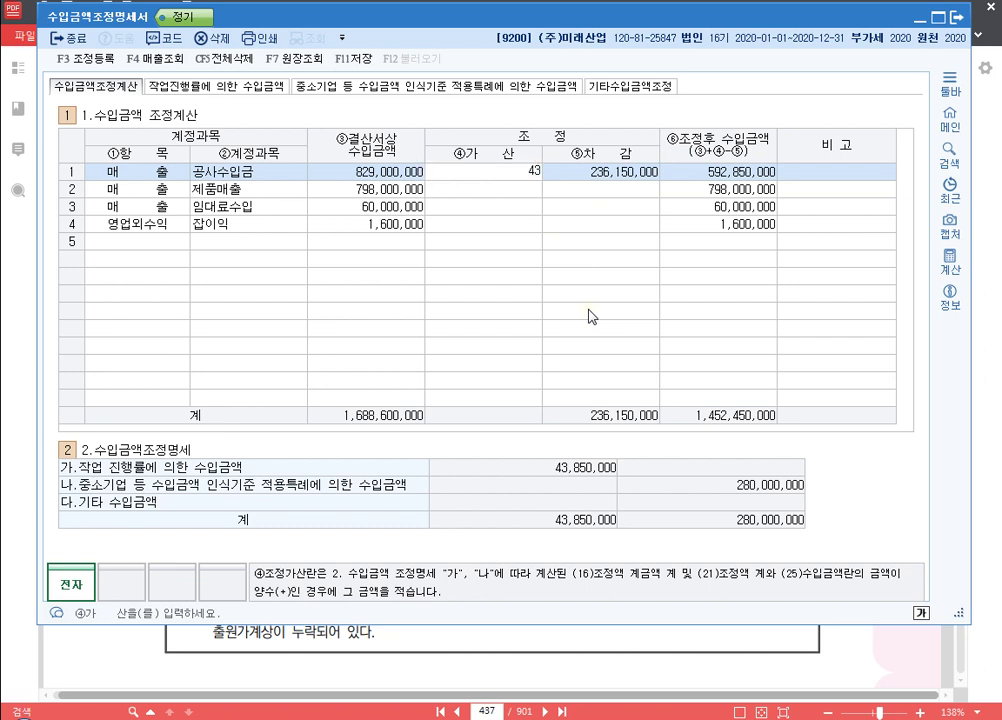
key(Return)
text(280,000,000)
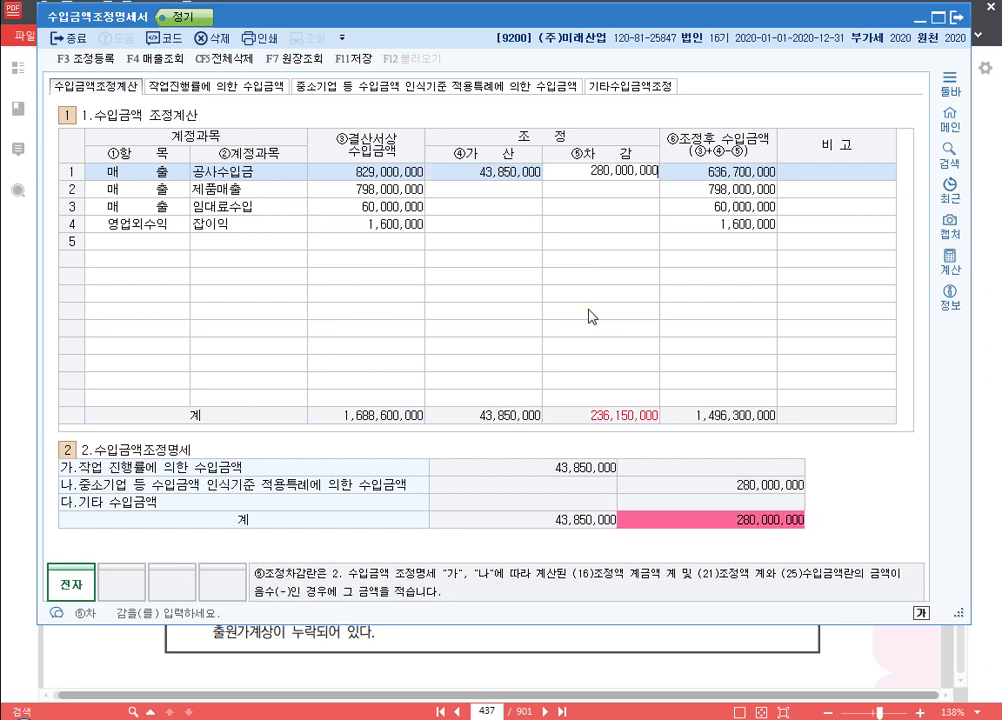
key(Return)
key(Up)
key(Right)
key(Right)
key(Right)
key(Right)
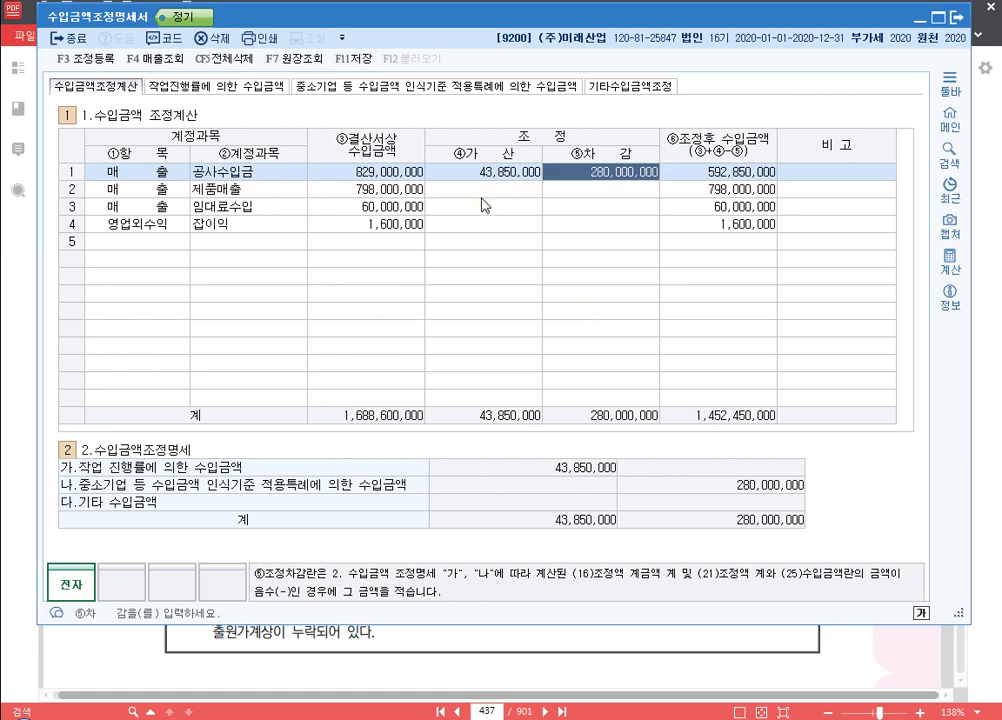
Step: Compare the 조정액 figures in the 작업진행률 and 중소기업 특례 schedules with the 공사수입금 가산 and 차감 amounts
click(252, 87)
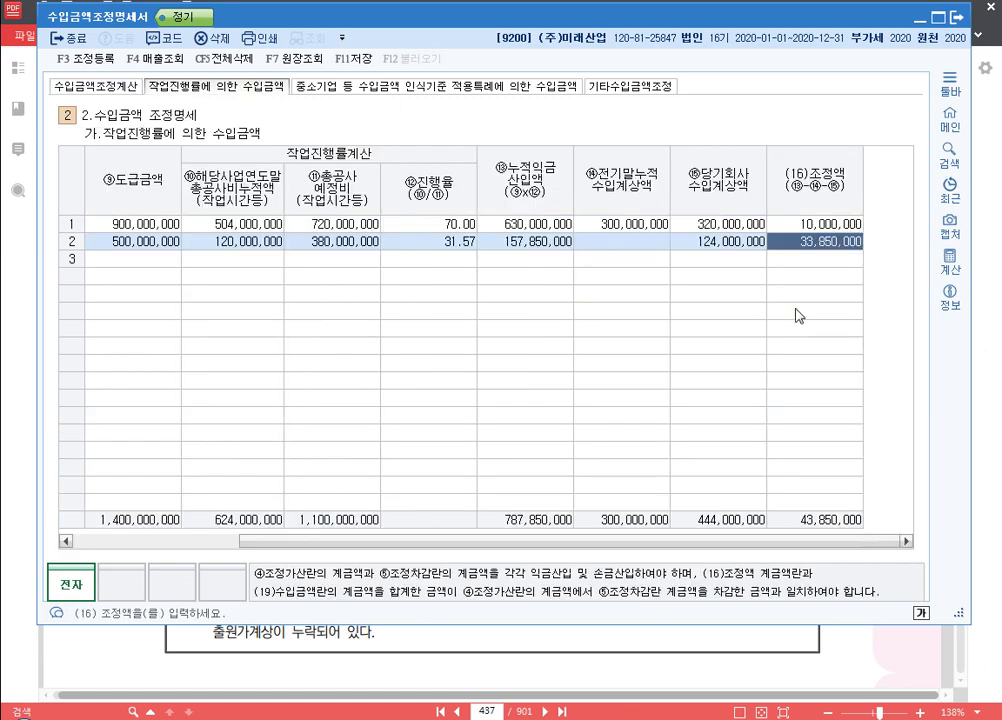
key(Up)
click(836, 243)
click(425, 87)
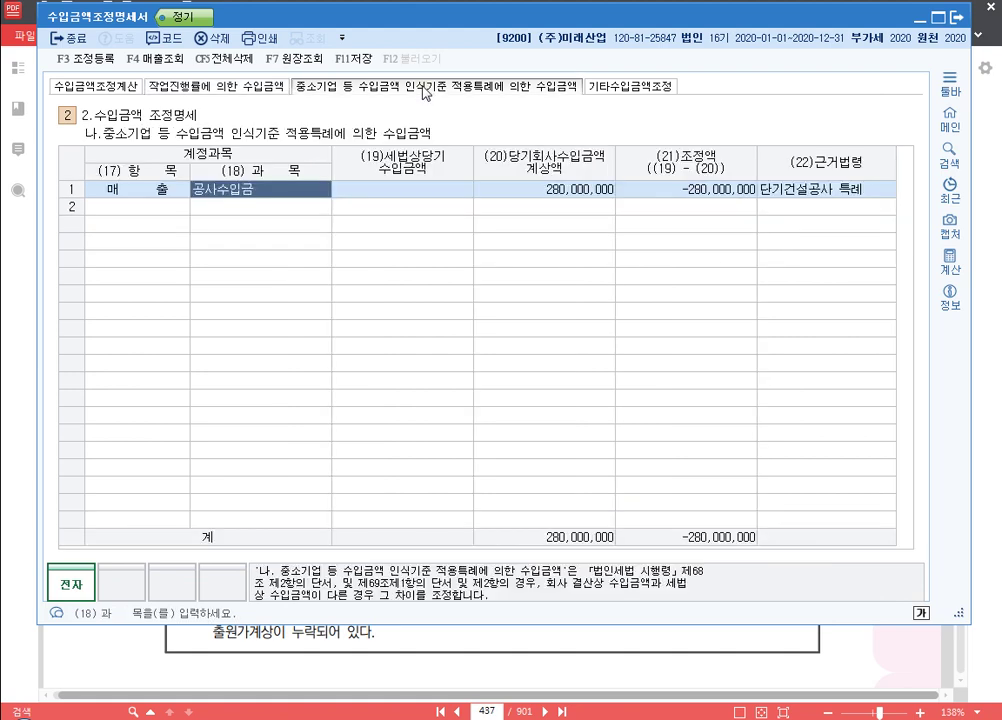
click(714, 195)
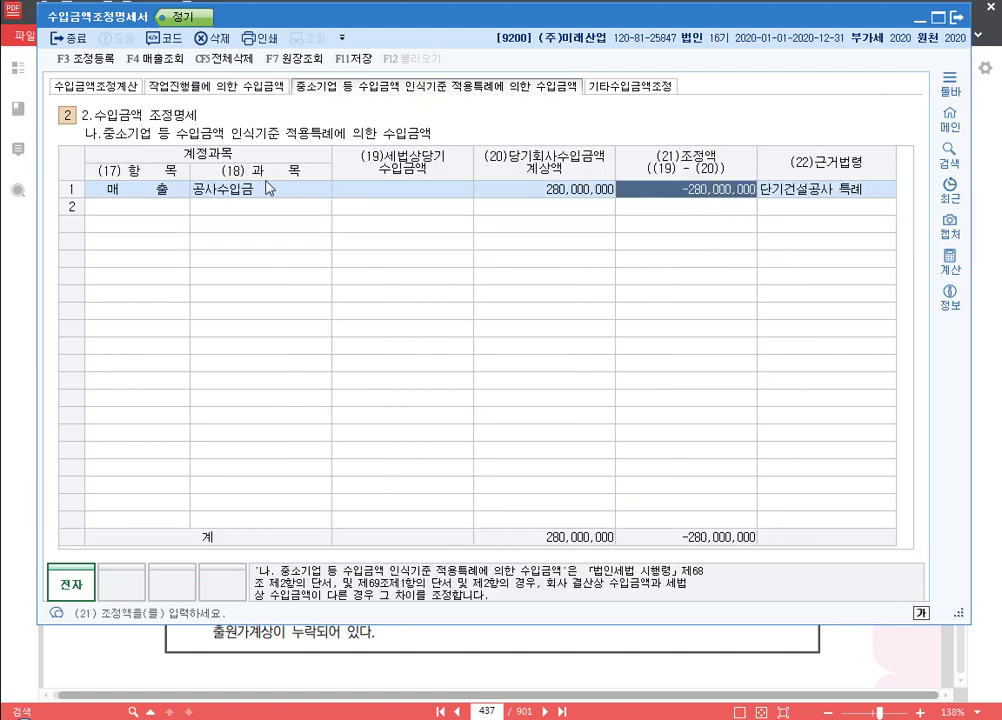
click(100, 88)
click(492, 175)
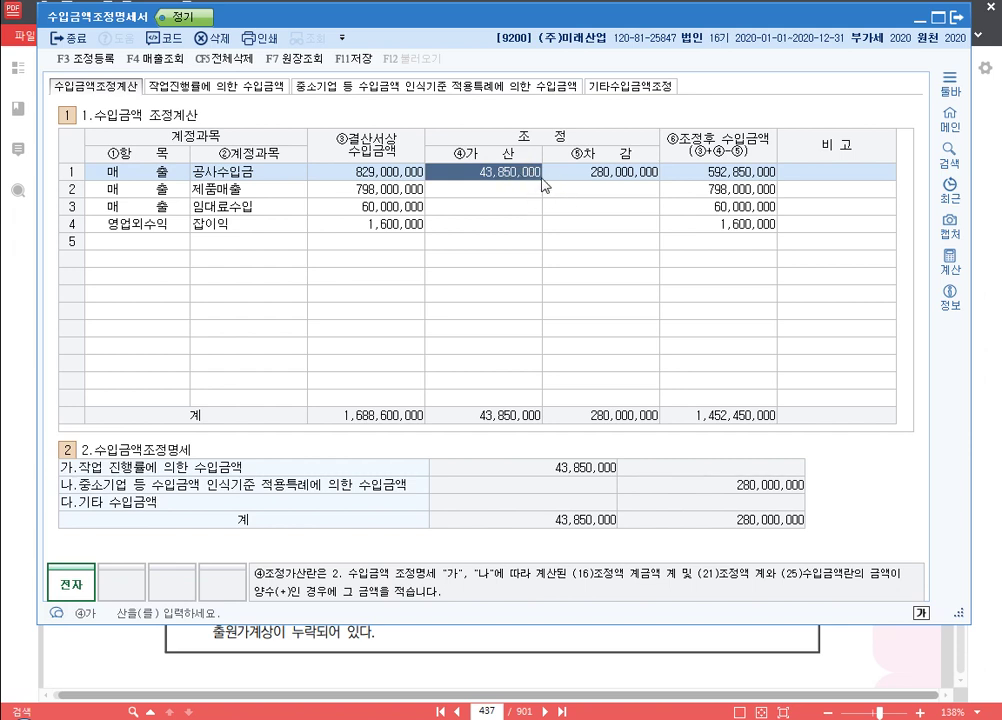
click(600, 172)
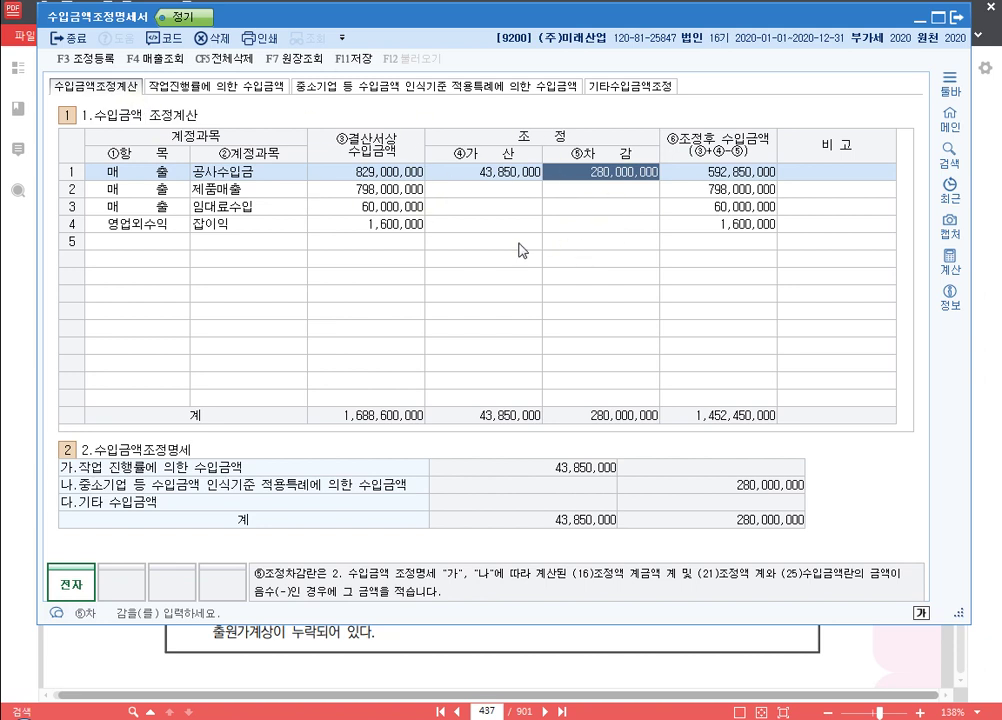
click(453, 87)
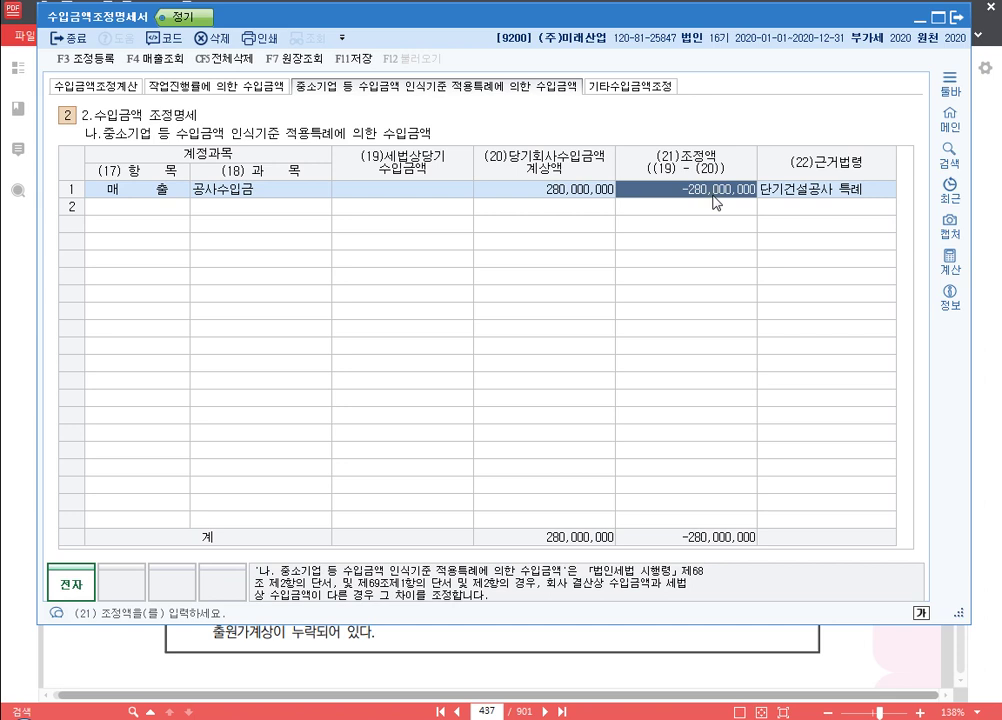
Step: Check the 무태교량신축 project's 회사계산수입계상액 in the PDF's contract table, and return to the 수입금액조정명세서
click(413, 718)
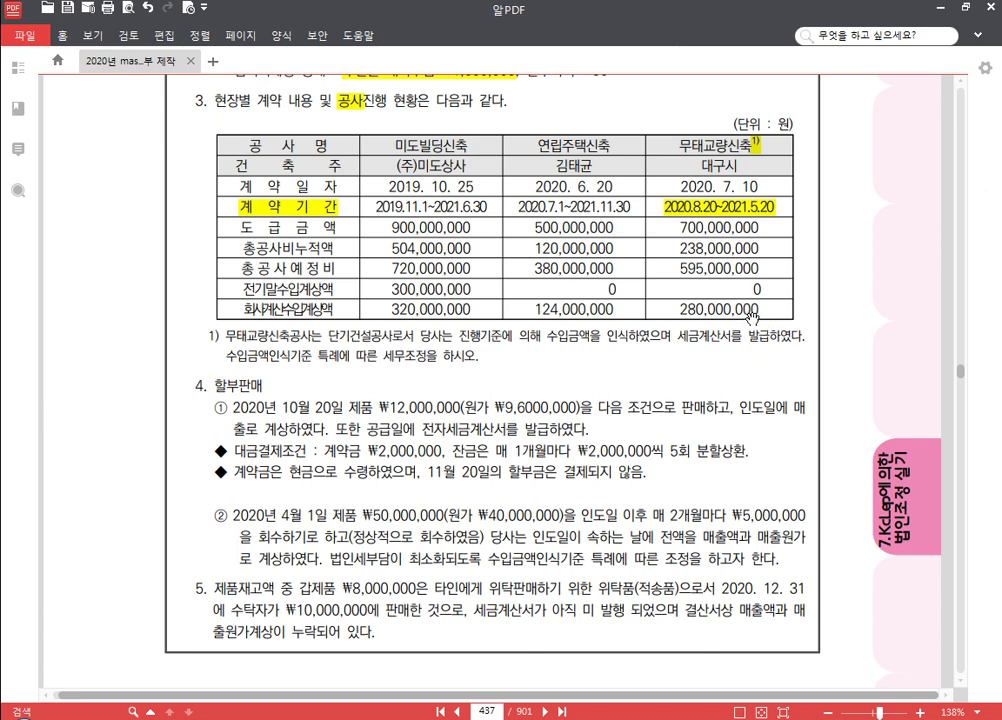
key(ctrl)
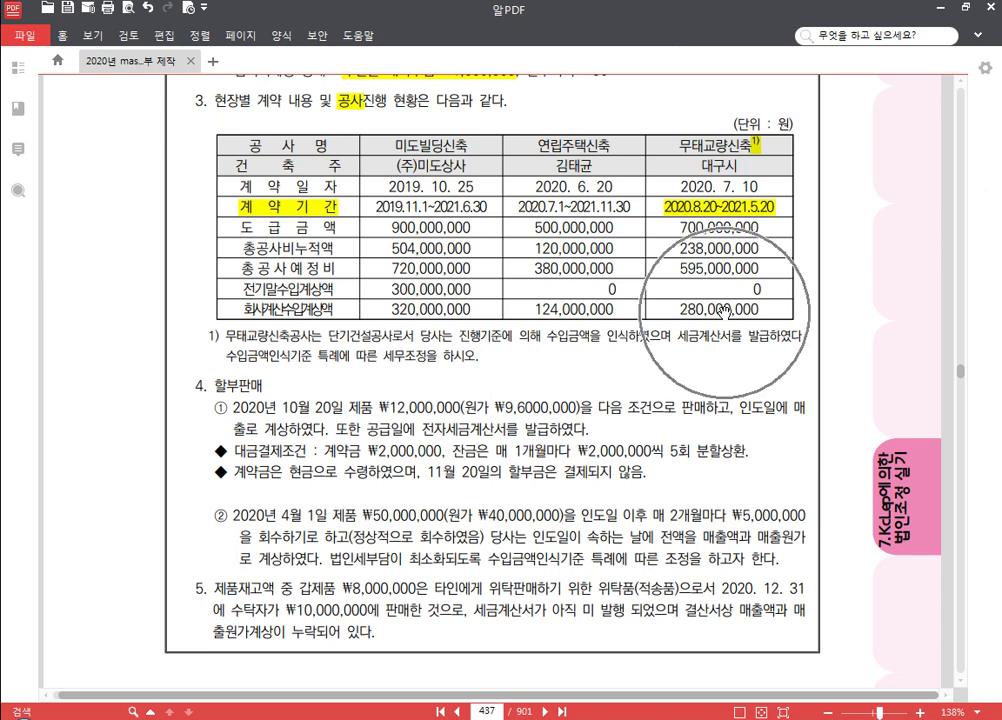
key(ctrl)
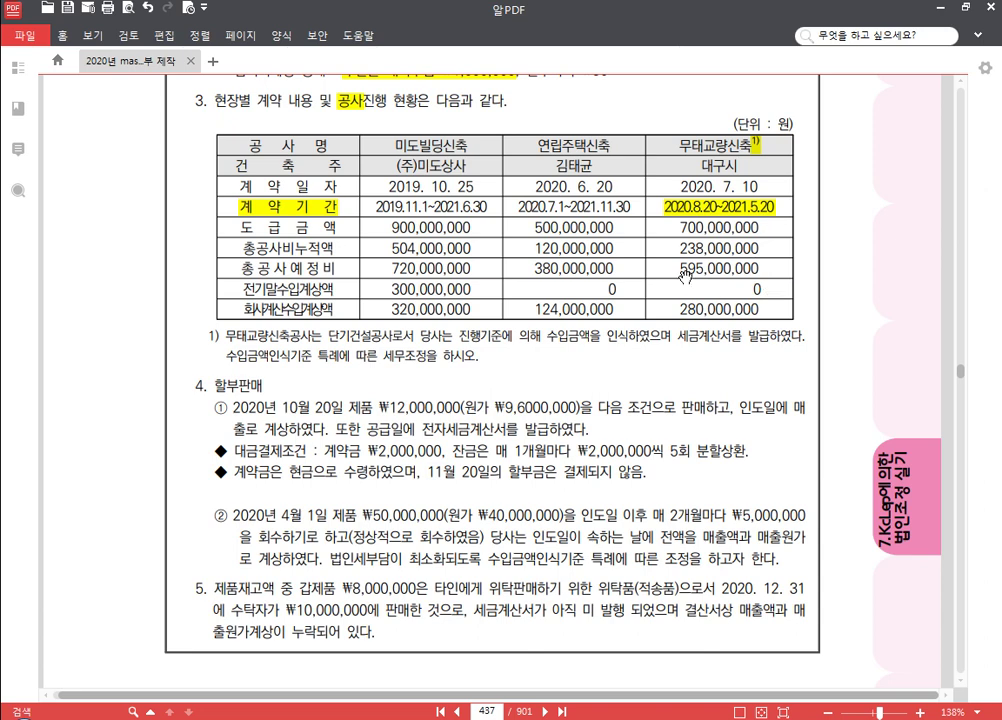
click(515, 718)
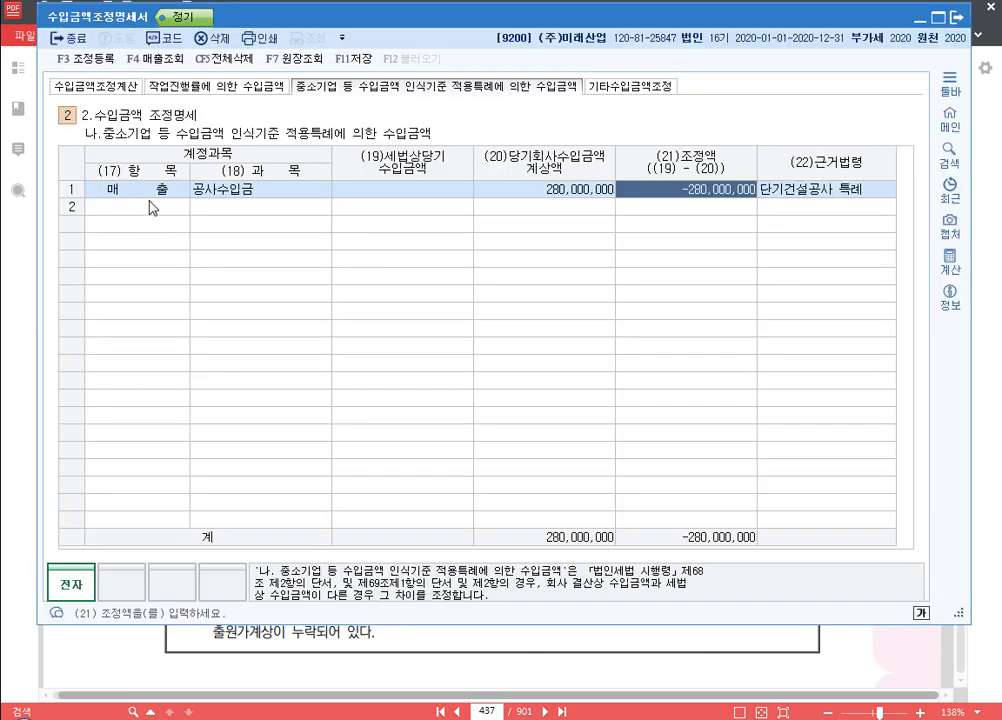
Step: In 조정 등록, register 단기건설공사(특례) under 손금산입 및 익금불산입 with 280,000,000 and 유보발생 as the 소득처분
click(95, 62)
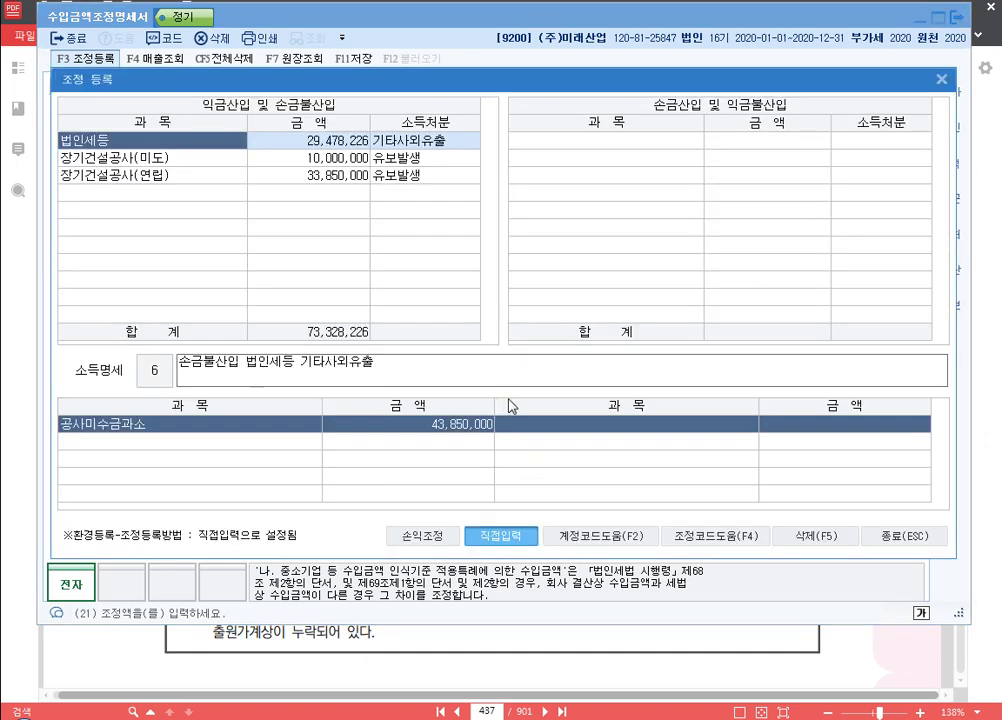
click(607, 145)
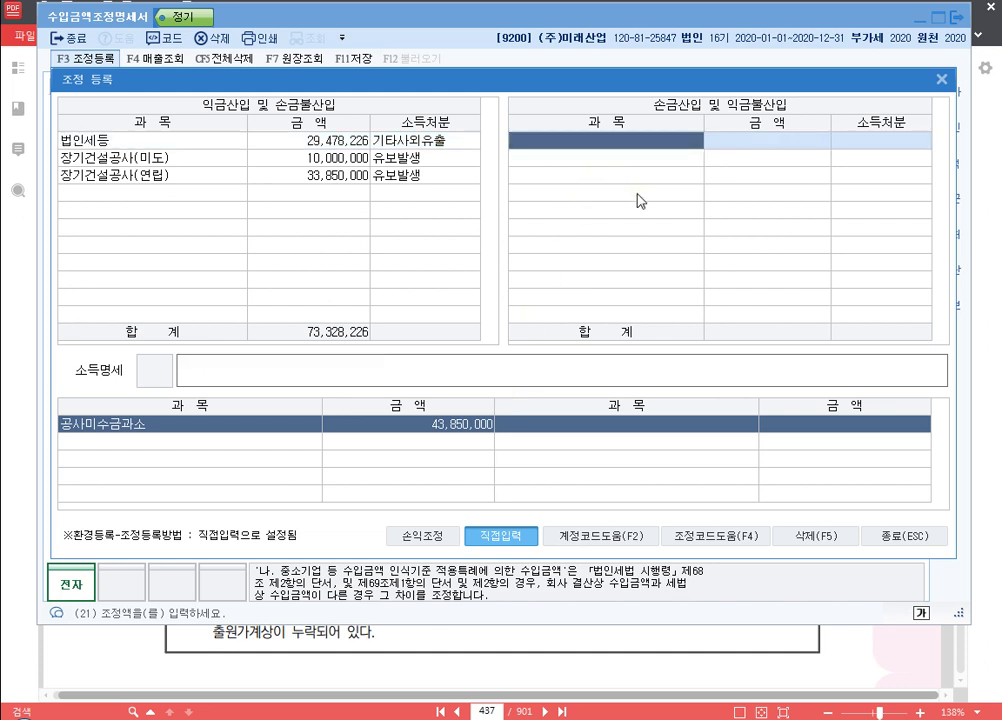
text(단기건설)
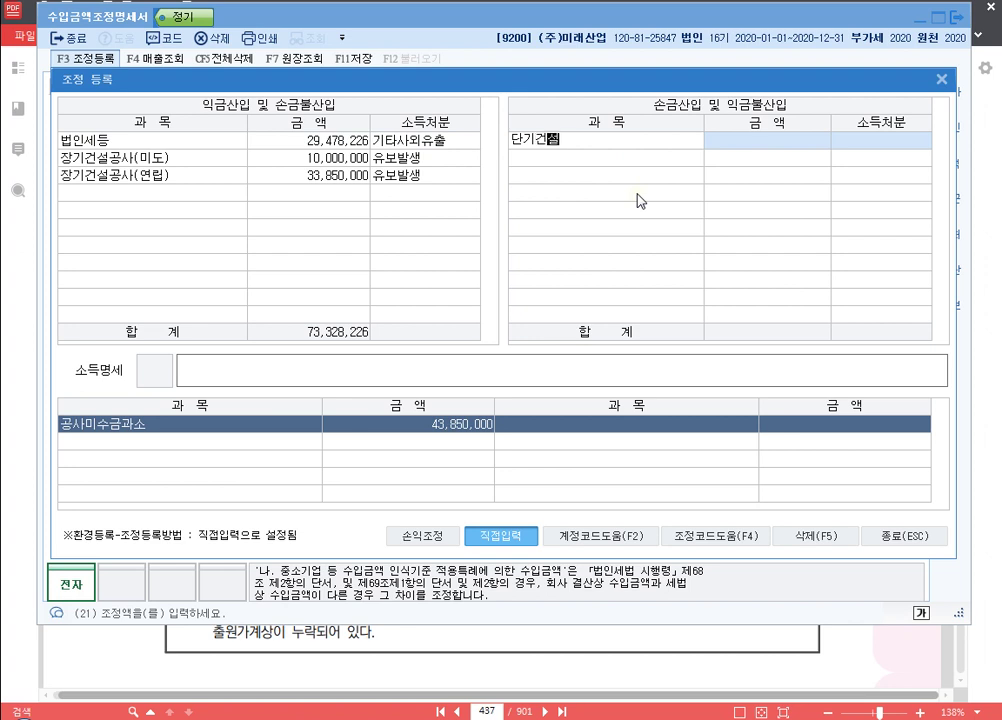
text(공사(특례))
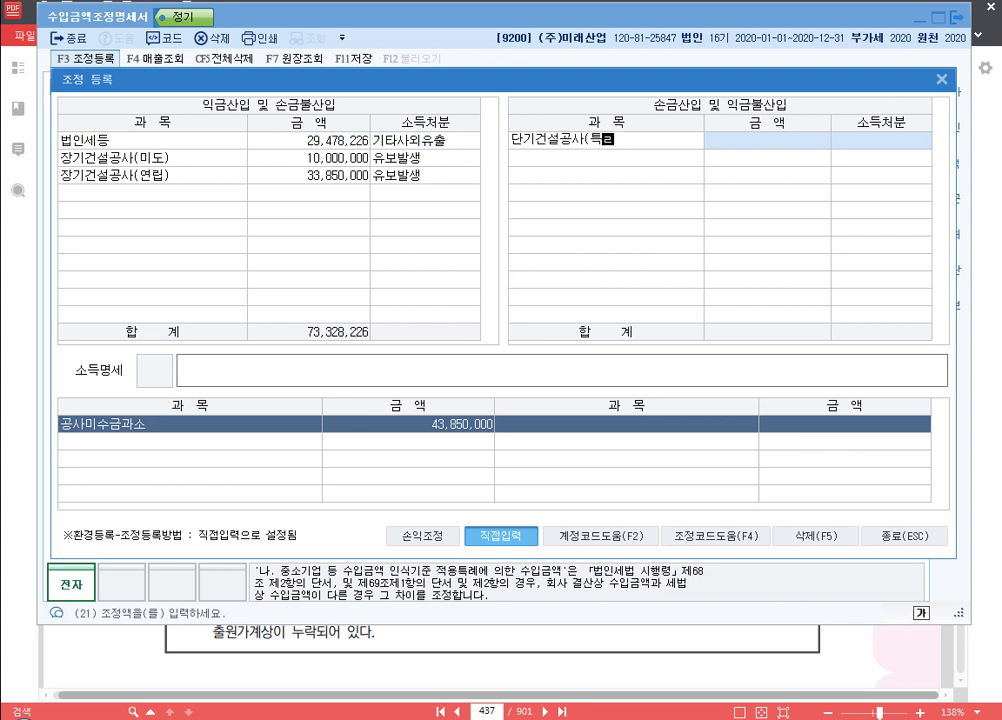
key(Return)
text(280000000)
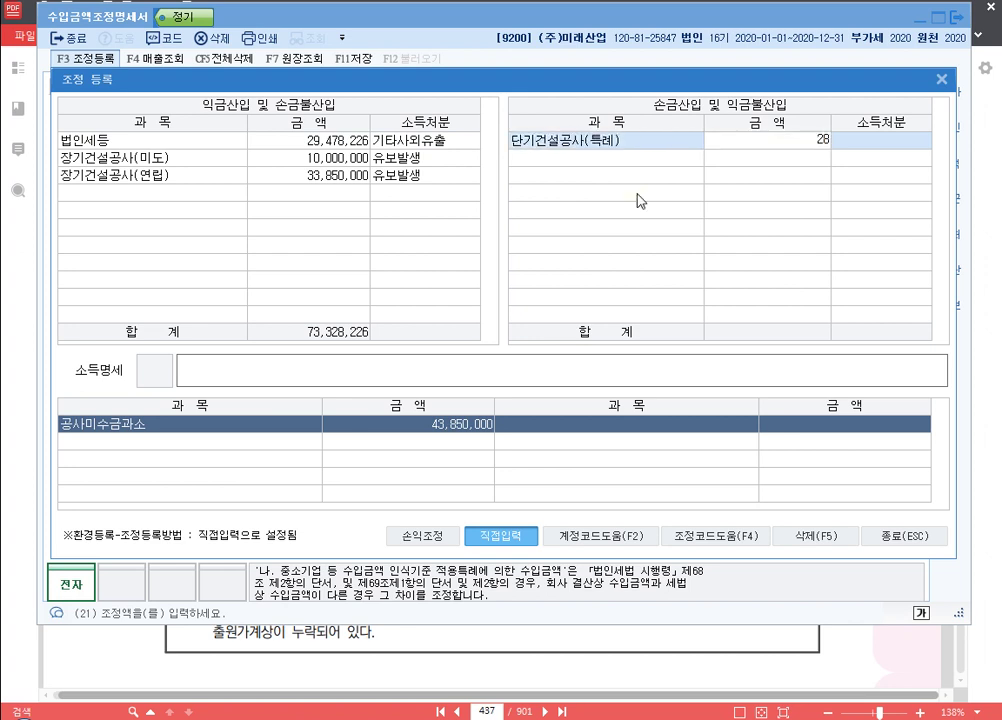
key(Return)
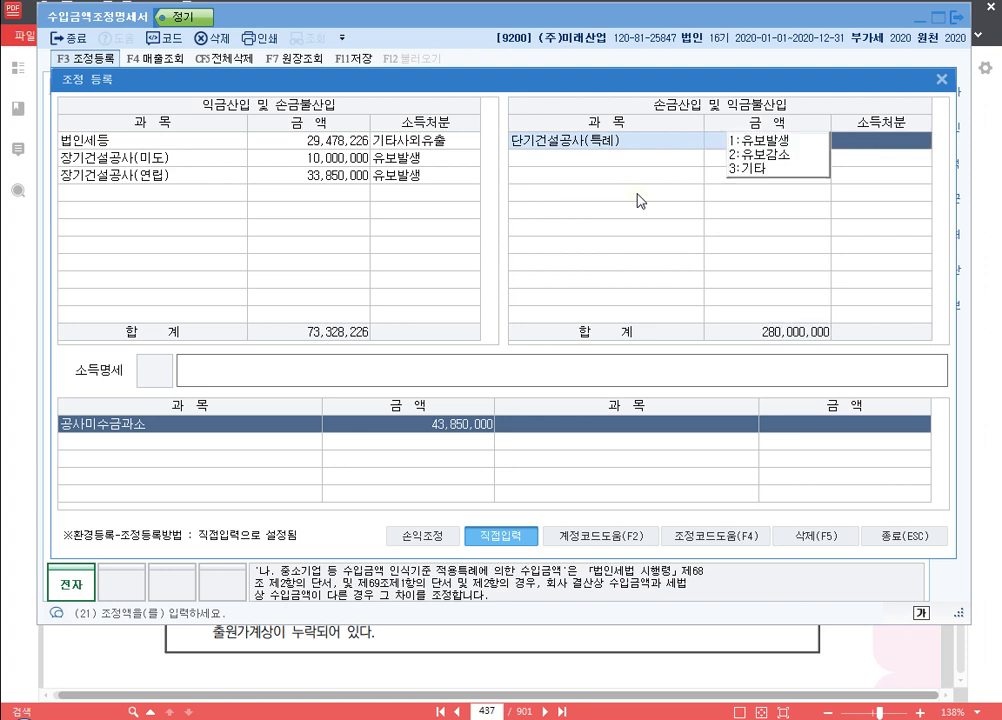
key(1)
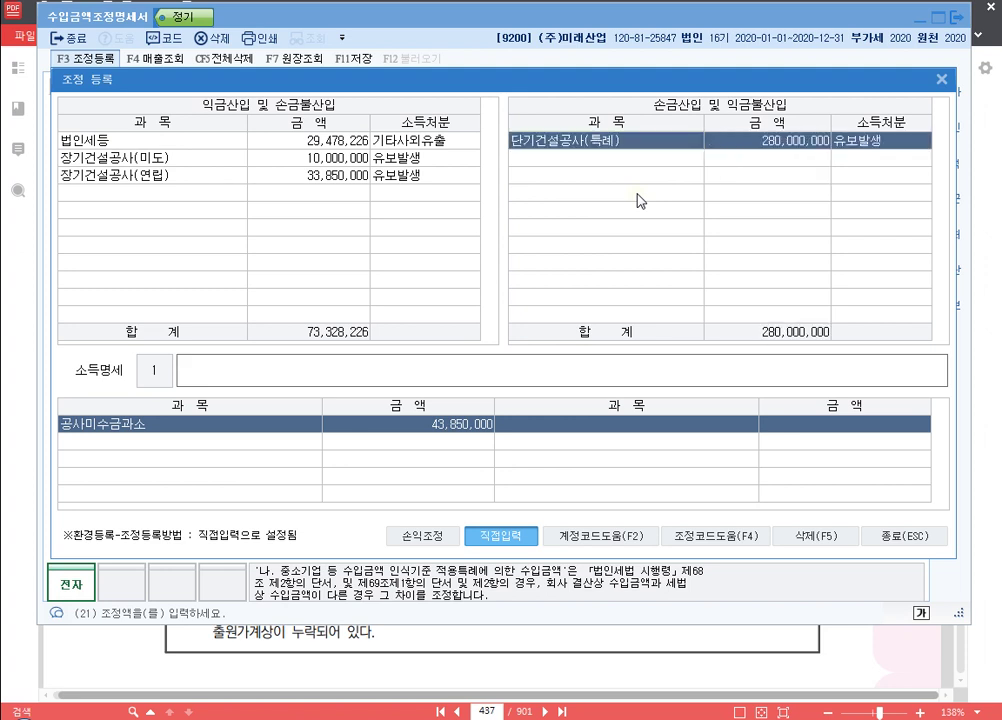
Step: Enter 익금불산입 단기건설공사(특례) 유보 as the 소득명세 of the 단기건설공사(특례) adjustment
text(익금불산ㅇ)
text( 단)
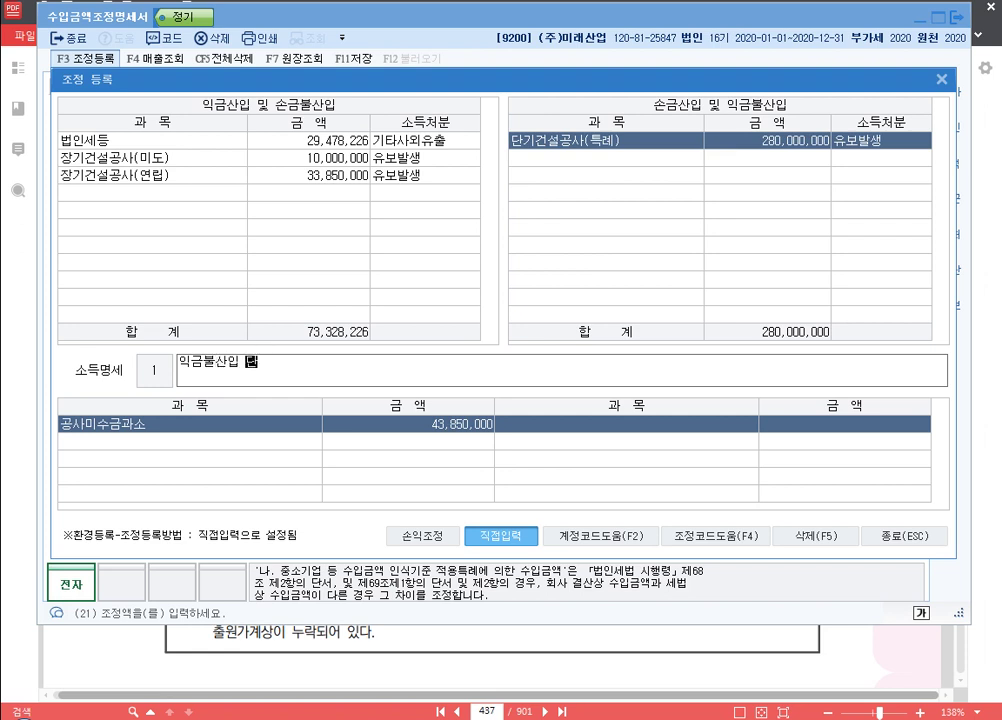
text(기건설공사(특)
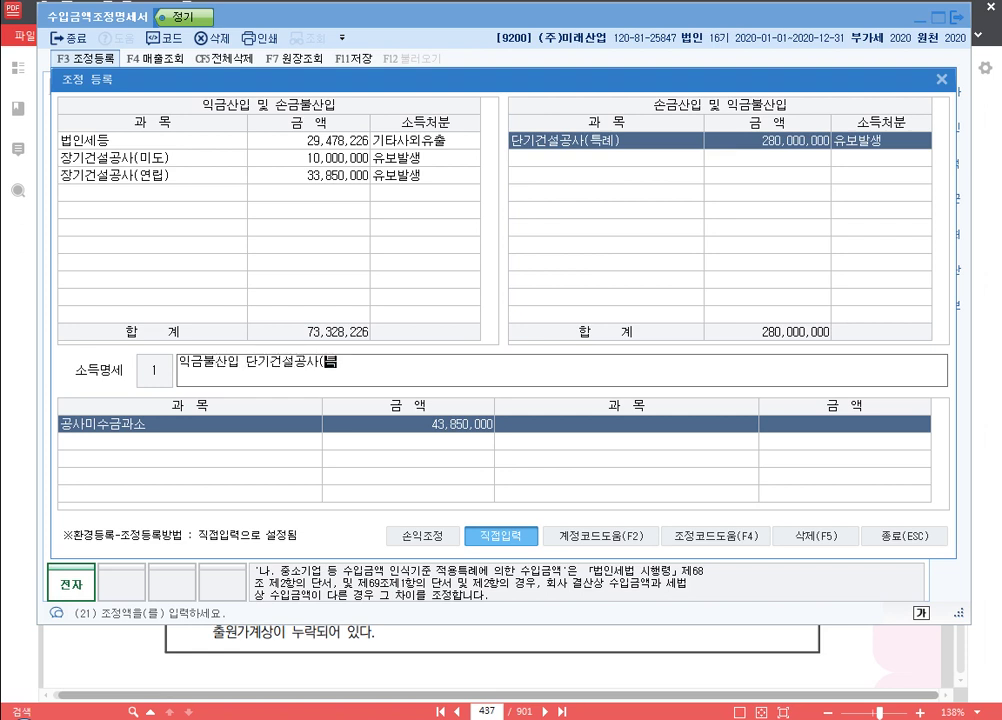
text(례) 유보)
key(Return)
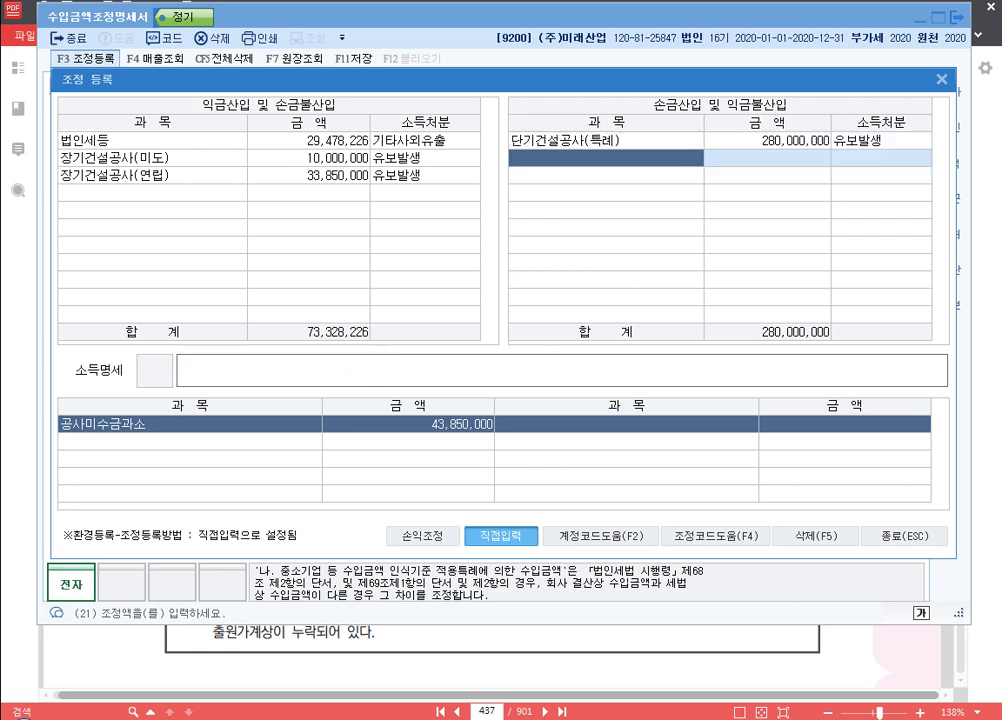
key(Up)
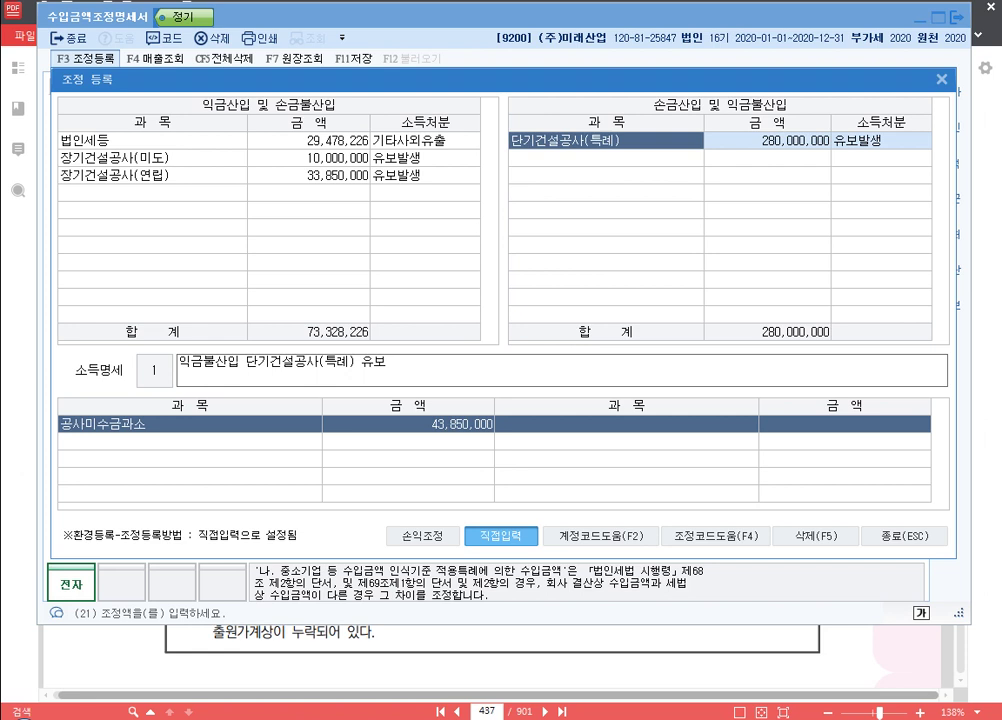
Step: Add 단기건설공사원가(특례) under 익금산입 및 손금불산입 with 238,000,000 and 유보발생 as the 소득처분
key(Left)
key(Down)
key(Down)
key(Down)
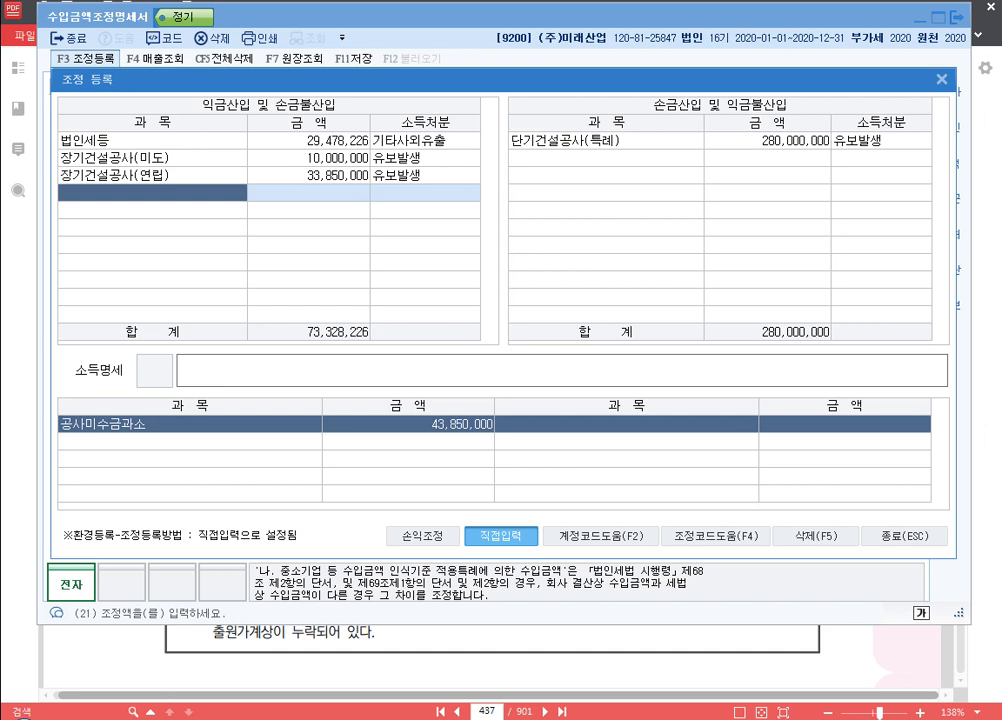
text(단기건설)
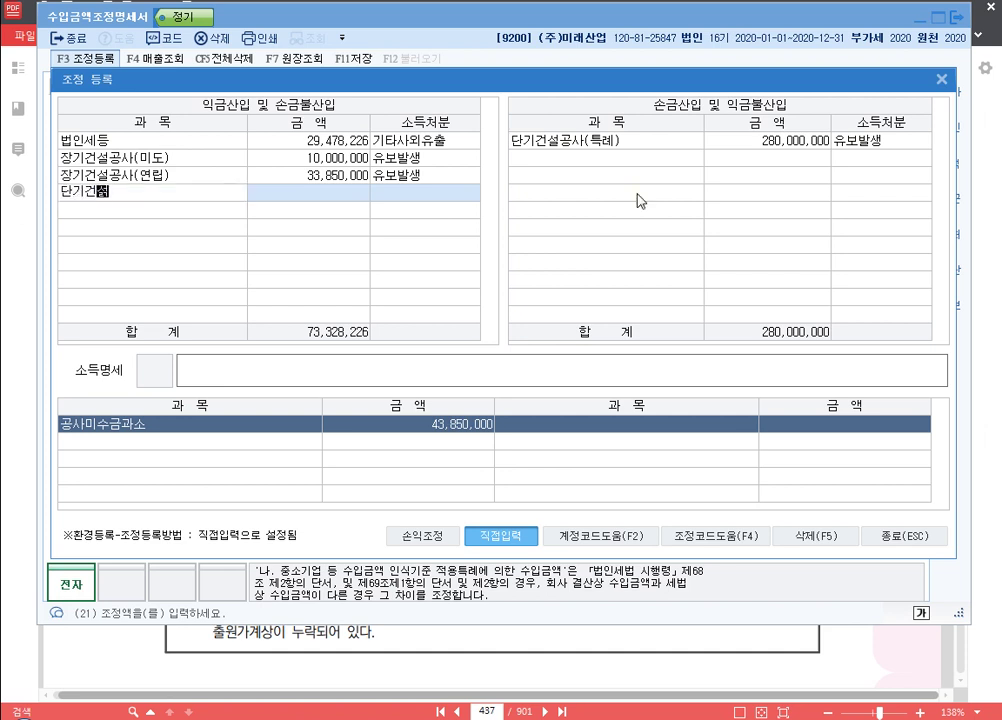
text(공사원가(특)
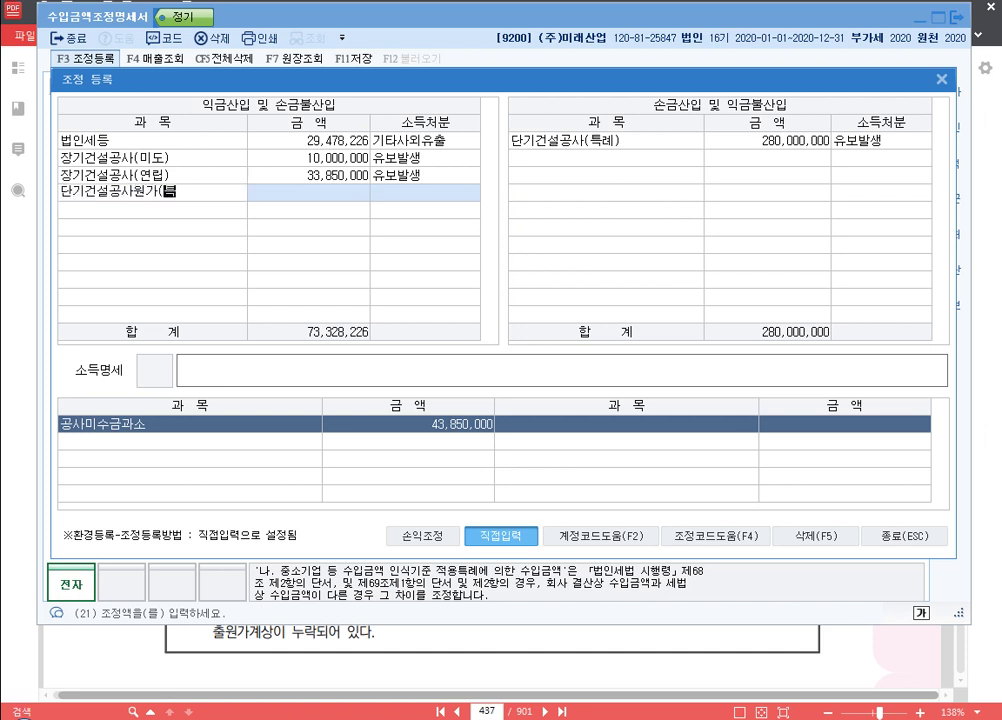
text(례))
key(Return)
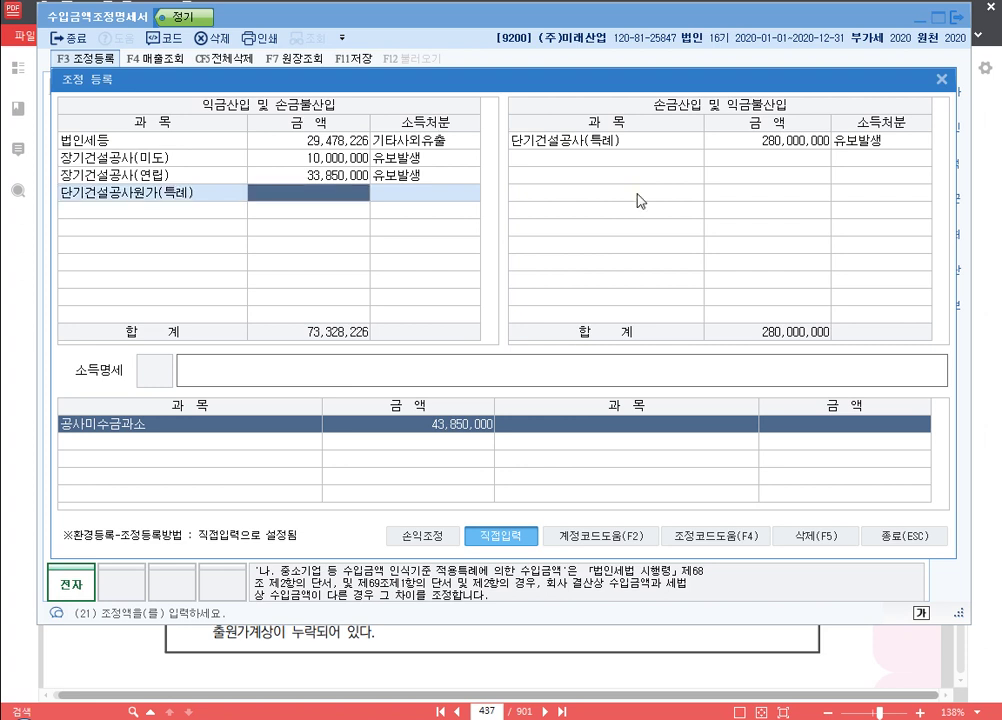
text(238000000)
key(Return)
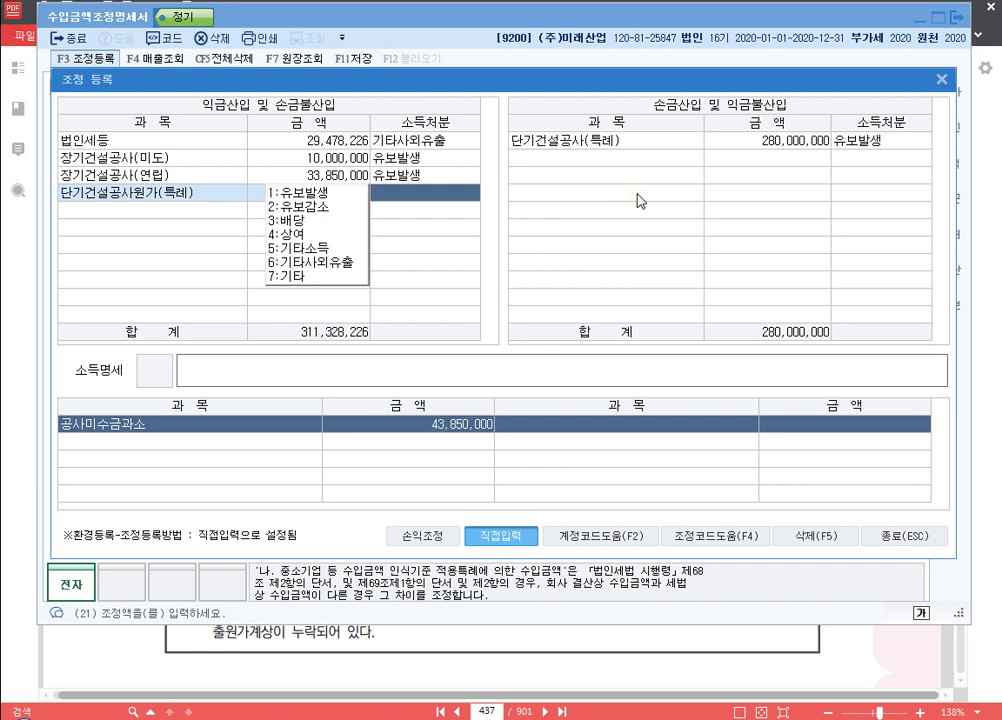
text(1)
key(Return)
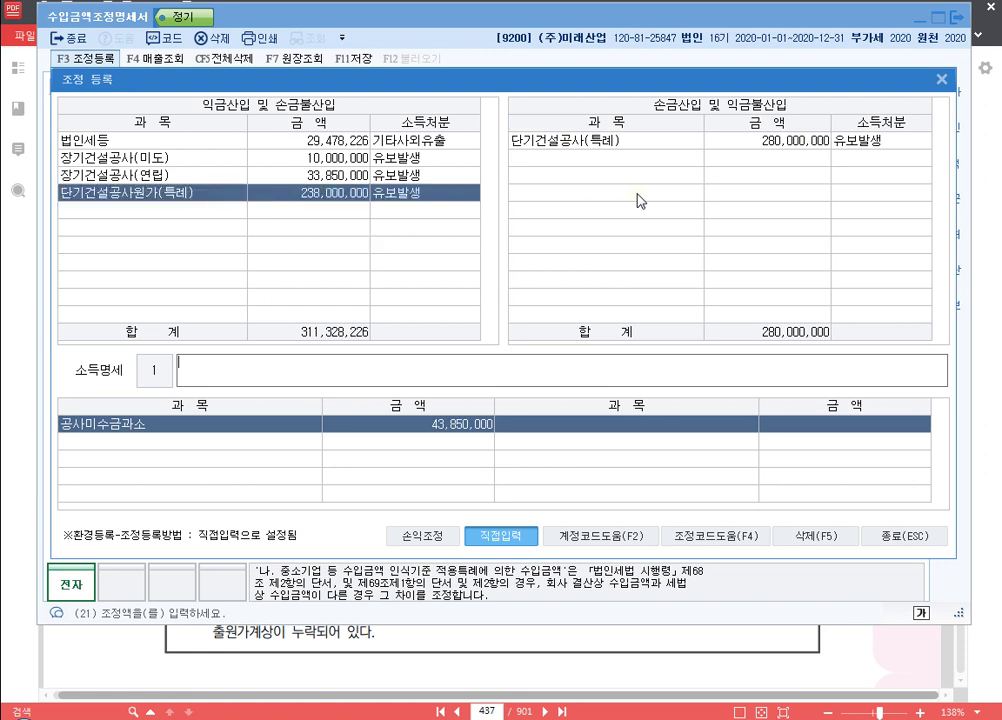
Step: Enter 손금불산입 단기건설공사원가(특례) 유보 as the 소득명세 of the 단기건설공사원가(특례) adjustment
text(손금불산ㅇ)
text(입 단기건설공)
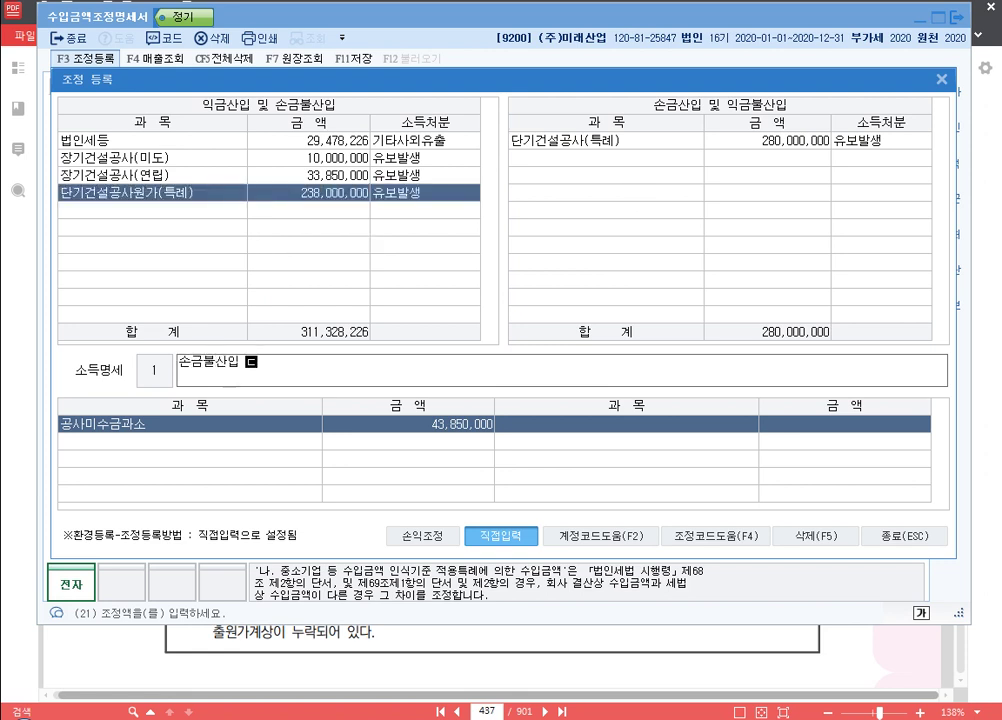
text(사원가(특ㄹ)
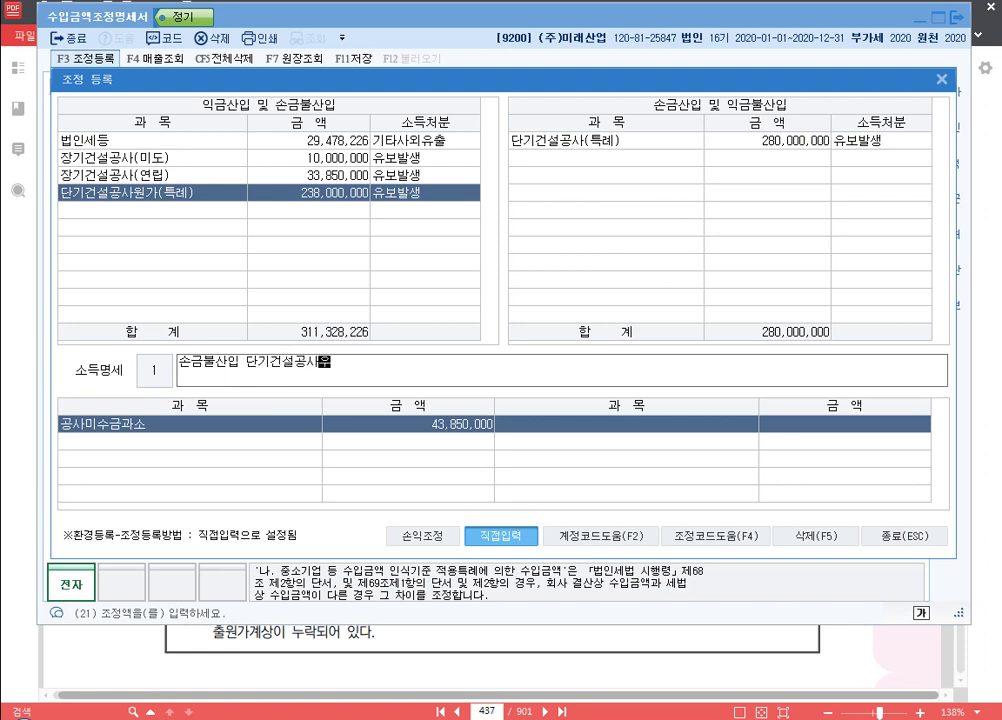
text(례) 유보)
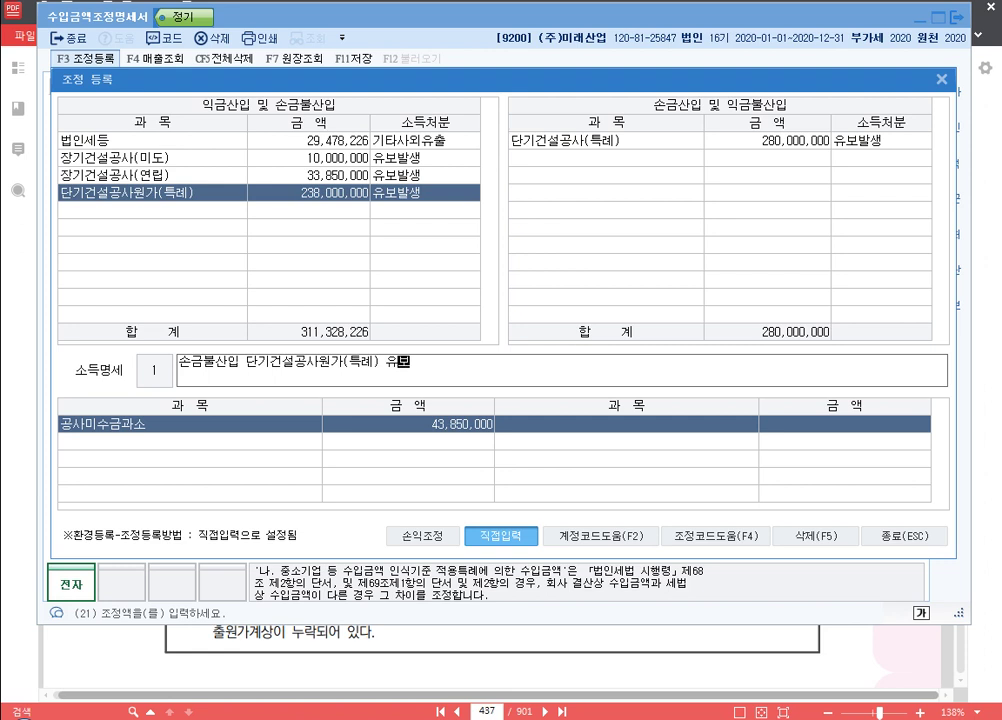
key(Return)
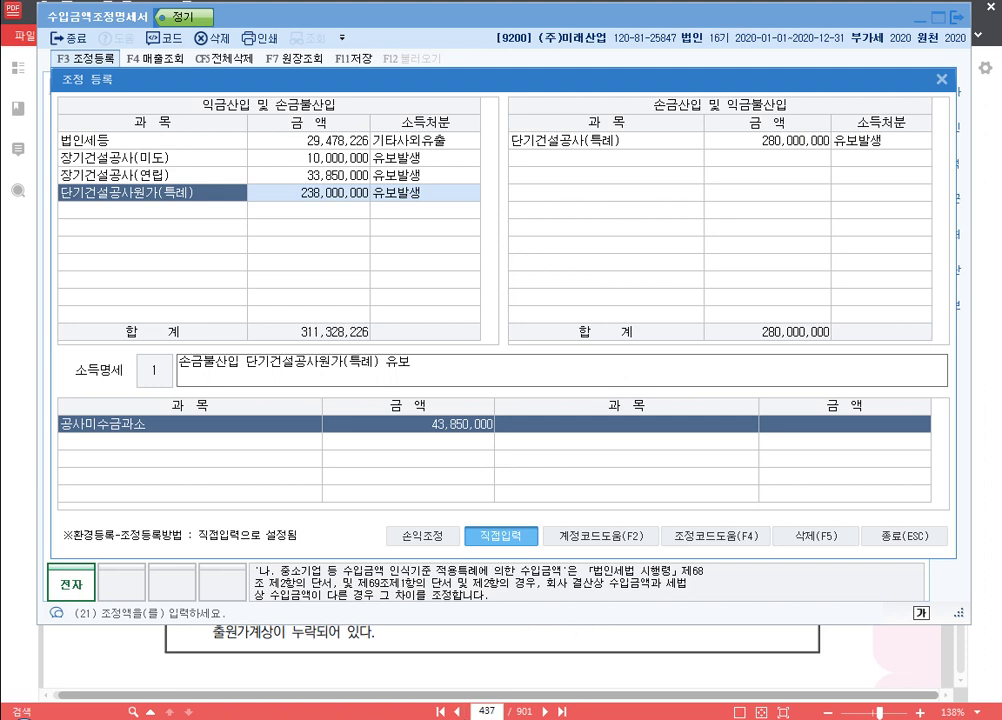
Step: Switch to the exercise in 알PDF and strike through the surplus 0 in the 원가 figure of 할부판매 item ①
key(alt+Tab)
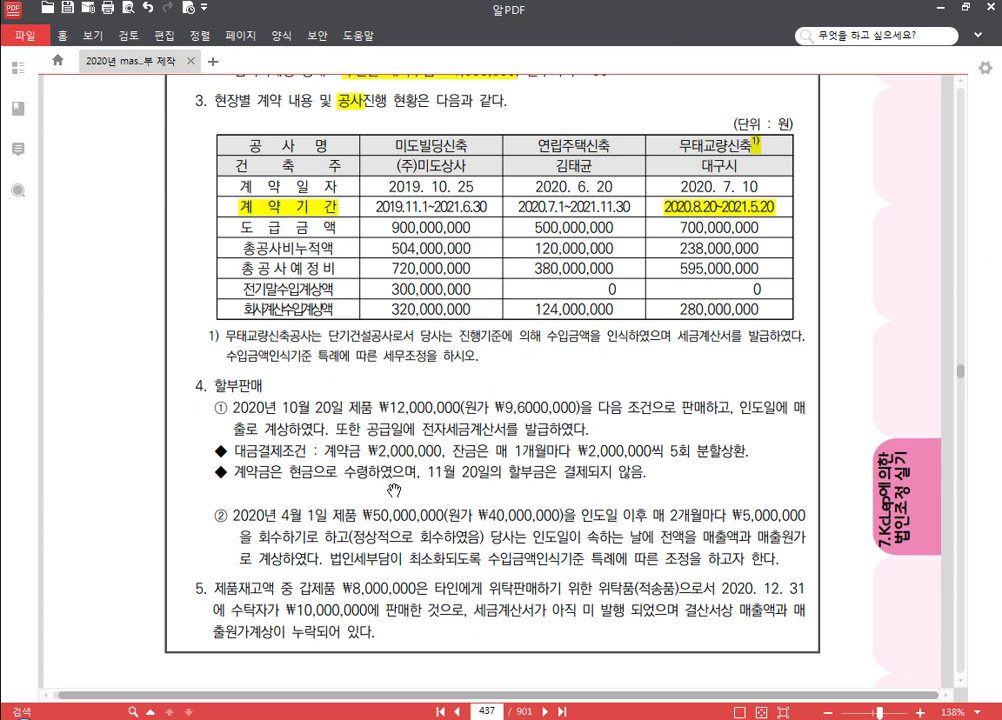
scroll(110, 390, down, 3)
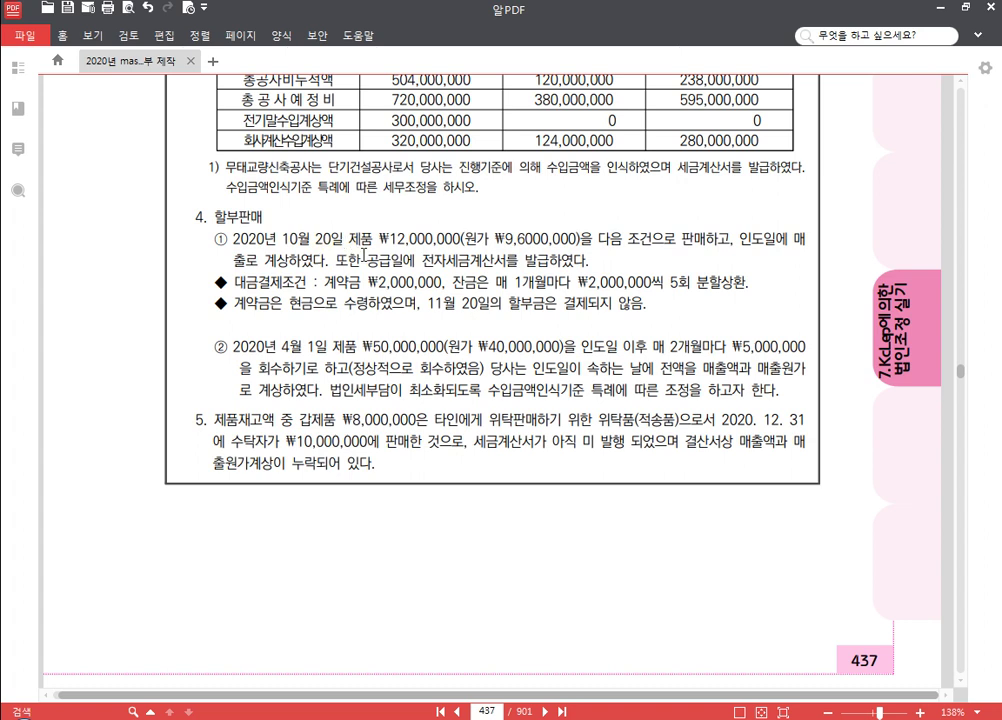
drag(532, 238, 548, 238)
click(537, 238)
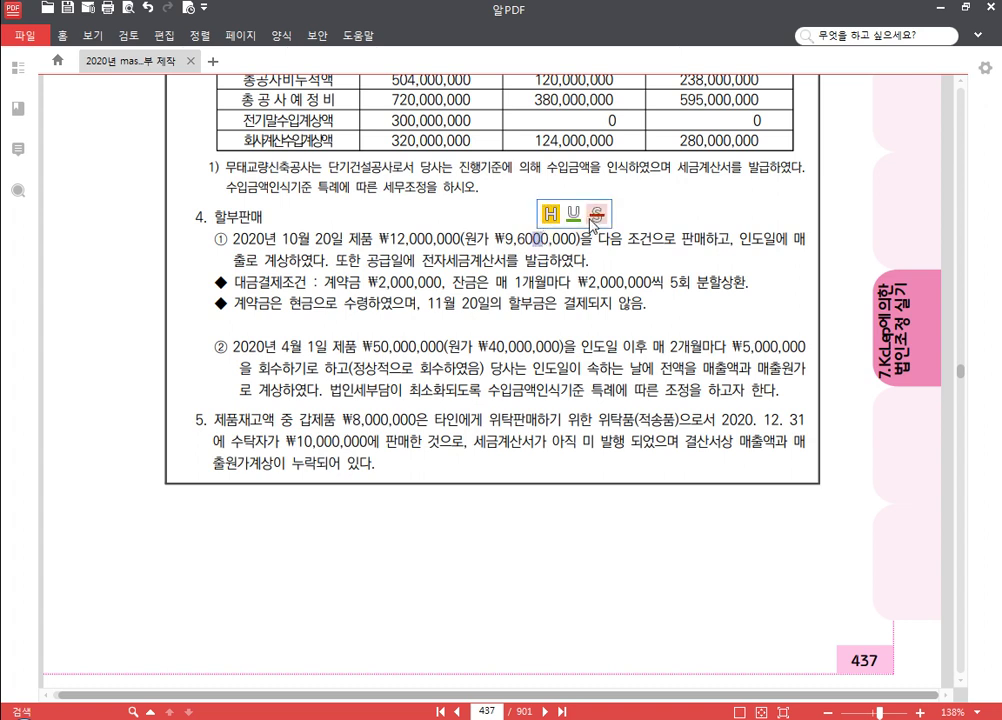
click(594, 220)
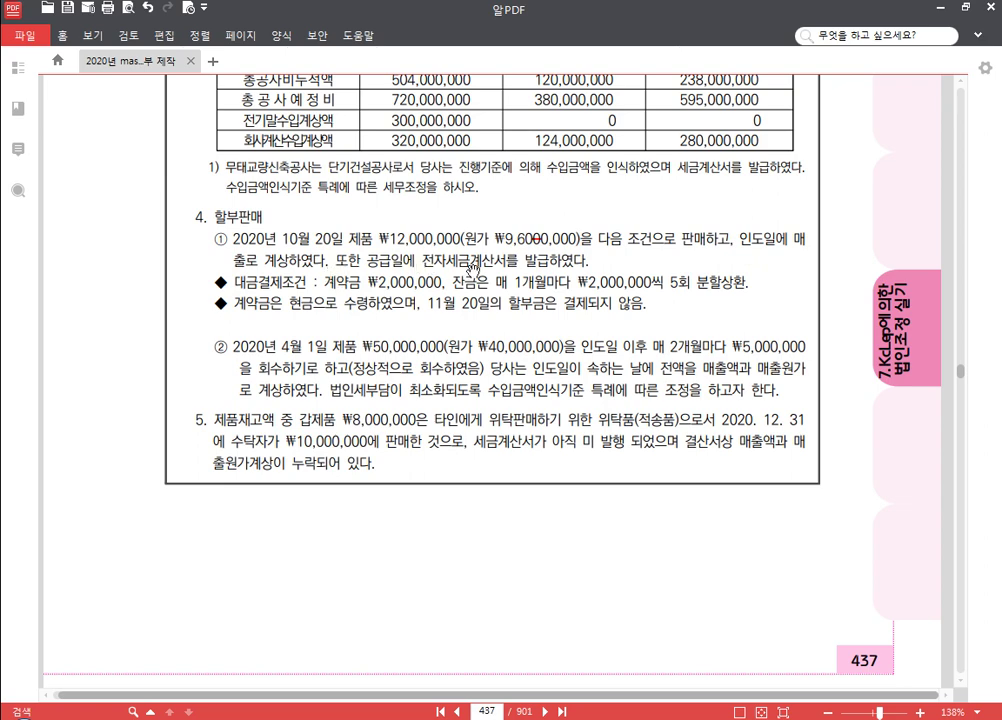
Step: Underline the phrase 인도일에 매출로 계상하였다 in 할부판매 item ①
scroll(689, 268, down, 2)
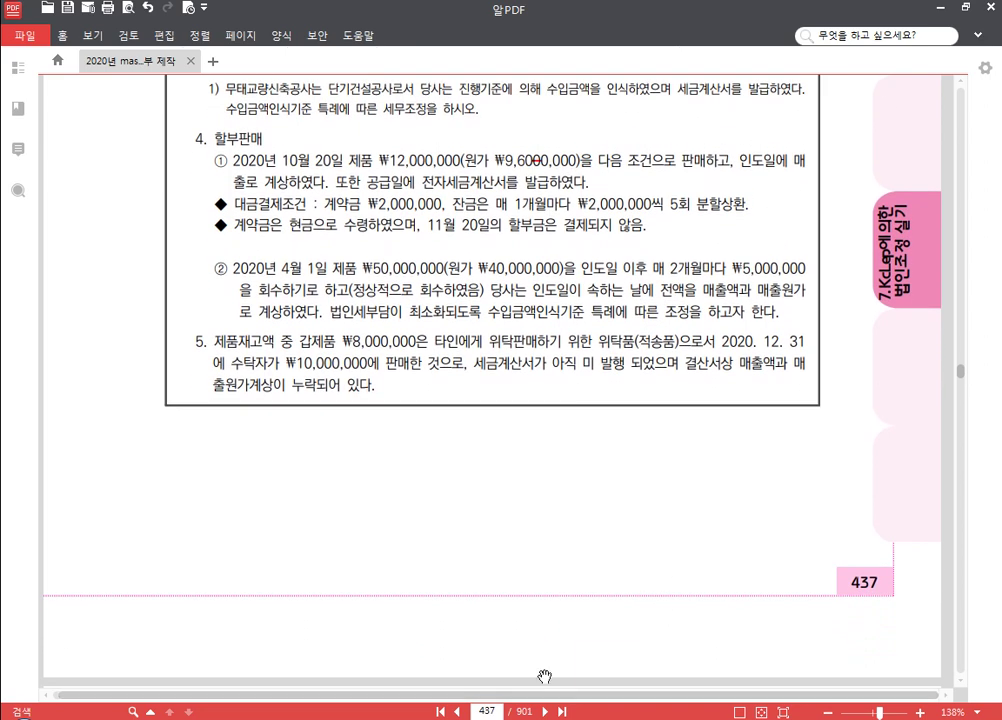
key(alt+Tab)
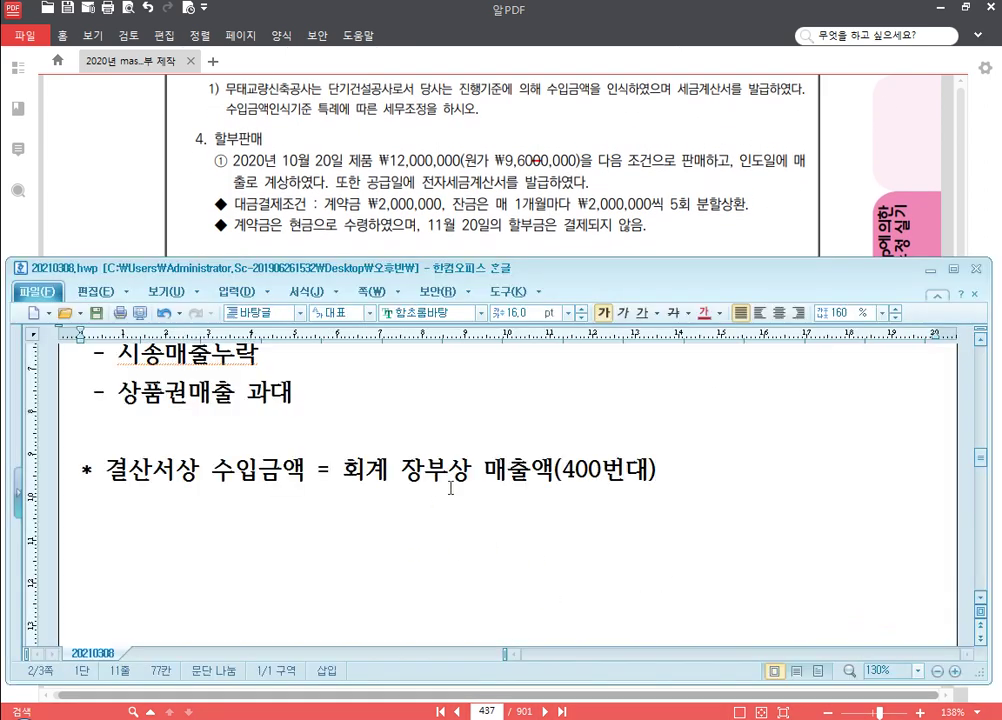
click(567, 227)
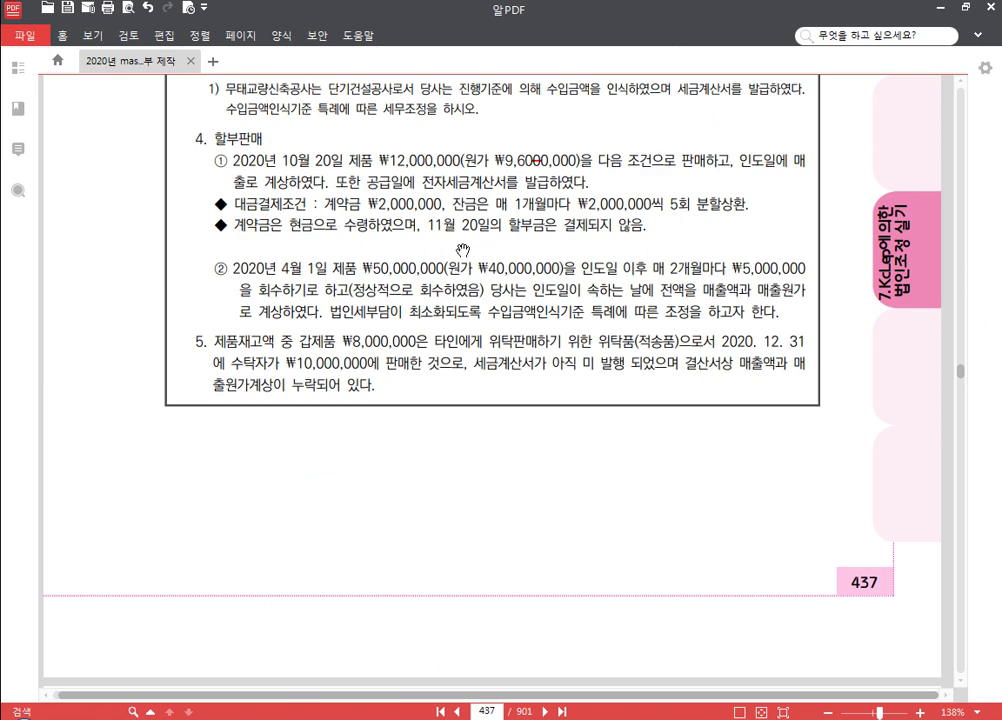
scroll(330, 188, up, 1)
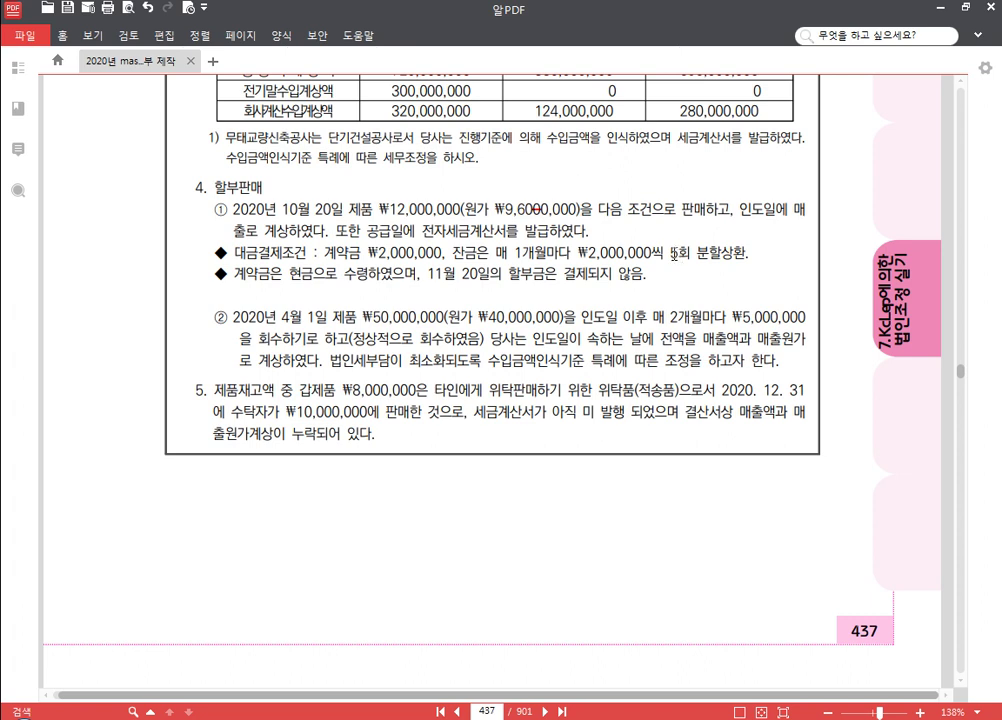
drag(743, 213, 326, 231)
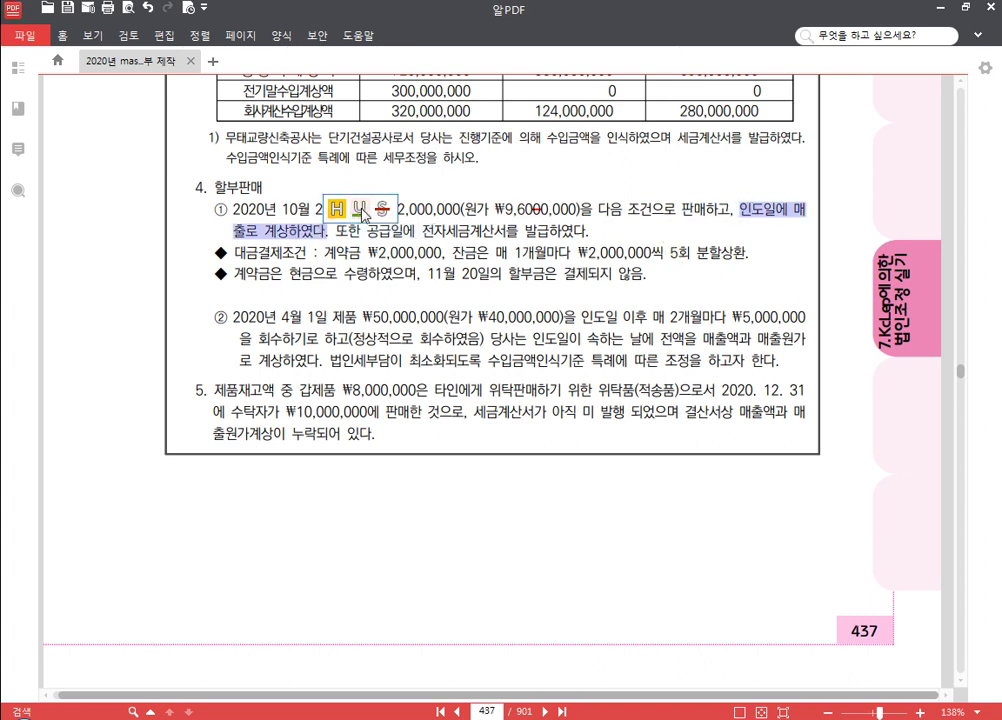
click(358, 209)
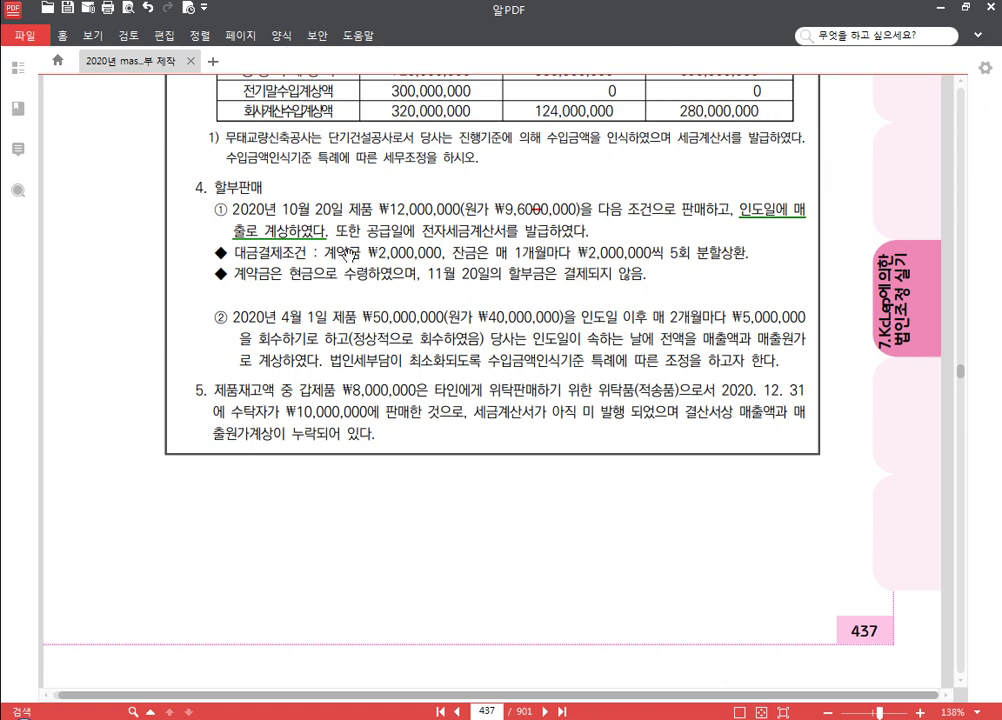
Step: Highlight the phrase 전액을 매출액과 매출원가로 계상하였다 in 할부판매 item ②
scroll(409, 267, down, 2)
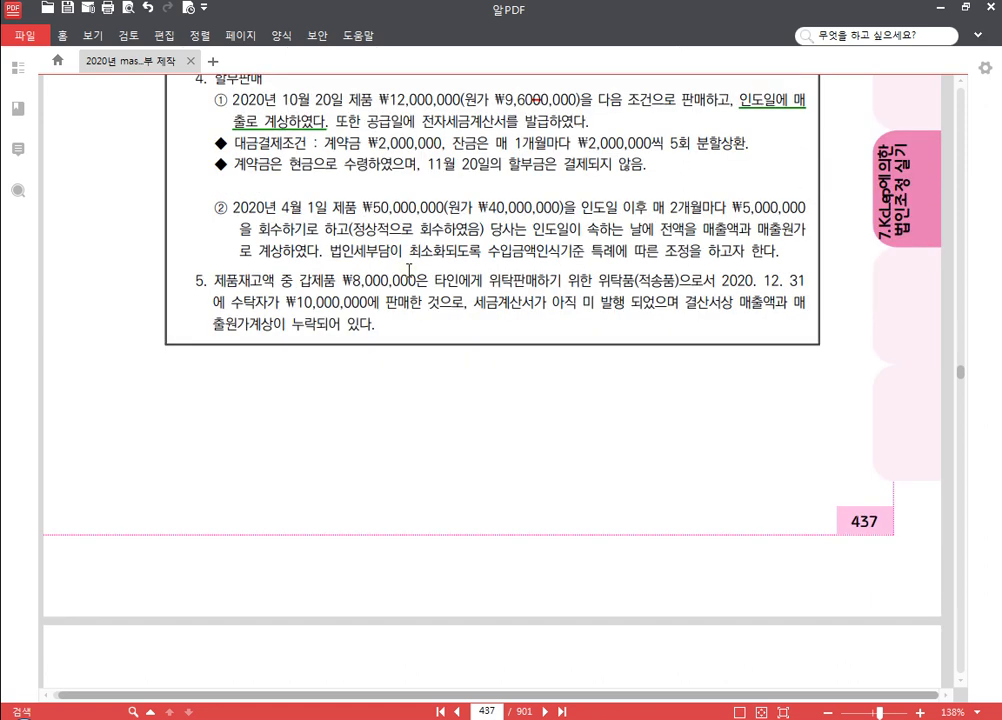
drag(474, 414, 474, 420)
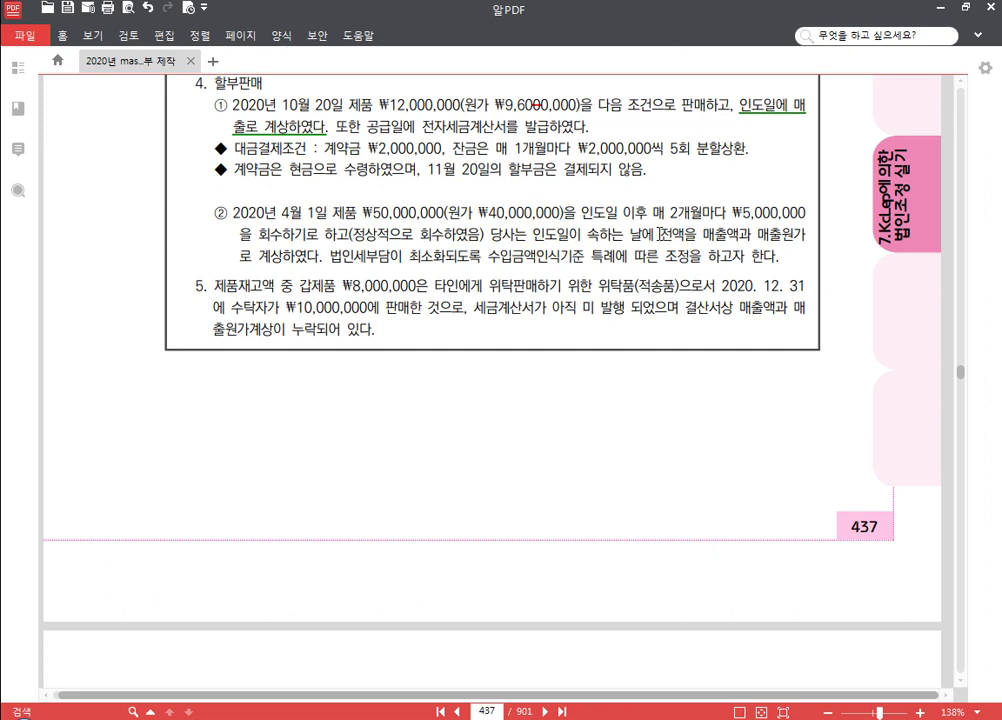
drag(659, 237, 319, 253)
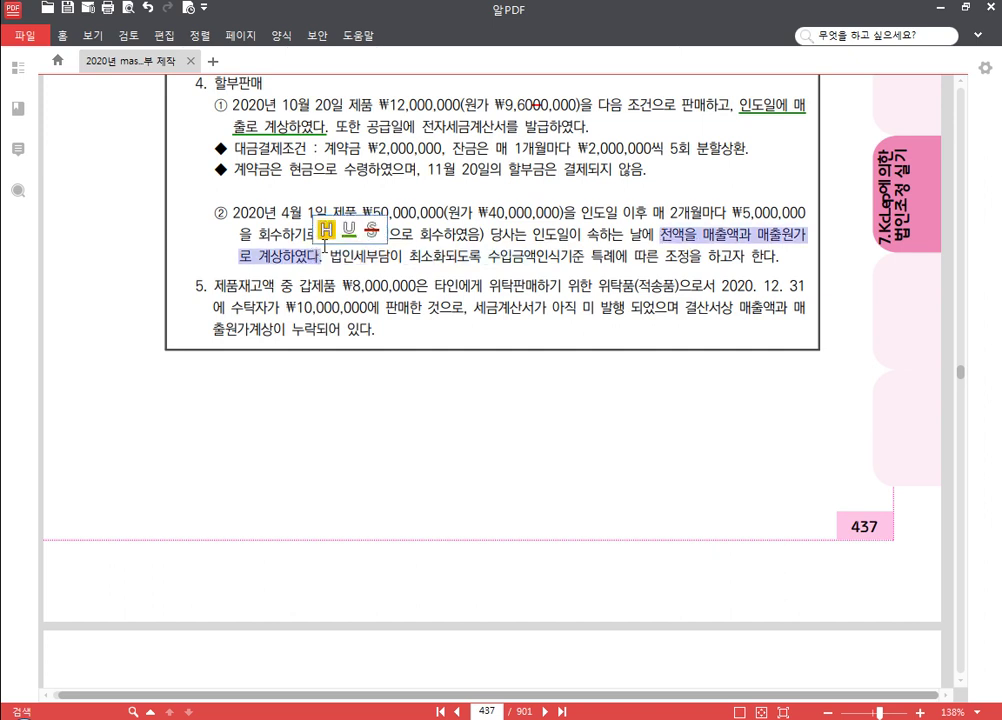
click(327, 224)
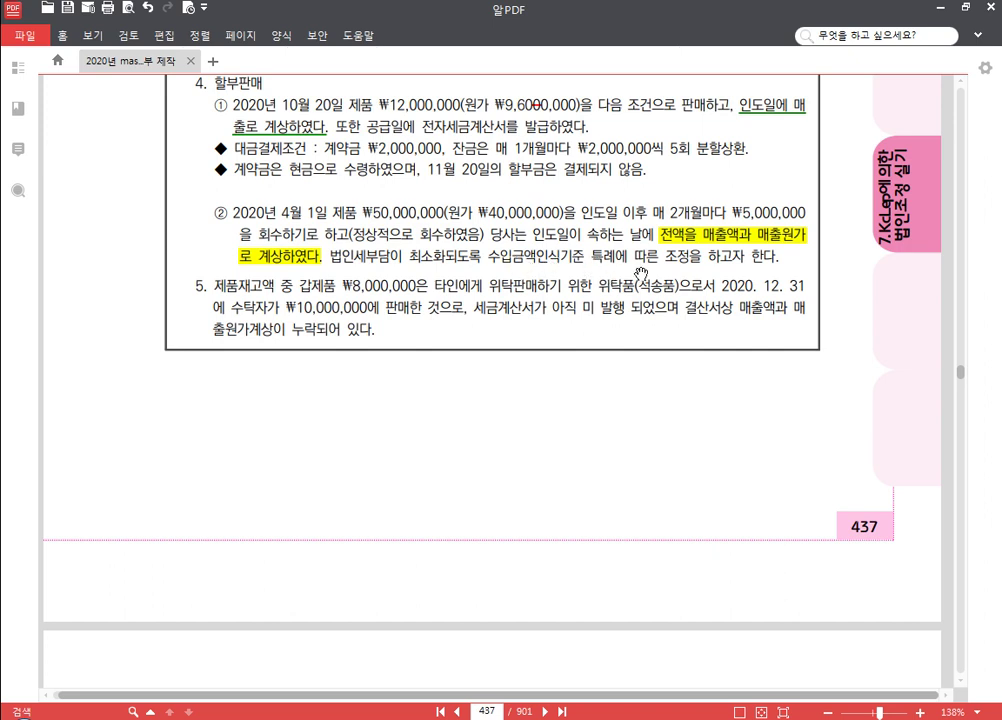
Step: Switch to the 한글 document 20210308.hwp and add the heading * 회수기일 도래기준 신고조정 below the existing notes
double_click(647, 258)
click(602, 257)
drag(537, 394, 533, 305)
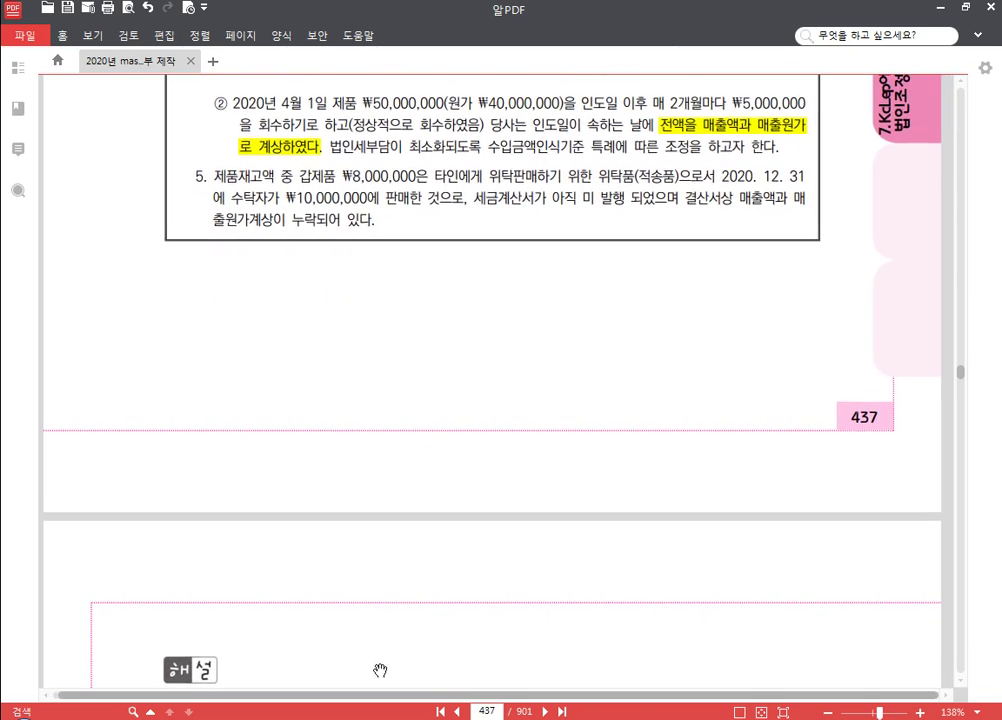
click(380, 716)
key(Return)
key(Return)
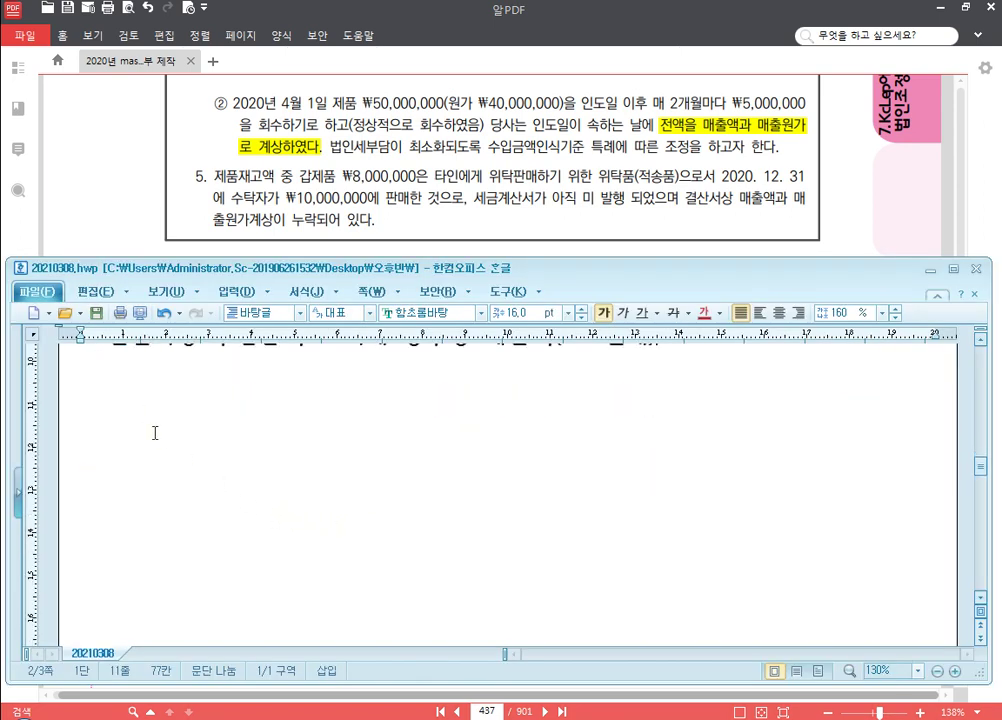
text(* 회)
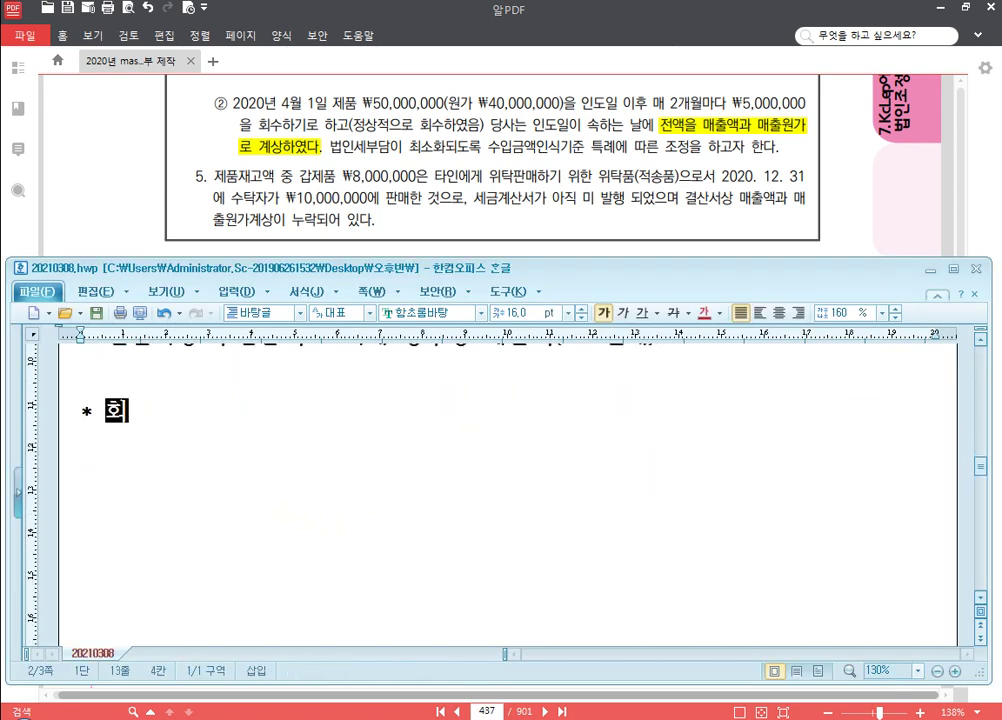
text(수기이ㄹ 도래기준 ㅅ)
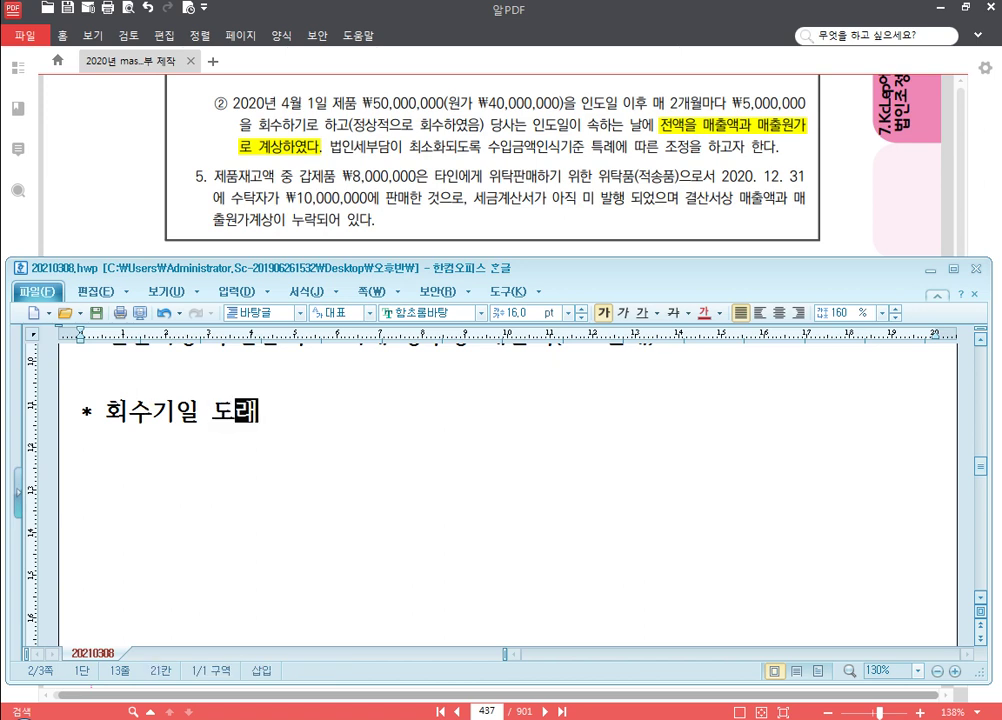
text(ㅣㄴ고조정)
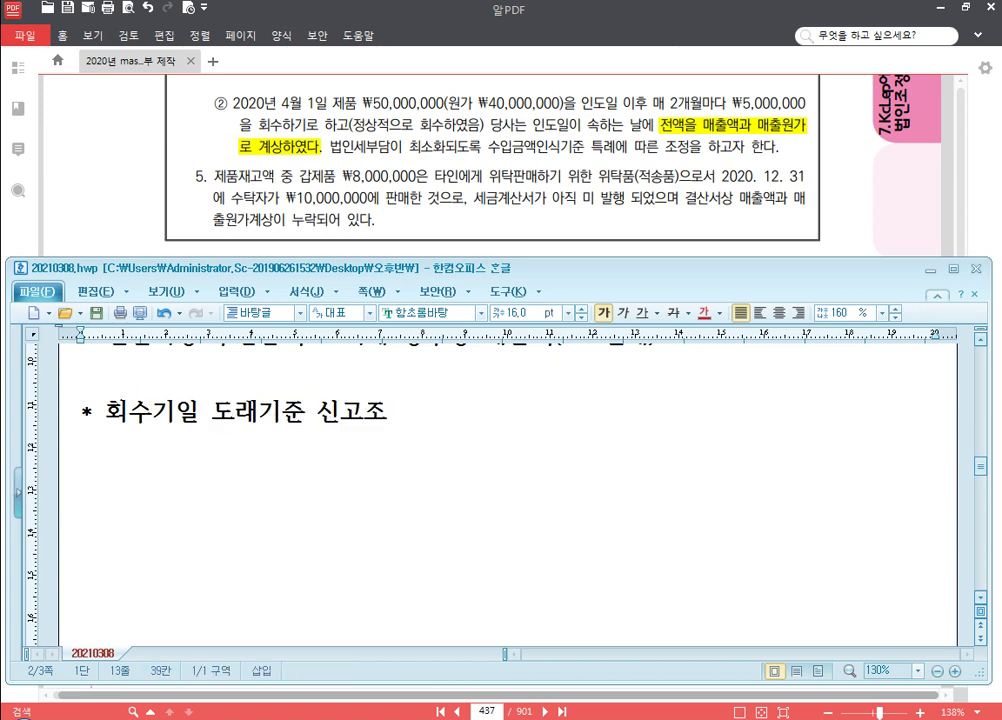
key(Return)
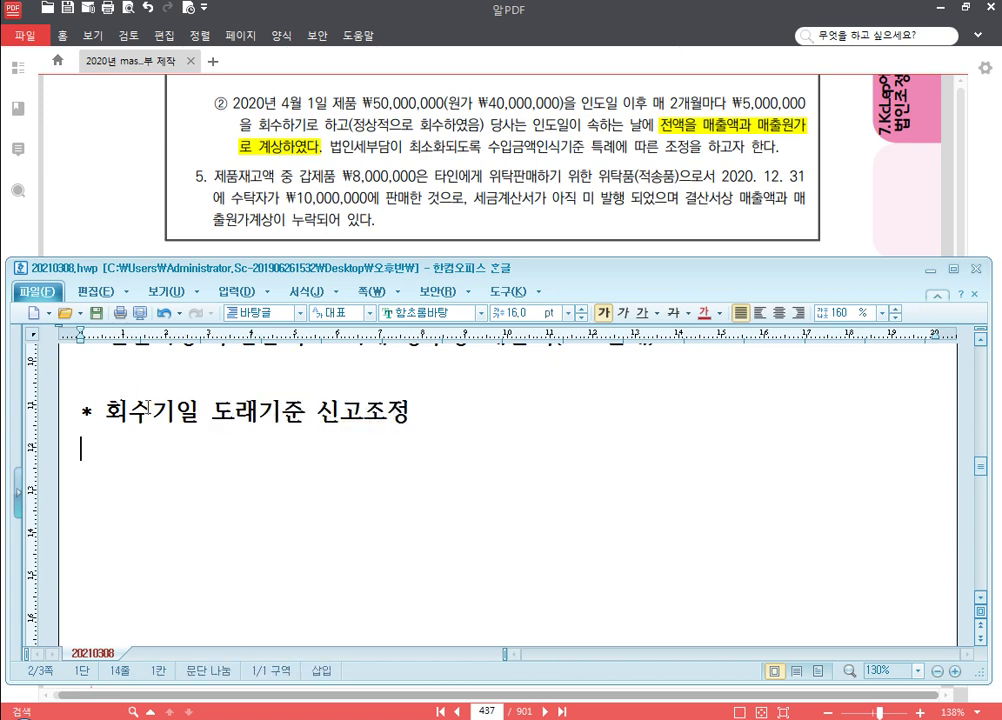
Step: Write the line - 회수기일 : 2020 6/1, 8/1, 10/1, 12/1 under the 회수기일 도래기준 heading
text(- 회수기일 )
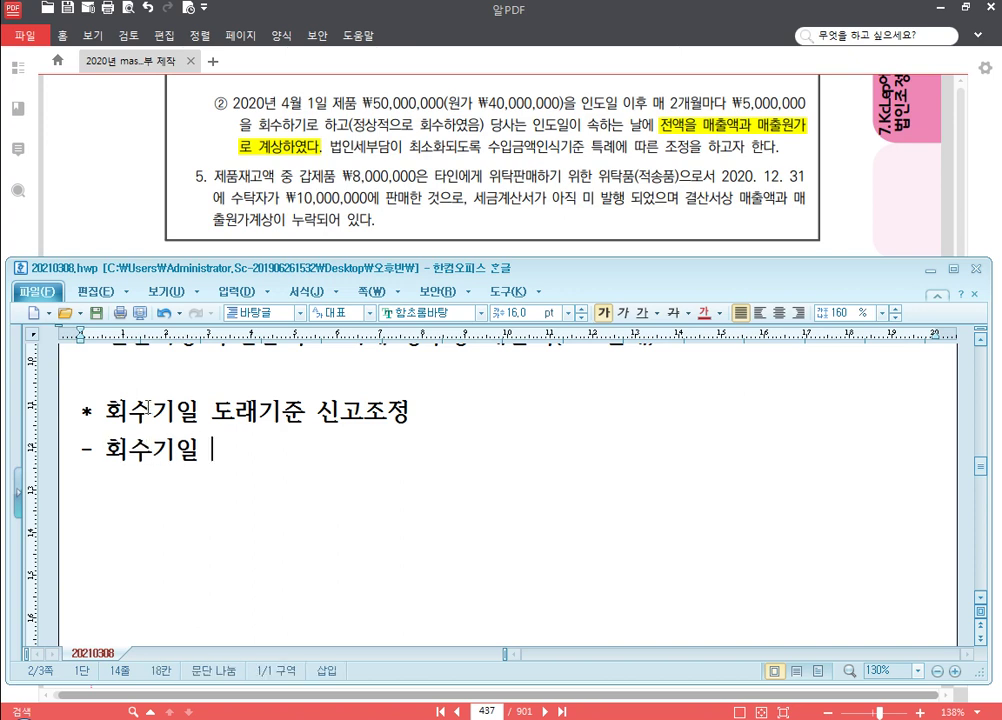
text(: 2020 6/1)
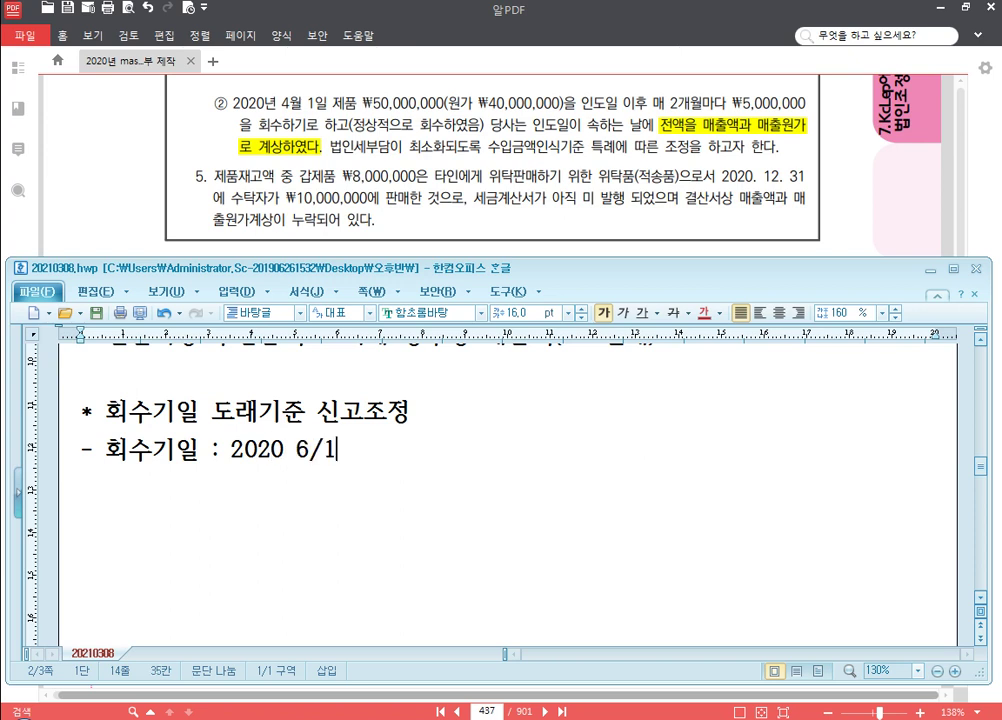
text(, 8/1)
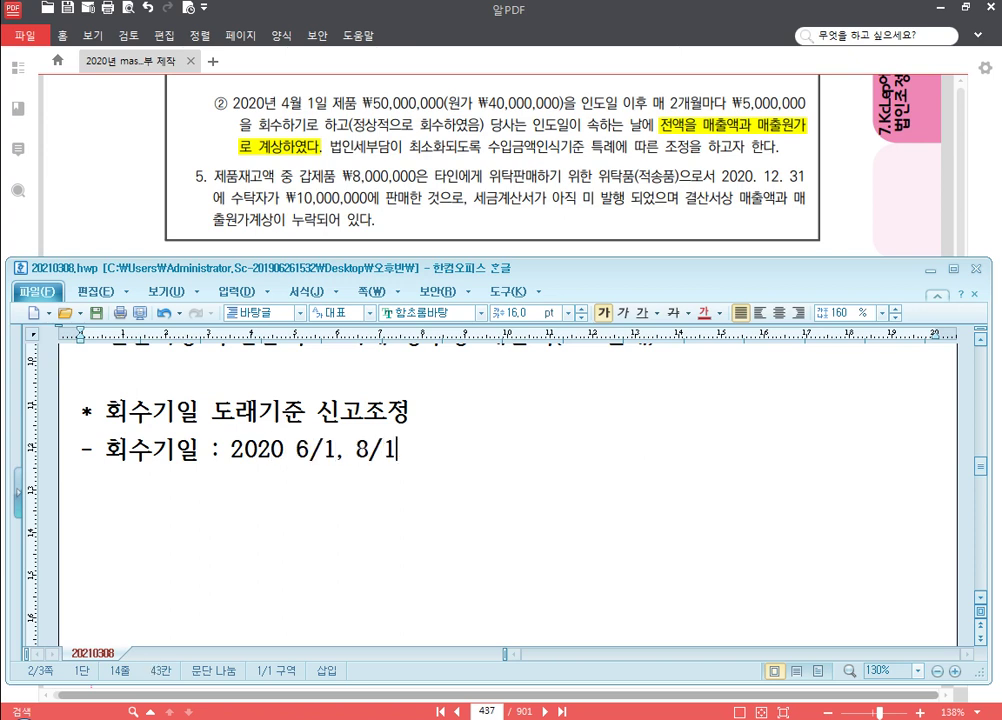
text(, 10/1, )
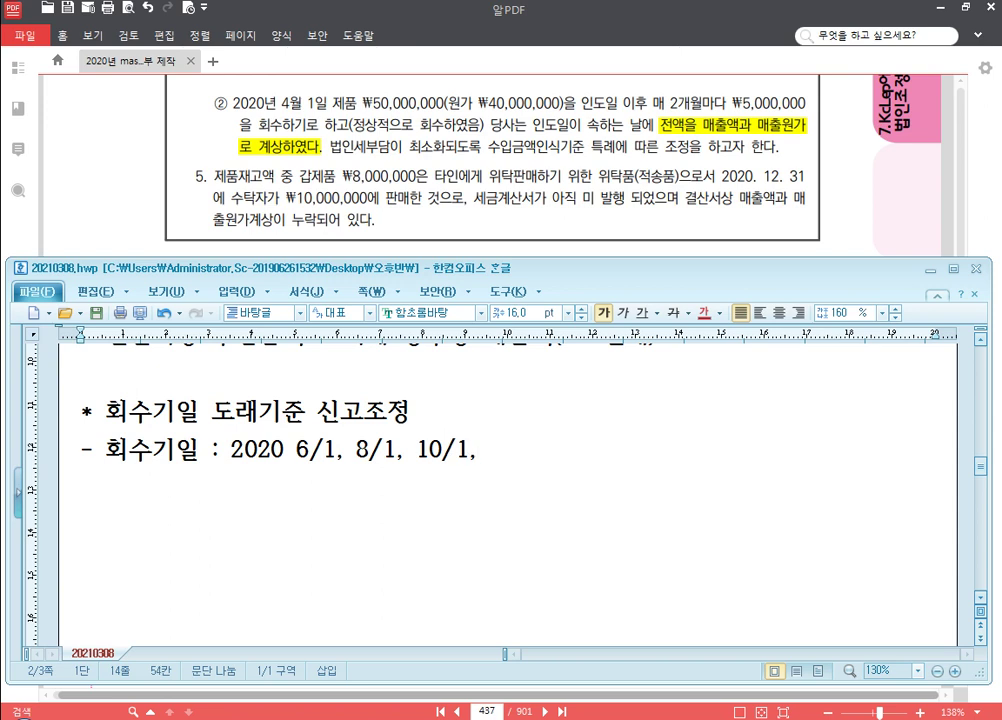
text(12/1)
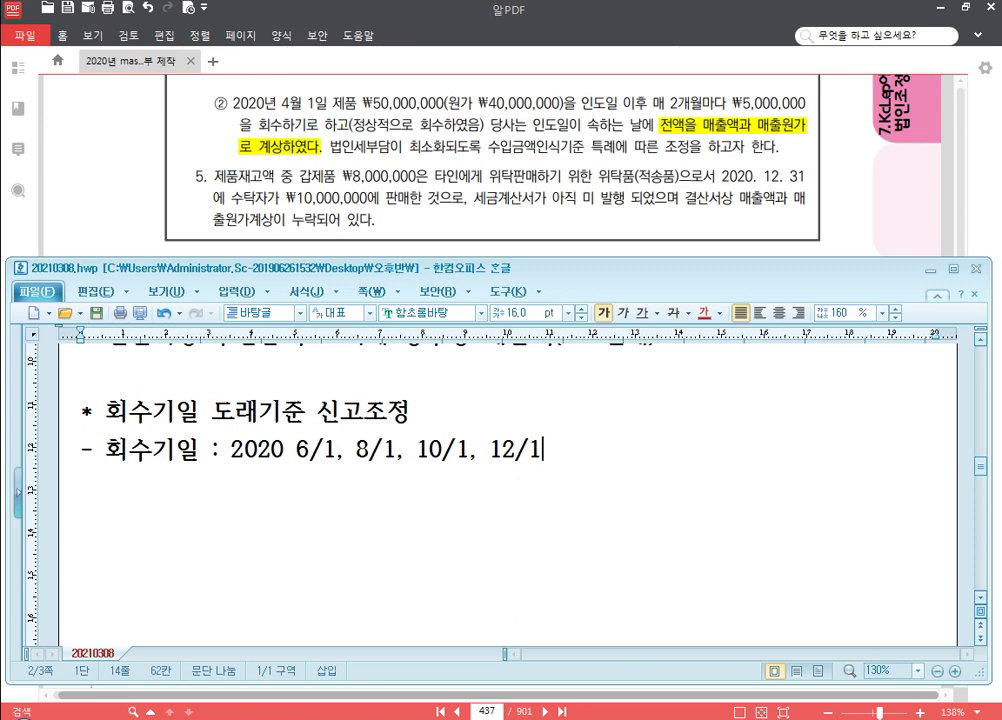
key(Return)
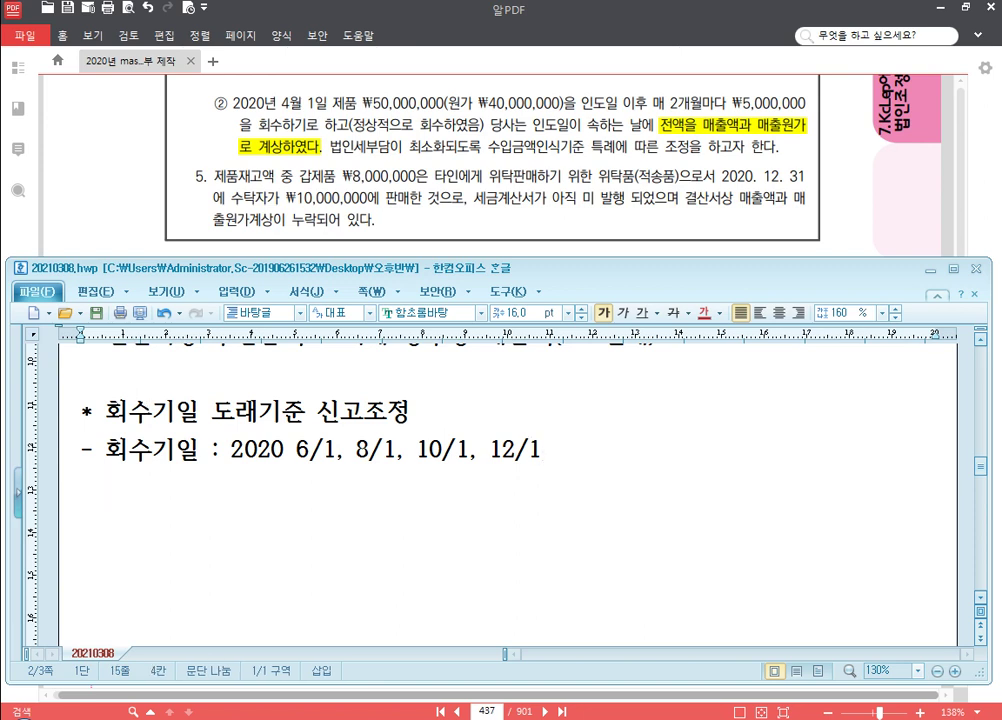
Step: Write the calculation 4회 X 5,000,000 = 20,000,000원 beneath the 회수기일 line
text(4회 X)
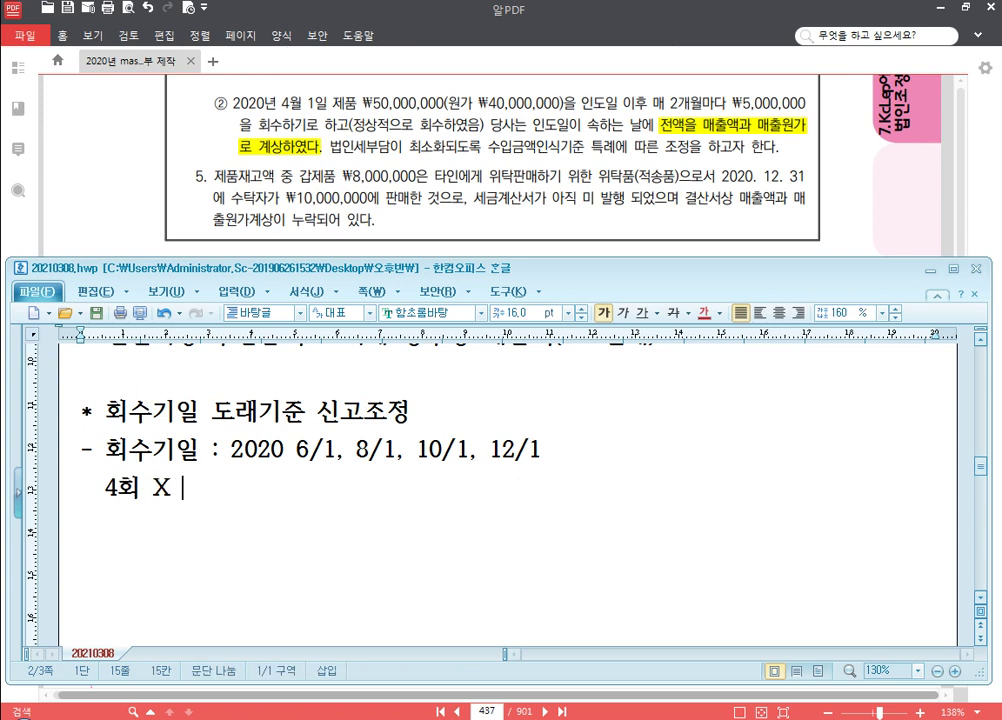
text( 5,000,000)
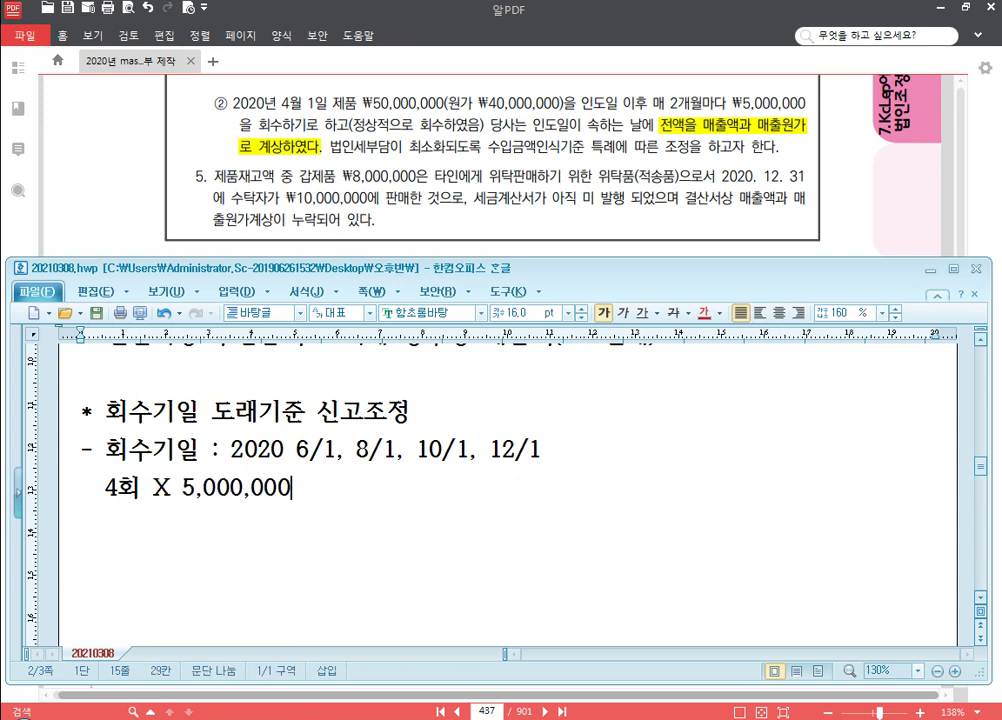
text( = 20,000,000)
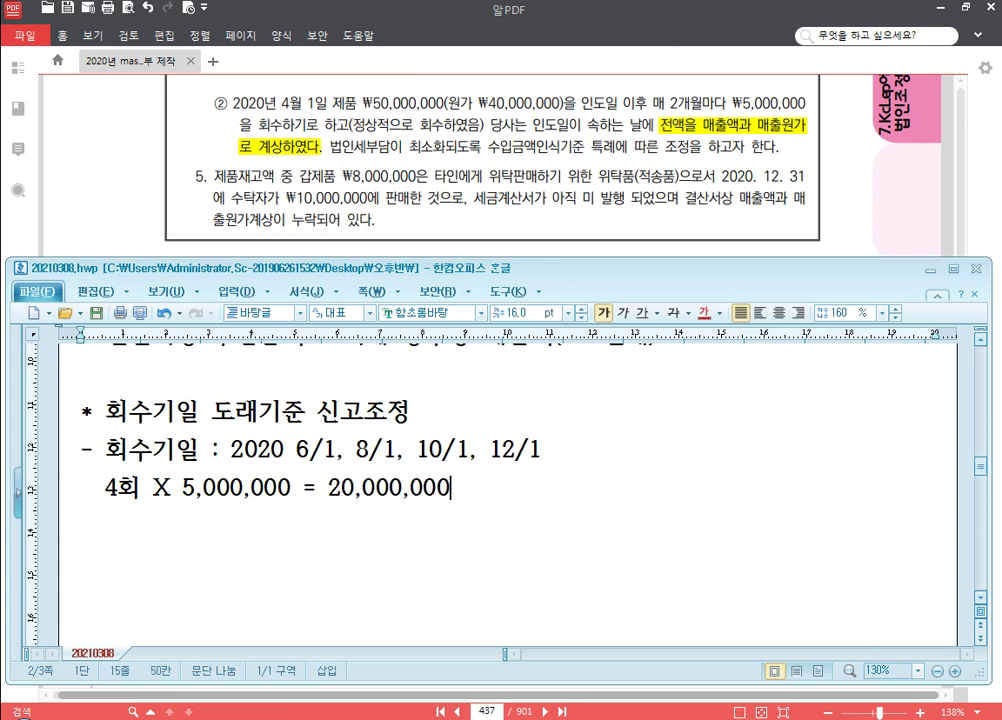
text(원)
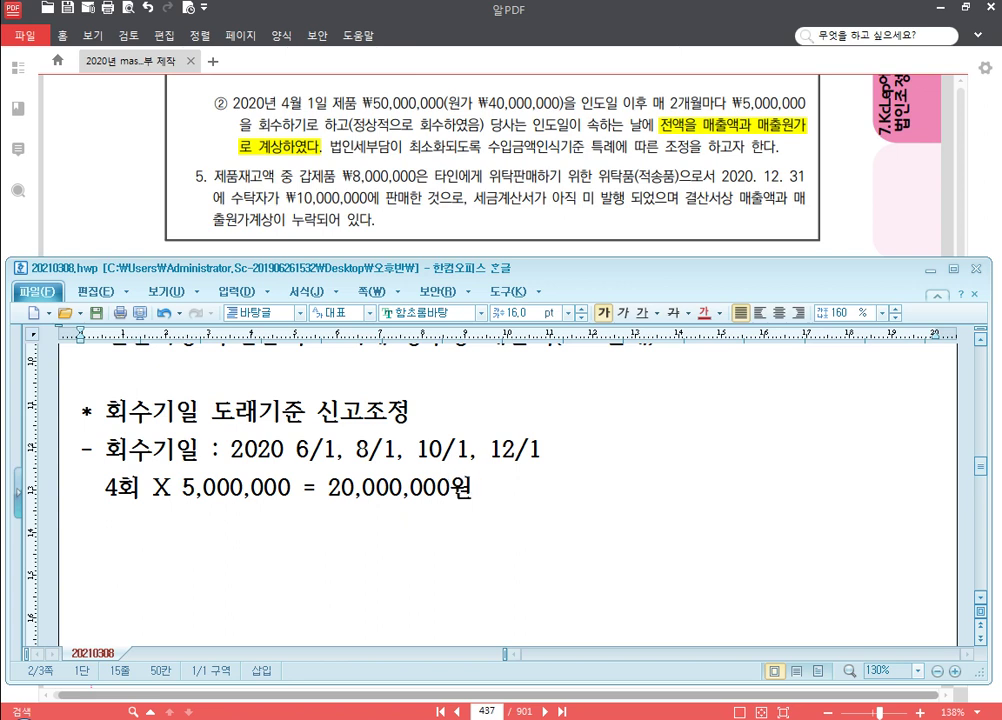
key(shift+Left)
click(411, 490)
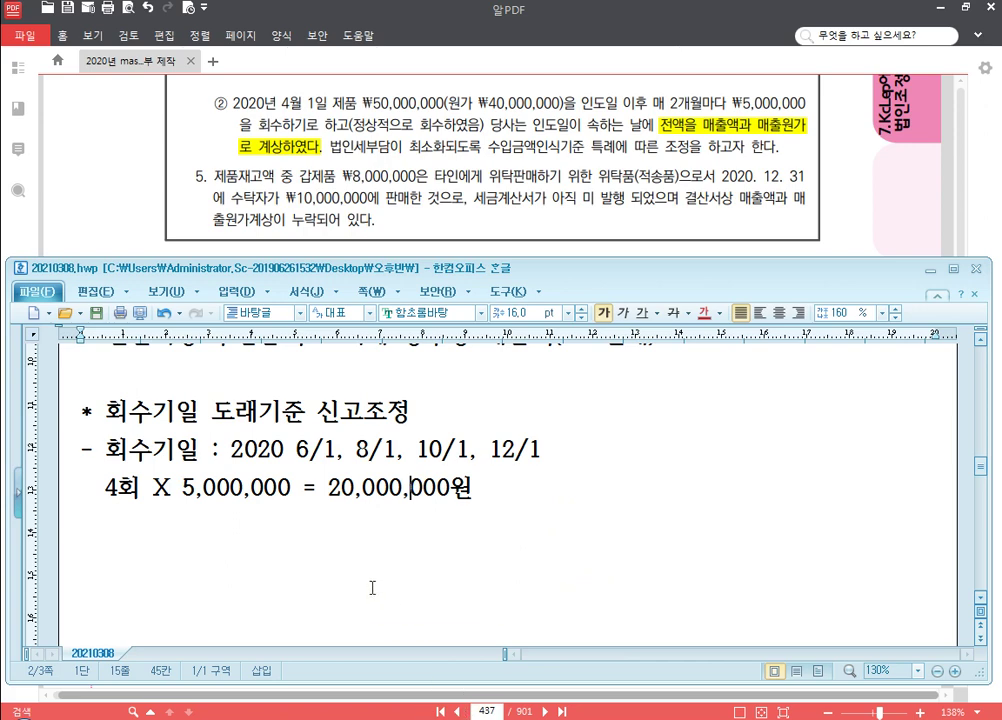
Step: Switch to 수입금액조정명세서, close 조정 등록, and add a second 중소기업 특례 row with item 매출 and account 제품매출
click(390, 718)
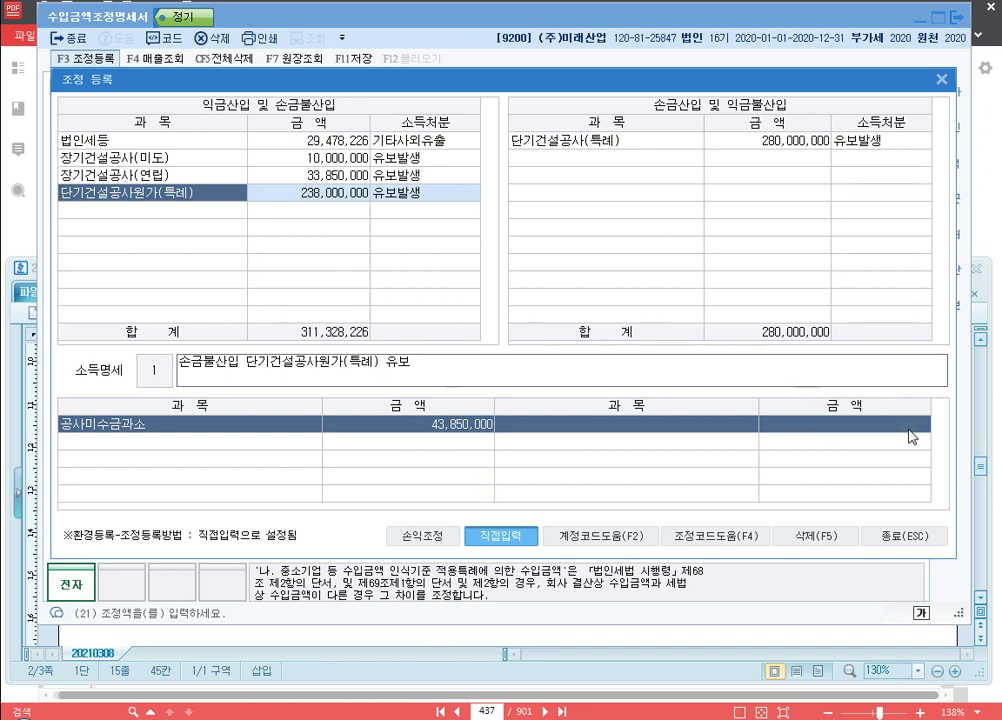
click(913, 534)
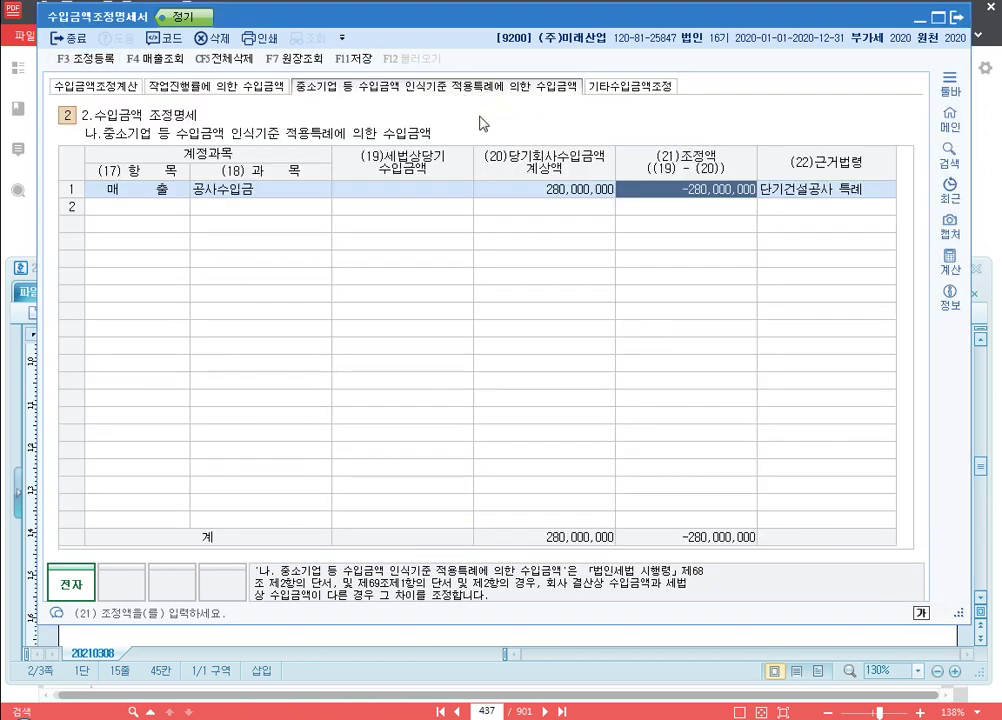
click(150, 206)
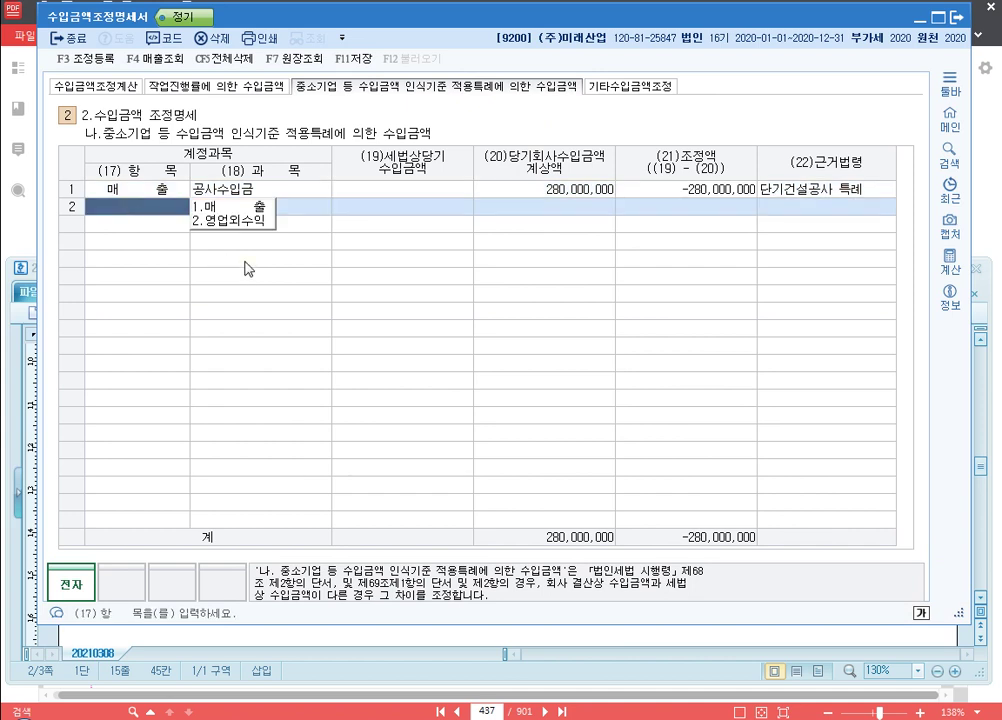
text(1)
key(Return)
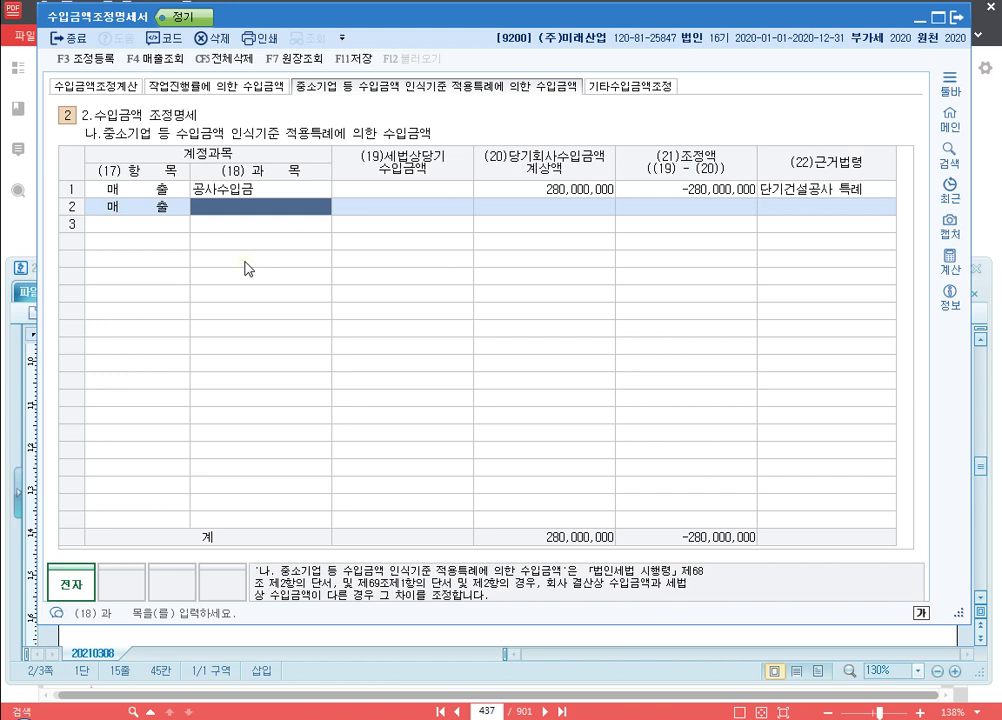
text(제품매출)
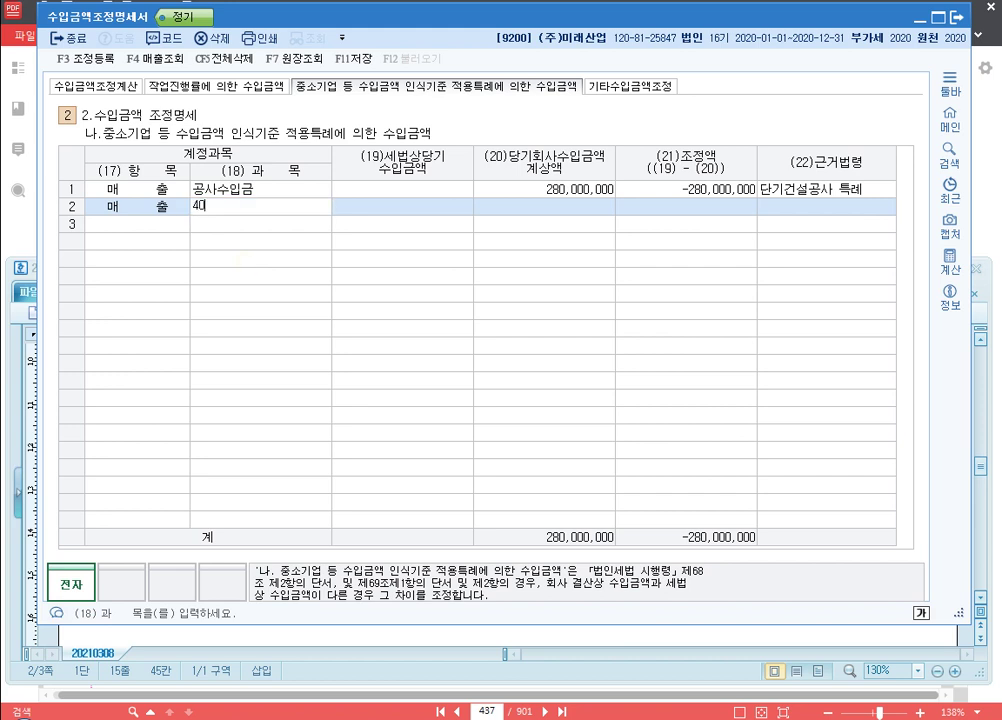
key(Return)
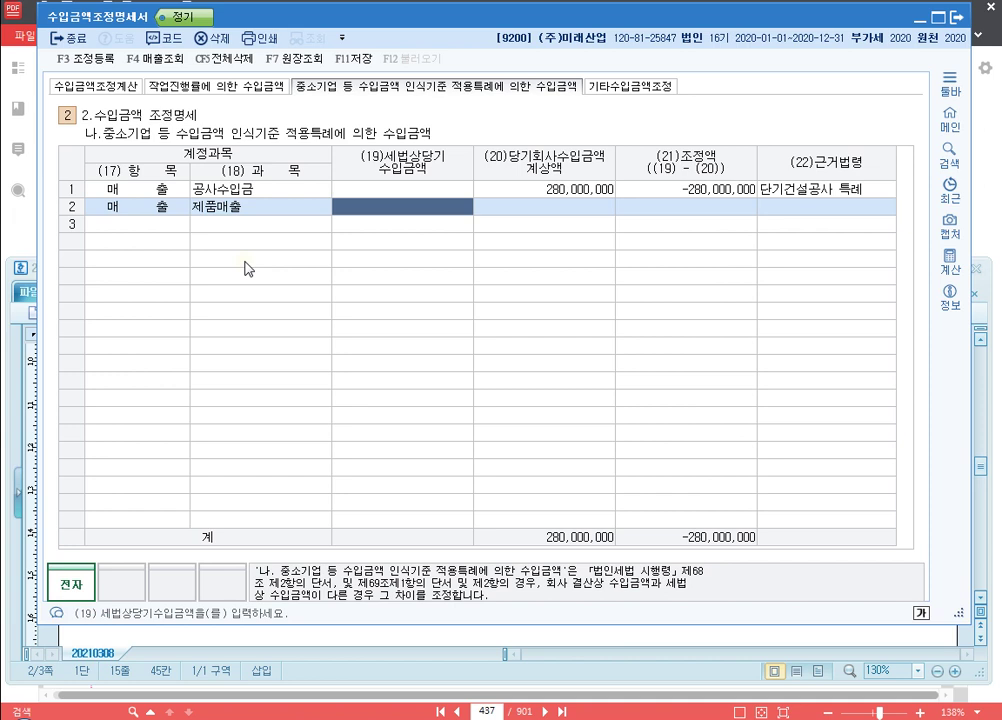
Step: Set the 제품매출 row's 세법상당기수입금액 to 20,000,000 and its 당기회사수입금액계상액 to 50,000,000
text(20000000)
key(Return)
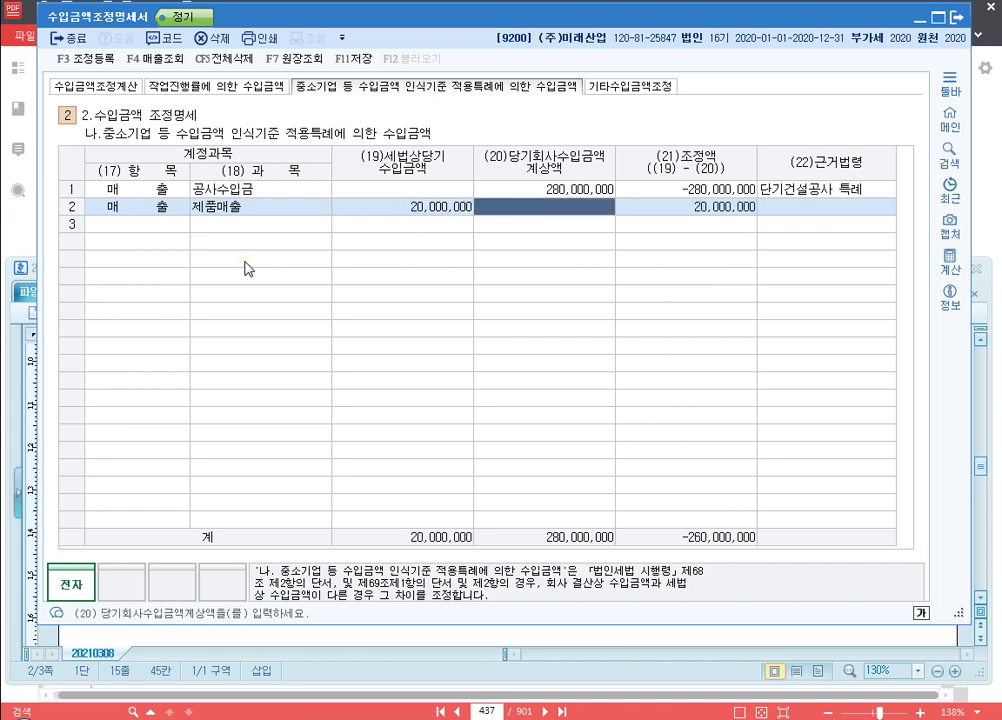
text(5)
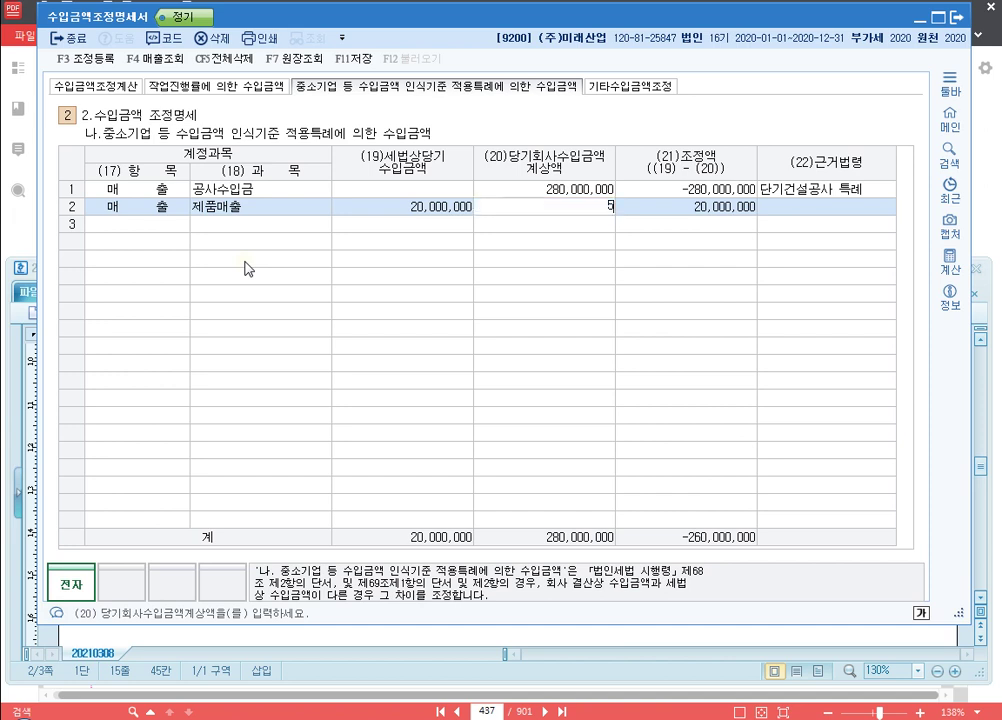
text(0,000,000)
key(Return)
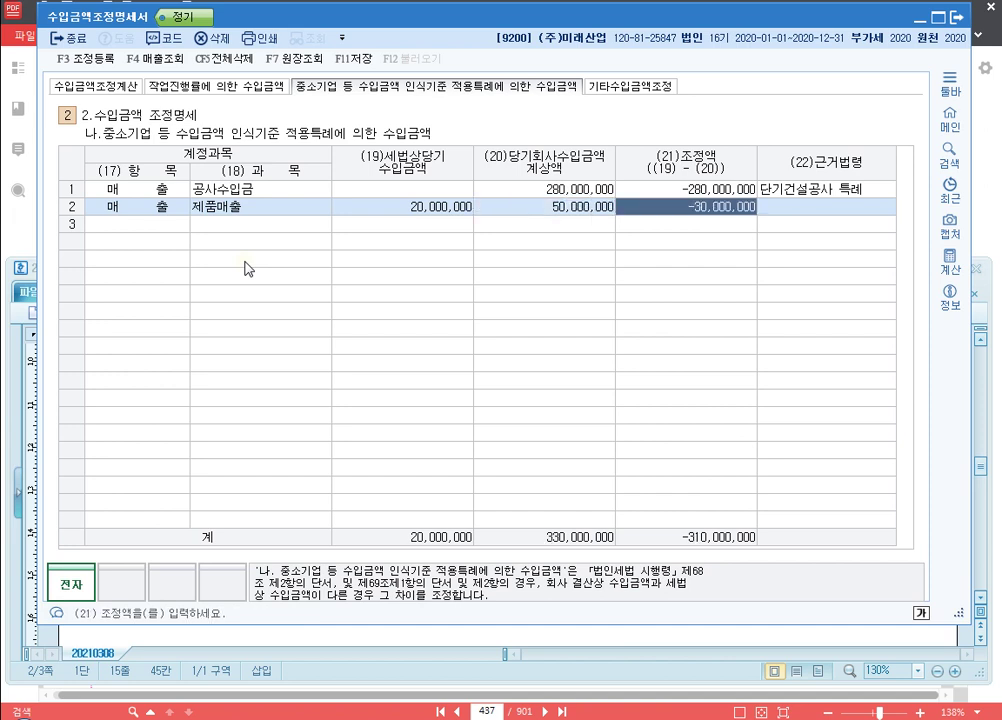
Step: Enter 장기할부매출 특례 as the 근거법령 of the 제품매출 row
key(Return)
text(장기할부매출)
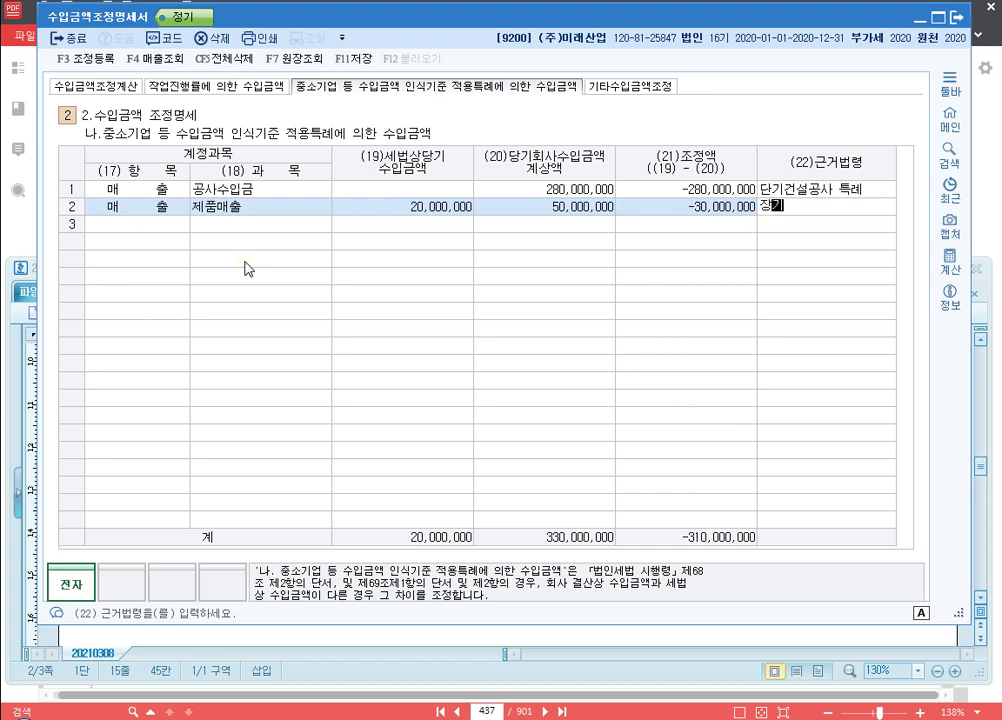
text( 특례)
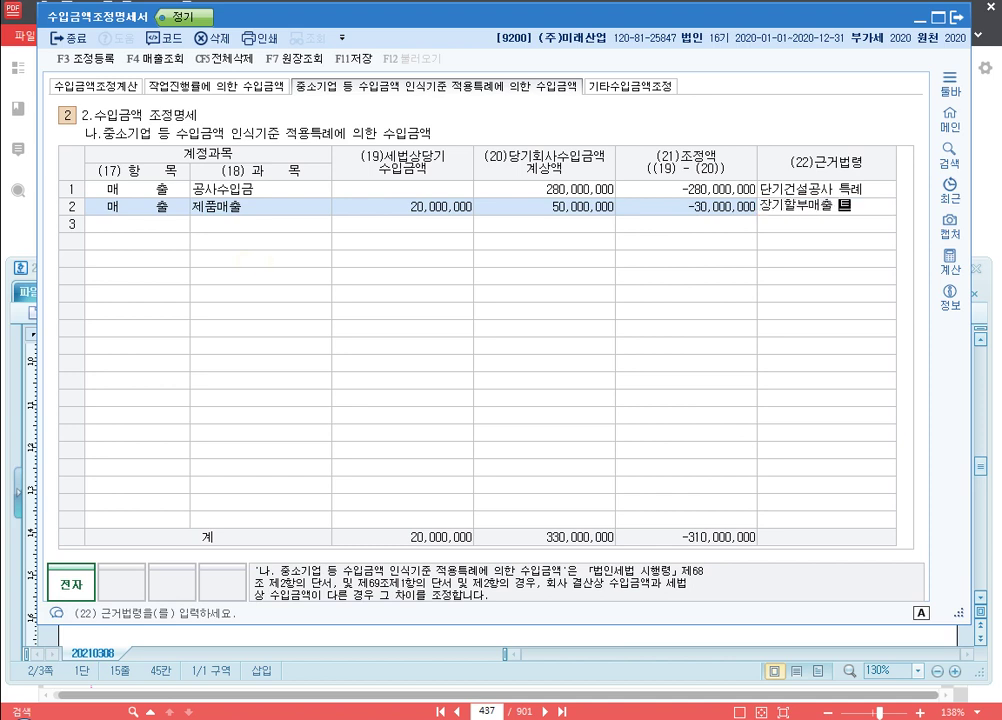
key(Return)
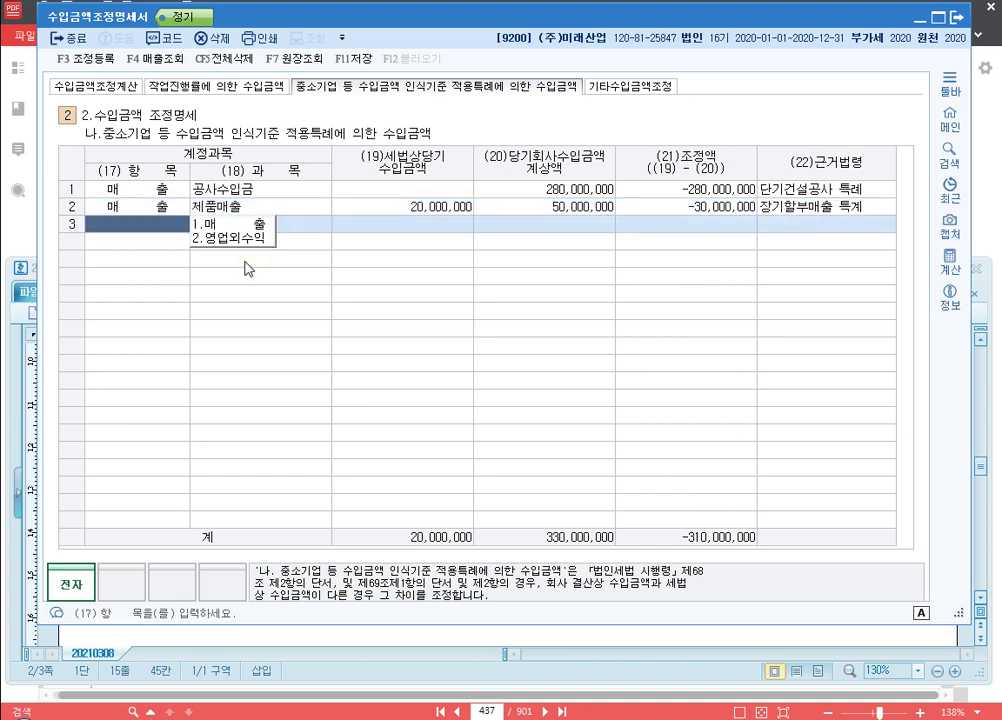
key(Up)
click(872, 208)
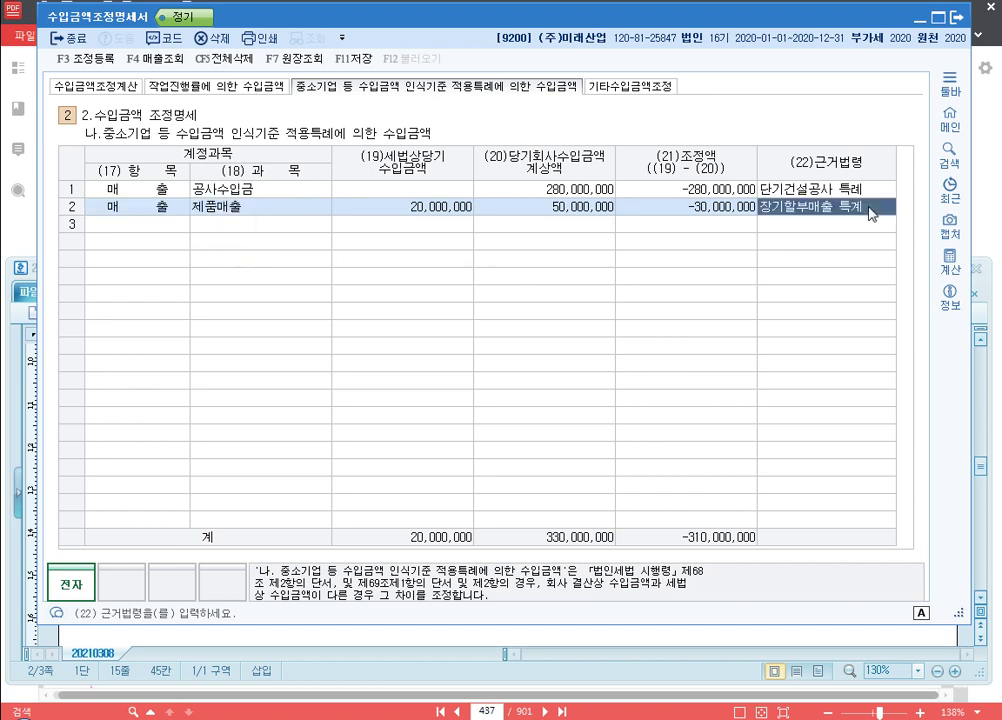
click(882, 208)
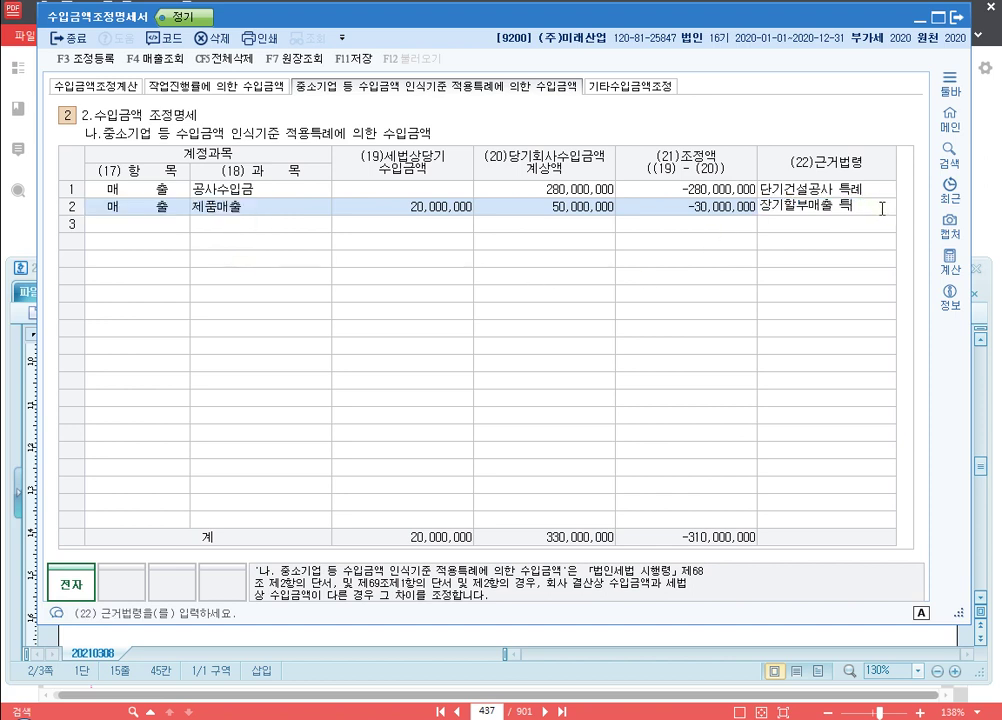
key(Return)
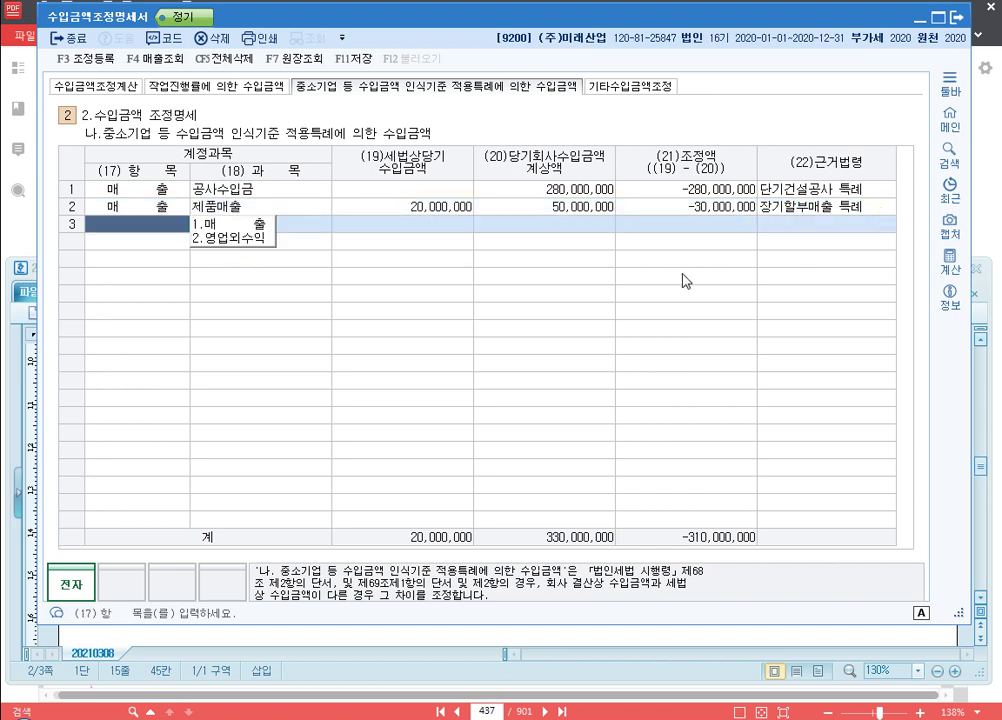
Step: Check the 제품매출 row's 조정액, and examine the 차감 amounts in the 수입금액조정계산 section
click(682, 208)
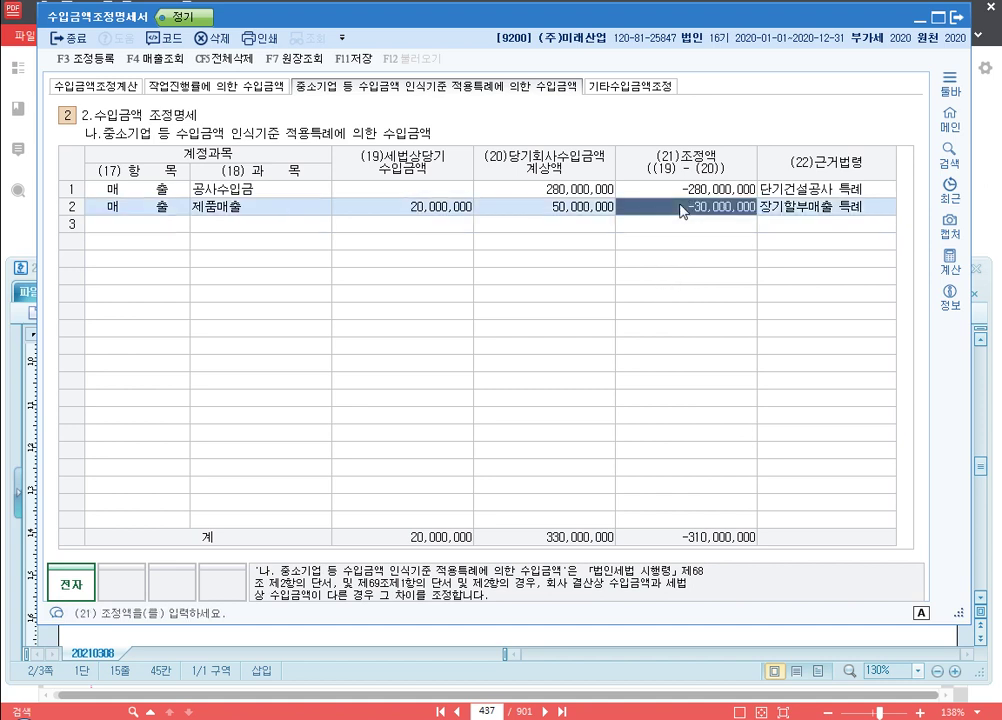
click(236, 212)
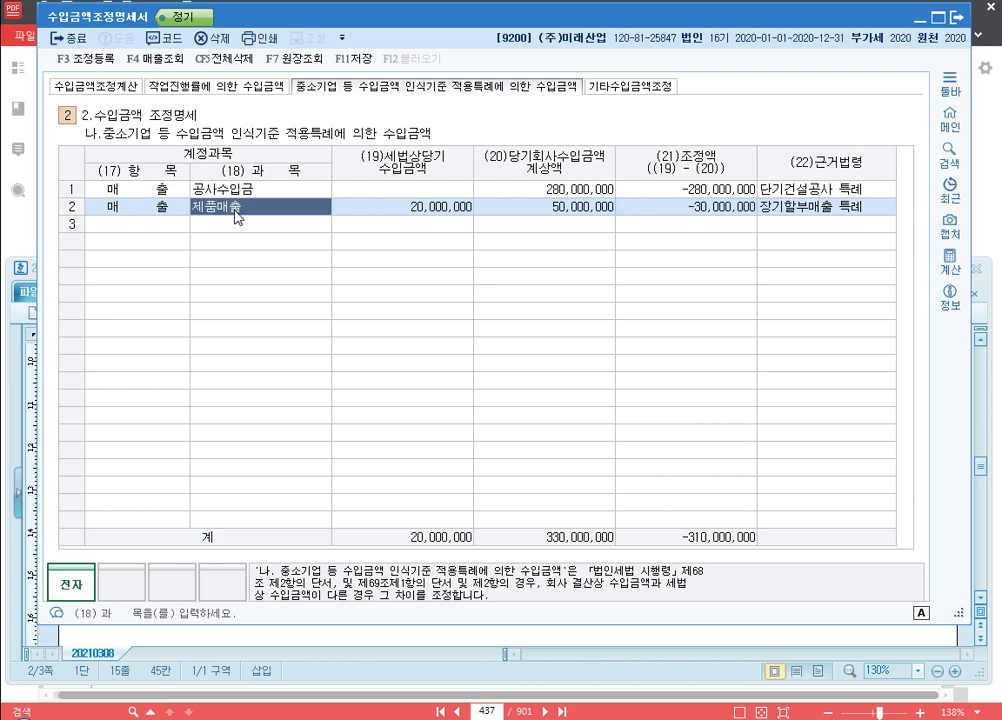
click(90, 88)
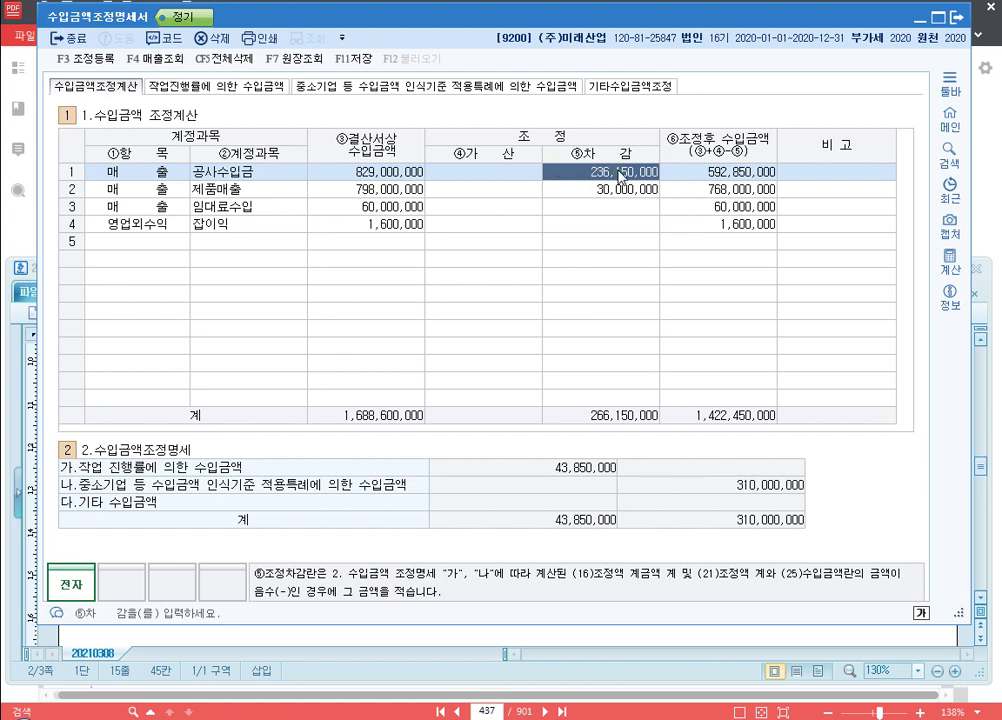
Step: Compare the 공사수입금 and 제품매출 차감 amounts with the 작업진행률 and 중소기업 특례 details, and reread the 장기할부 case in the PDF exercise
click(603, 190)
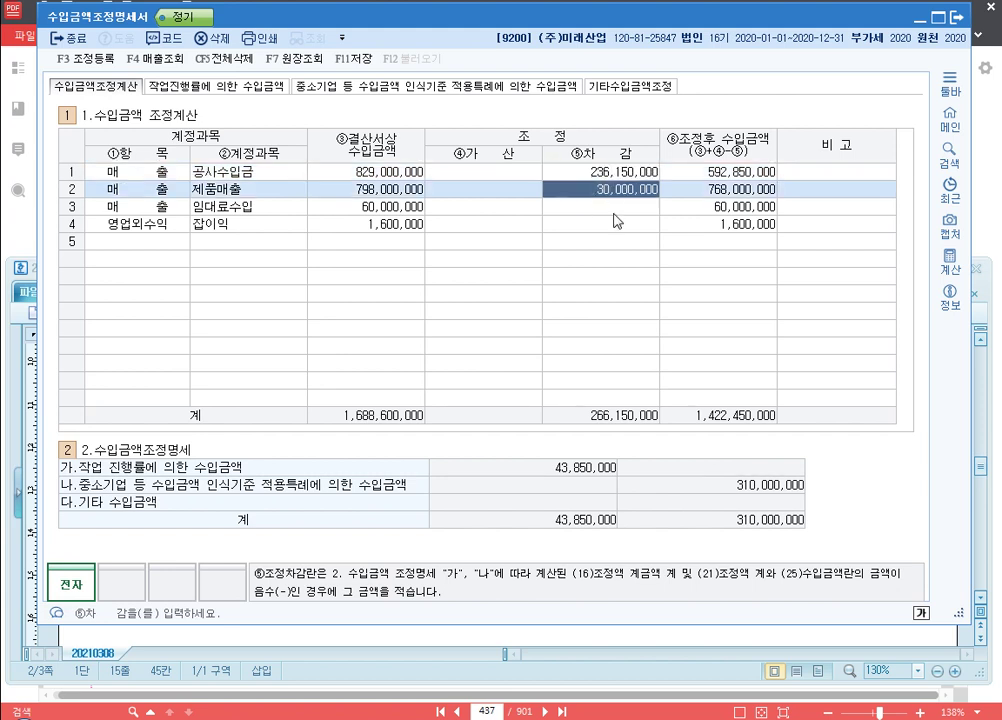
key(Up)
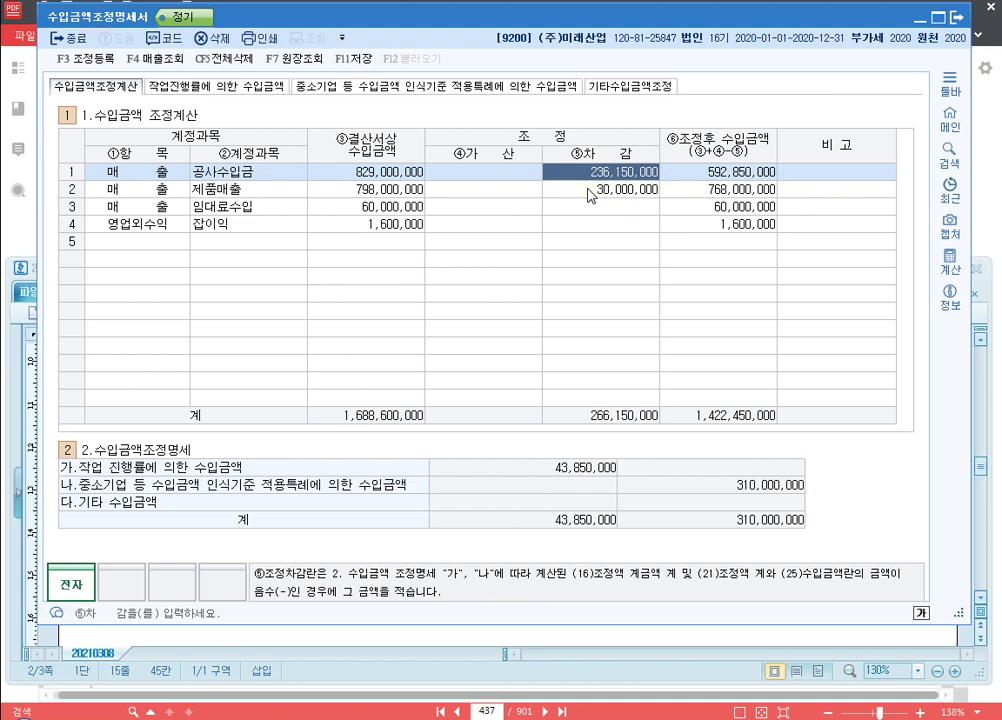
click(590, 193)
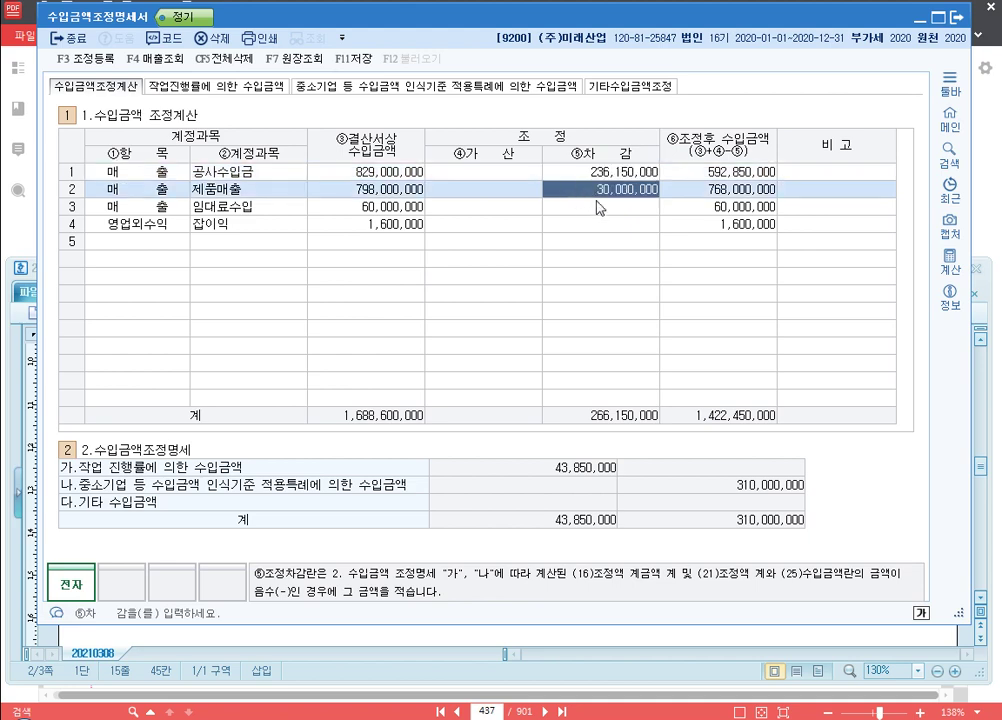
click(362, 86)
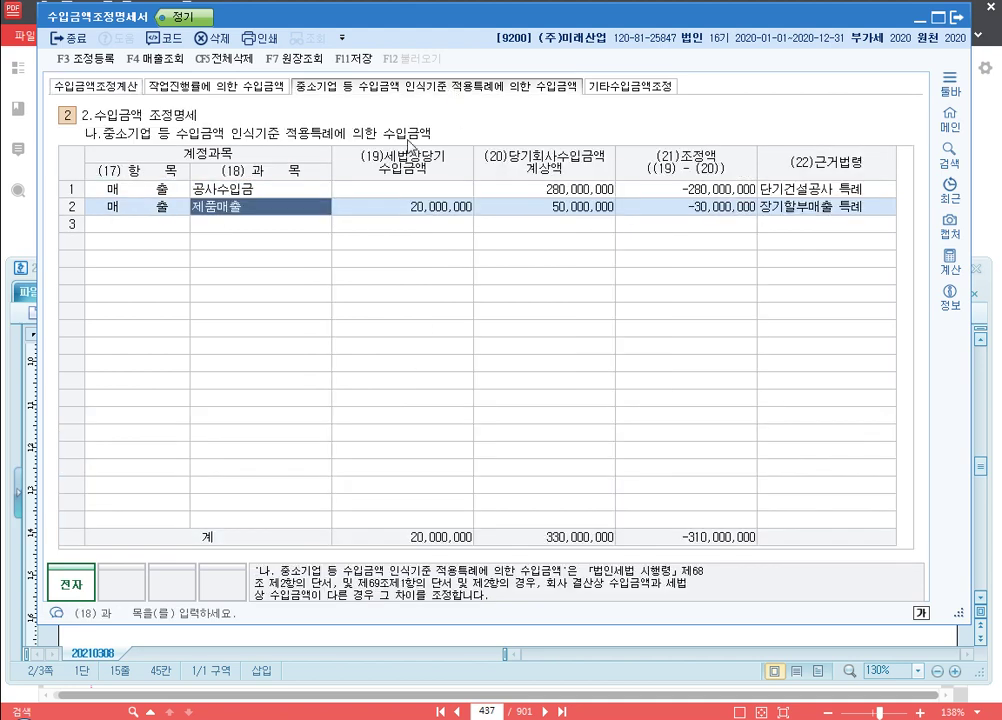
click(200, 87)
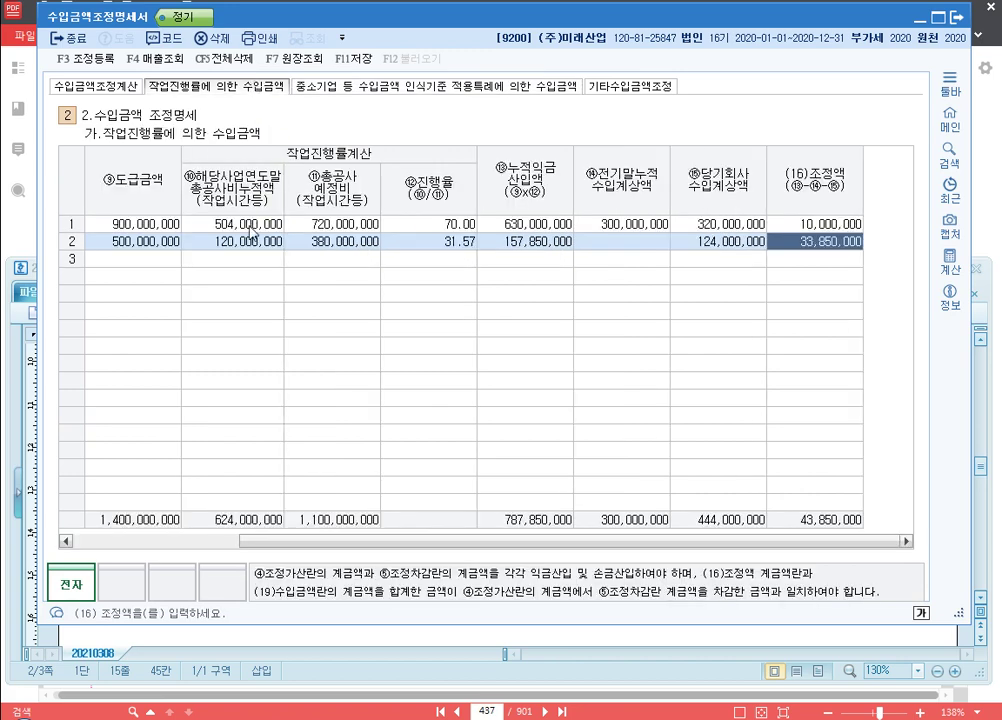
click(412, 90)
click(576, 188)
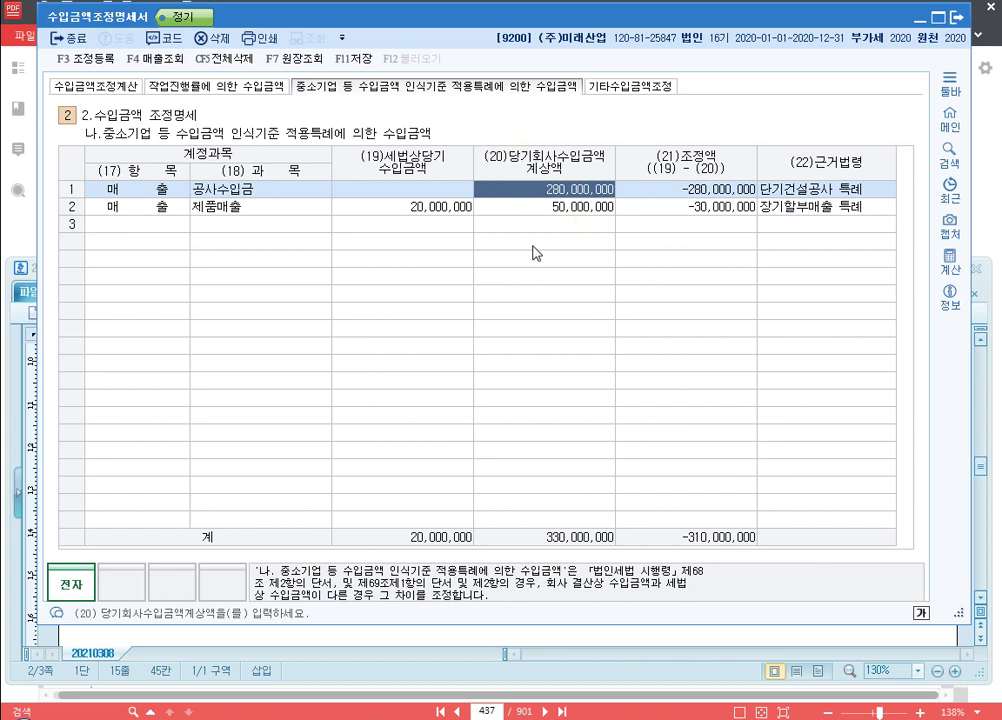
click(540, 208)
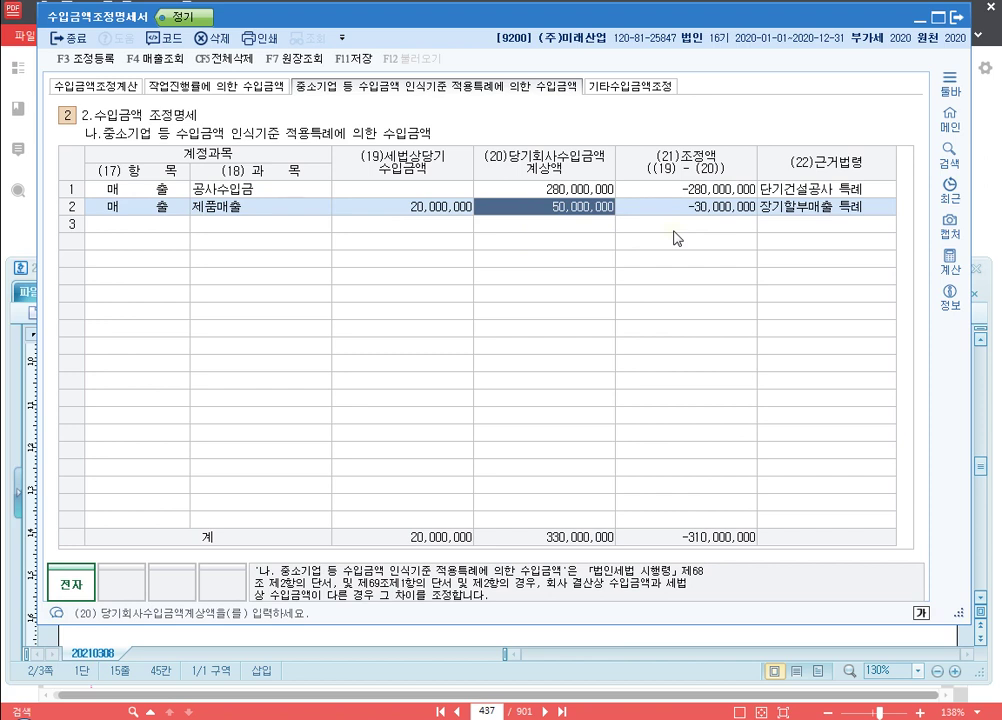
click(998, 186)
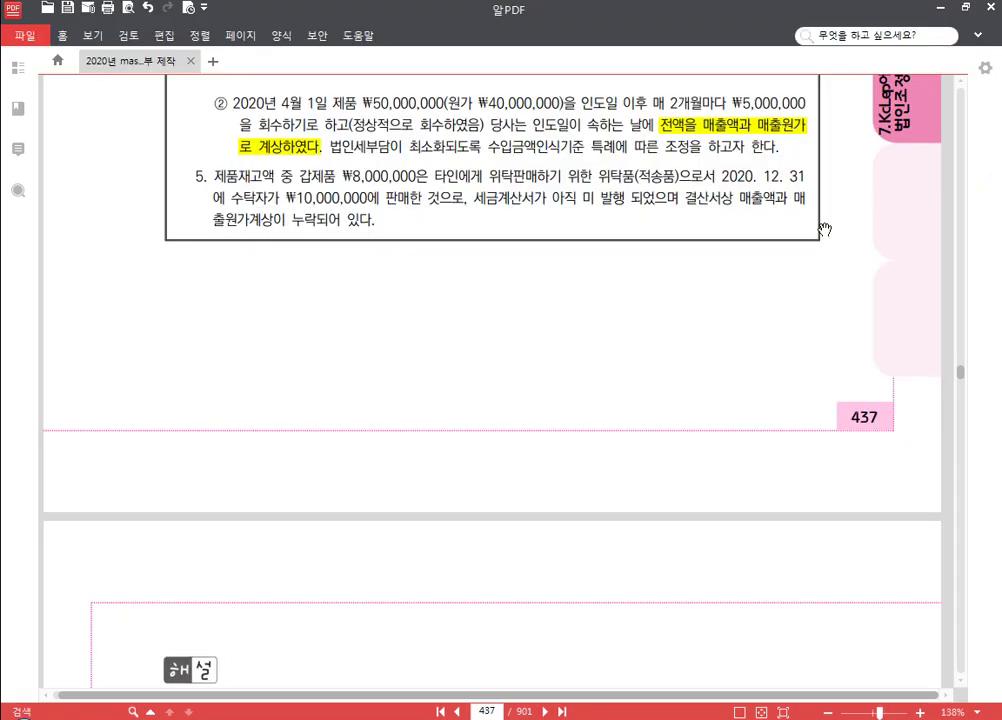
scroll(480, 335, up, 1)
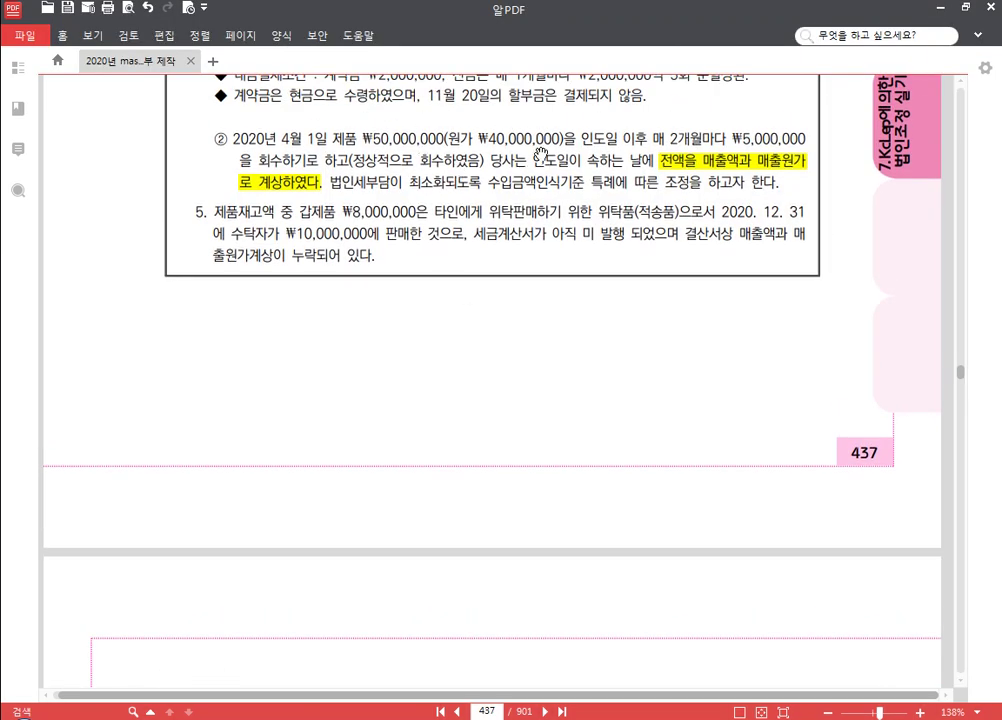
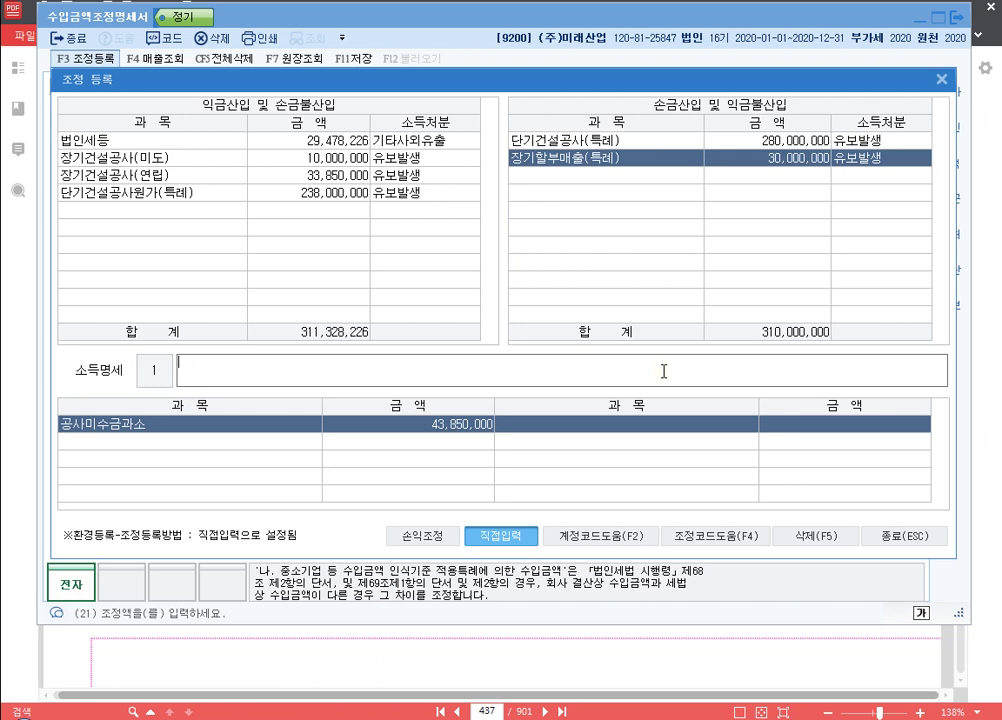
Step: Enter 익금불산입 장기할부매출(특례) 유보 as the 소득명세 of the 장기할부매출(특례) adjustment
text(익금를)
text(산입 장기)
text(할부매출)
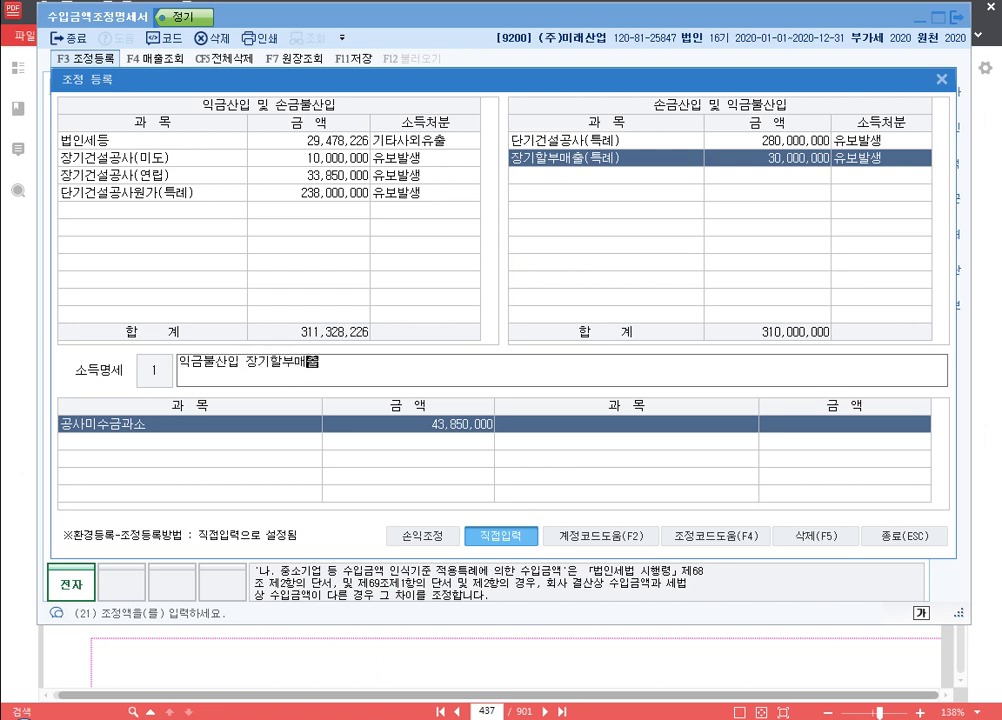
text((특례) 유보)
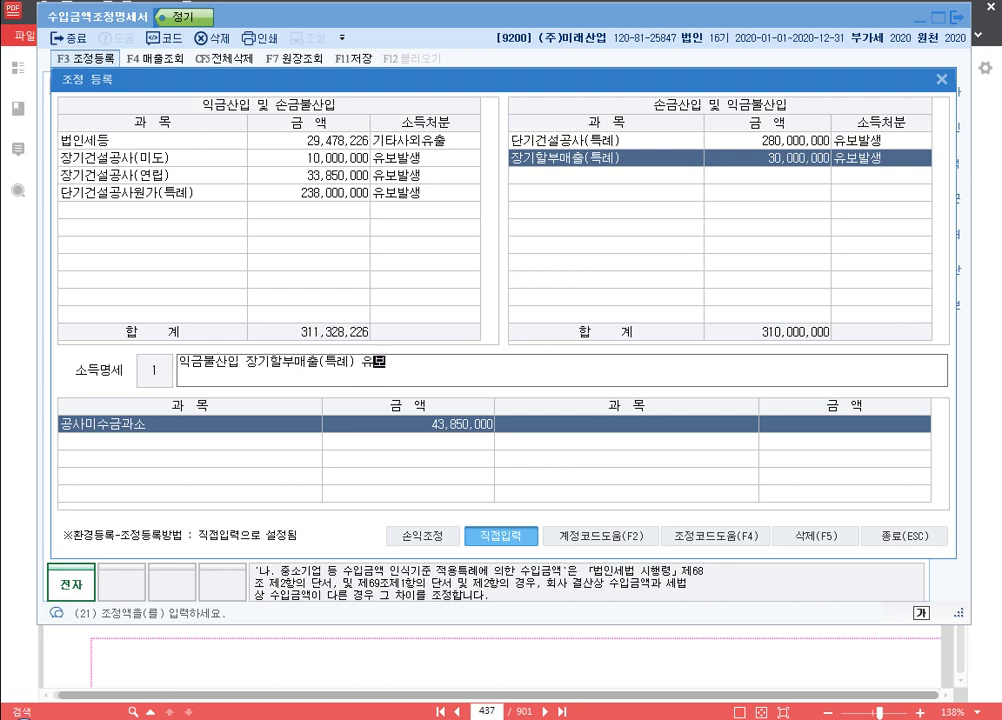
key(Return)
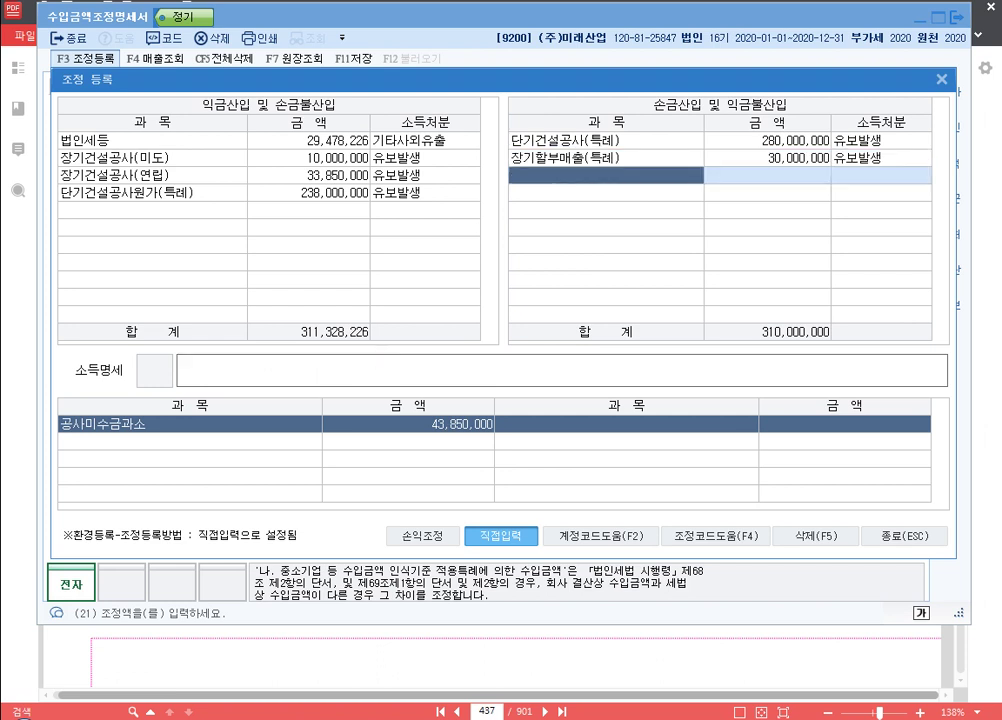
click(605, 158)
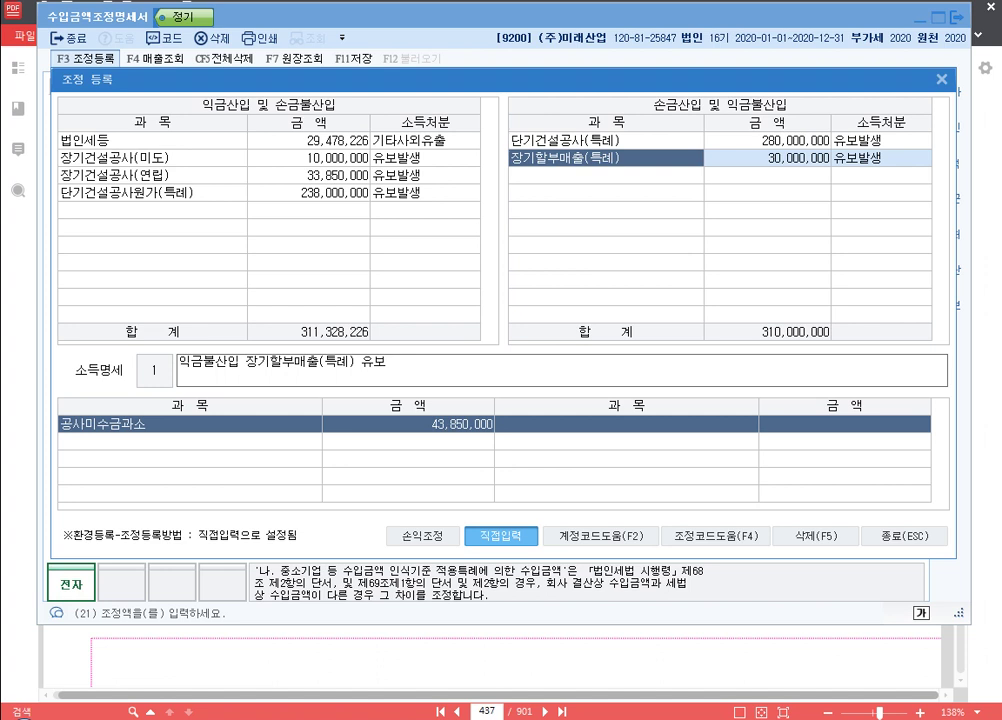
Step: Add 장기할부매출원가(특례) as a new 과목 under 익금산입 및 손금불산입
click(150, 140)
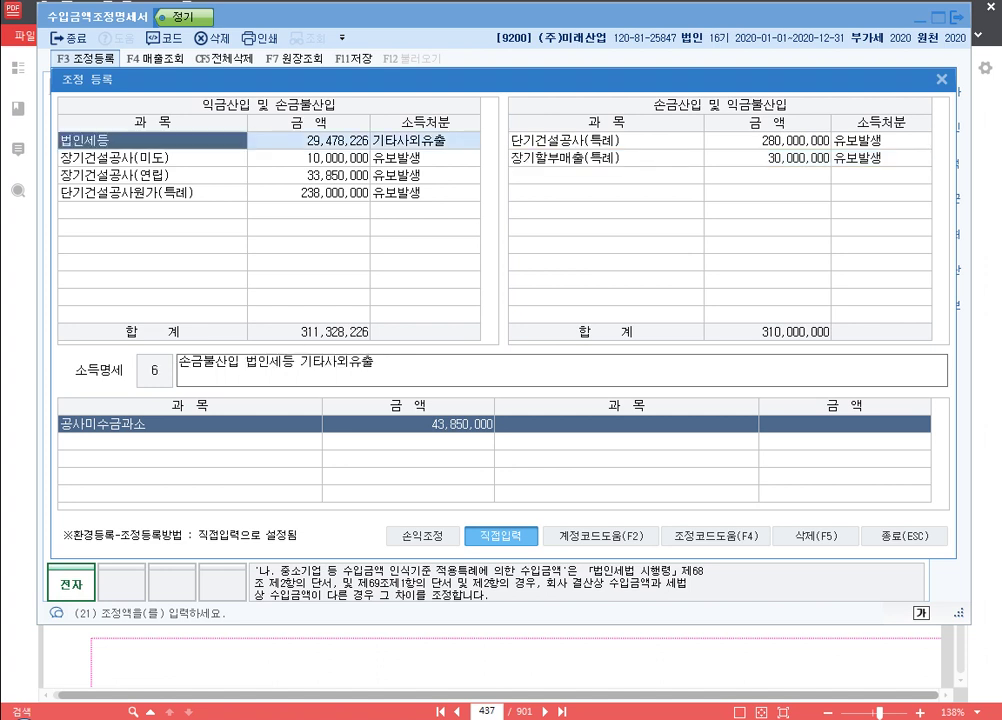
key(Down)
key(Down)
key(Down)
key(Down)
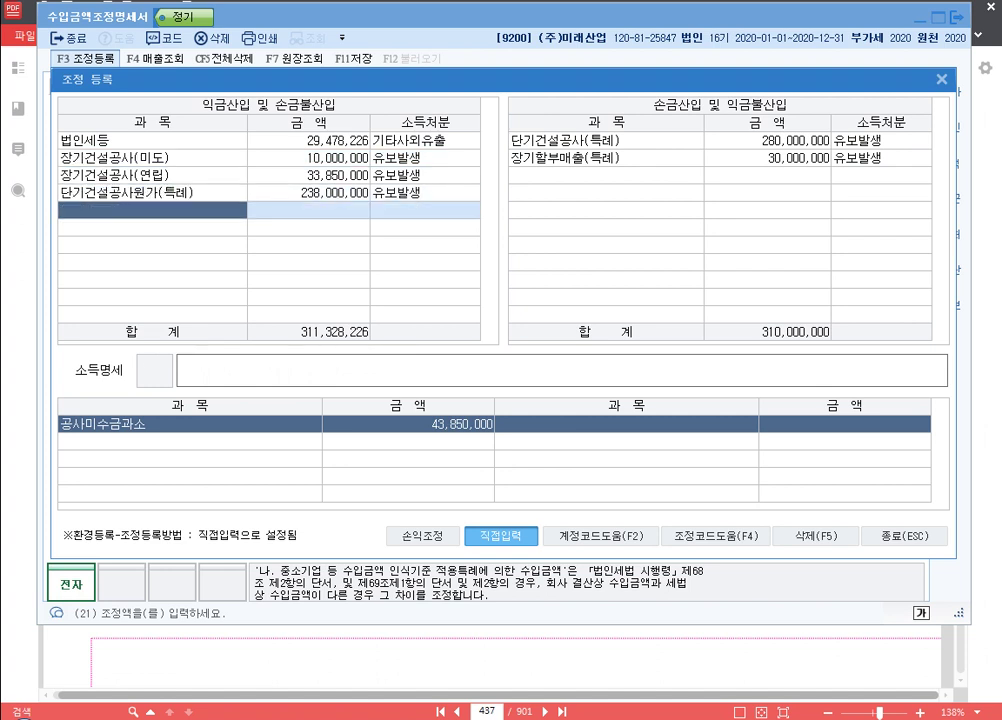
text(단기하)
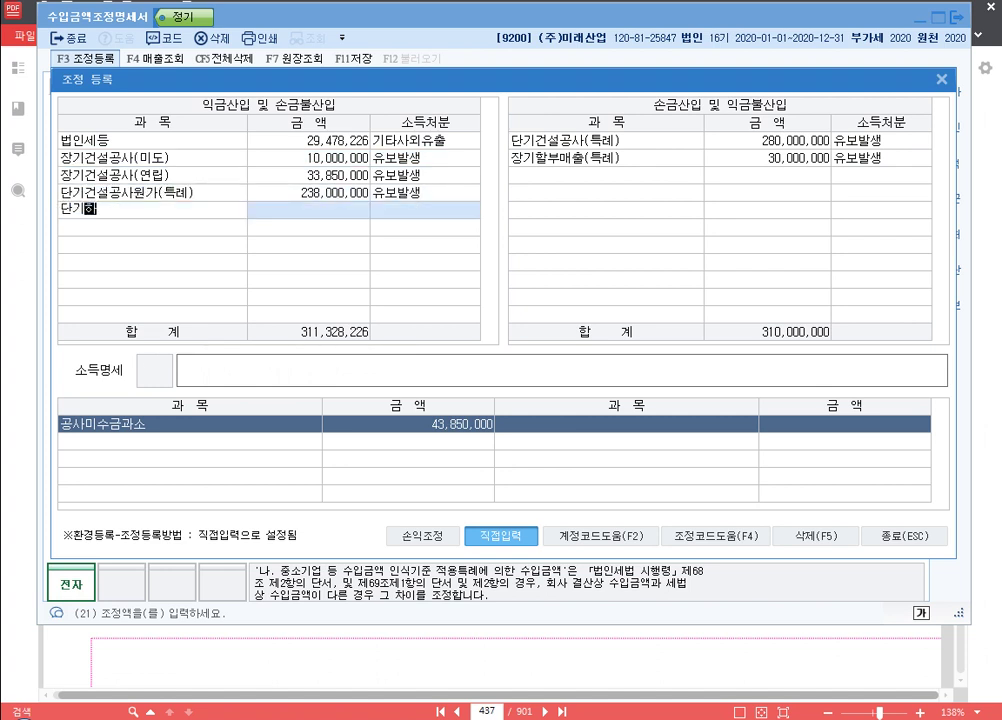
key(BackSpace)
key(BackSpace)
text(장기할부매출원가()
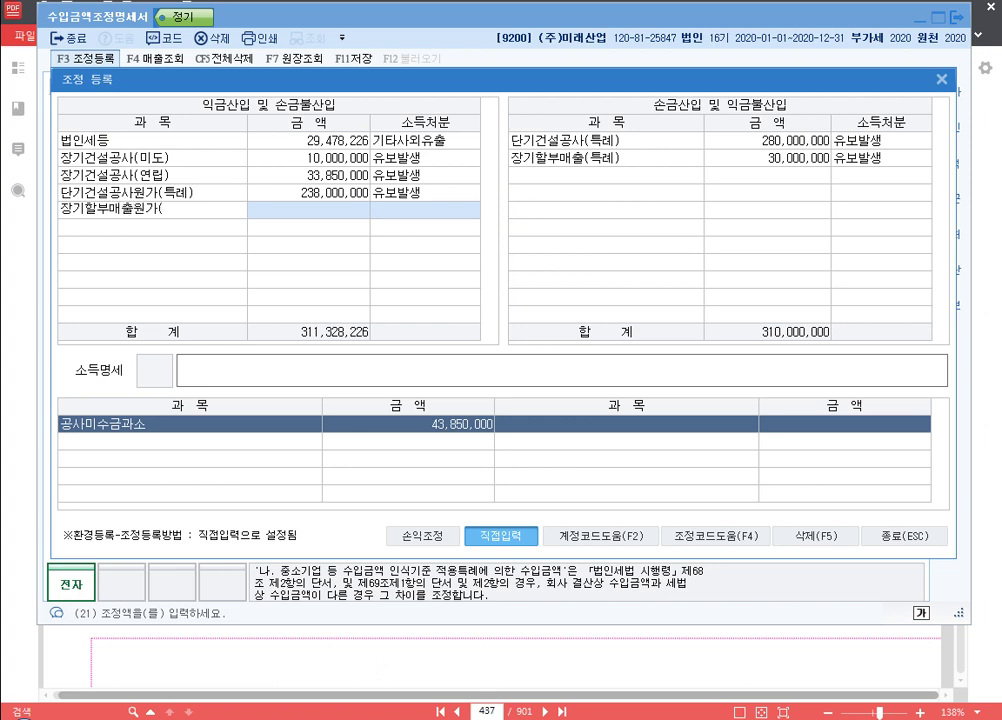
text(특례))
key(Return)
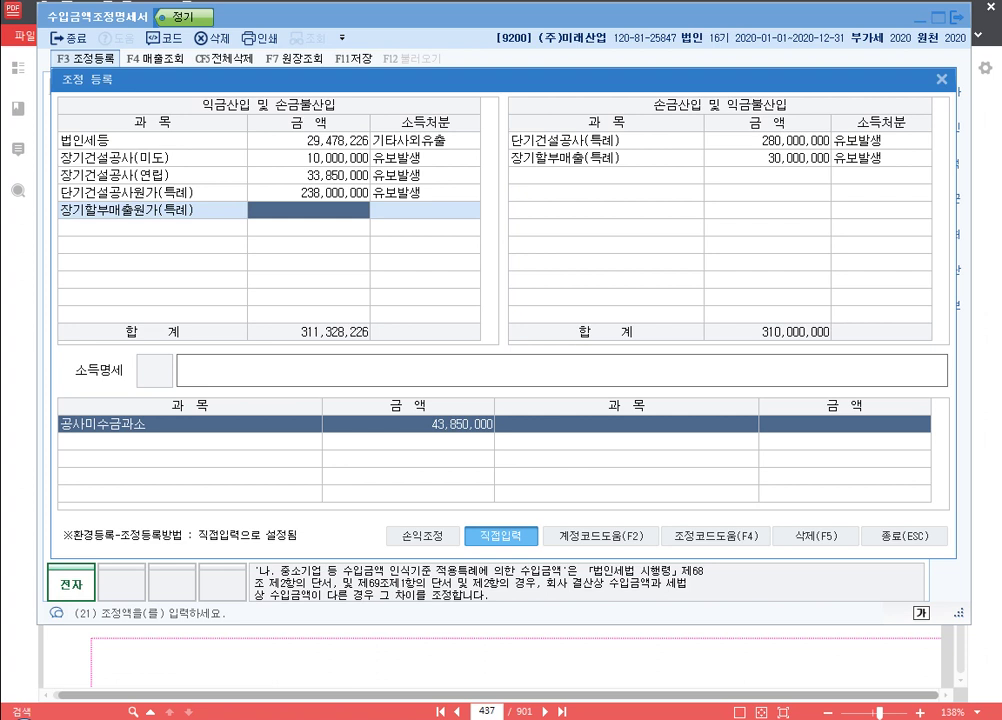
Step: Set the 장기할부매출원가(특례) adjustment's 금액 to 24,000,000 and its 소득처분 to 유보발생
text(24000000)
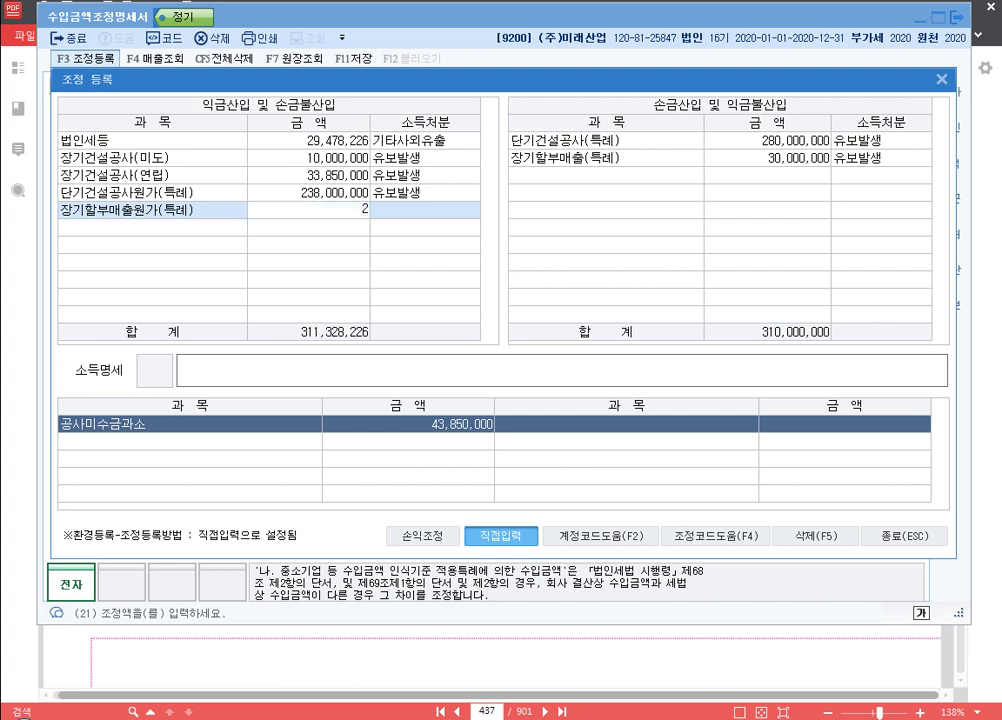
key(Return)
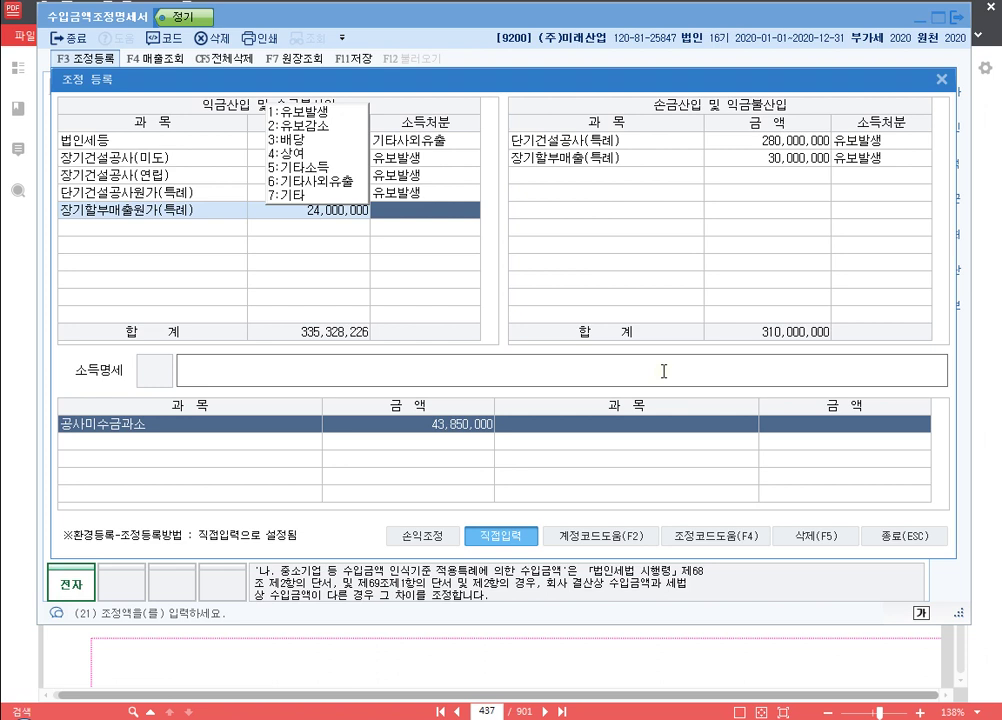
key(1)
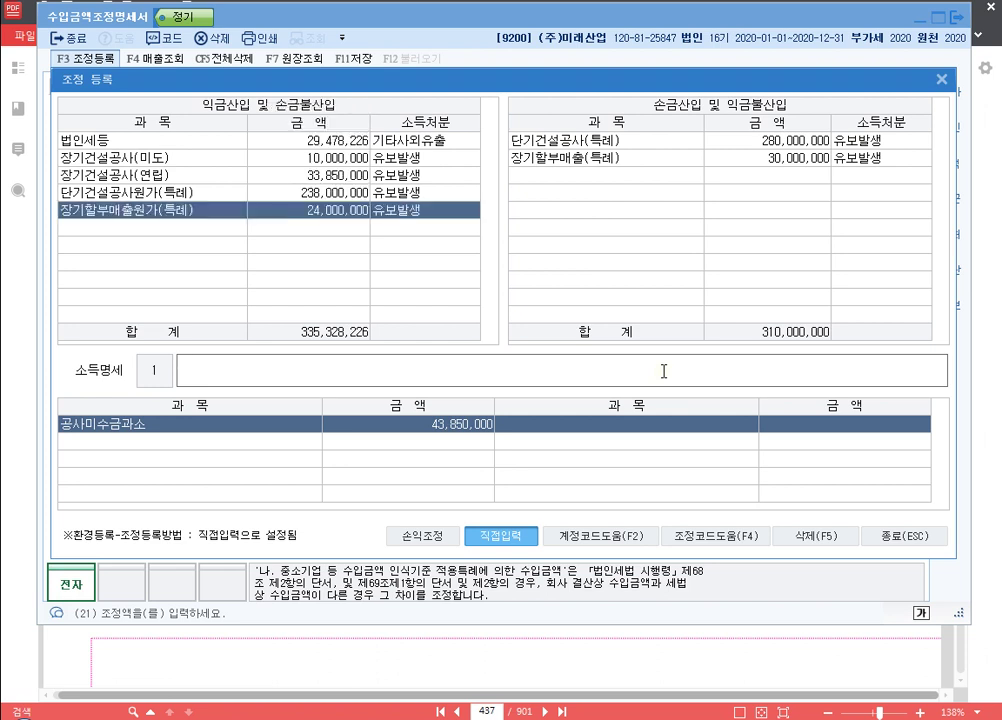
Step: Enter 손금불산입 장기할부매출원가(특례) 유보 as the 소득명세 of the 장기할부매출원가(특례) adjustment, and close 조정 등록
text(손금불산ㅇ입 장기)
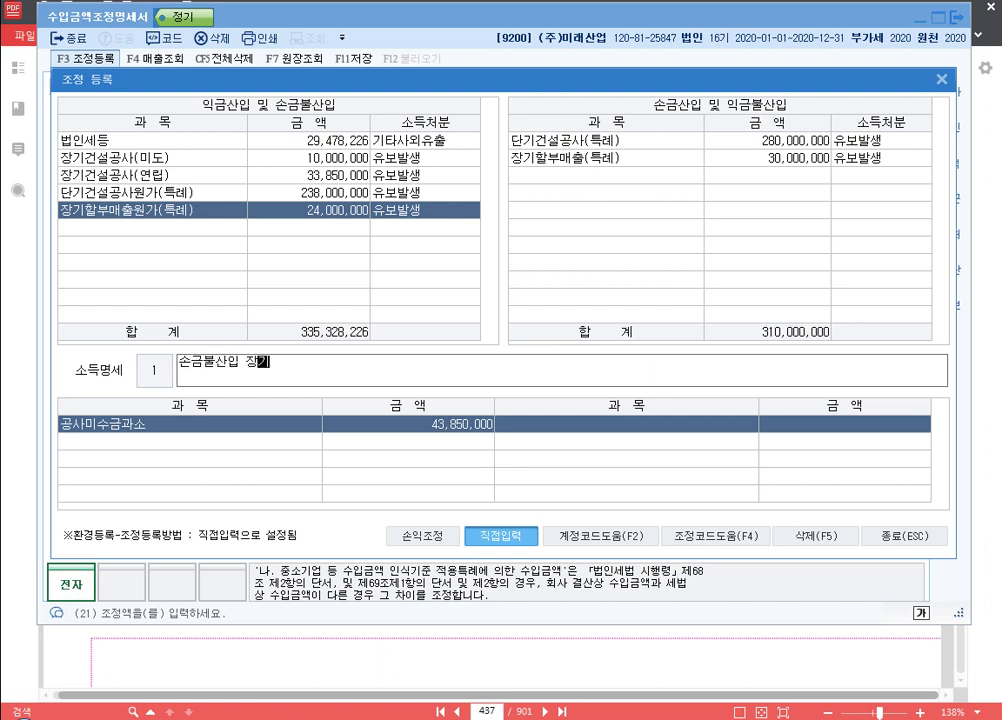
text(할부매출원가)
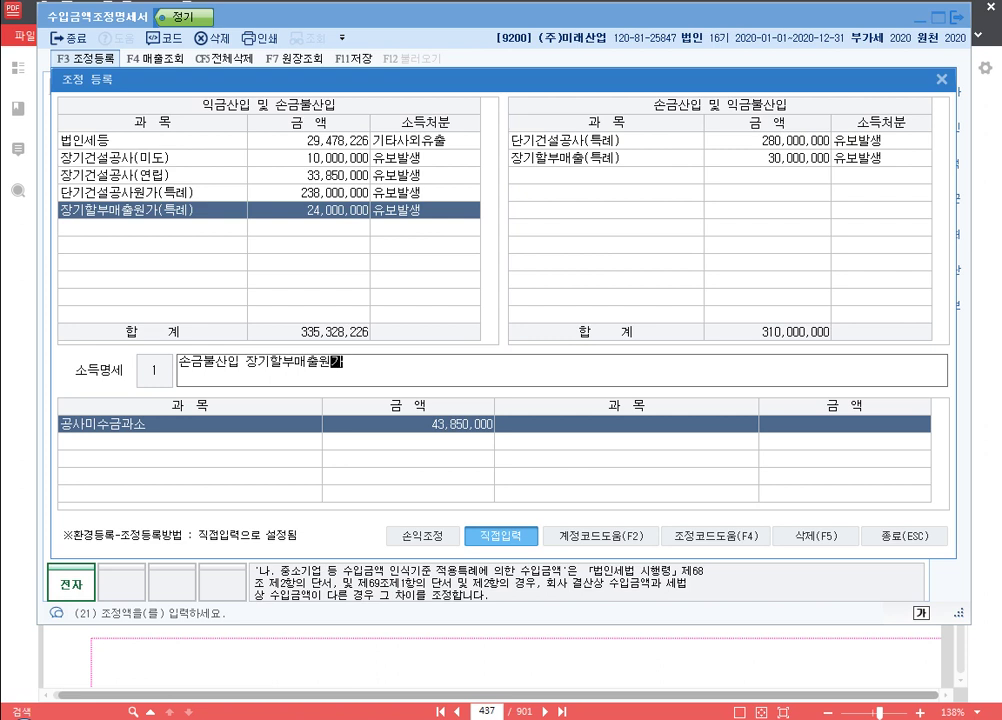
text((특ㄹ례) 유보)
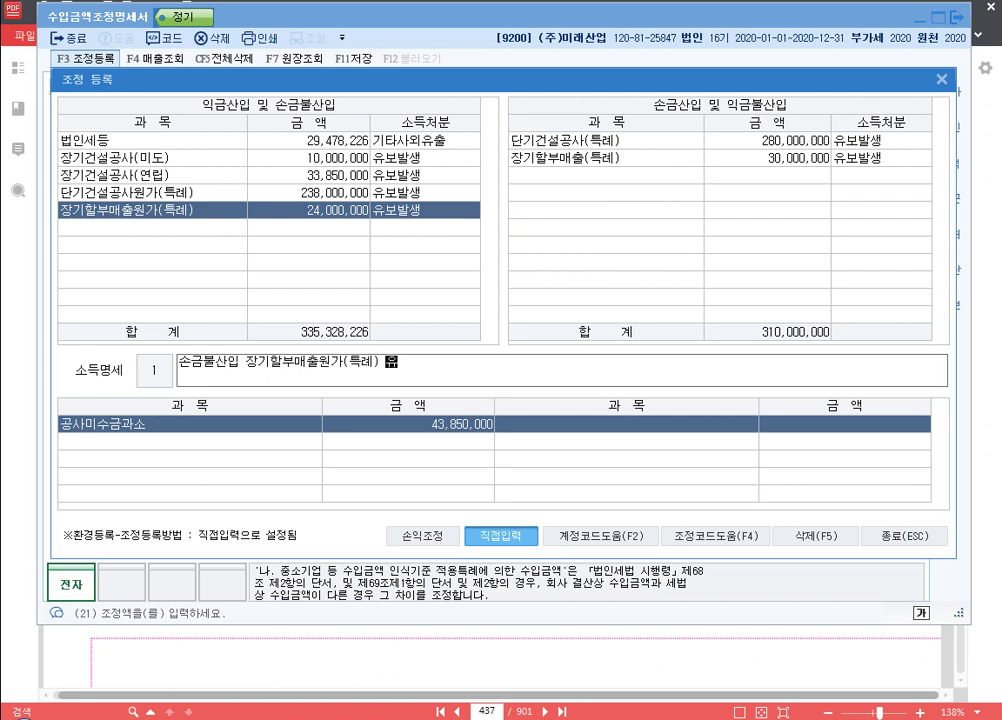
key(Return)
key(Up)
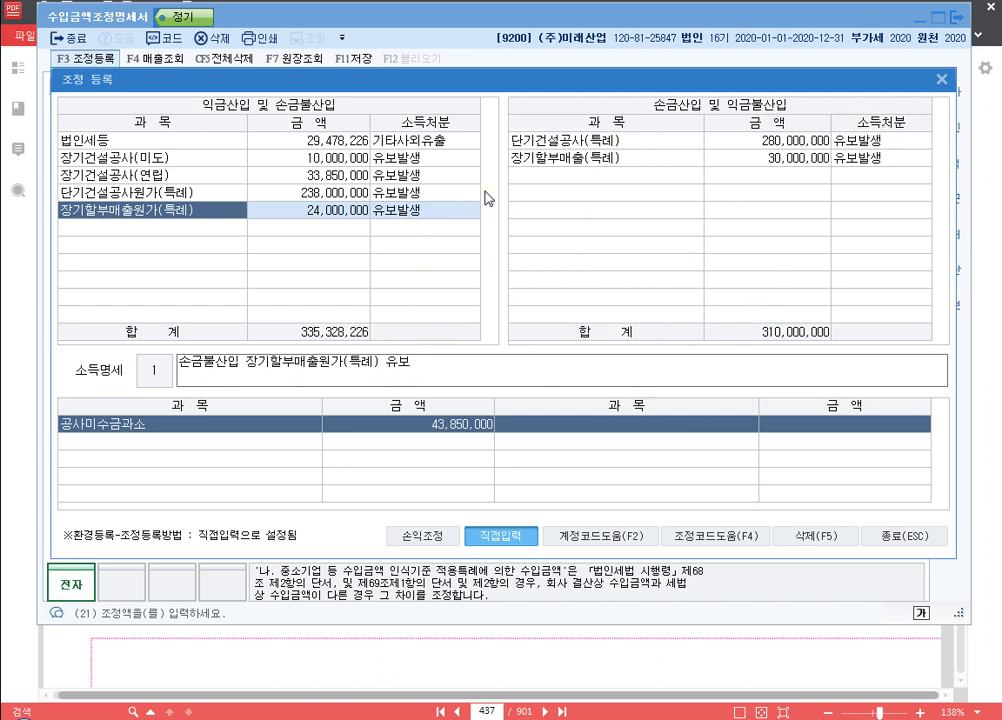
click(944, 82)
key(Escape)
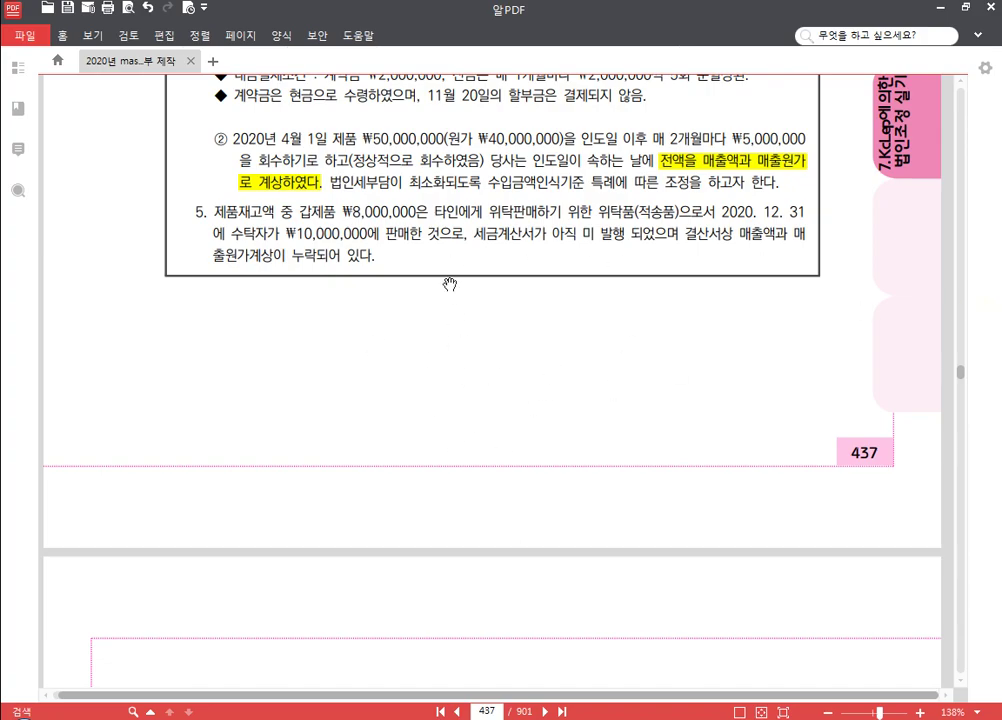
Step: Review the PDF's 해설 pages on 작업진행률, 단기건설공사, 장기할부판매 and 기타 수입금액, alongside the 중소기업 특례 entries in the form
scroll(532, 270, down, 5)
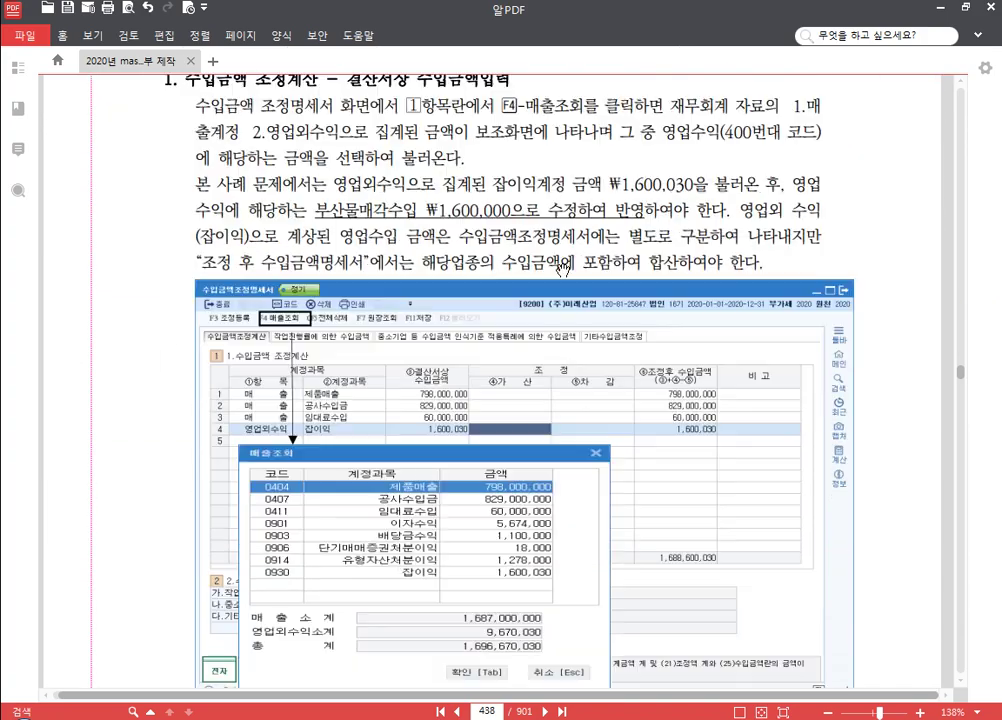
scroll(563, 268, down, 10)
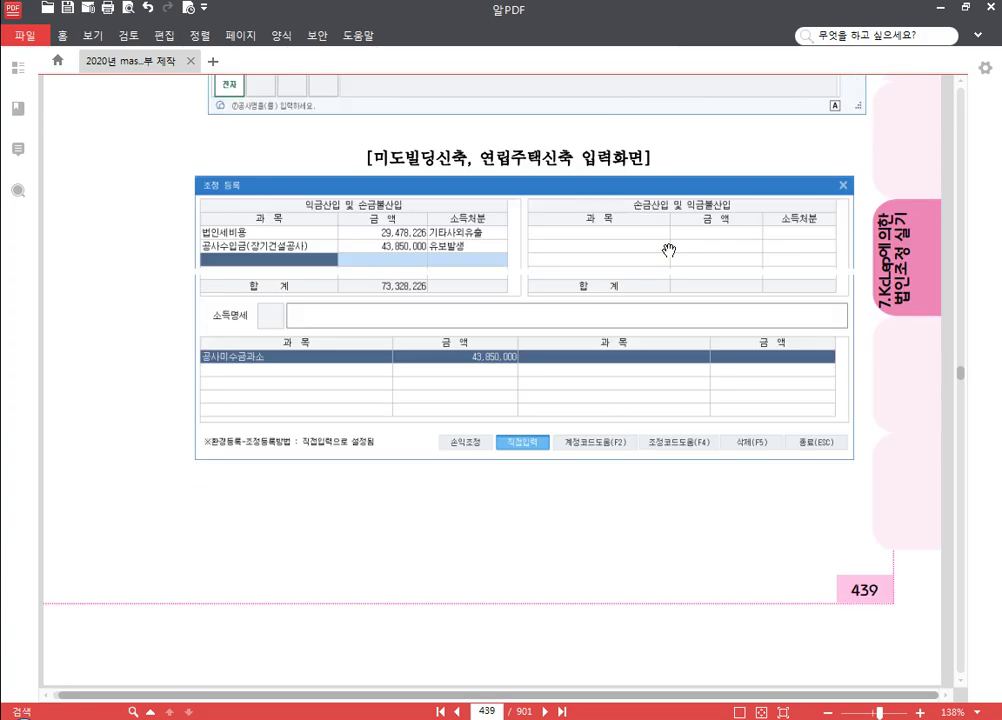
scroll(665, 248, down, 15)
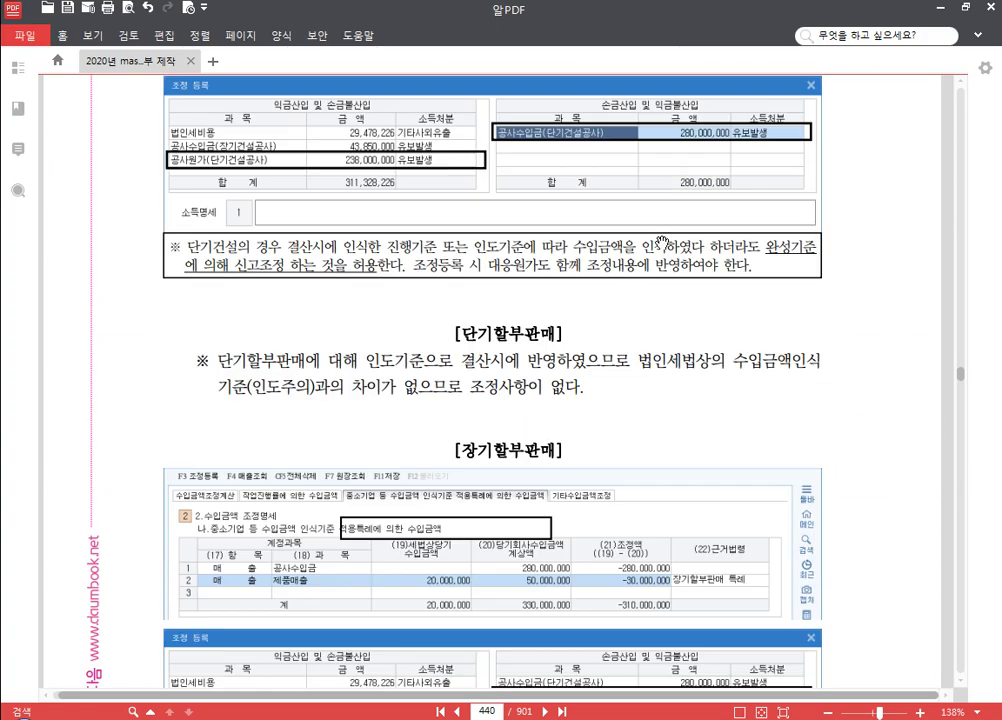
scroll(660, 241, down, 3)
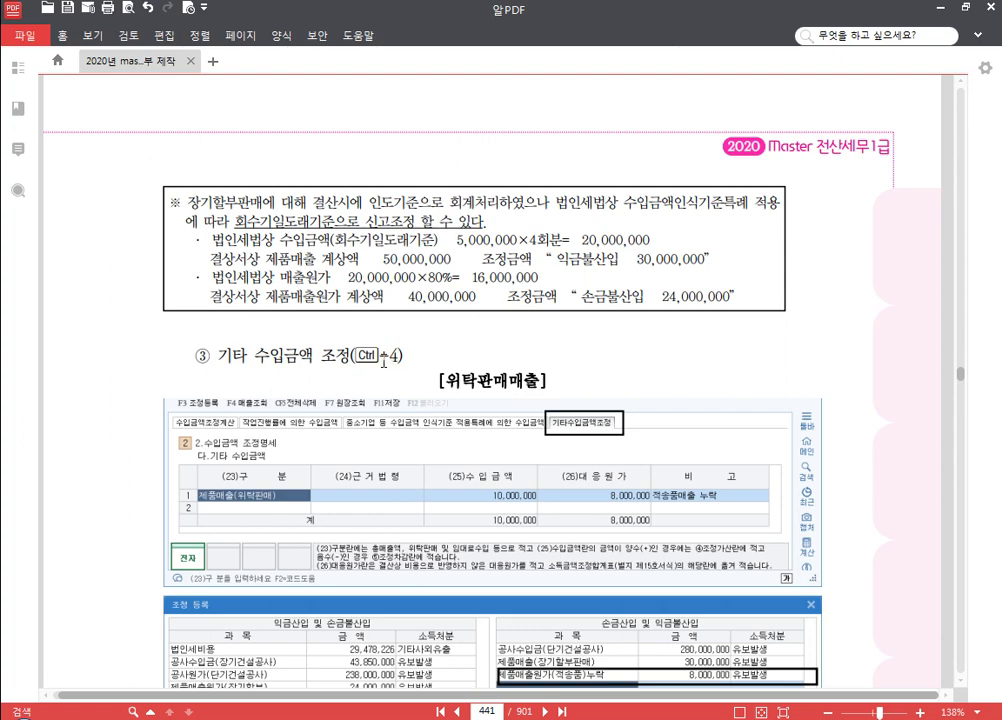
scroll(383, 362, up, 10)
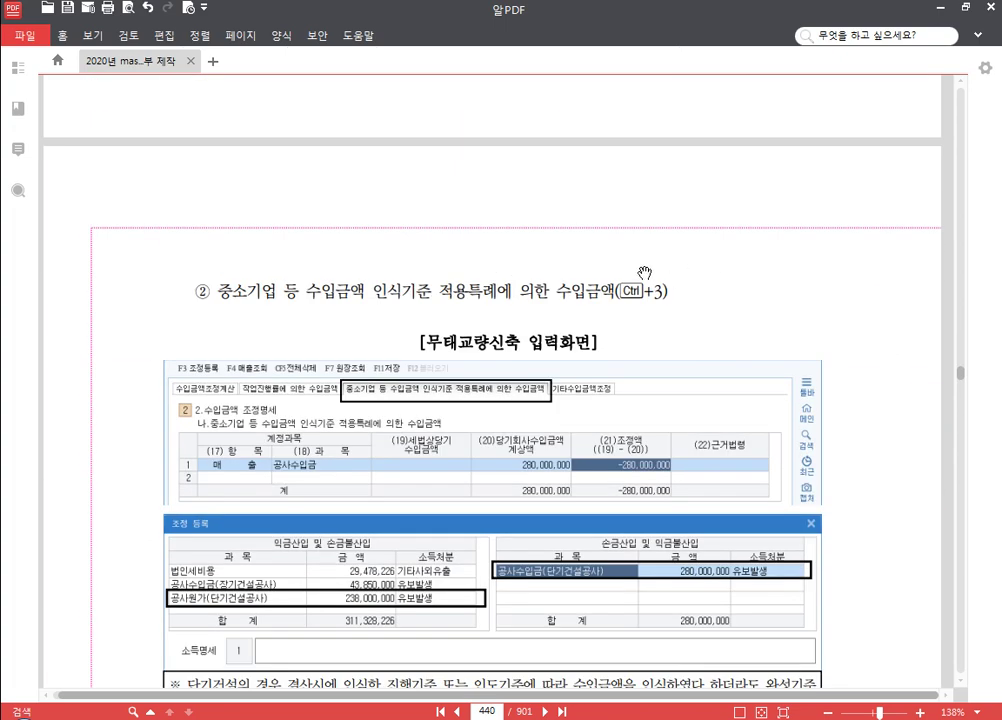
scroll(597, 398, up, 3)
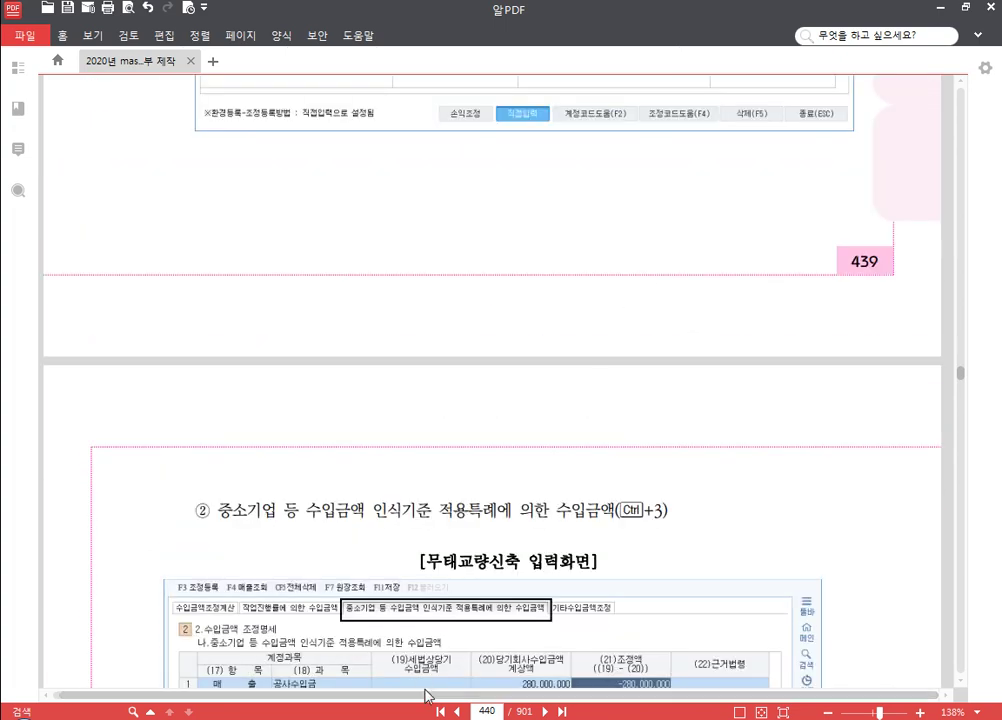
key(alt+Tab)
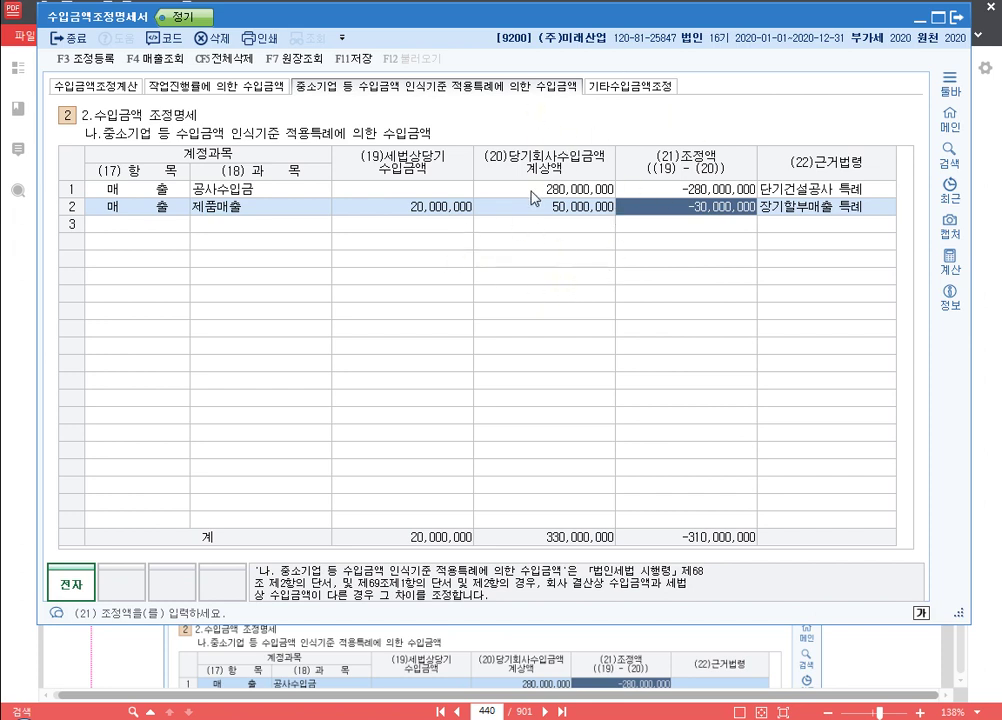
scroll(738, 347, up, 15)
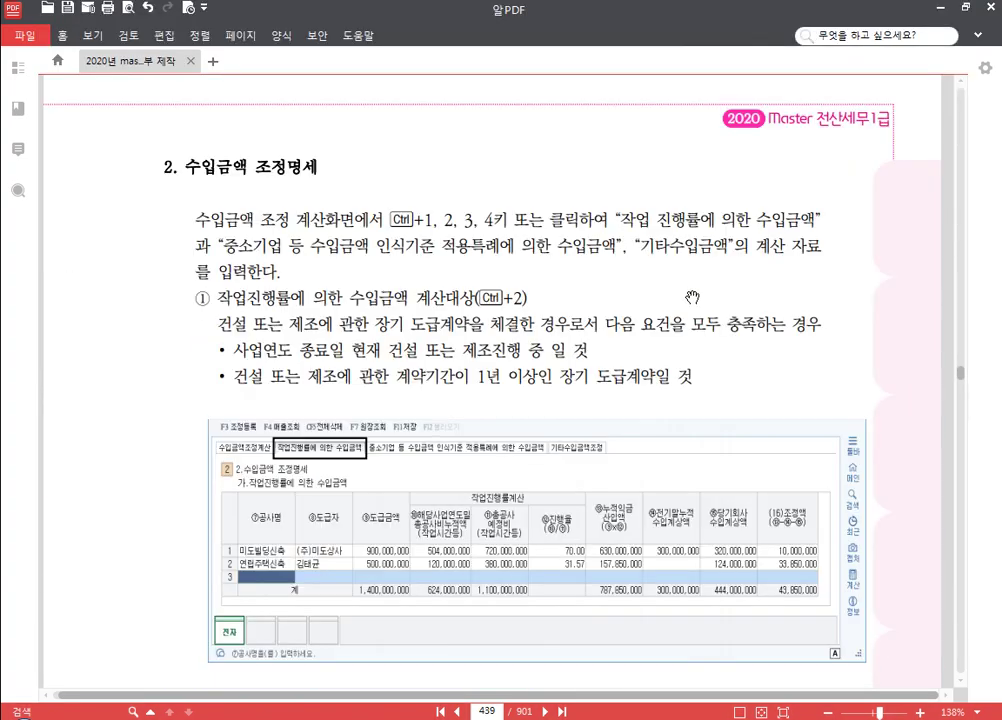
Step: Read exercise item 5 on page 437 of the PDF, about the 위탁판매 omitted from 매출액 and 매출원가
scroll(700, 287, up, 8)
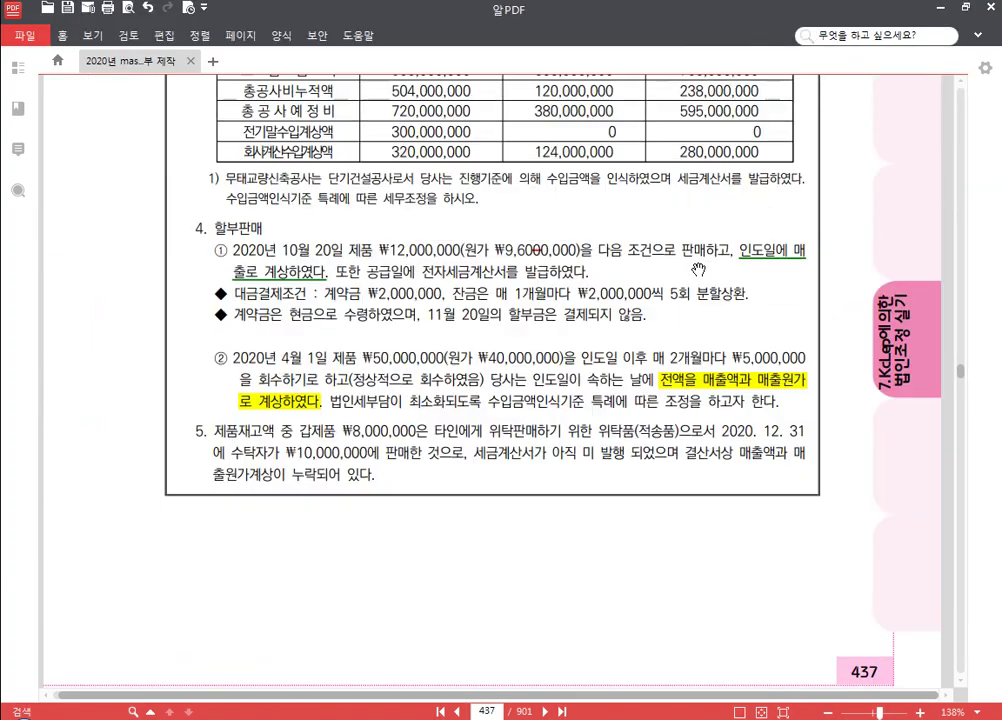
scroll(546, 215, down, 2)
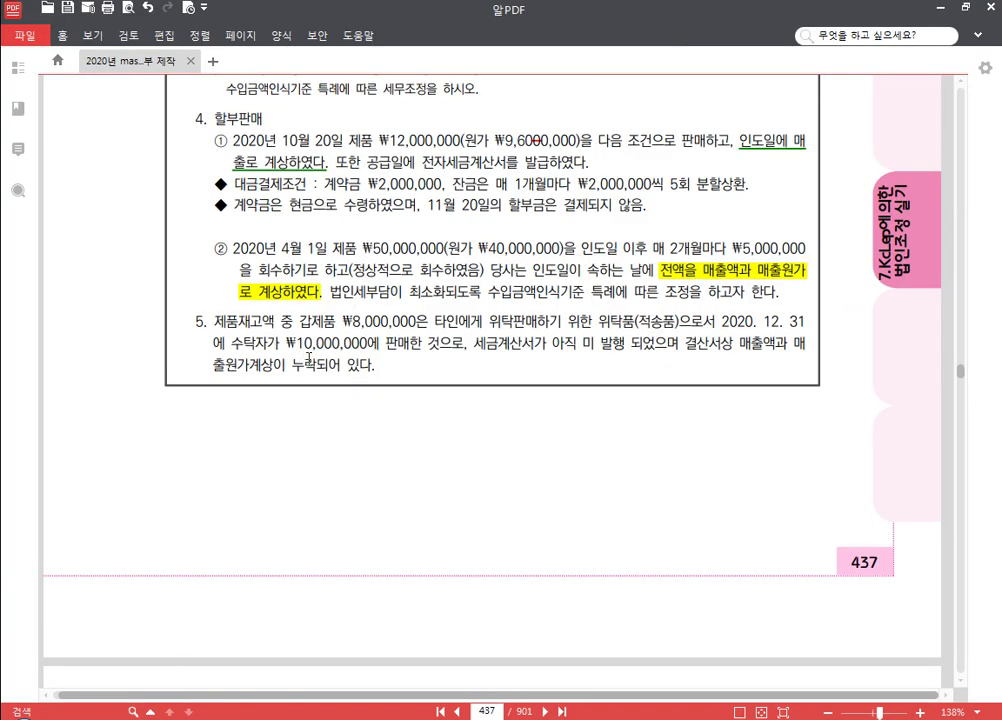
scroll(380, 383, down, 1)
scroll(380, 383, down, 1)
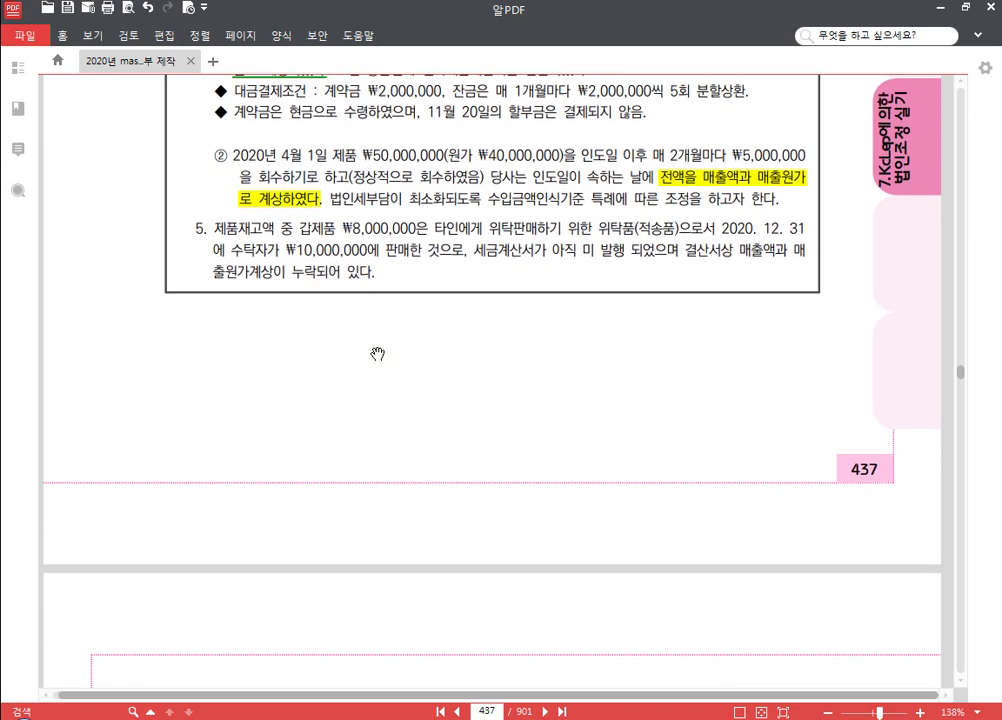
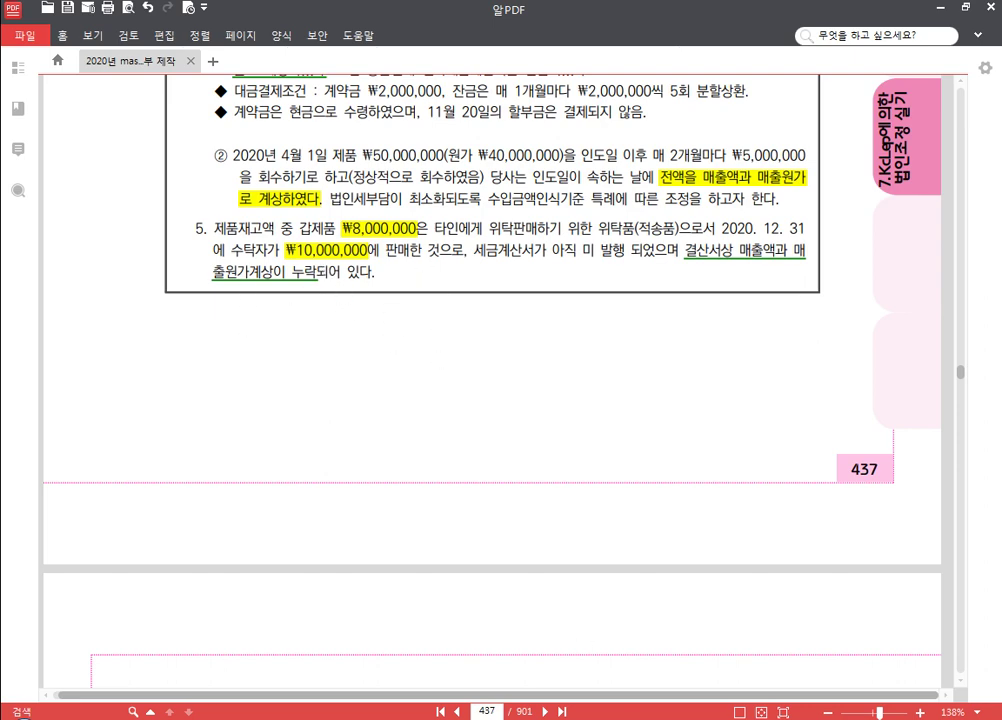
Step: Switch to the 수입금액조정명세서 and review its 작업진행률, 중소기업 특례, 수입금액조정계산 and 기타수입금액조정 sections
key(alt+Tab)
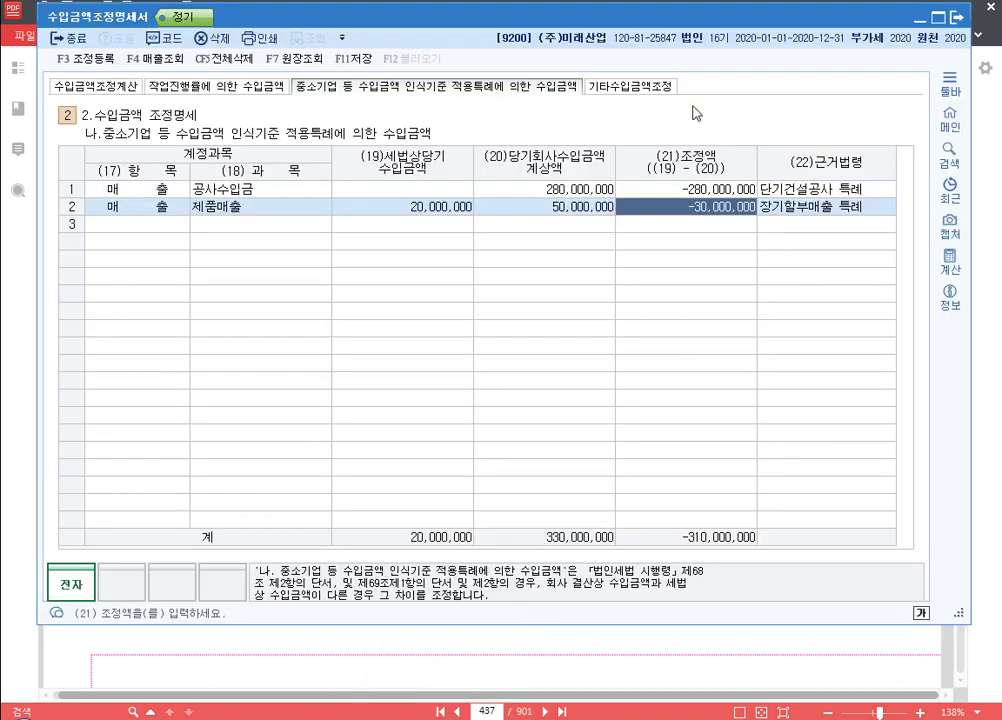
click(651, 90)
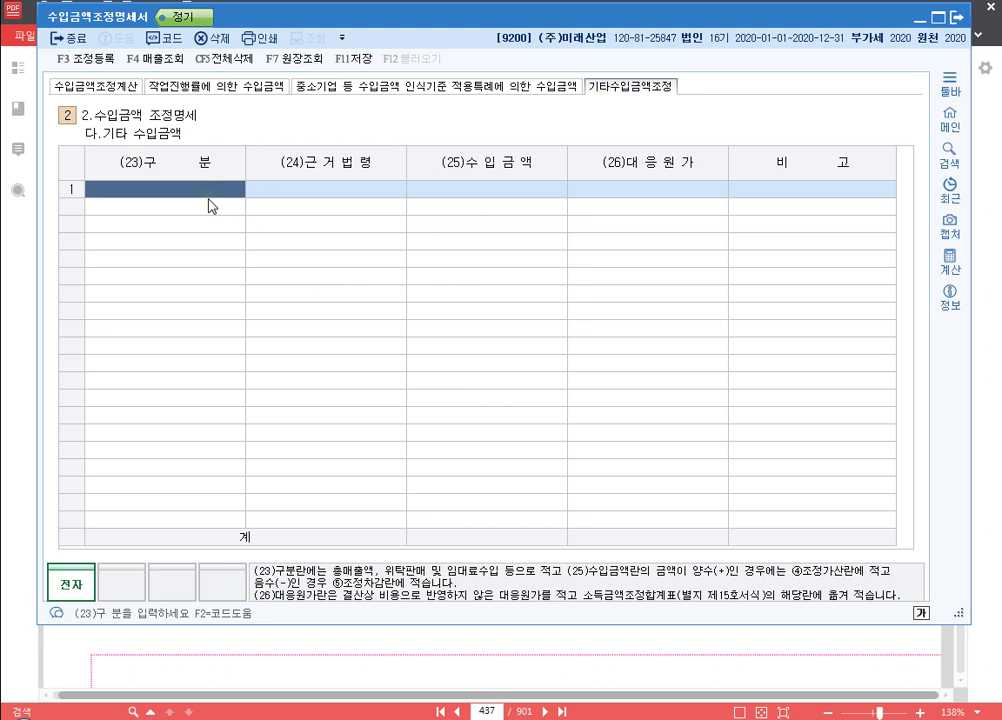
click(237, 87)
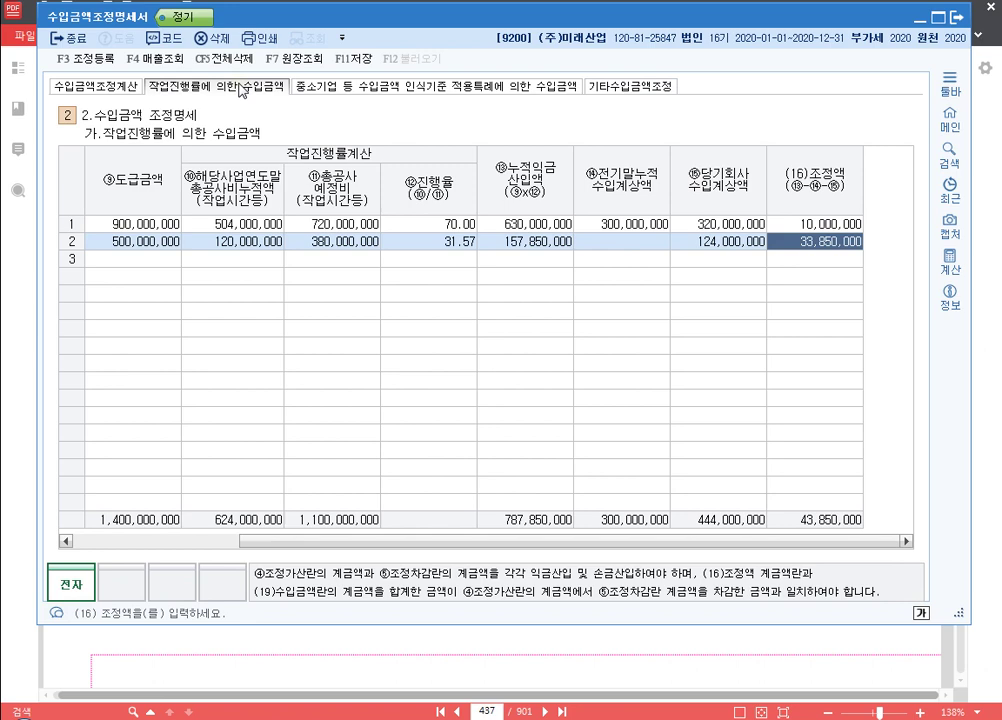
click(400, 88)
click(632, 87)
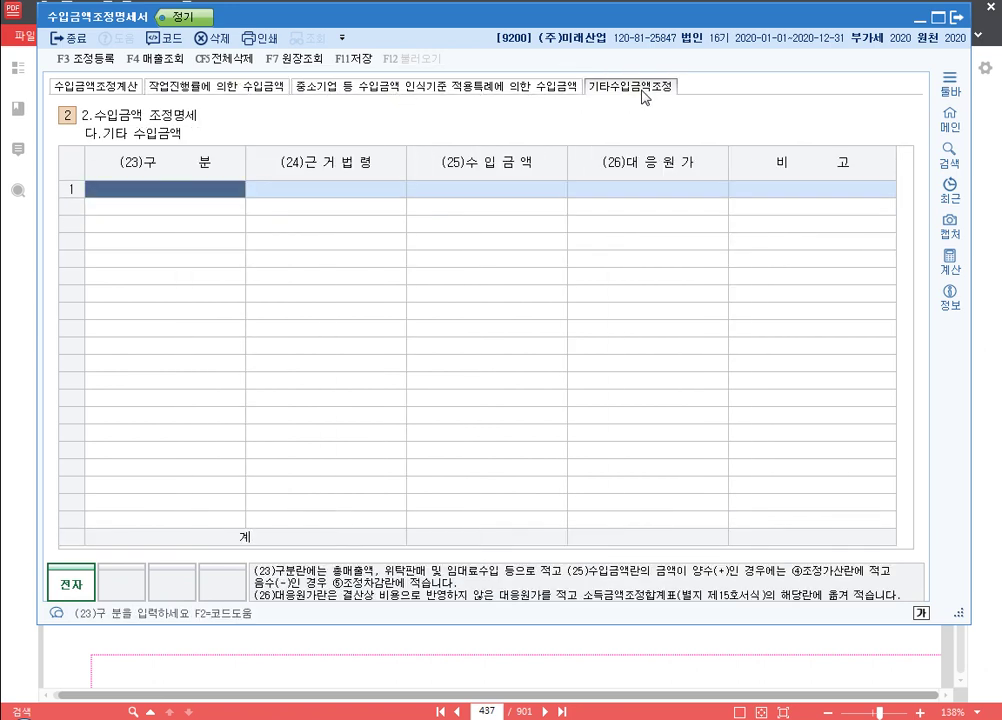
click(380, 90)
click(281, 205)
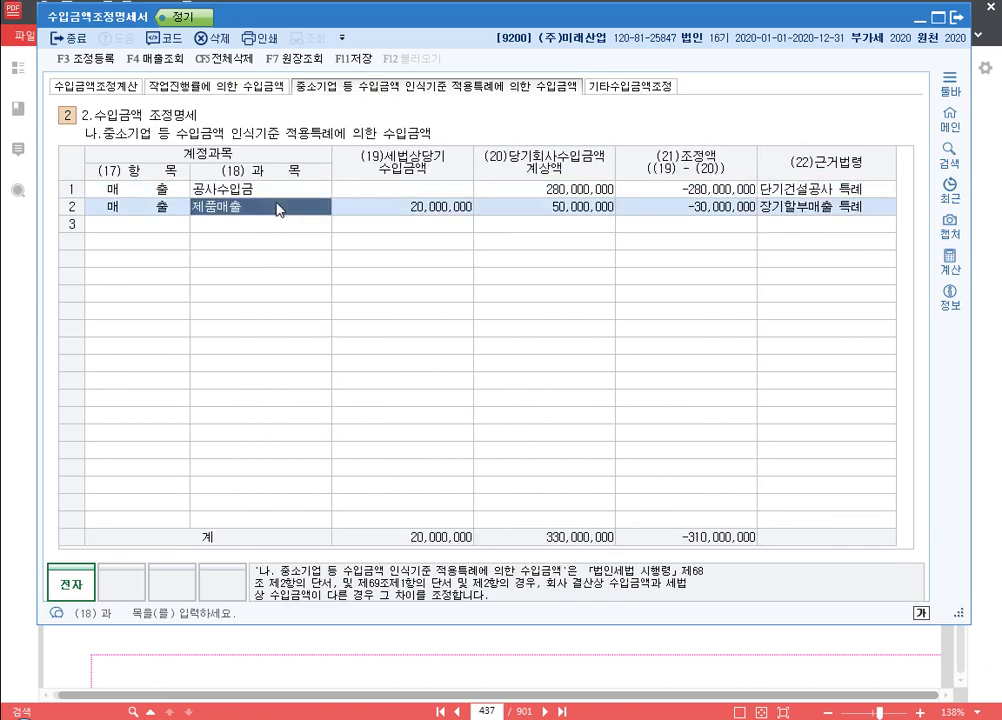
click(80, 89)
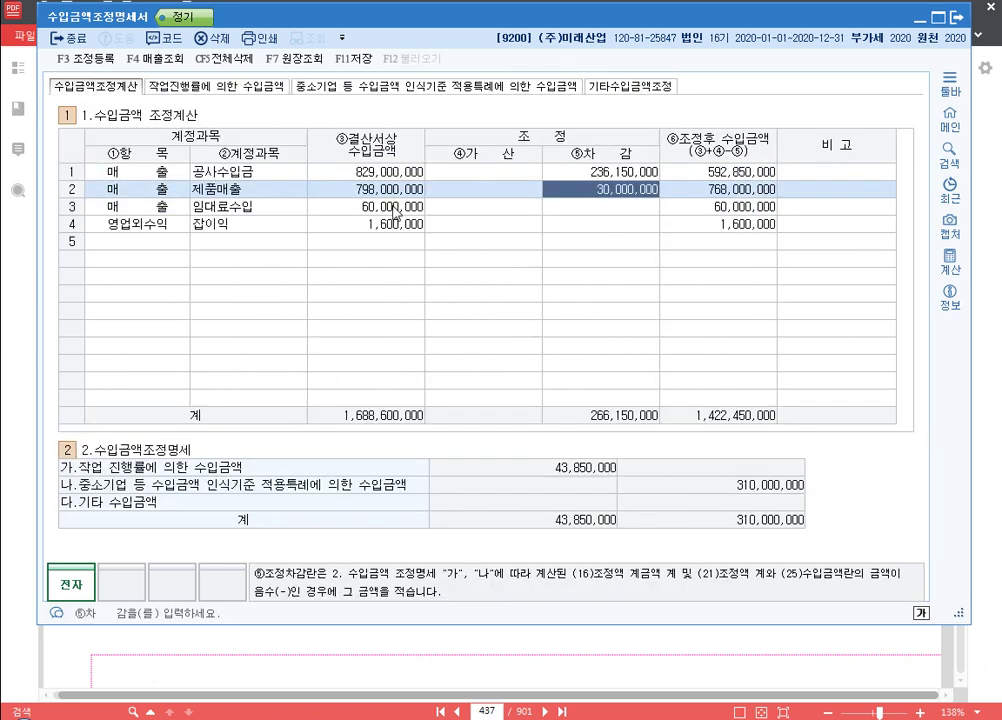
click(632, 87)
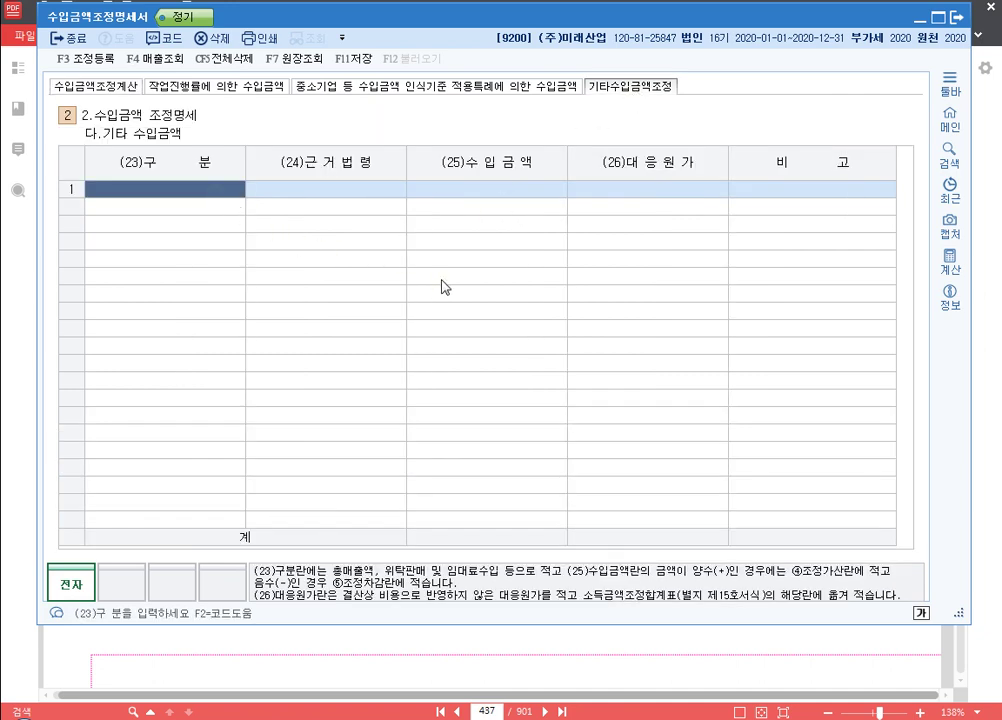
Step: Add a 제품매출 (code 404) row to 기타수입금액조정 with a 수입금액 of 10,000,000
key(F2)
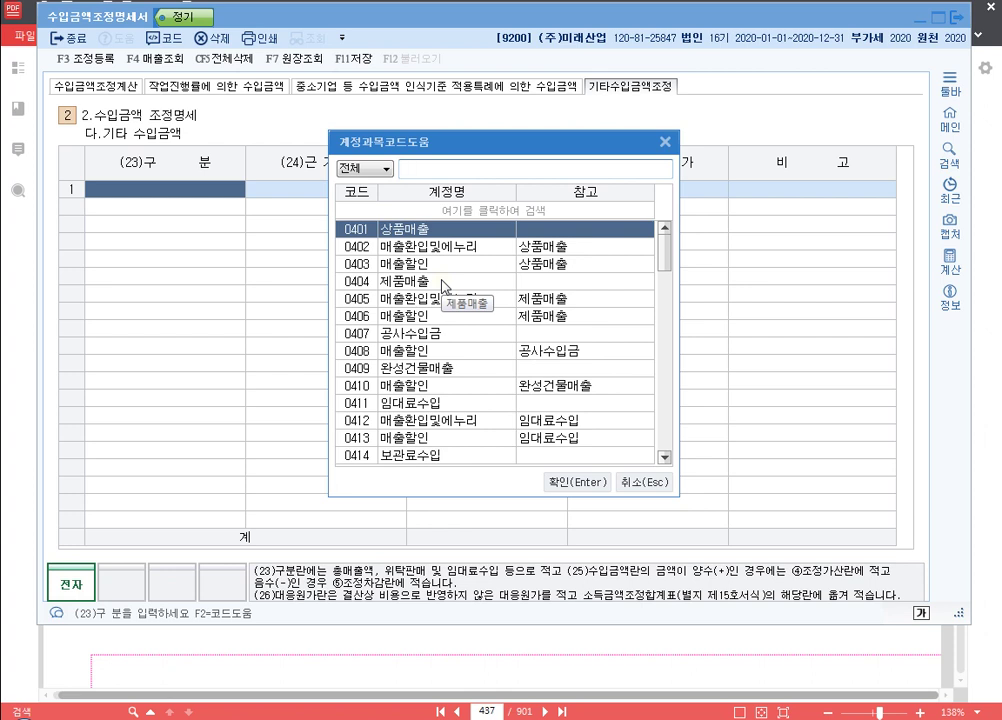
text(404)
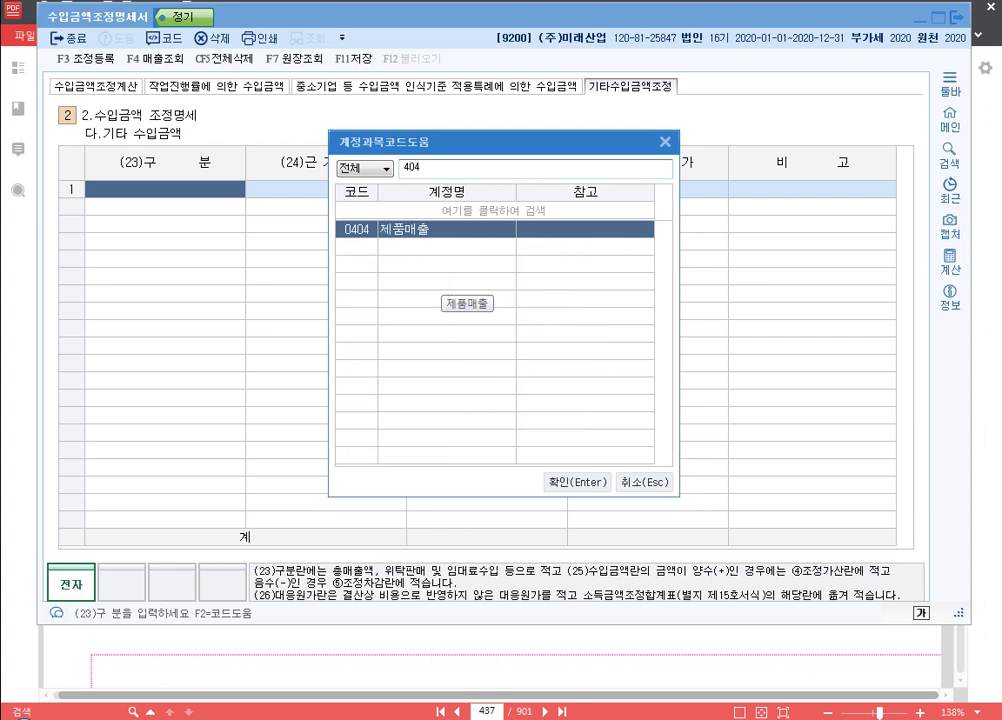
key(Return)
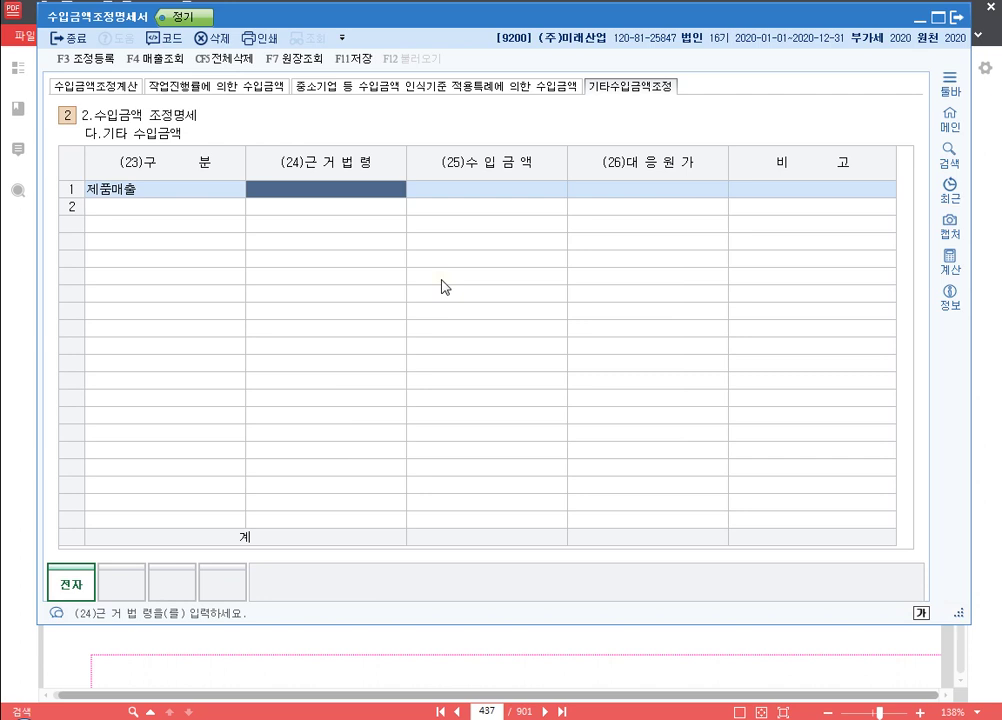
key(Return)
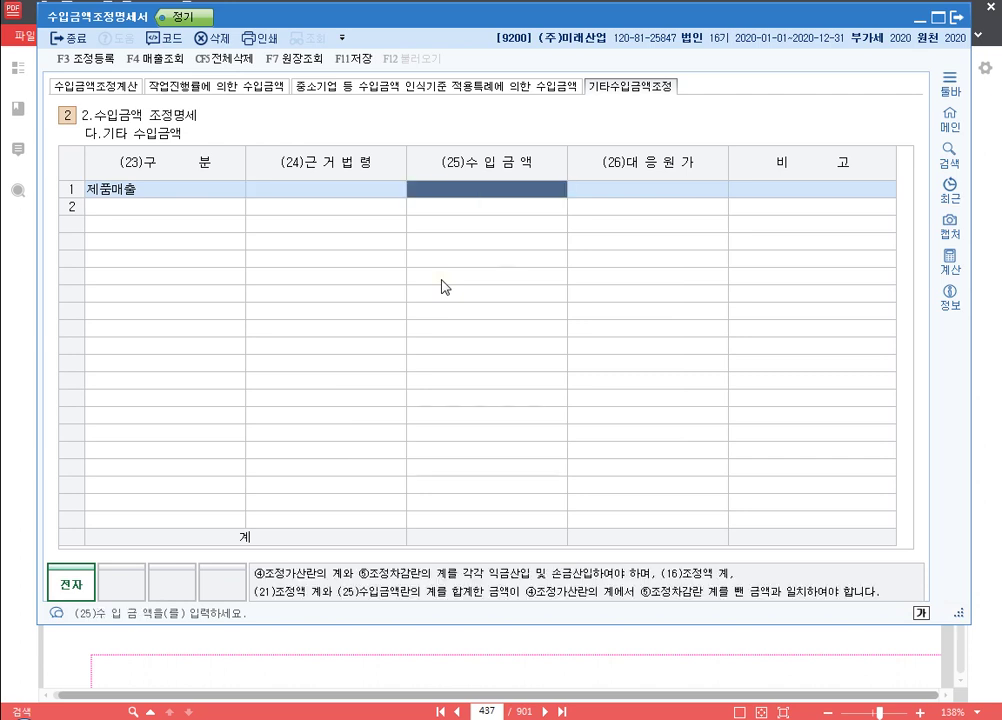
text(10000000)
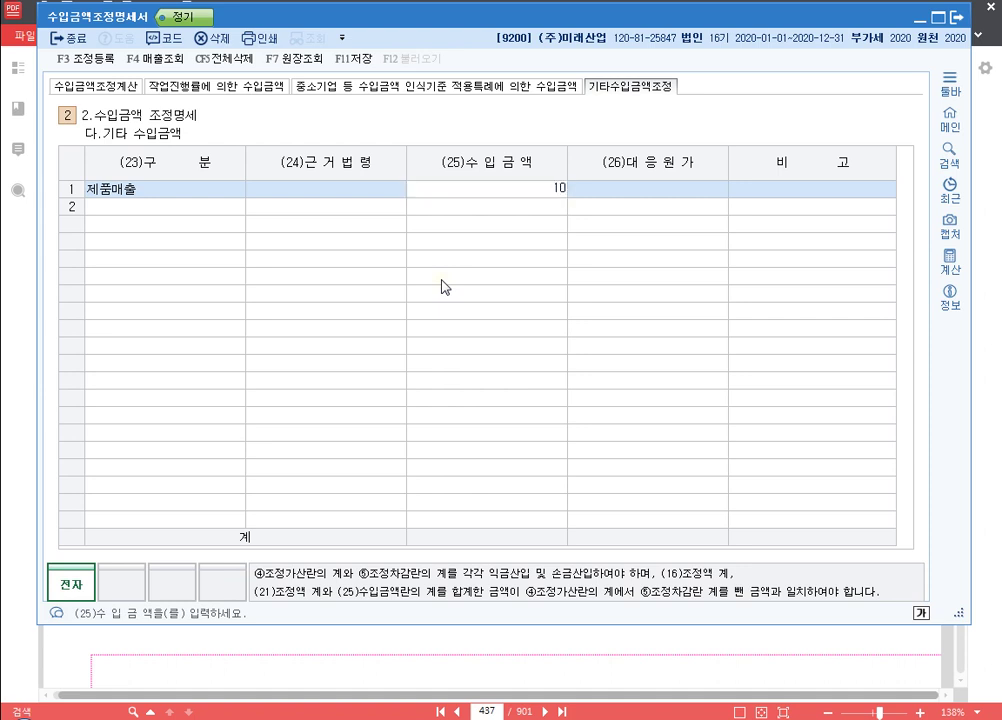
key(Return)
Step: Set the 제품매출 row's 대응원가 to 8,000,000 and enter 위탁매출누락 as its 비고
text(8,000,000)
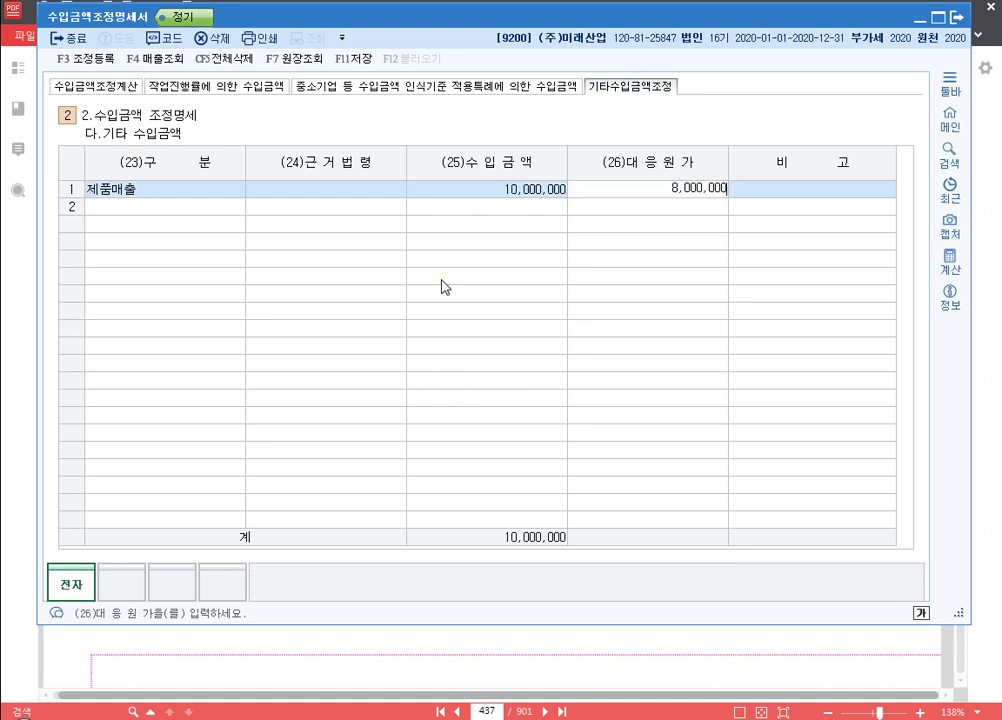
key(Return)
text(위탁매출누락)
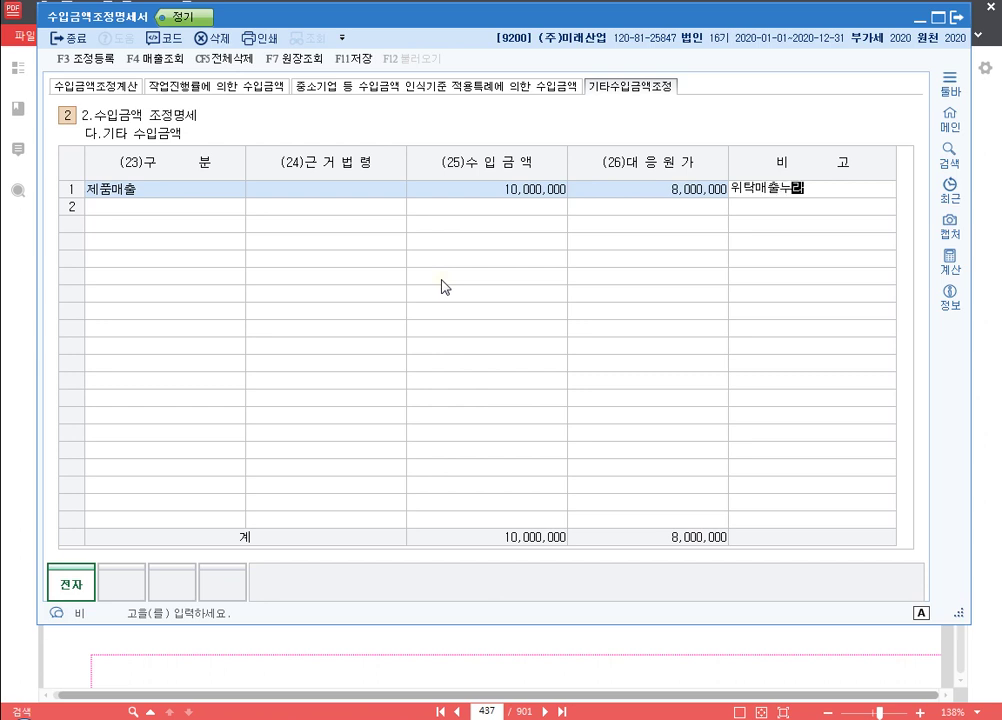
key(Return)
key(Up)
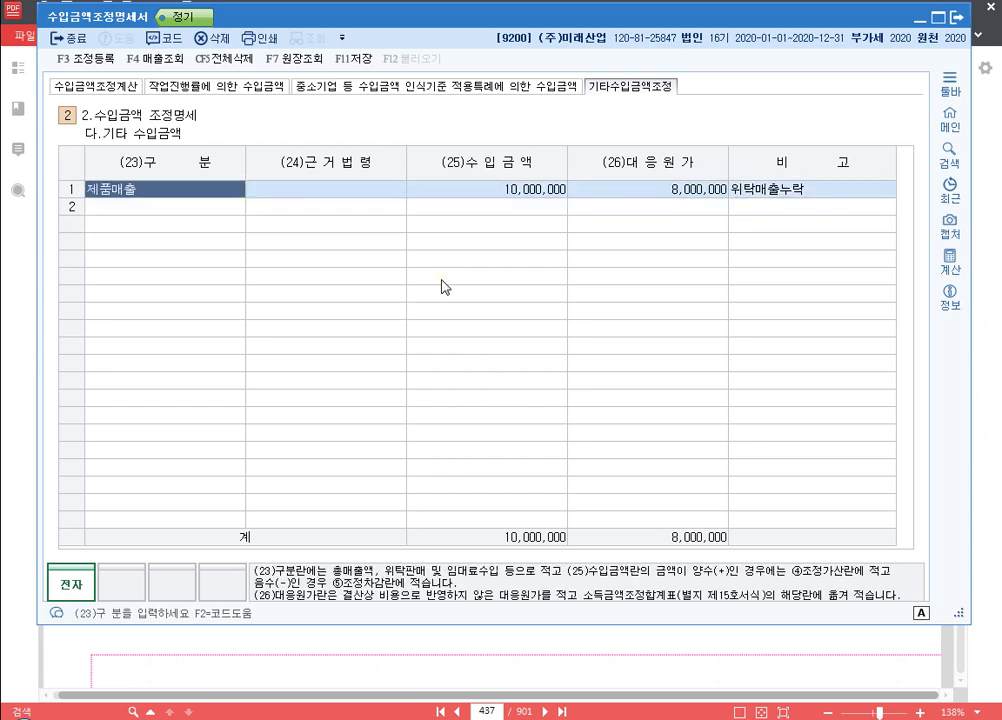
Step: Check the 제품매출 row's 수입금액 and 대응원가 in 기타수입금액조정 against the 제품매출 adjustment in 수입금액조정계산
click(771, 188)
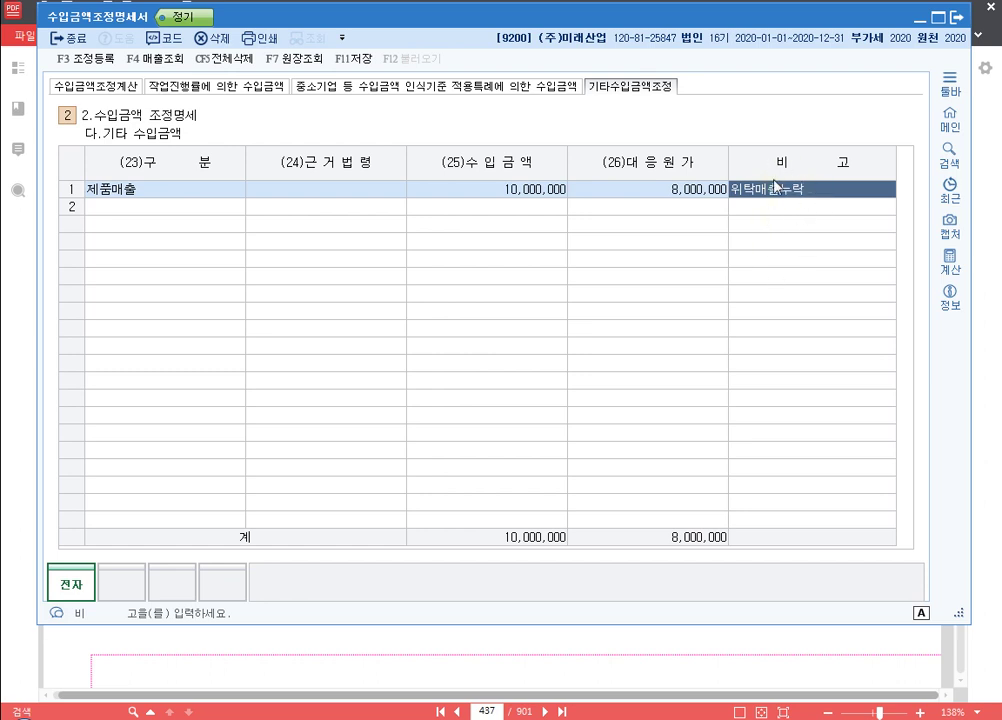
click(184, 193)
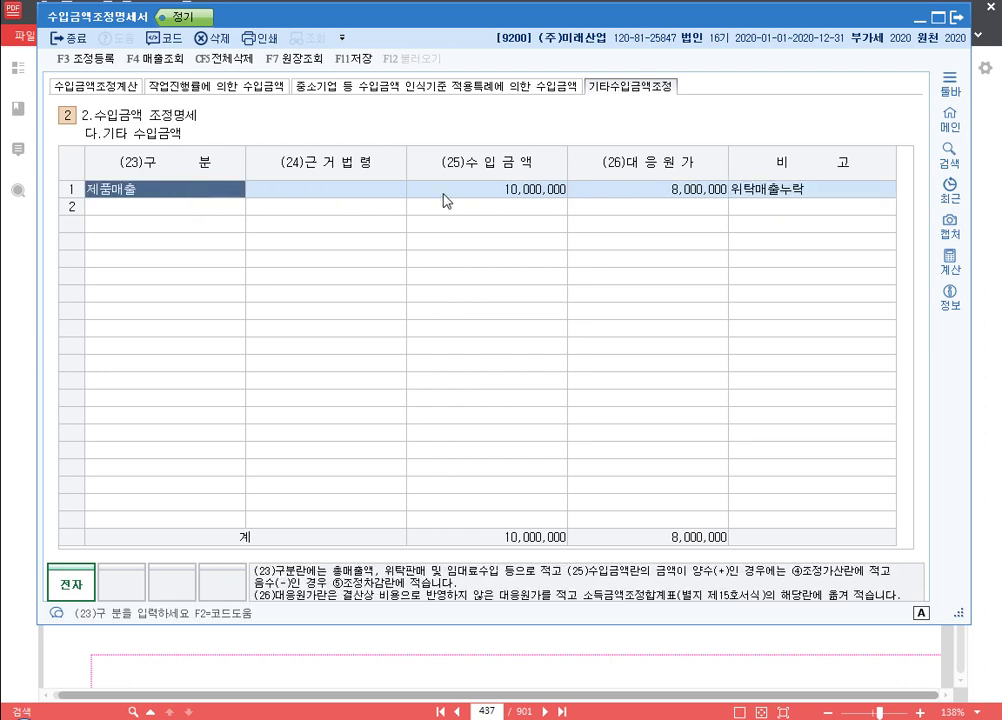
click(489, 193)
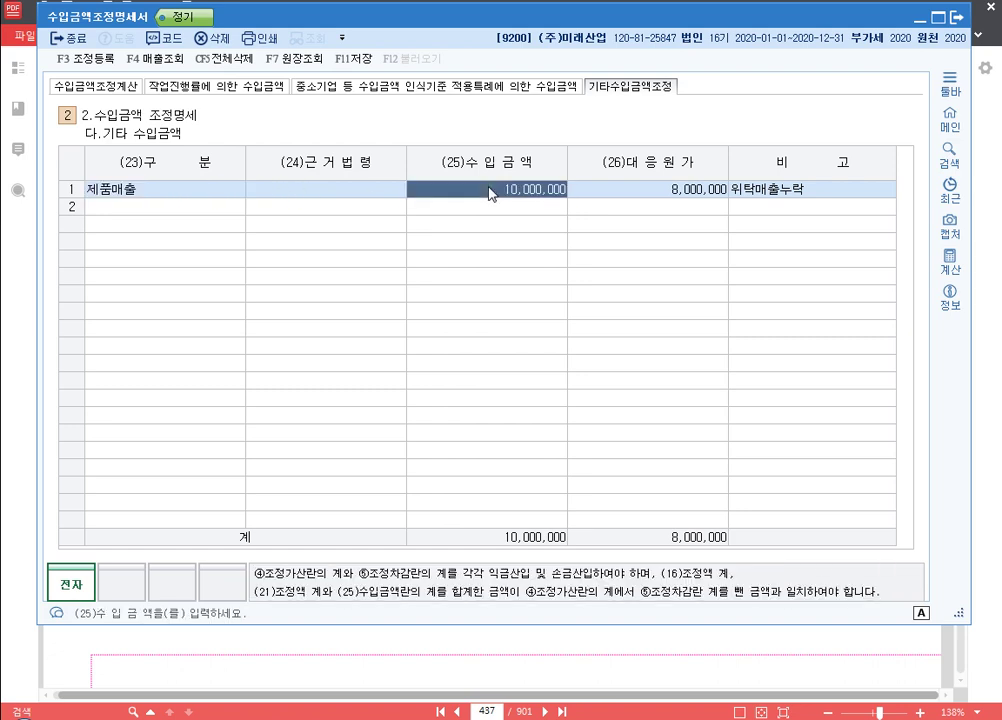
click(98, 86)
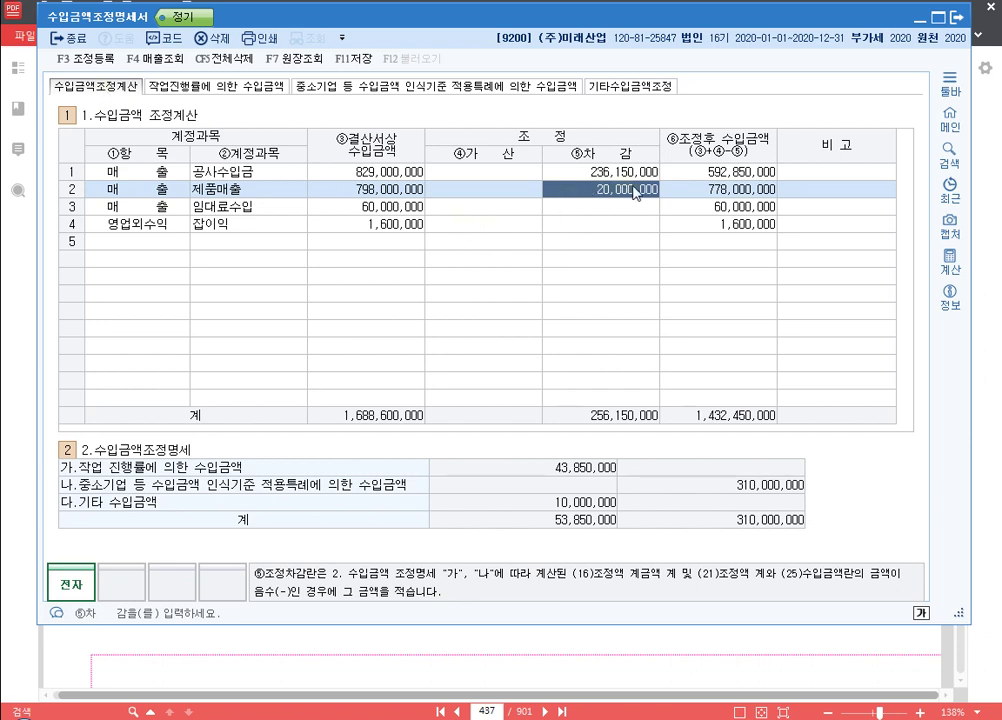
click(479, 197)
click(605, 197)
click(630, 86)
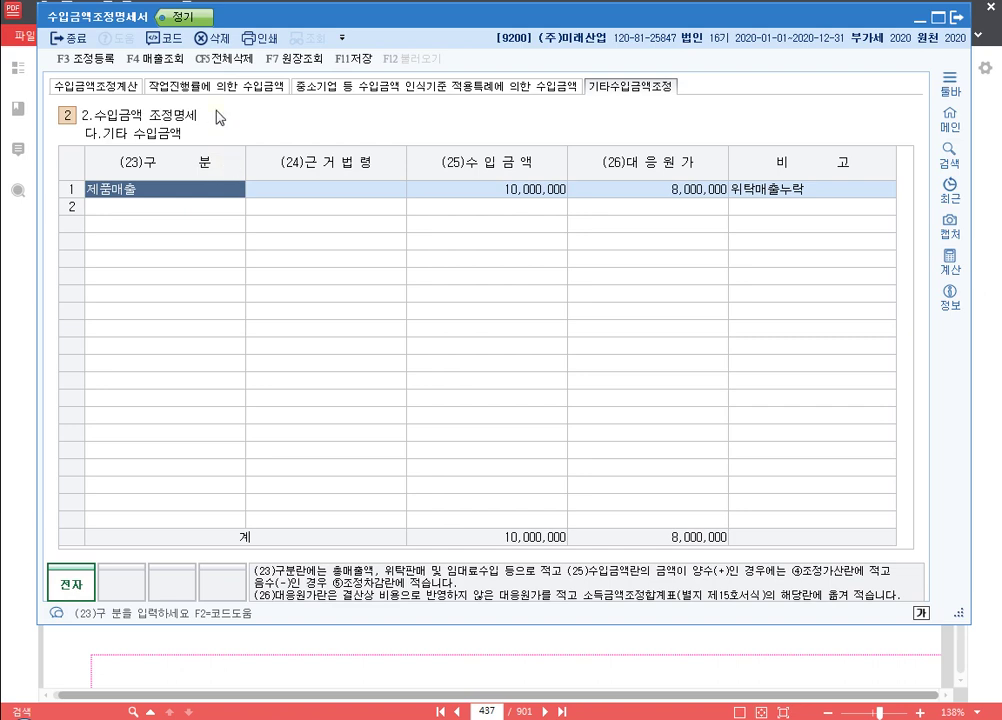
click(125, 88)
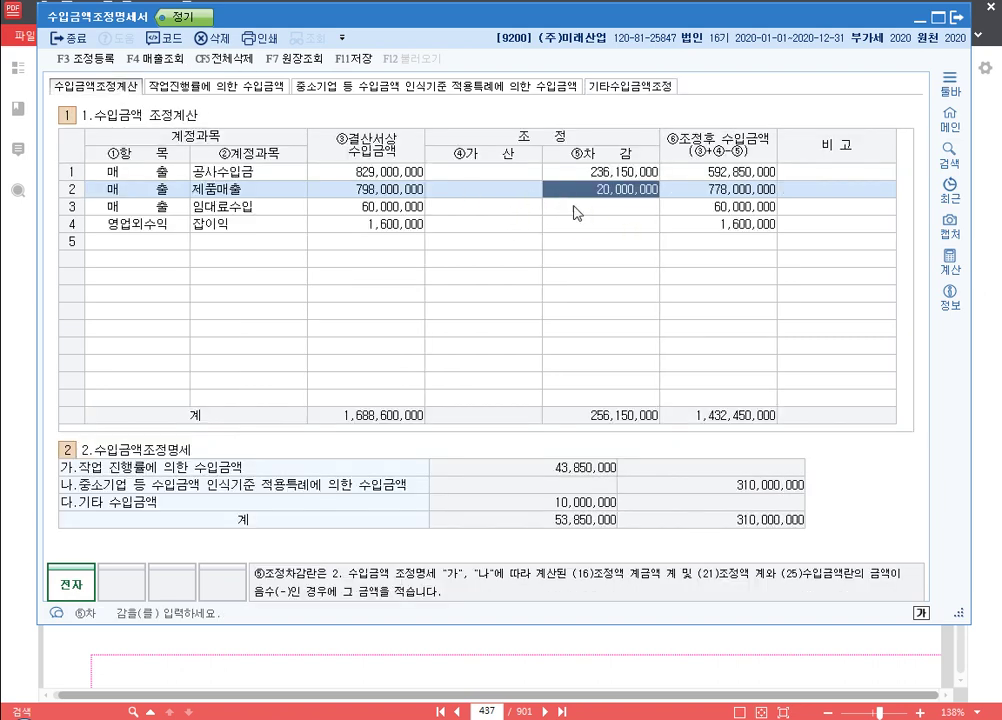
click(631, 86)
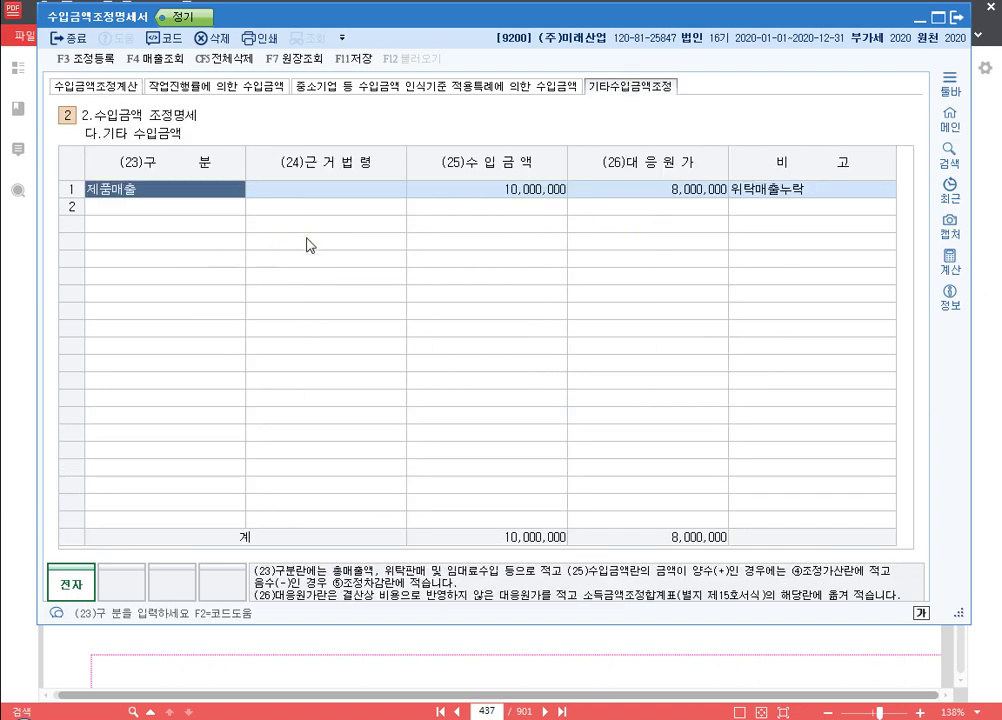
click(645, 190)
click(127, 90)
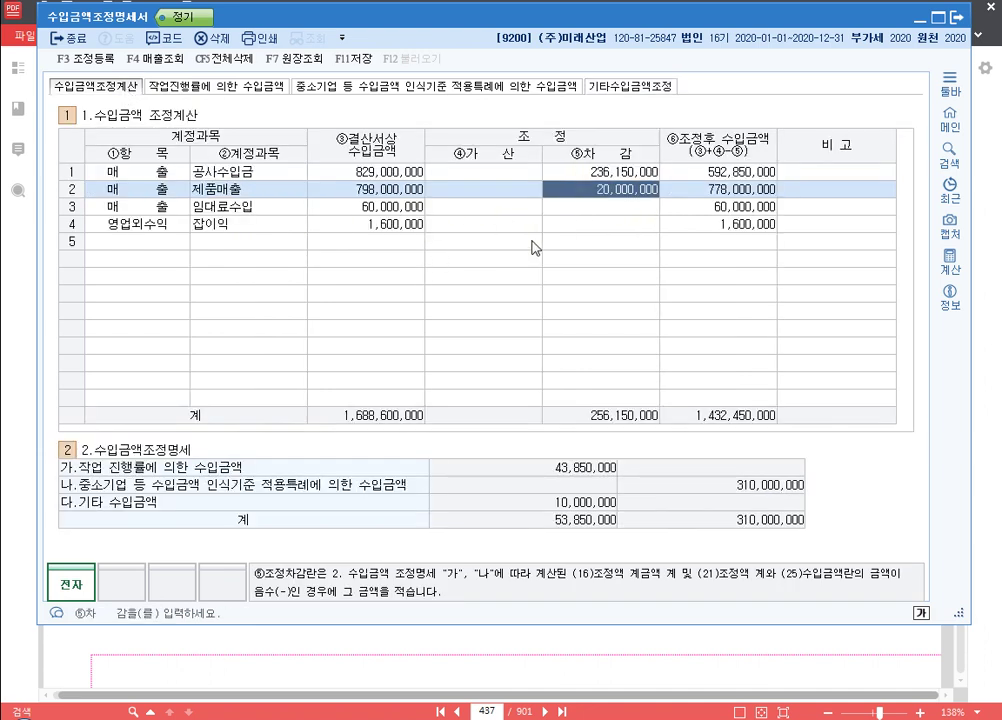
click(630, 86)
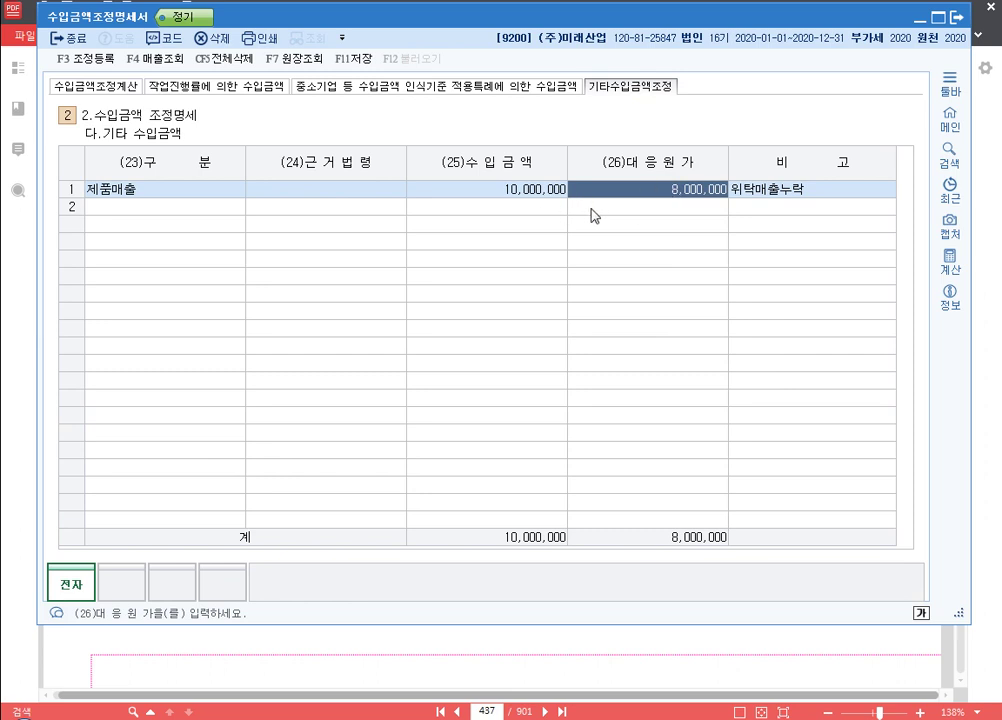
click(488, 190)
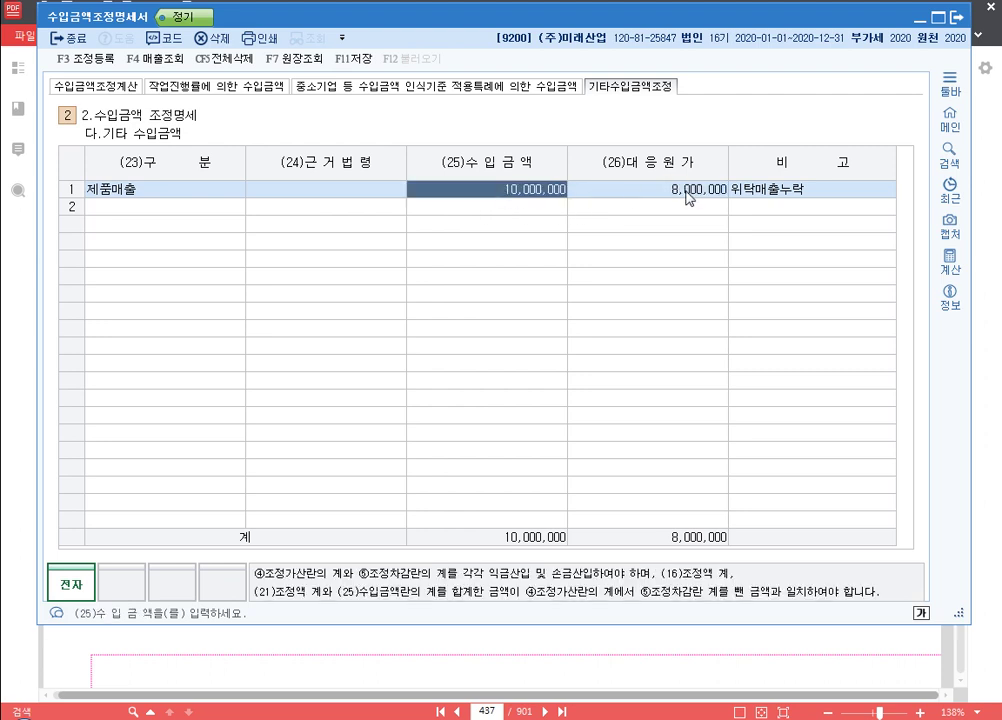
click(689, 197)
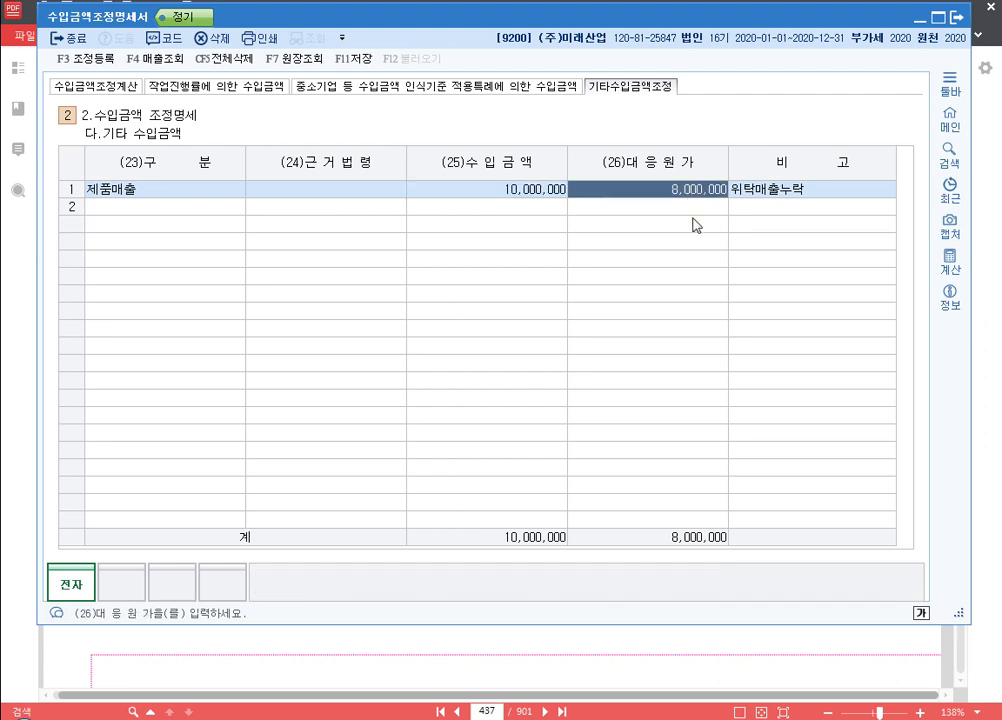
Step: Register 위탁매출누락 under 익금산입 및 손금불산입 in 조정 등록 with an amount of 10,000,000 and 유보발생
click(86, 59)
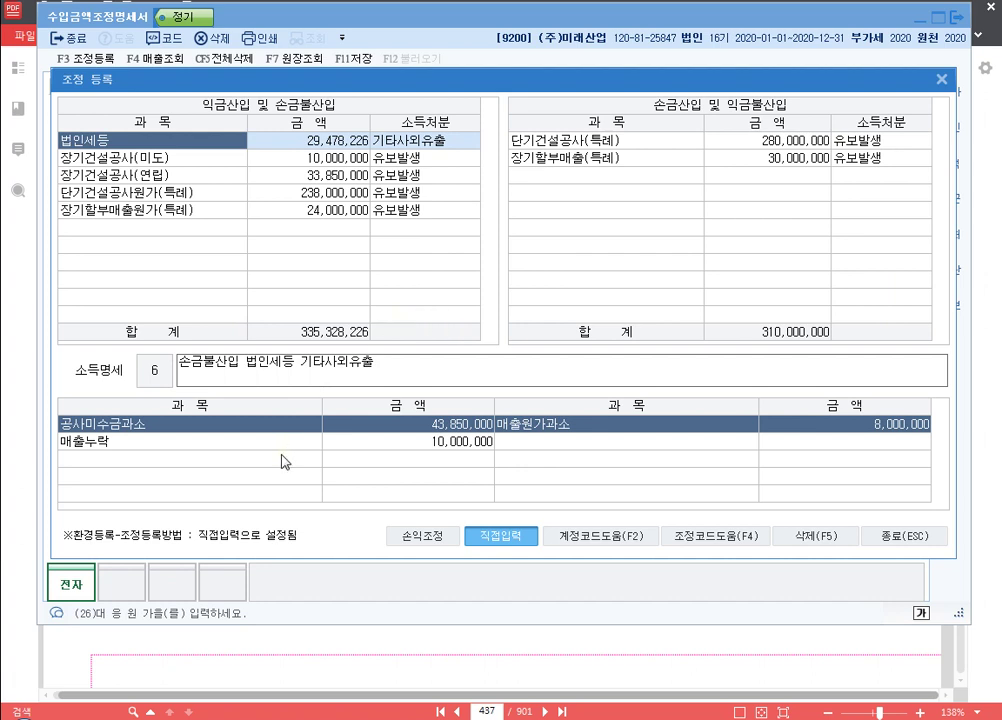
click(274, 446)
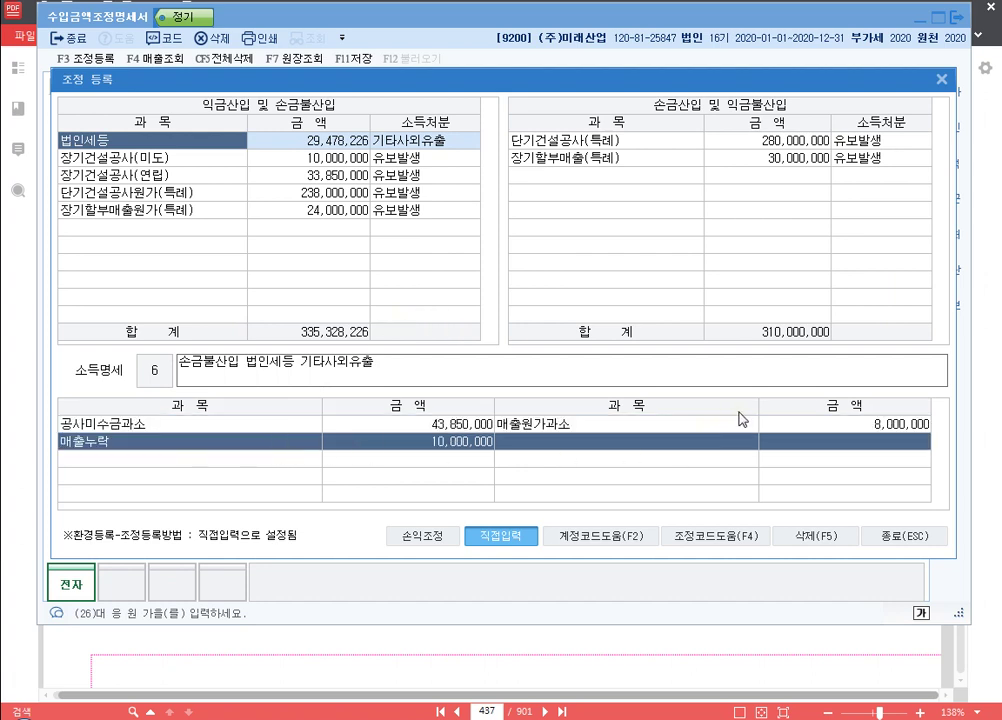
click(687, 427)
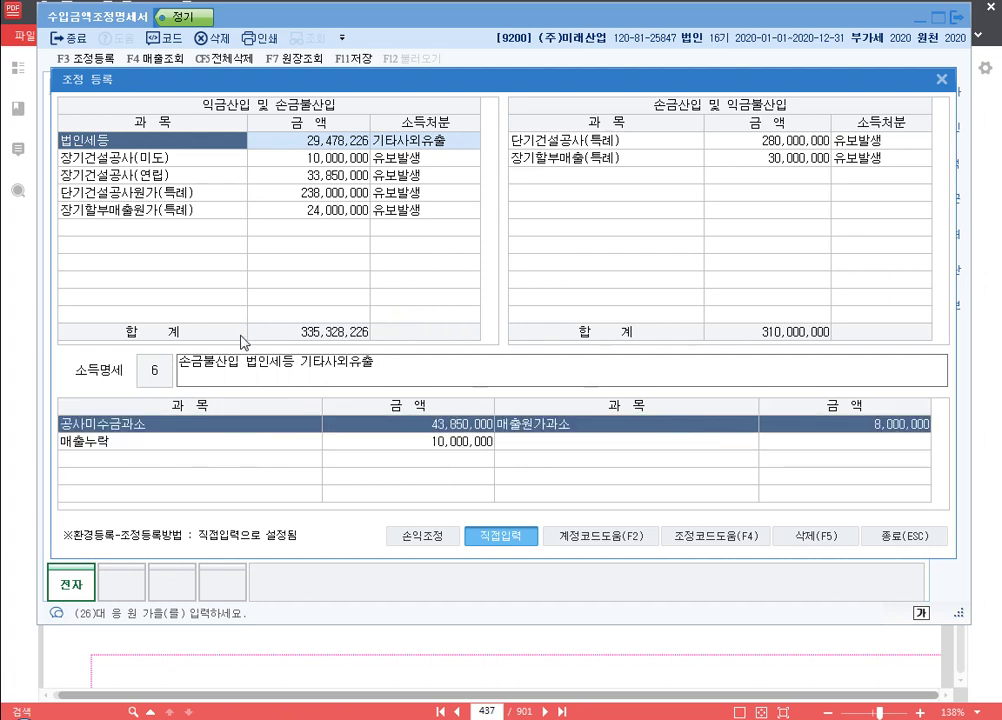
click(288, 228)
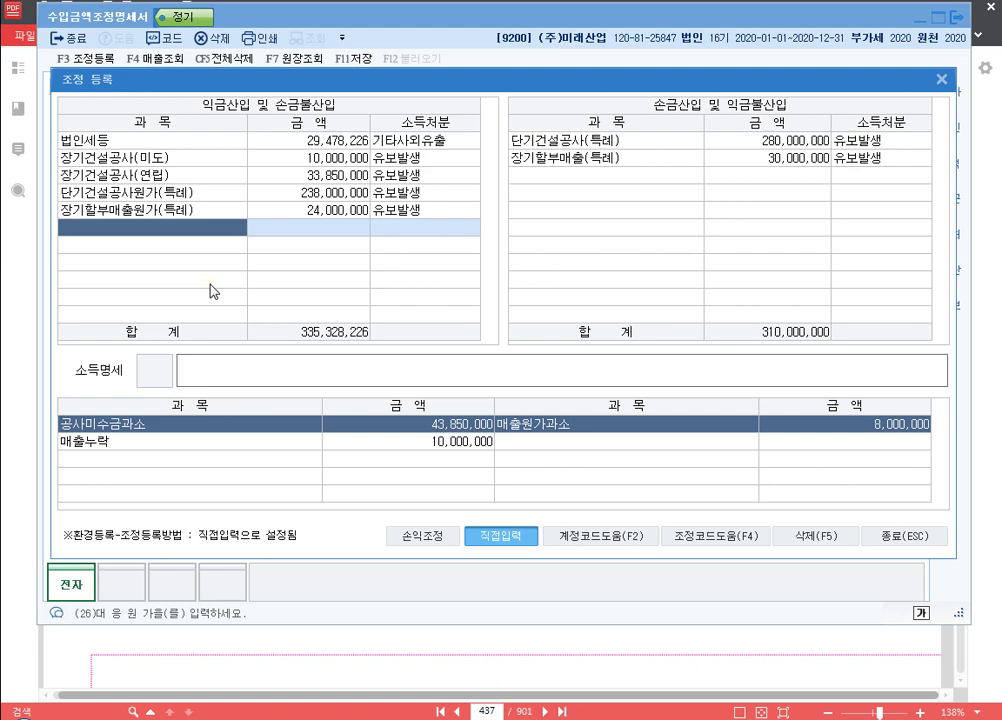
key(F4)
text(위)
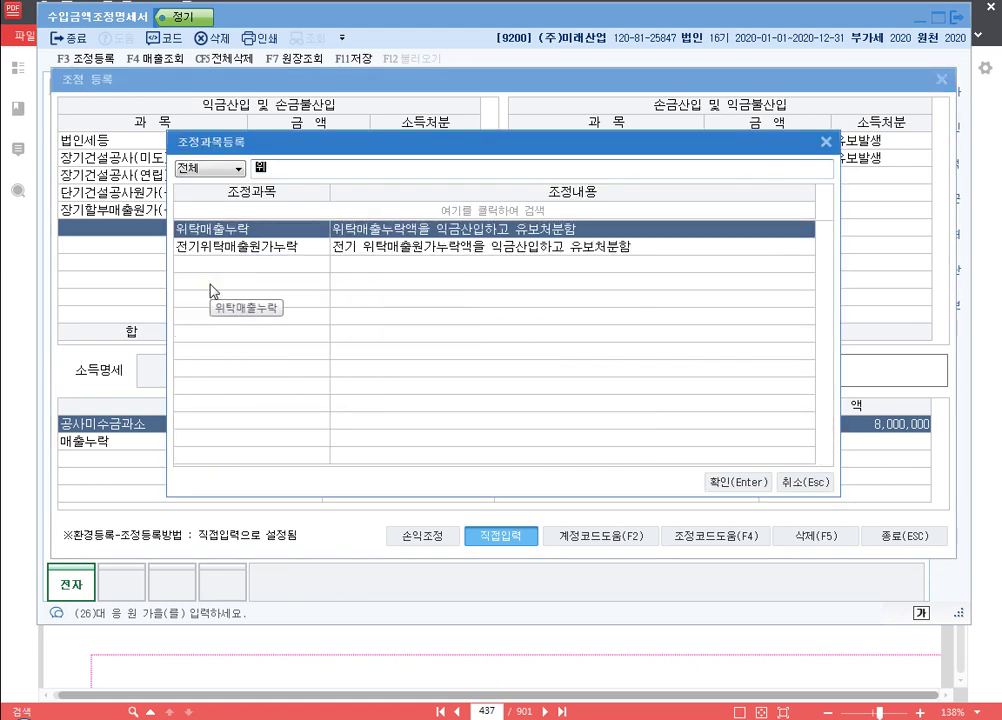
key(Return)
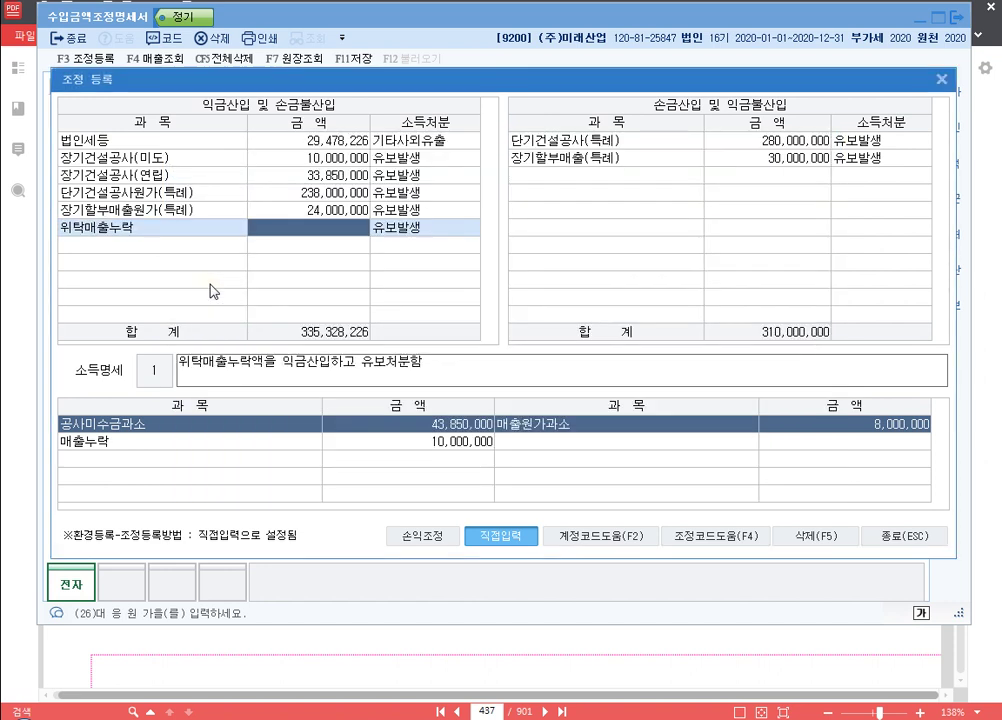
text(10,000,000)
key(Return)
key(Return)
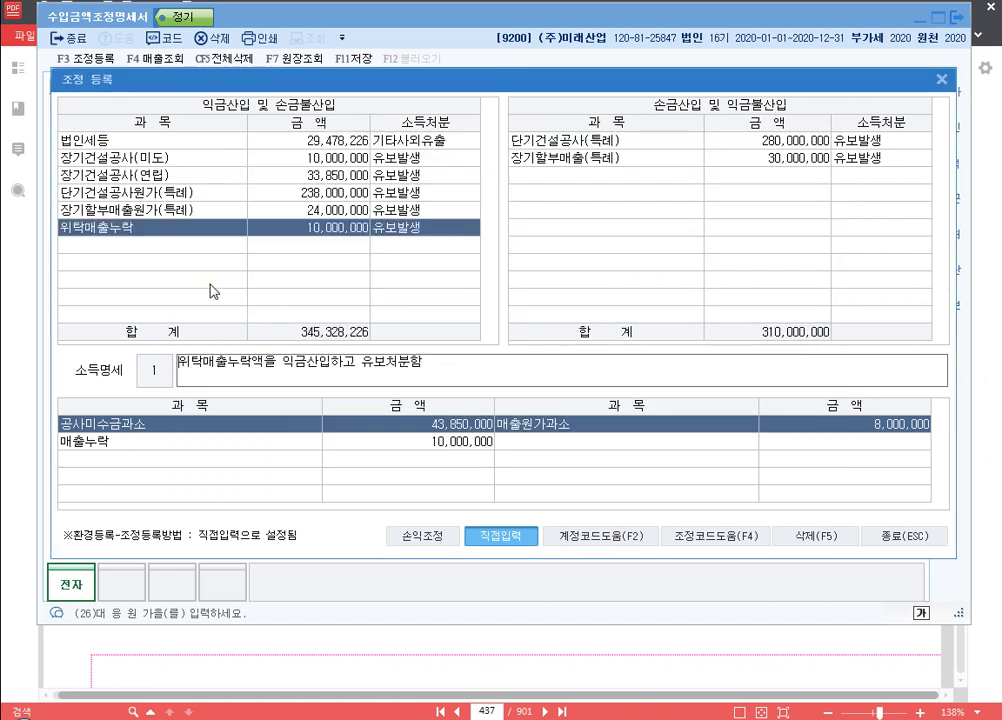
key(Up)
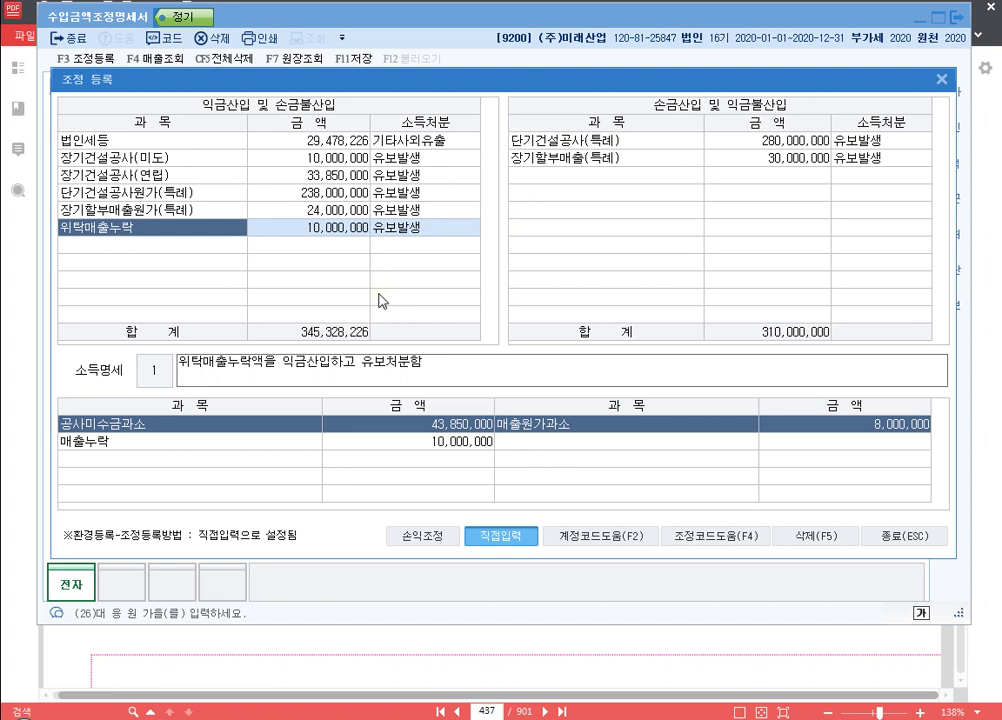
Step: Register 위탁매출원가누락 under 손금산입 및 익금불산입 with an amount of 8,000,000 and 유보발생
key(Tab)
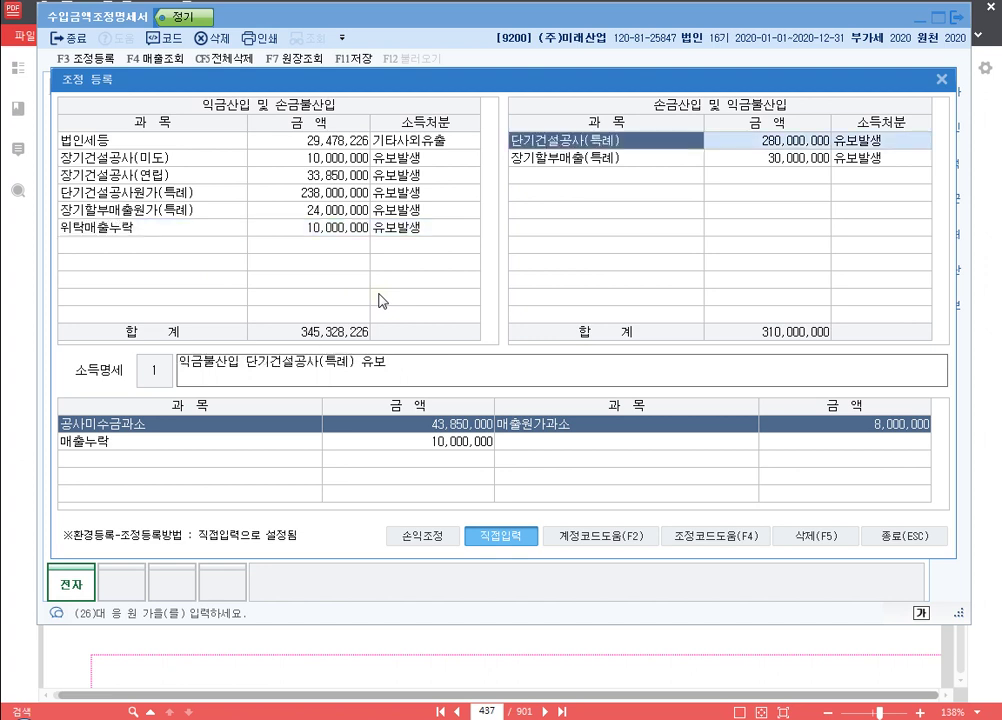
key(Down)
key(Down)
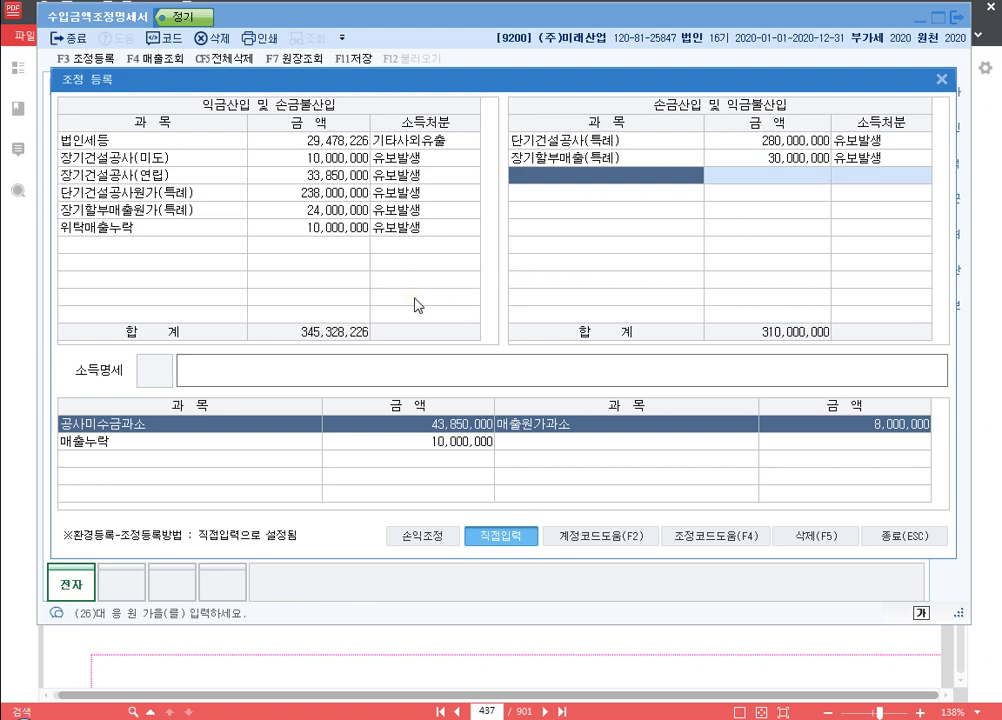
key(F4)
text(위)
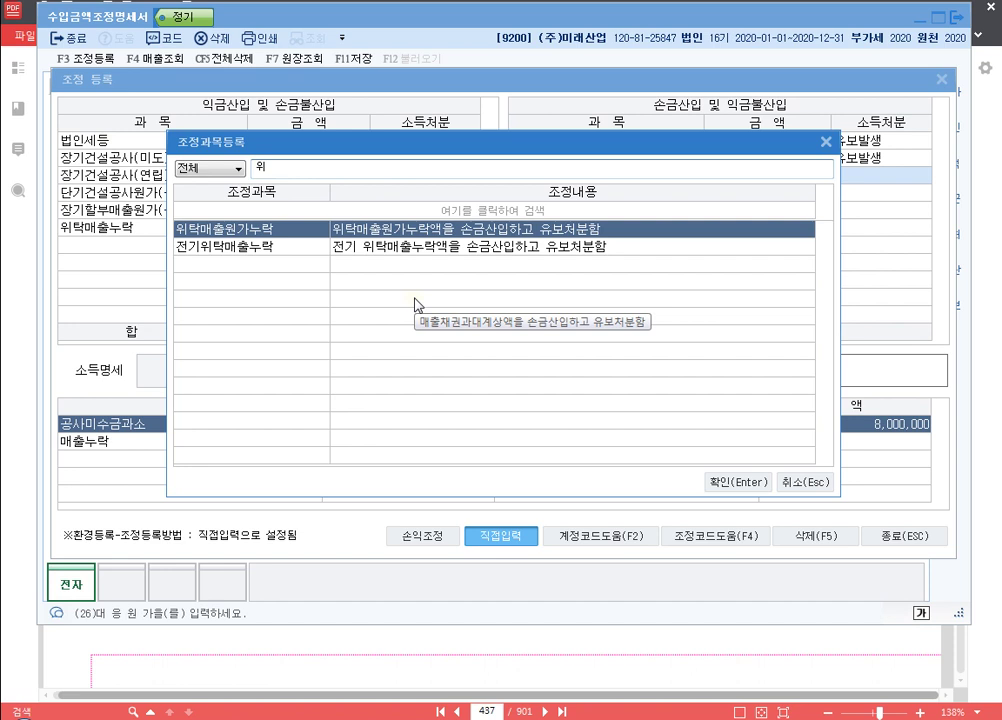
key(Return)
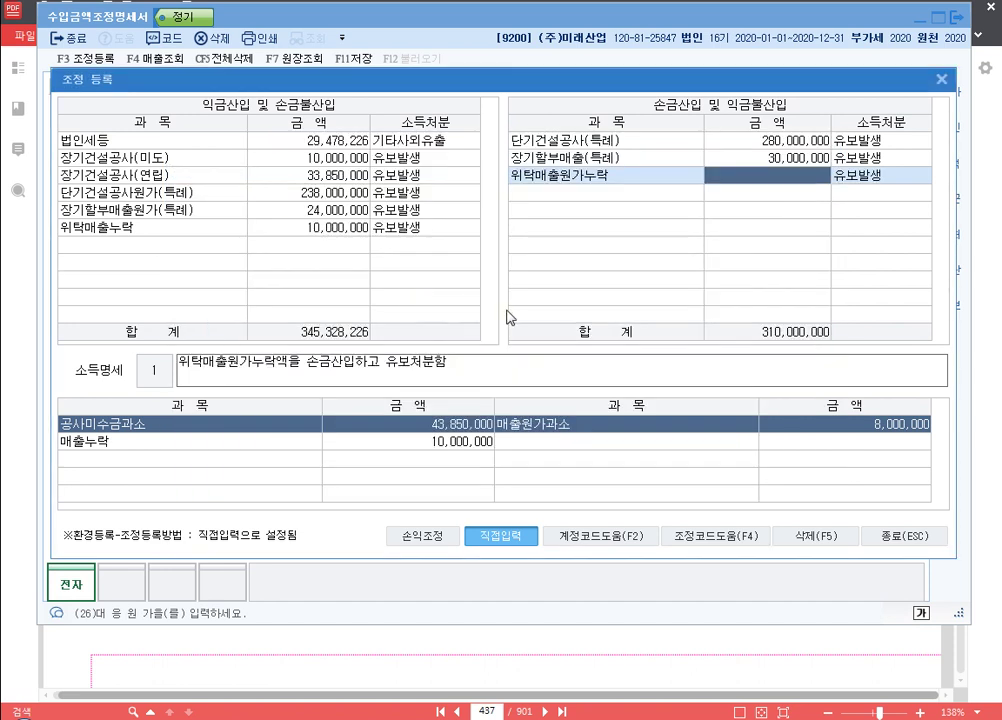
text(8000000)
key(Return)
key(Return)
key(Up)
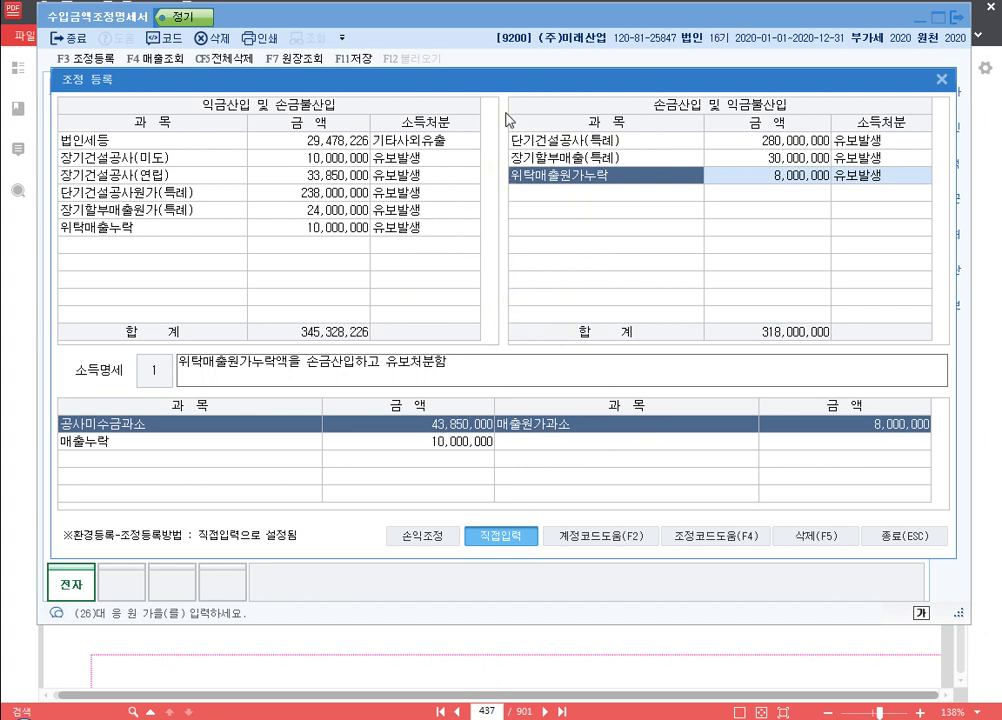
Step: Review the 소득명세 of the registered 위탁매출, 단기건설공사, 장기할부매출 and 장기건설공사 adjustments, and close 조정 등록
click(186, 228)
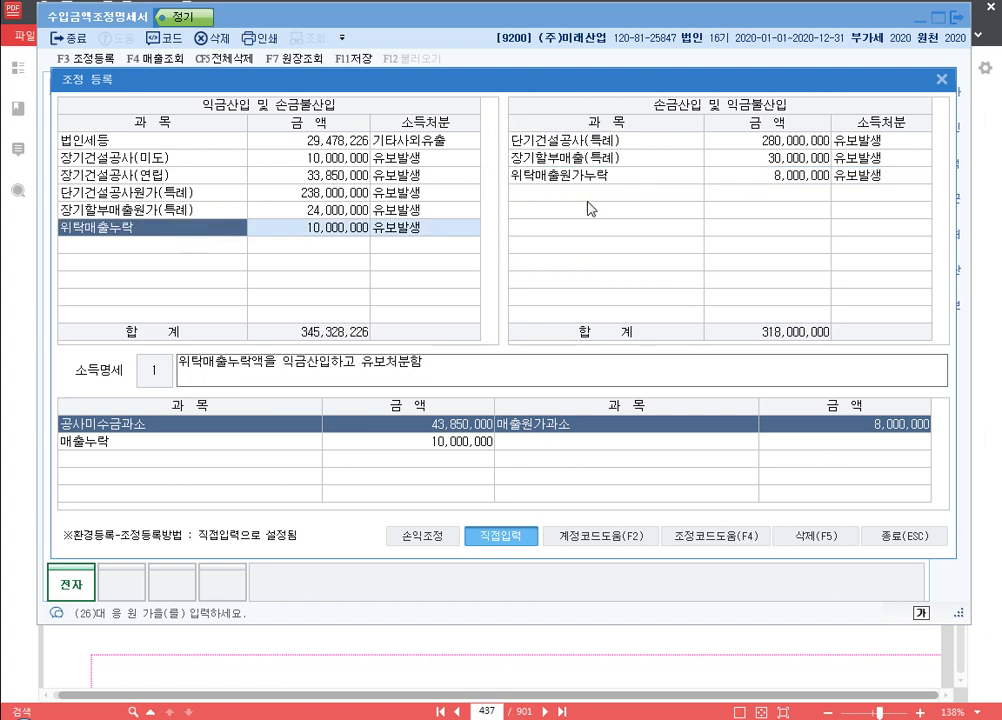
click(658, 177)
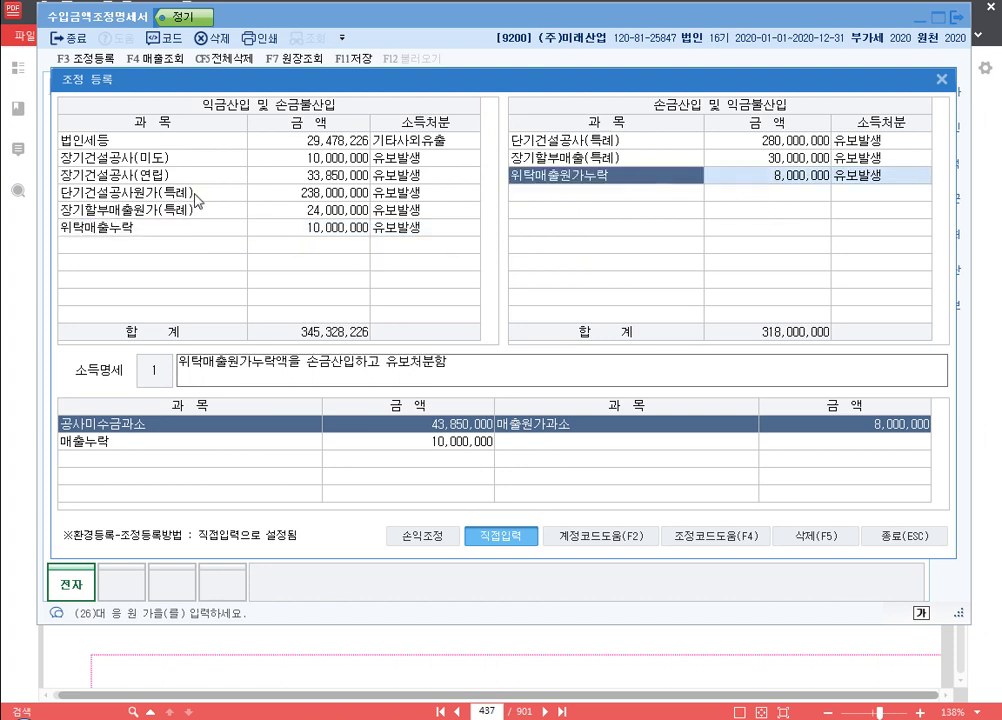
click(143, 194)
click(141, 210)
click(140, 194)
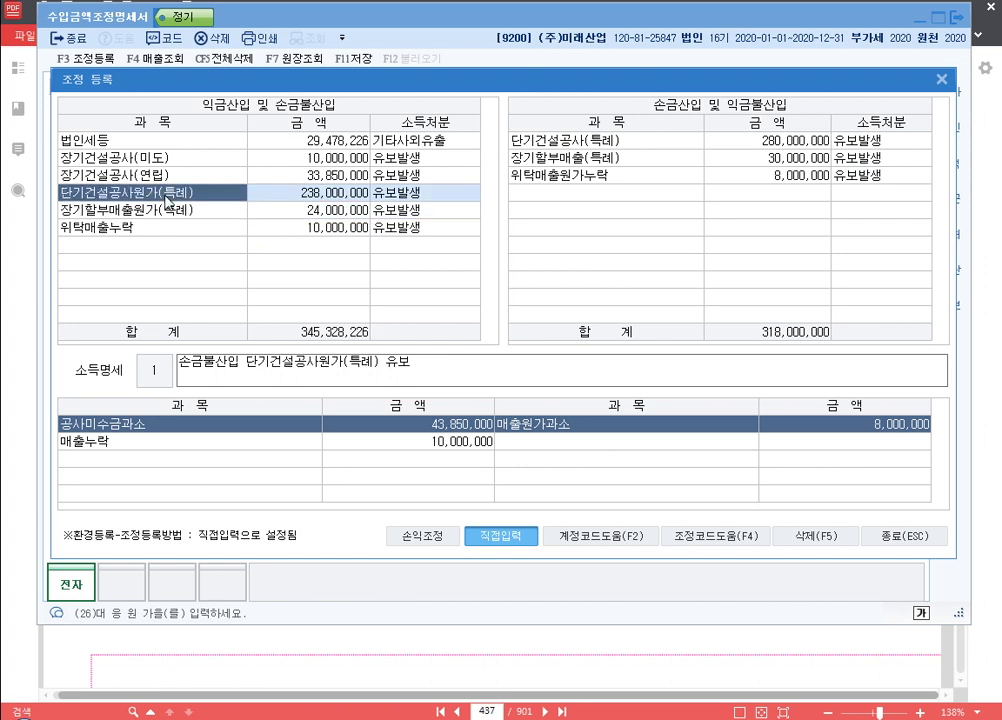
click(180, 212)
click(181, 194)
click(203, 230)
click(160, 210)
click(160, 175)
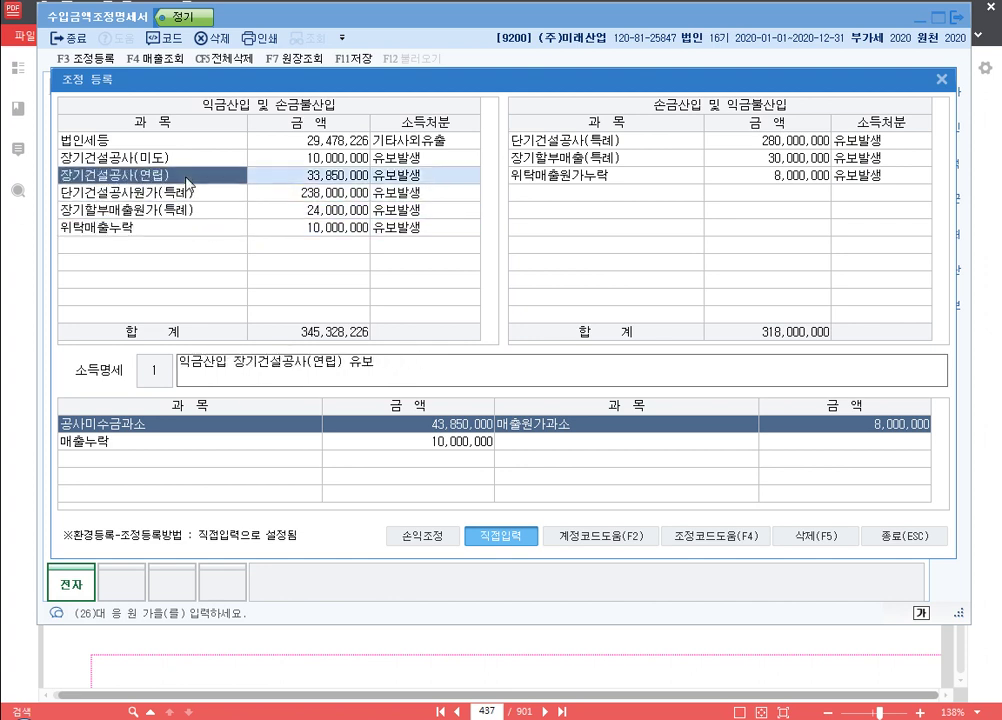
click(197, 162)
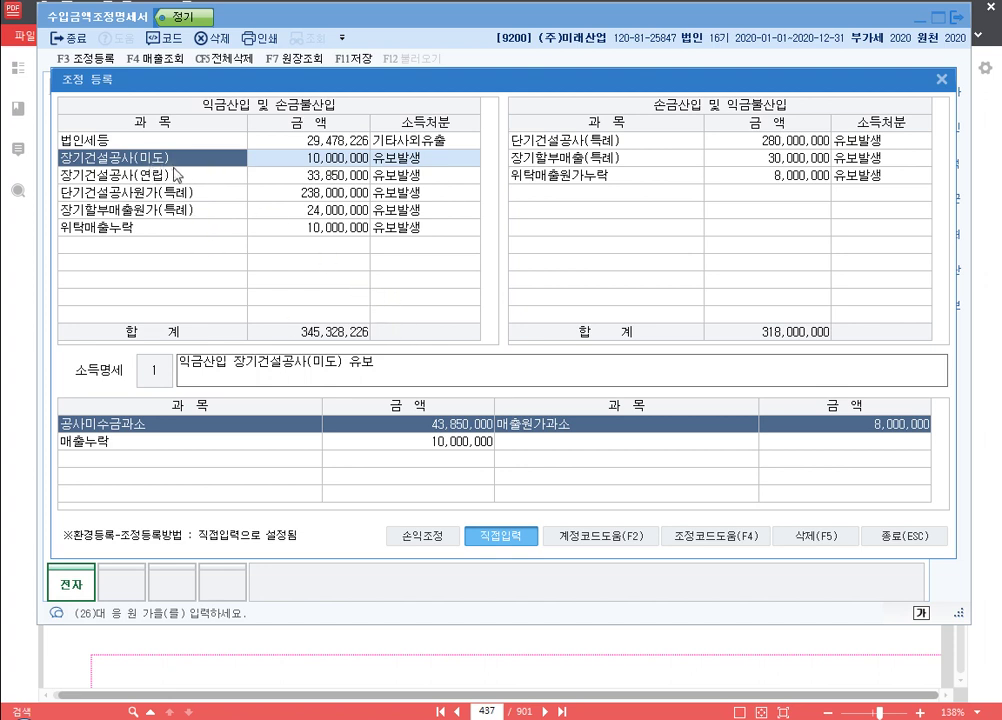
key(ctrl+F1)
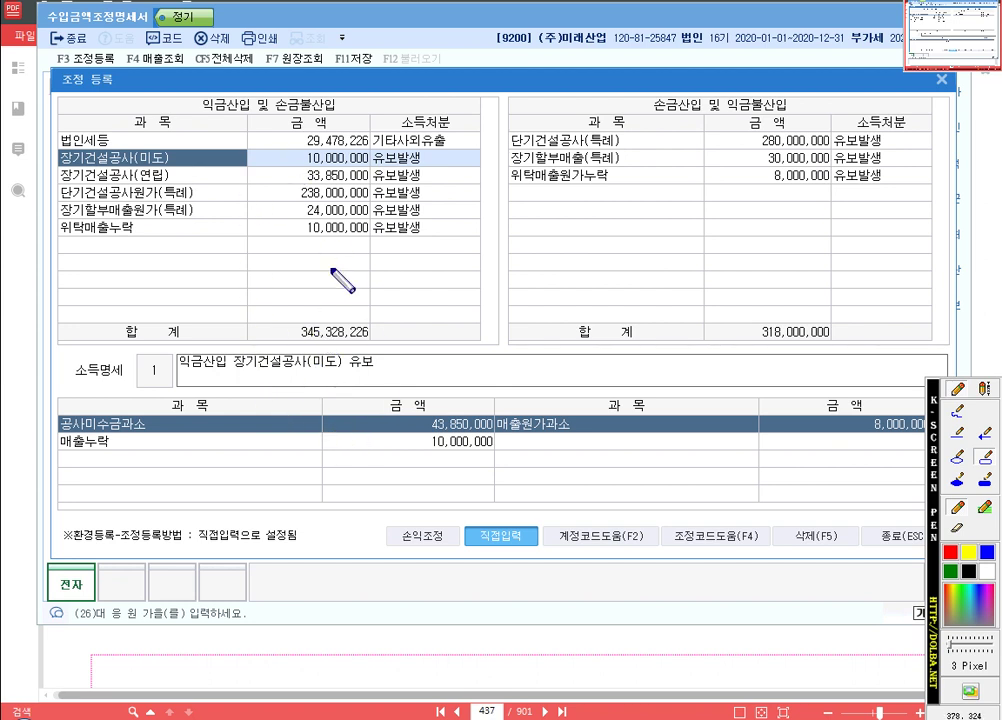
key(Escape)
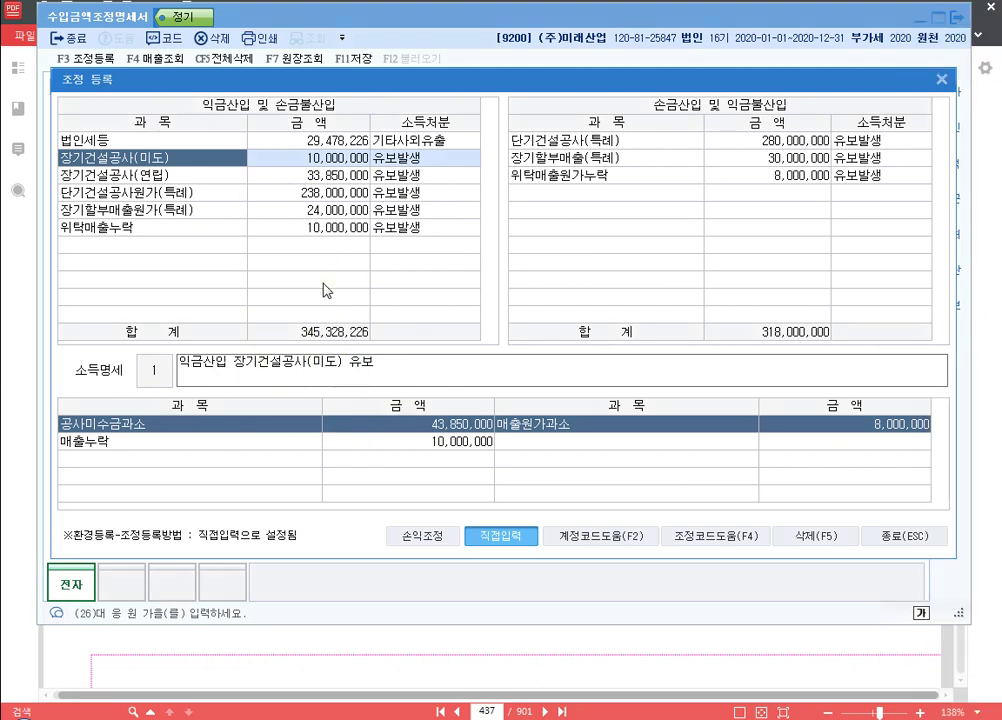
click(941, 80)
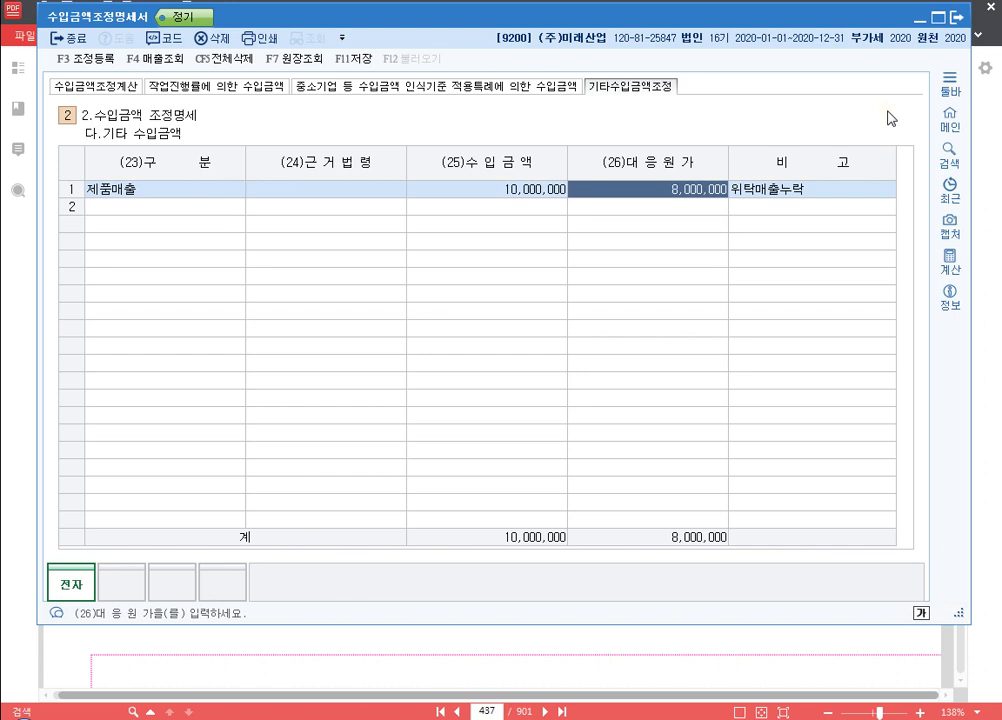
Step: Check the 조정액 of both 작업진행률 rows and set the 공사수입금 row's 가산 to 43,850,000 in 수입금액조정계산
click(93, 86)
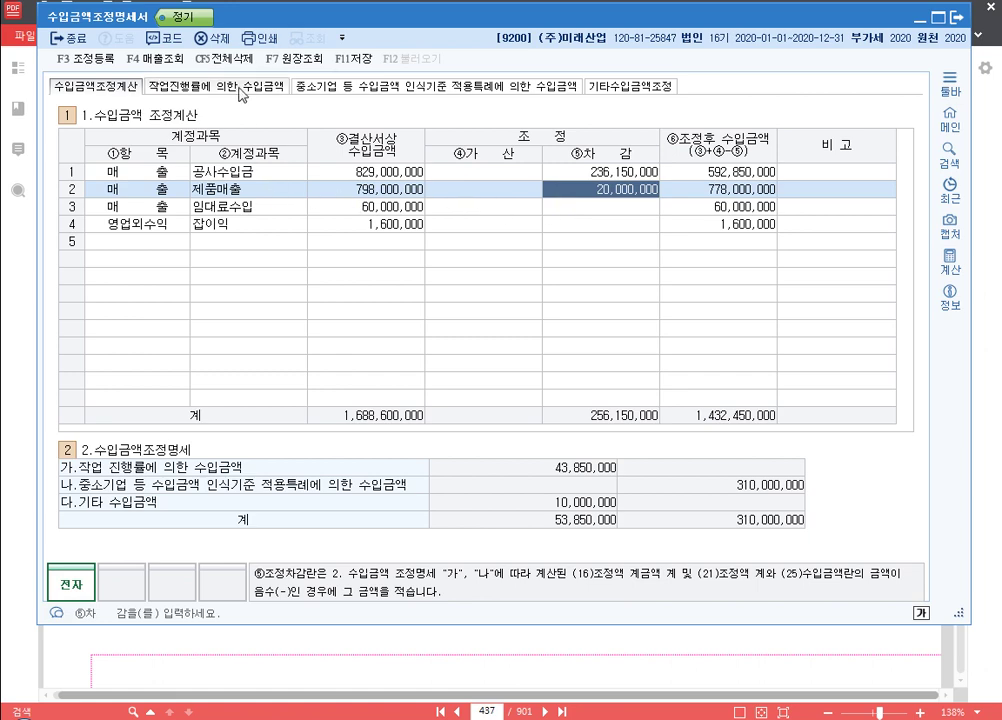
click(241, 95)
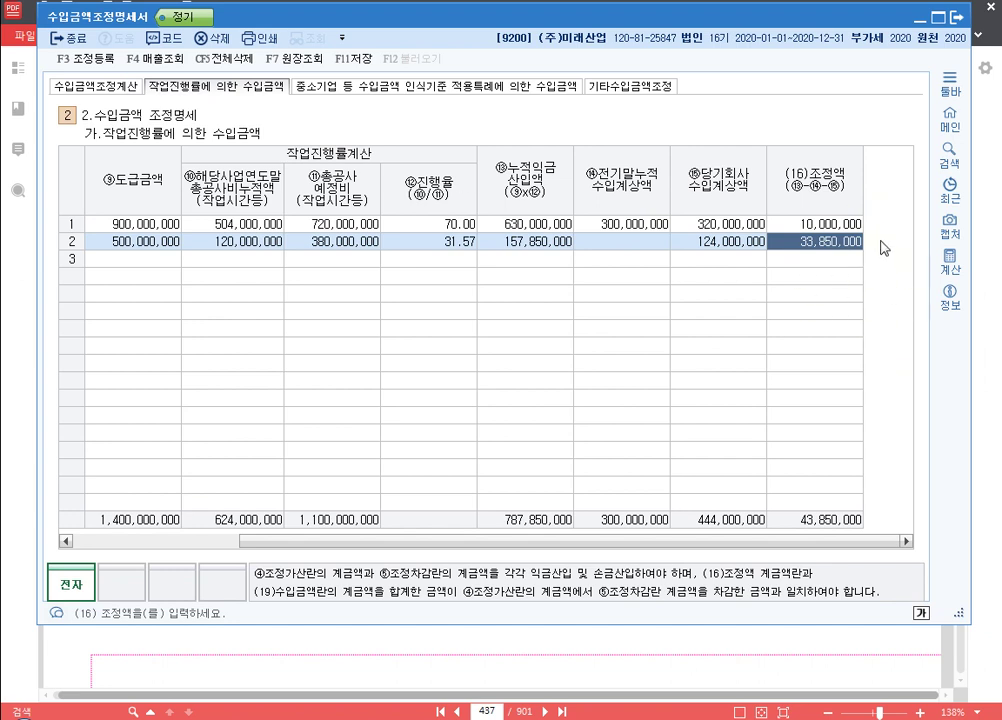
key(Up)
click(850, 248)
click(826, 224)
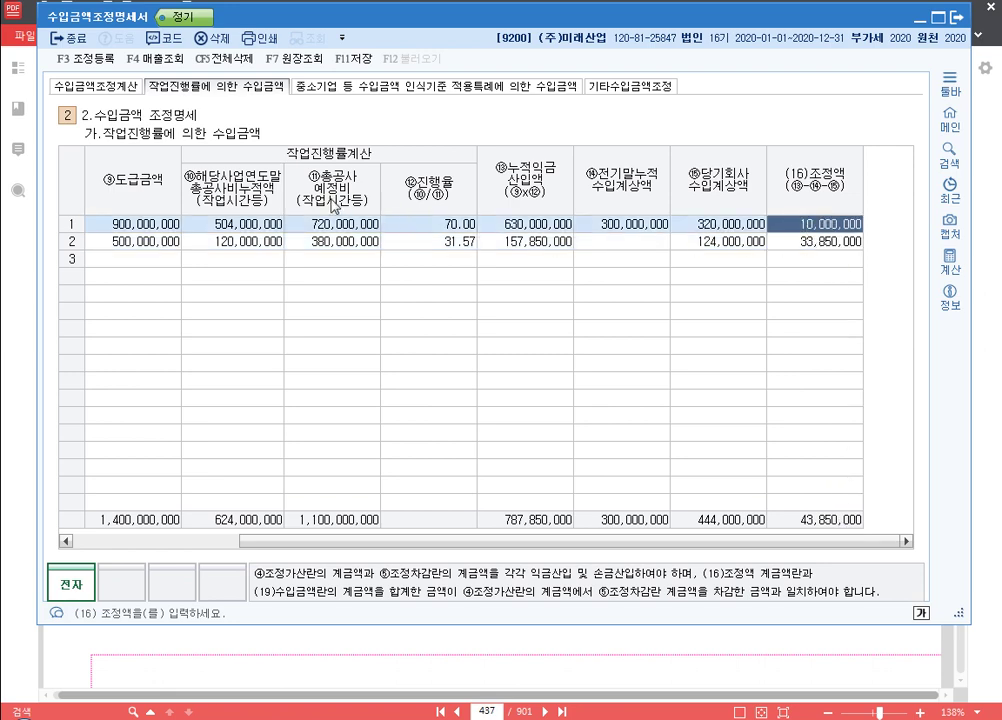
click(104, 88)
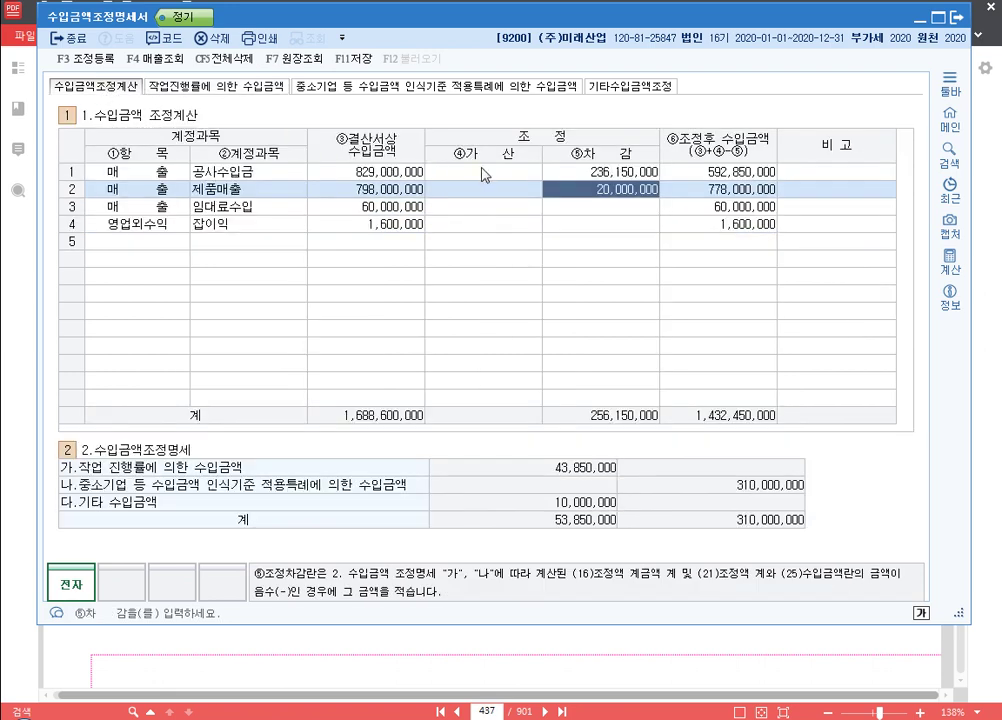
click(485, 175)
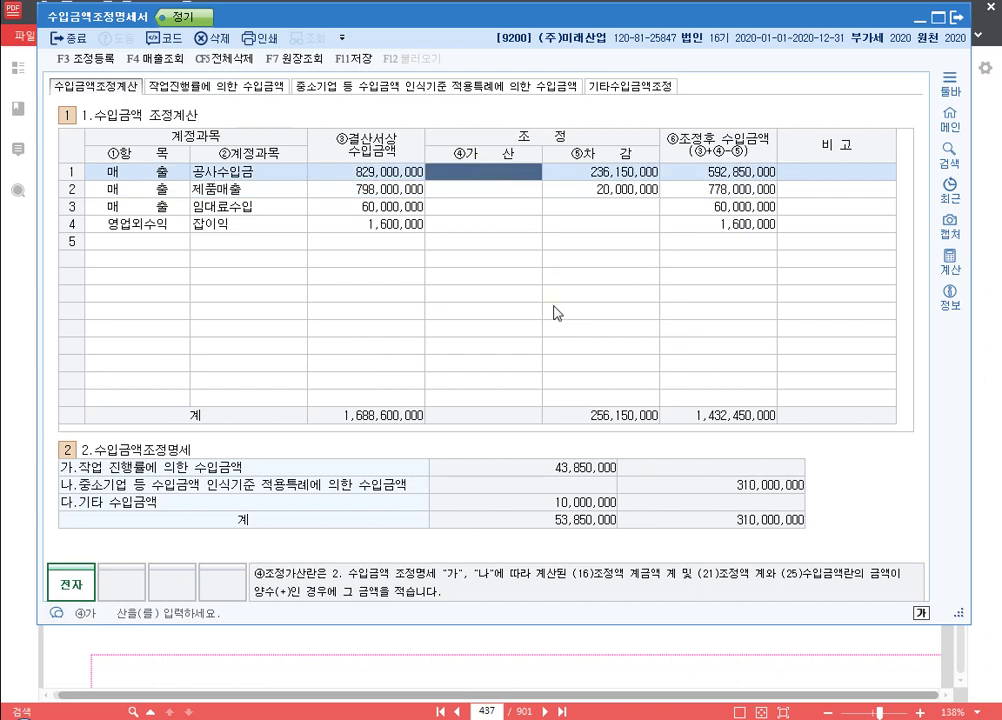
text(43,850,000)
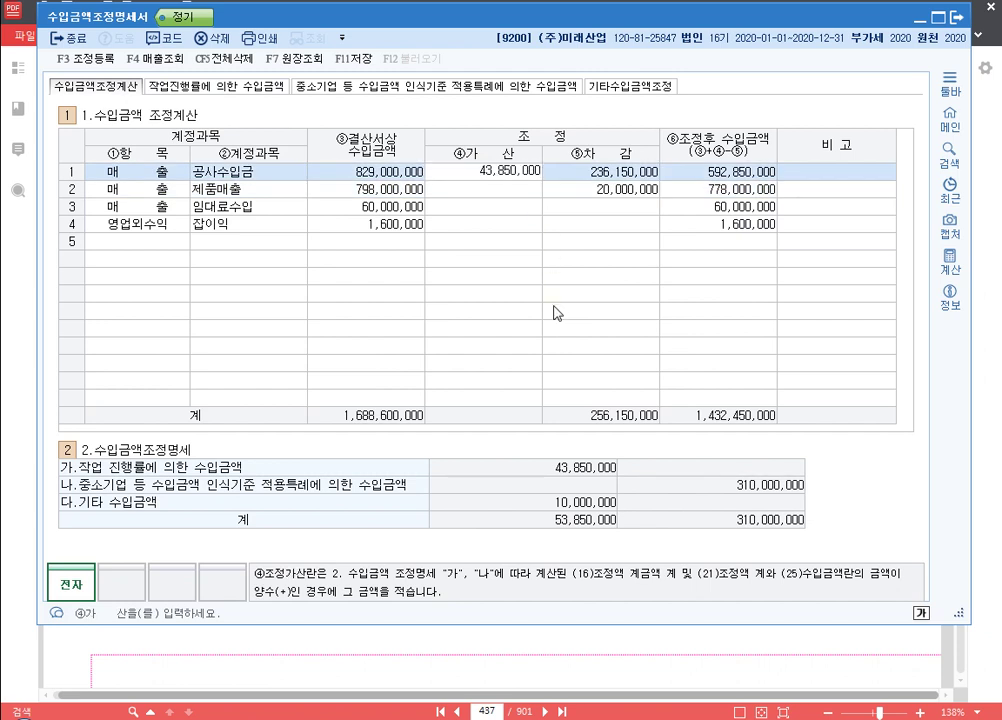
key(Return)
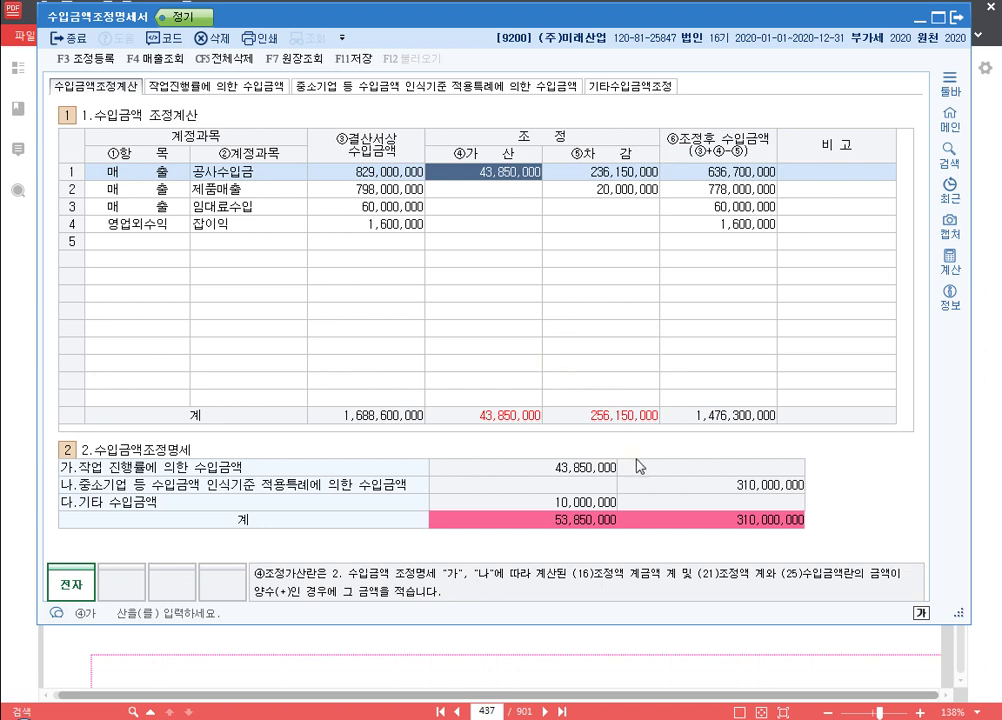
Step: Compare the 가산 and 차감 columns with the 수입금액조정명세 totals, boxing the matching areas in red and blue with the screen pen
key(ctrl+1)
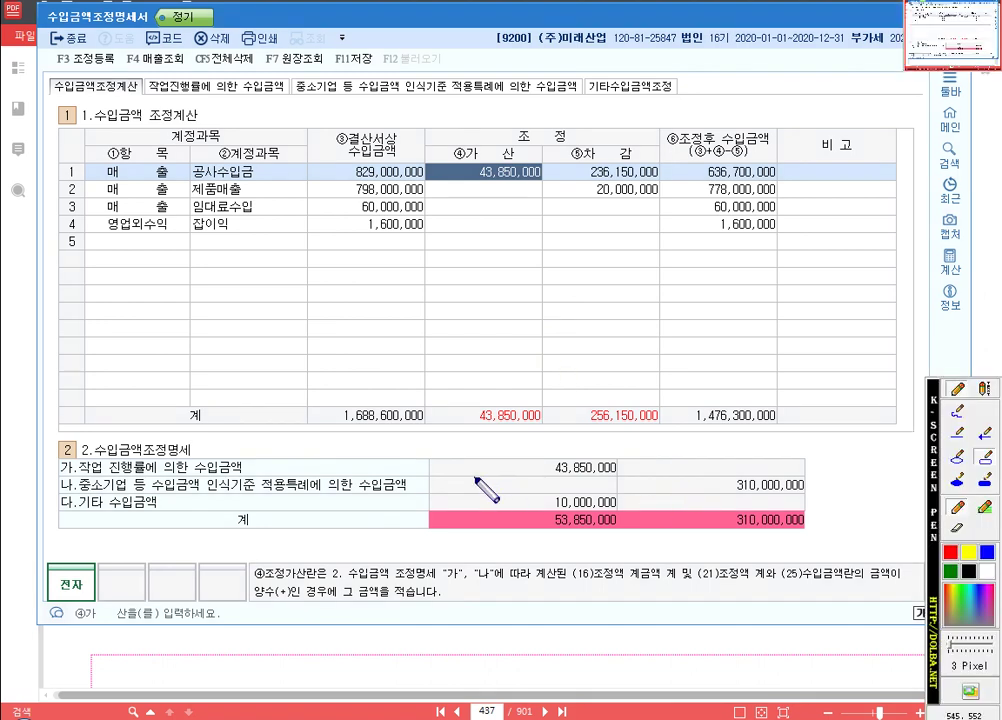
click(952, 552)
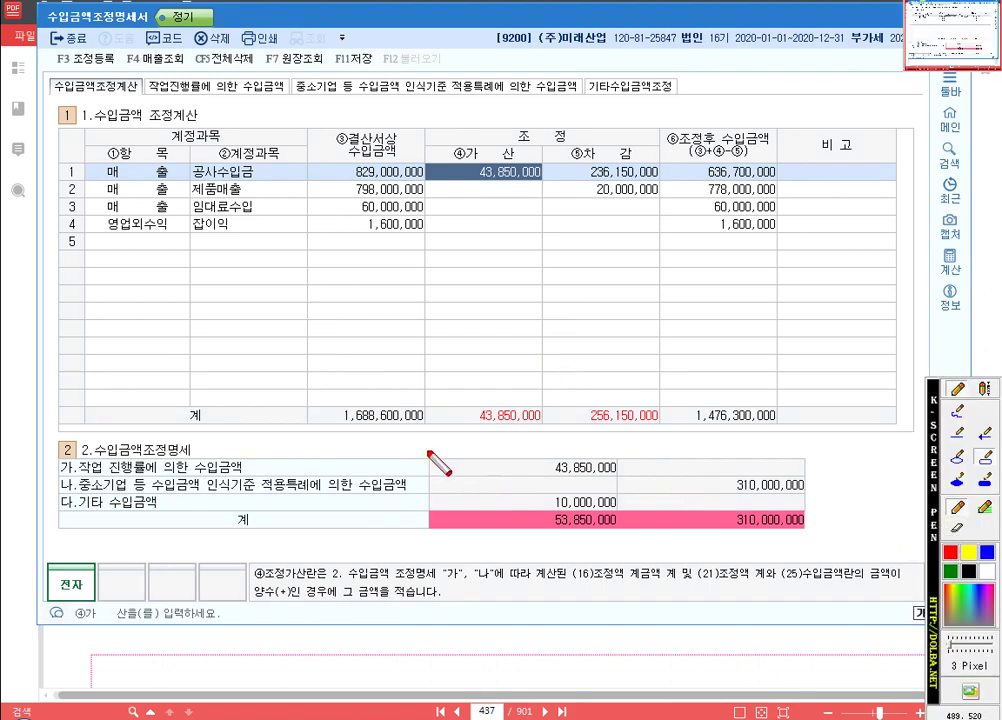
mouse_move(425, 449)
mouse_down()
mouse_move(470, 543)
mouse_move(618, 550)
mouse_up()
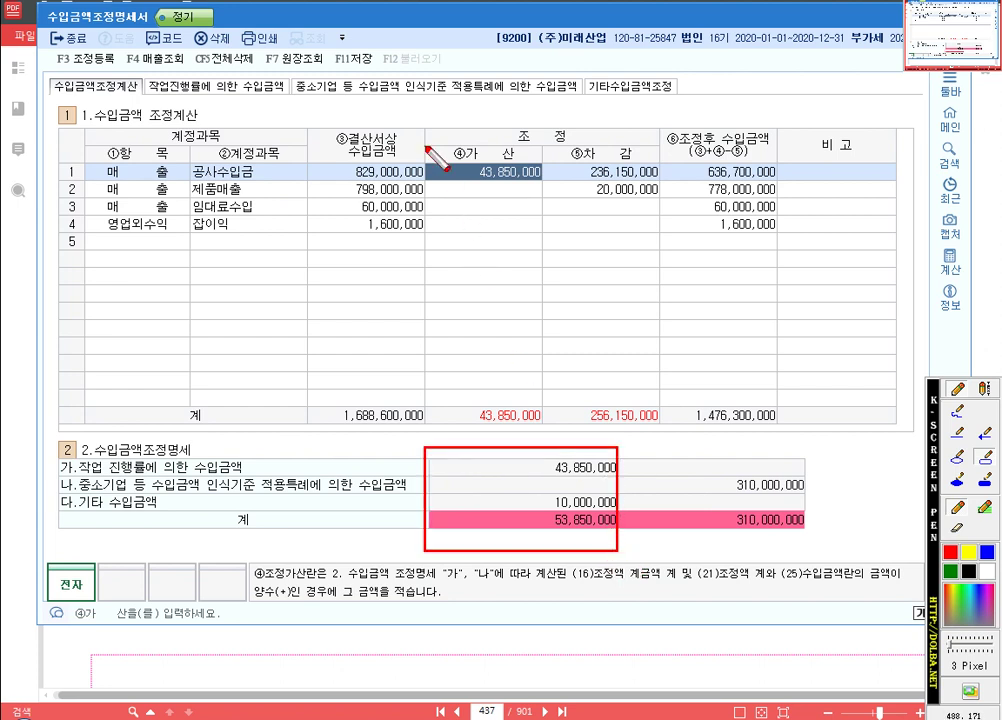
mouse_move(426, 146)
mouse_down()
mouse_move(430, 253)
mouse_move(541, 423)
mouse_up()
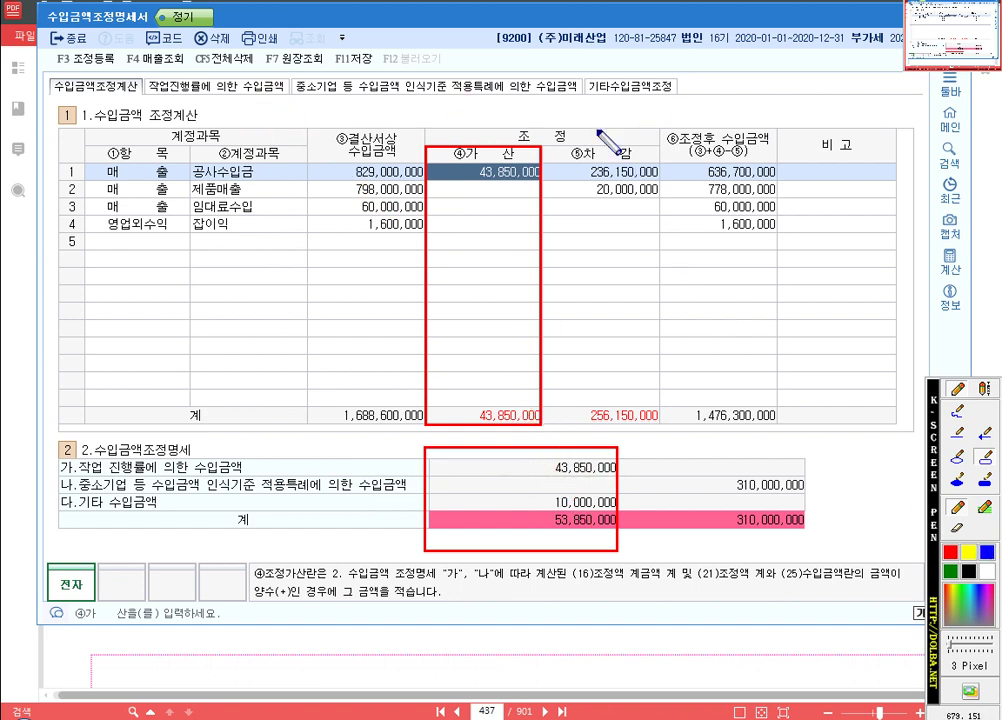
mouse_move(546, 146)
mouse_down()
mouse_move(634, 382)
mouse_move(662, 427)
mouse_move(811, 548)
mouse_up()
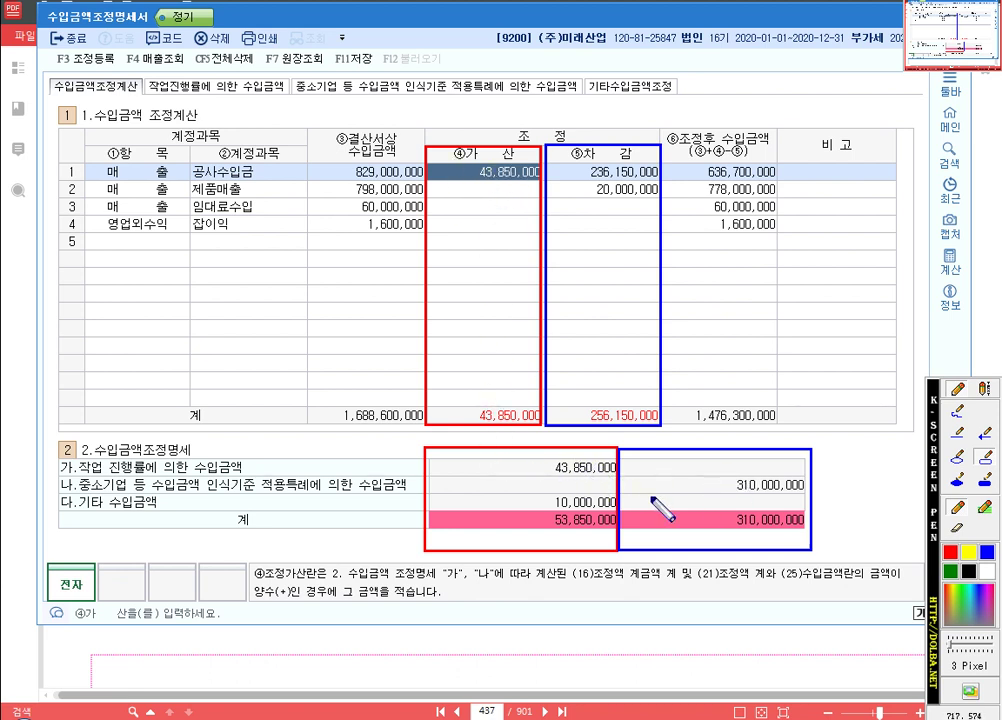
key(Escape)
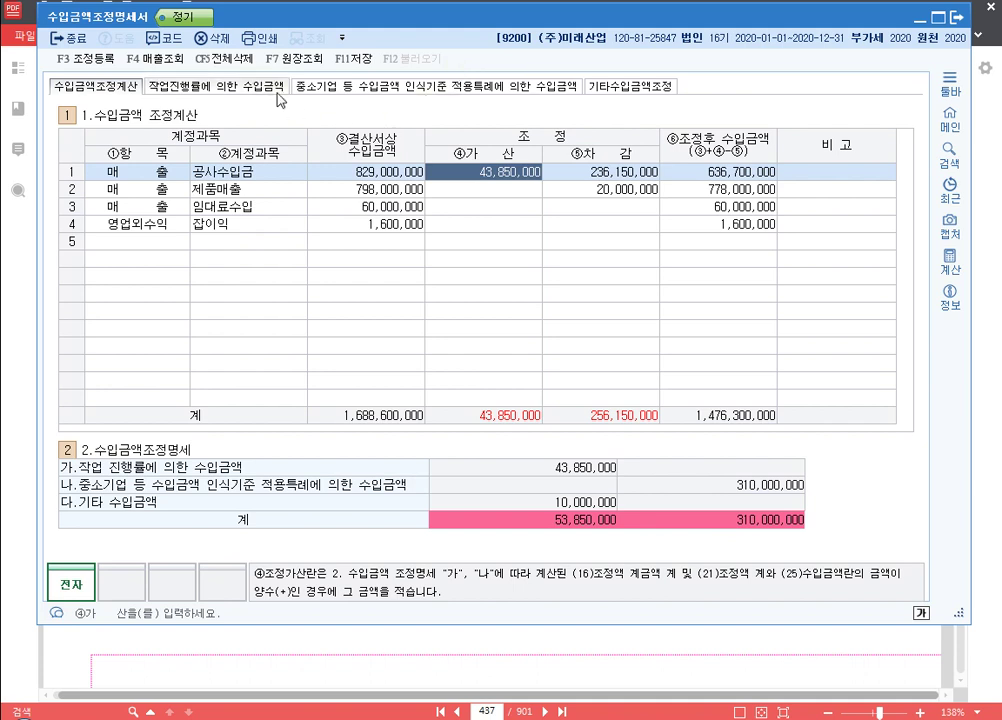
Step: Check the 공사수입금 row's 조정액 under 중소기업 등 수입금액 인식기준 적용특례 and set that account's 차감 to 280,000,000 in 수입금액조정계산
click(385, 87)
click(209, 190)
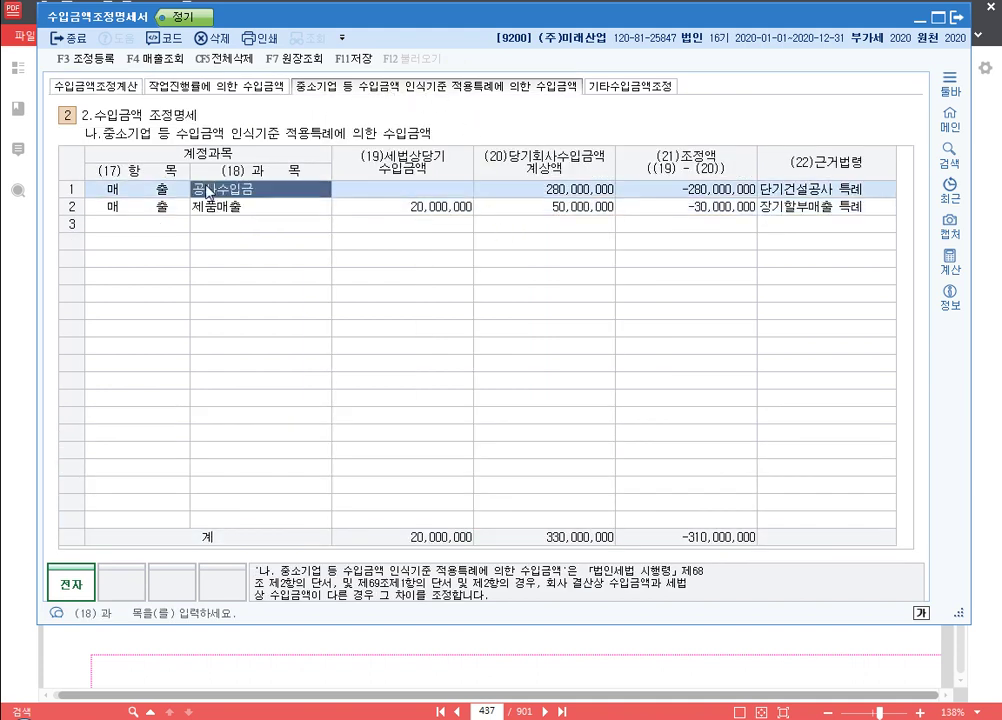
click(649, 190)
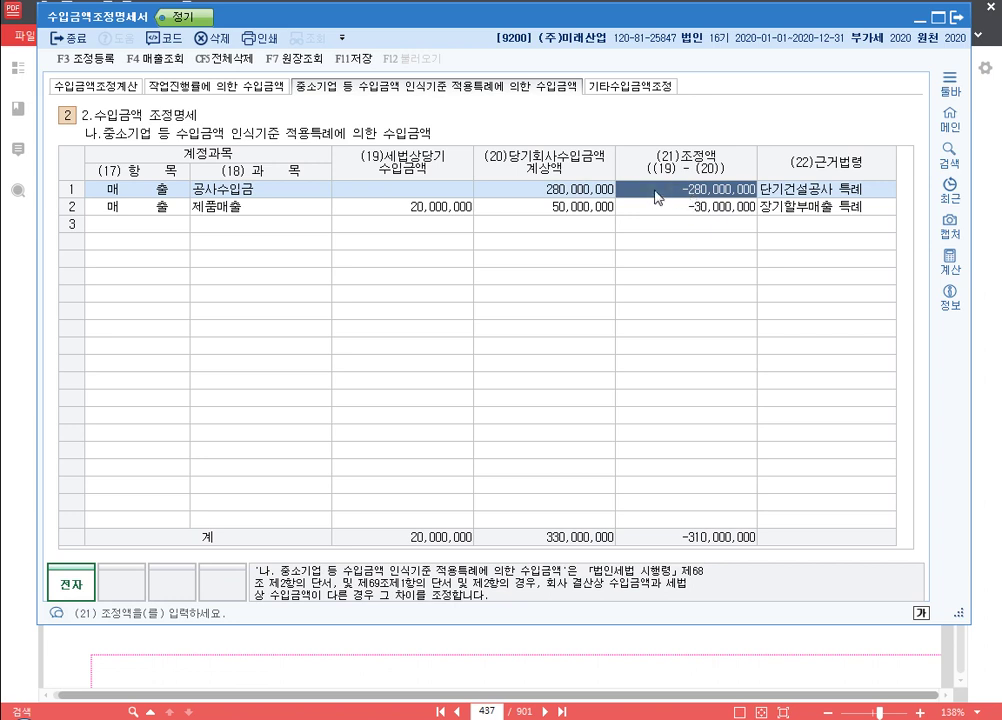
click(96, 87)
key(Return)
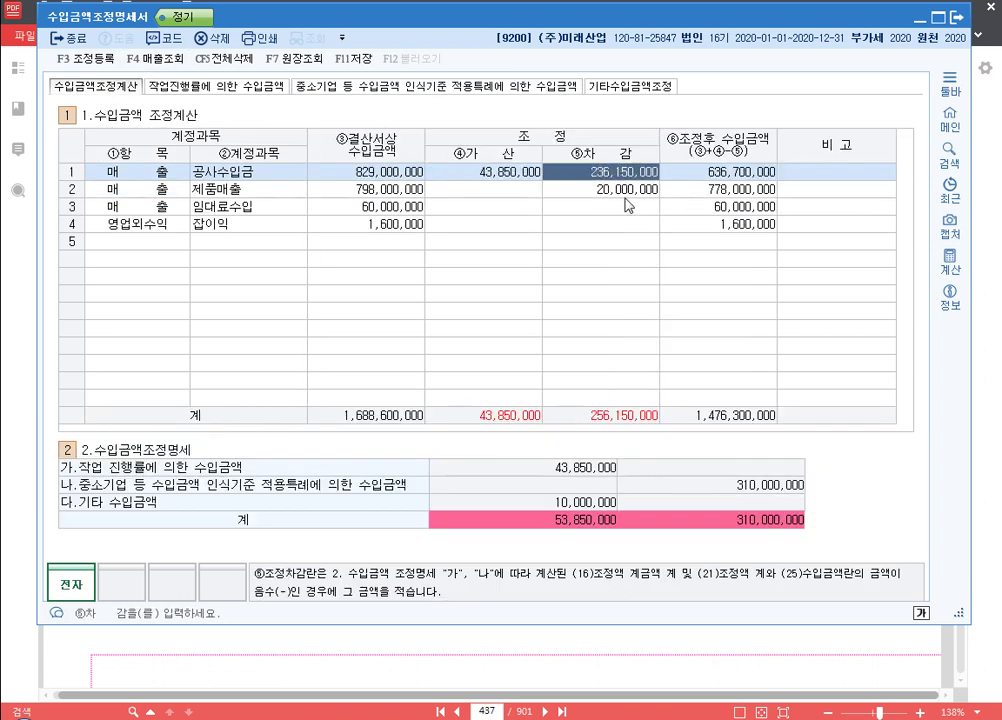
text(280000000)
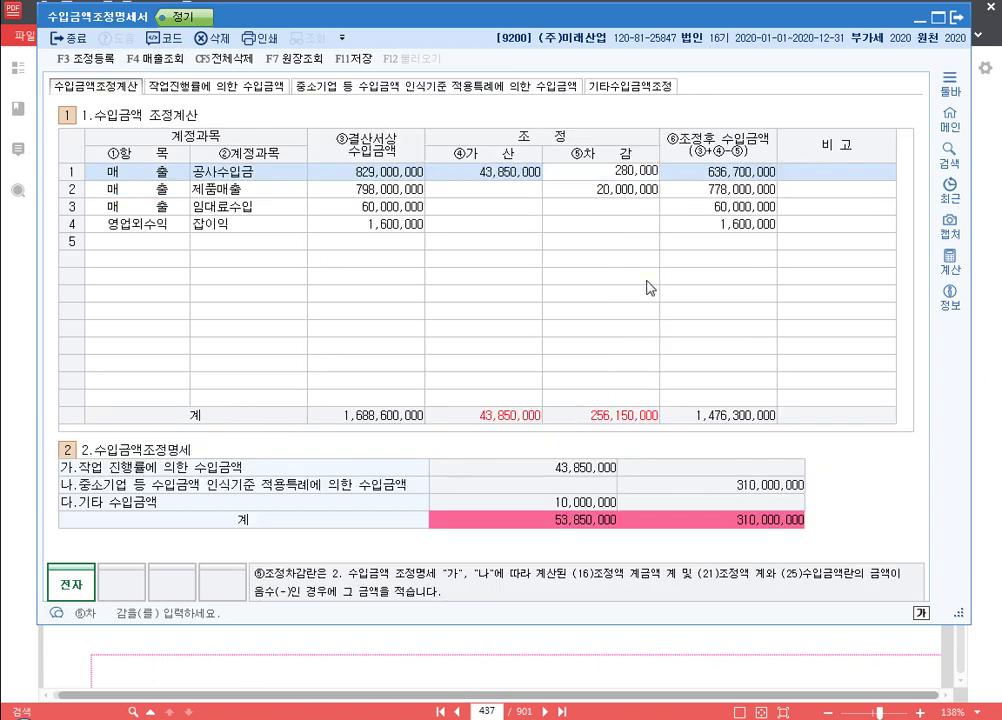
key(Return)
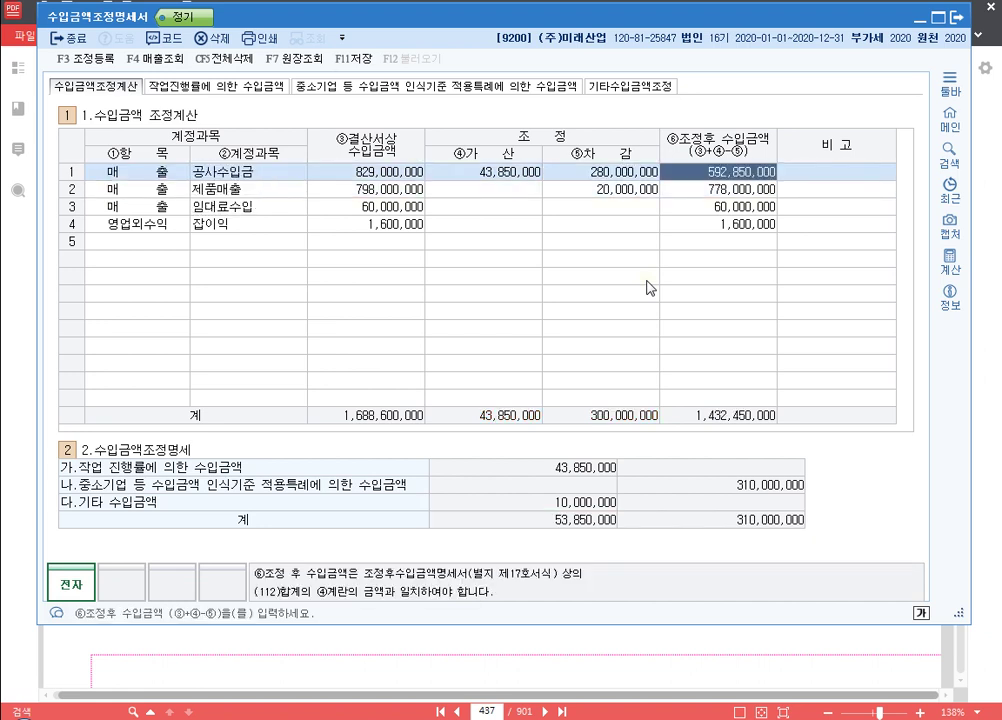
click(631, 174)
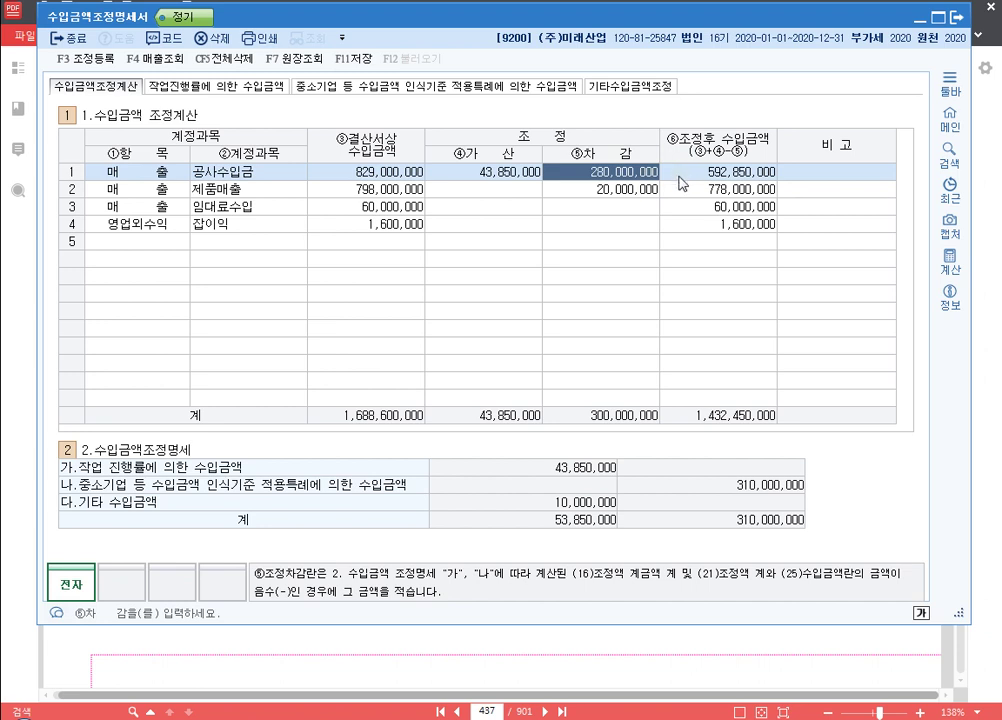
Step: Check the 제품매출 row's 조정액 for 장기할부매출 특례 and set the 제품매출 차감 to 30,000,000 in 수입금액조정계산
click(430, 86)
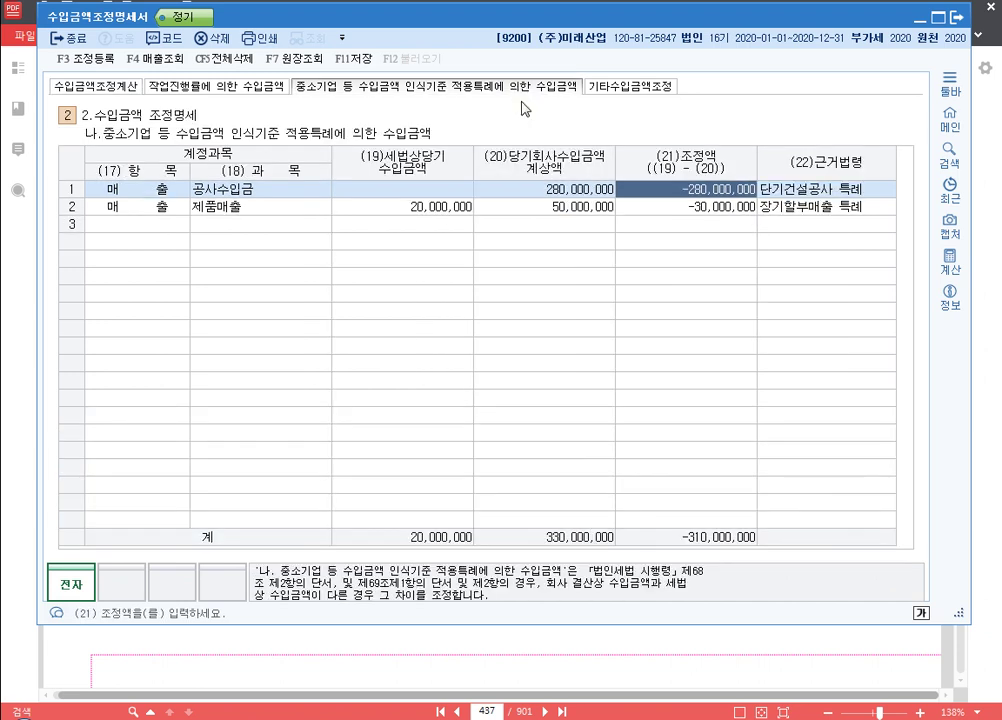
click(177, 204)
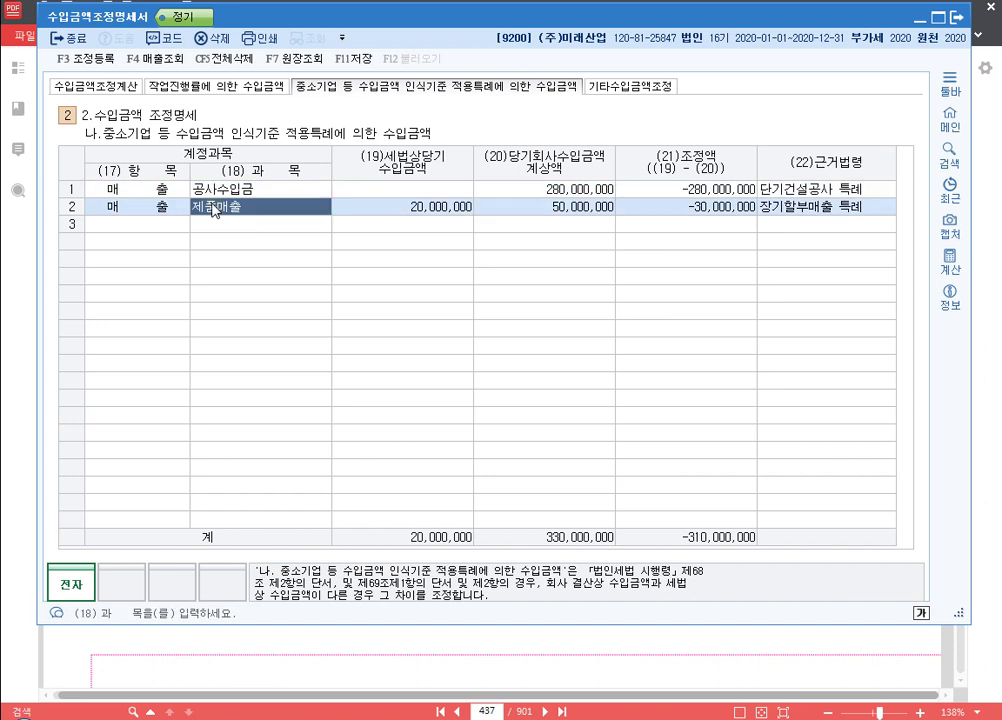
click(707, 210)
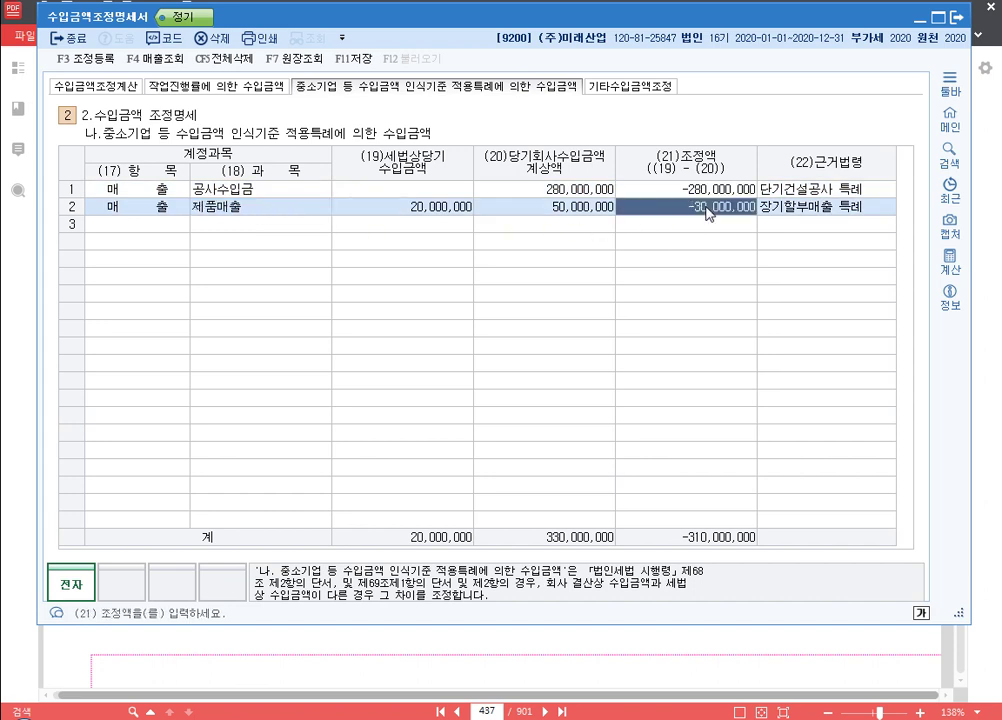
click(96, 86)
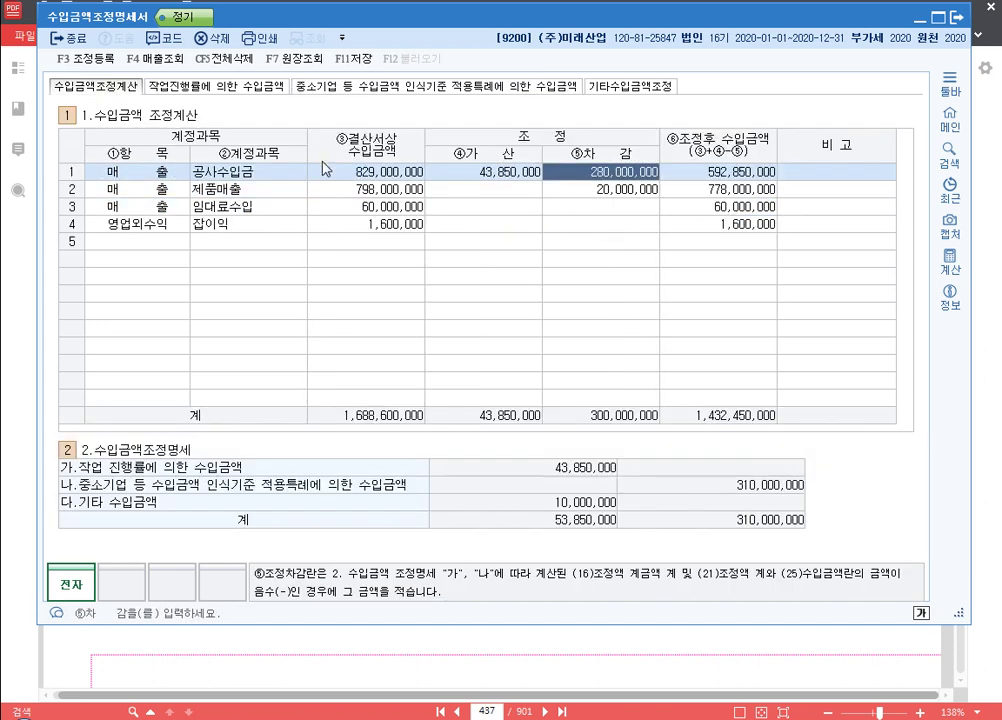
click(247, 196)
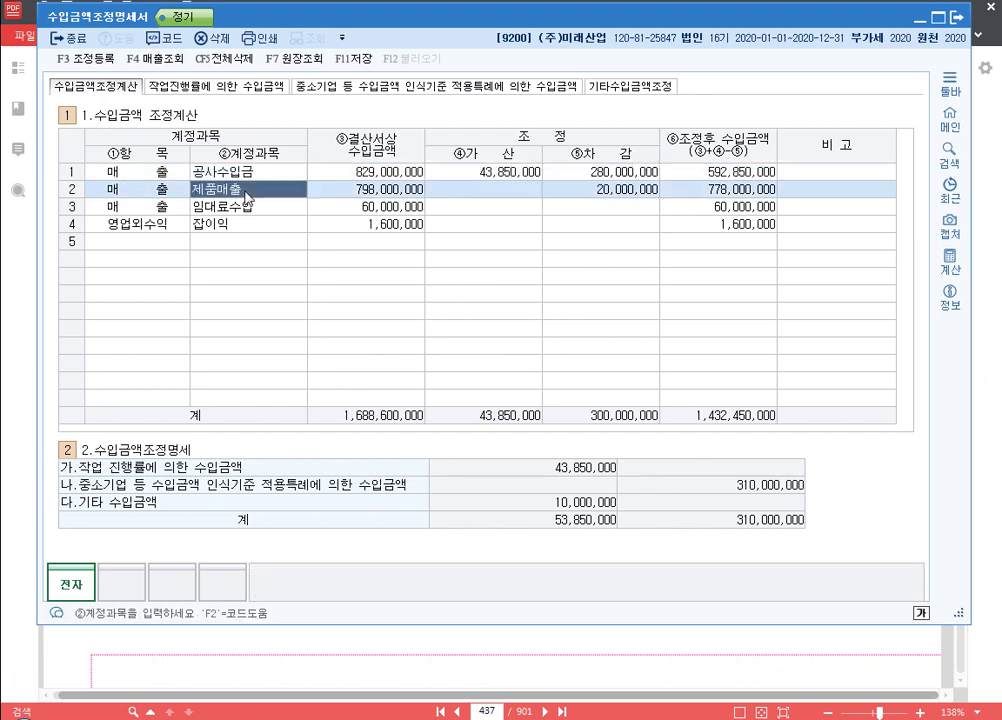
click(613, 190)
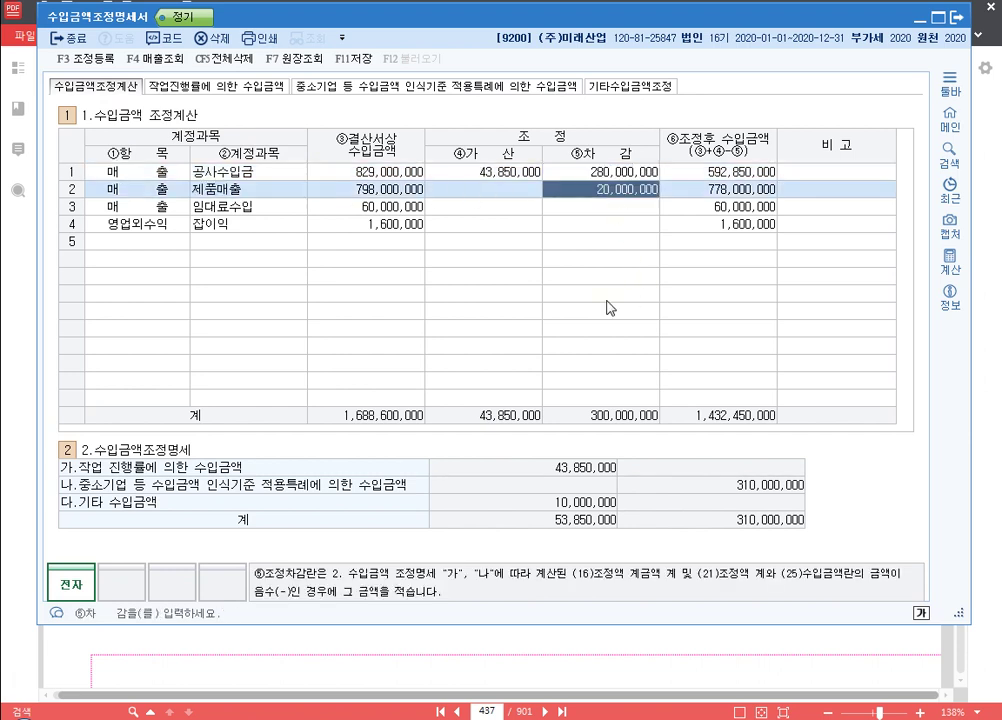
text(30000000)
key(Return)
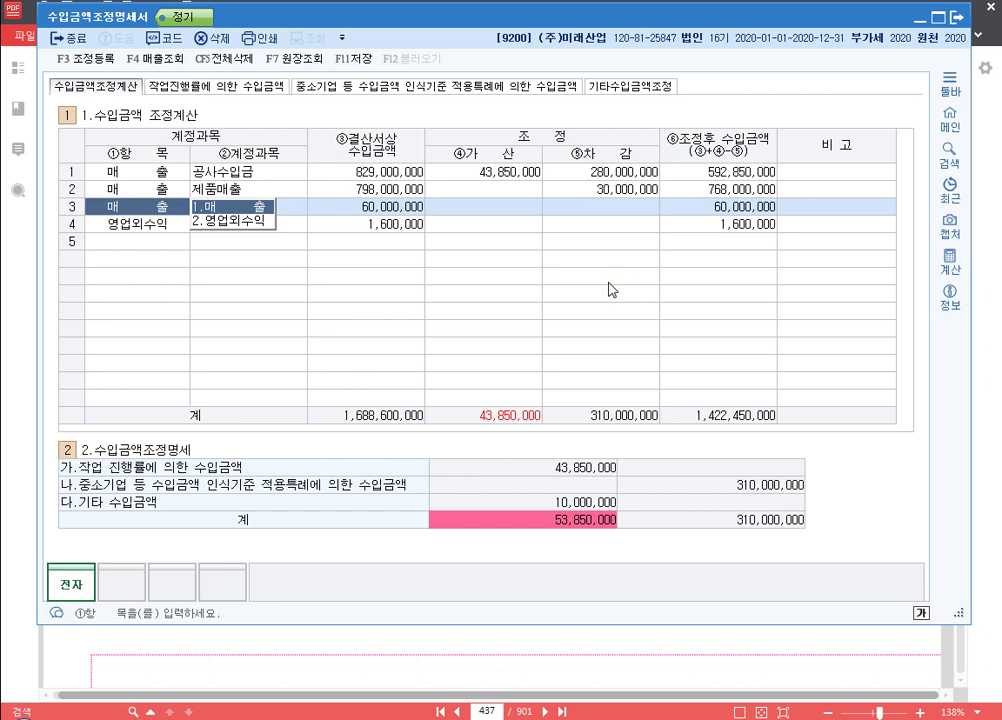
click(630, 190)
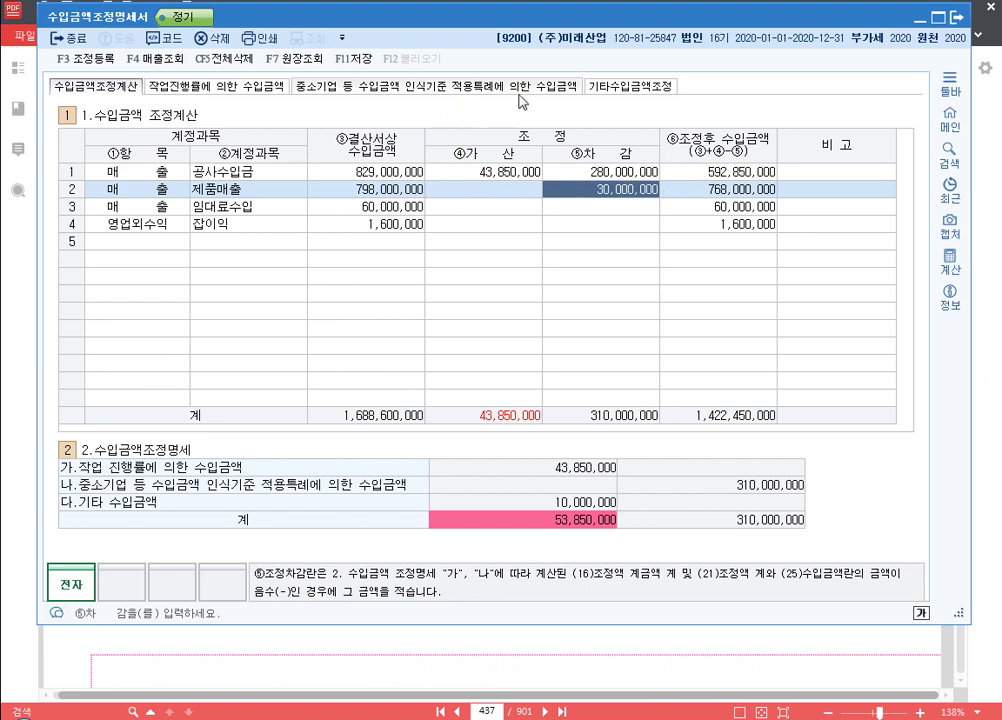
Step: Check the 위탁매출누락 수입금액 in 기타수입금액조정 and set the 제품매출 row's 가산 to 10,000,000 in 수입금액조정계산
click(632, 87)
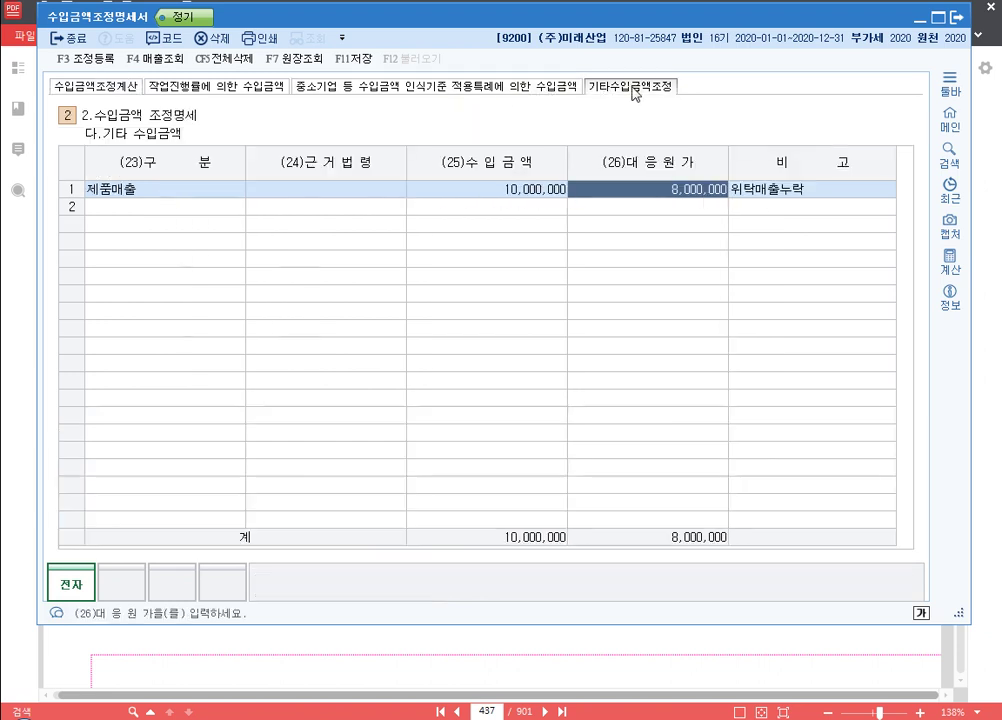
click(148, 190)
click(510, 190)
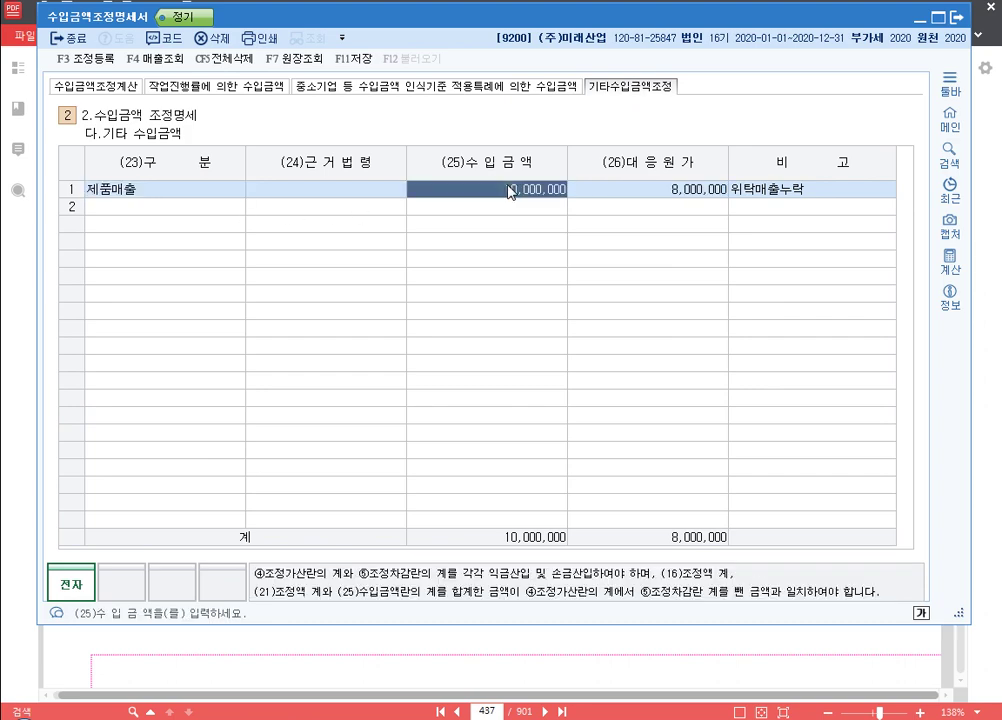
click(83, 92)
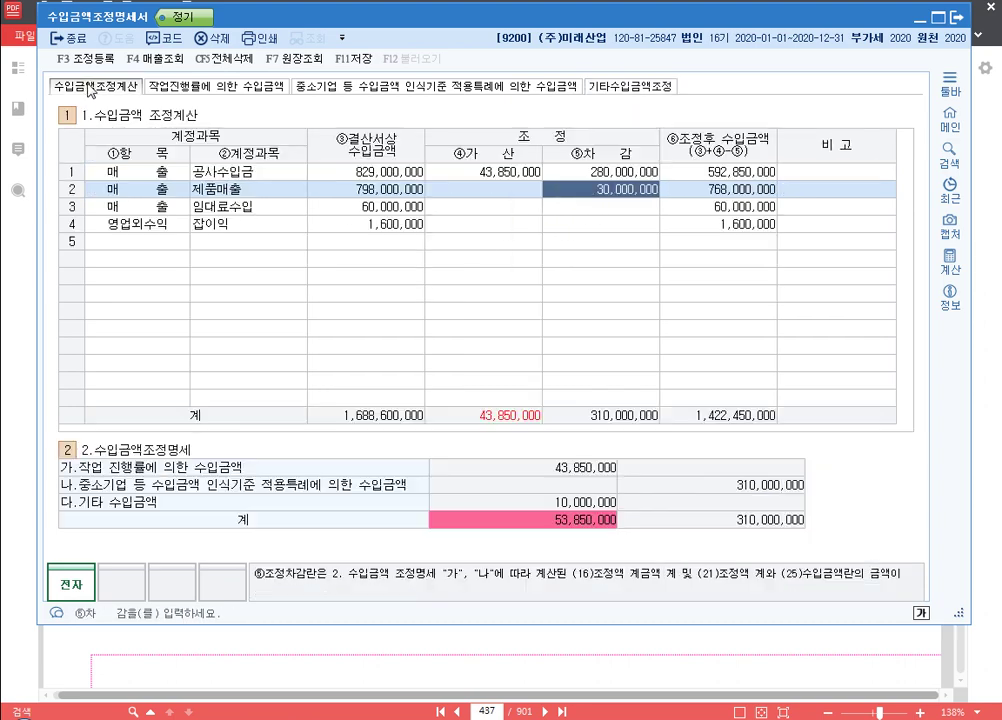
click(288, 190)
click(506, 189)
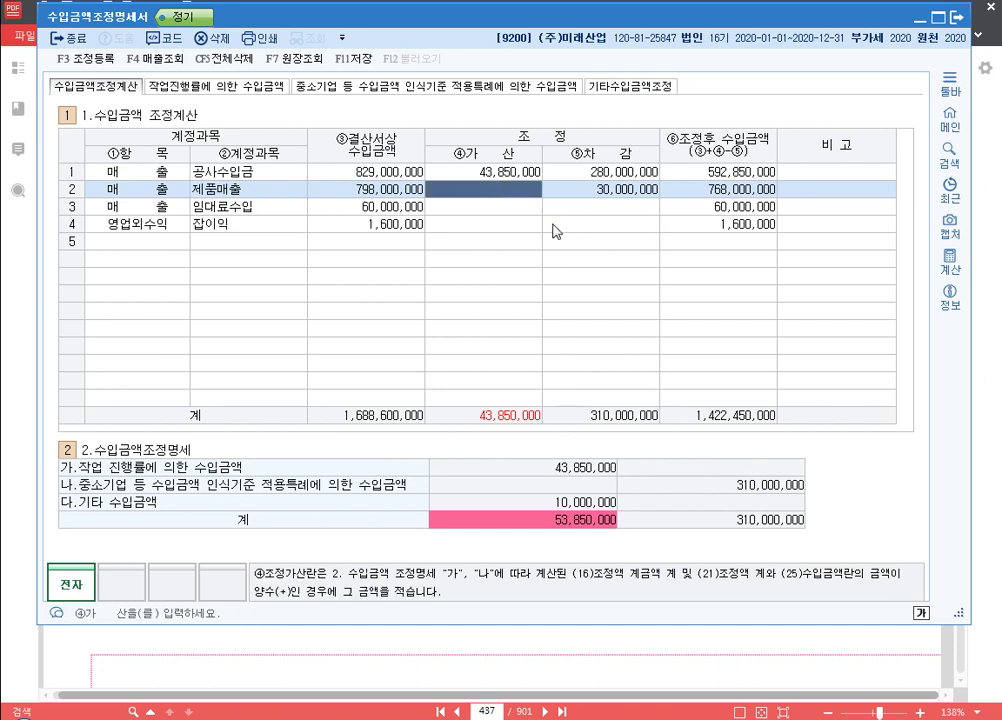
text(10000000)
key(Return)
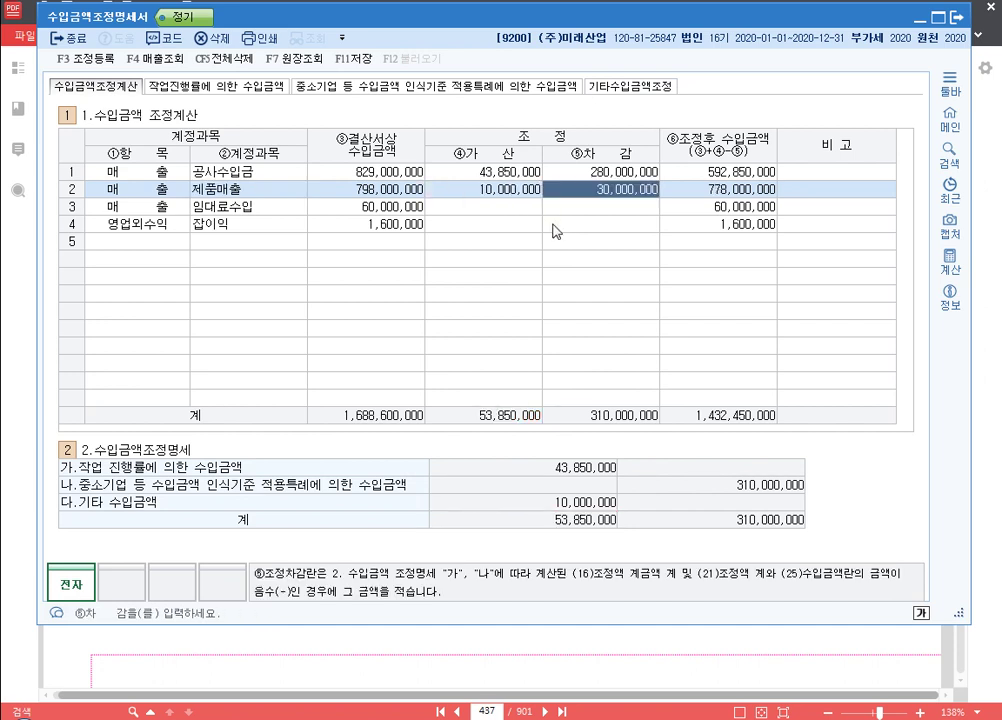
click(517, 190)
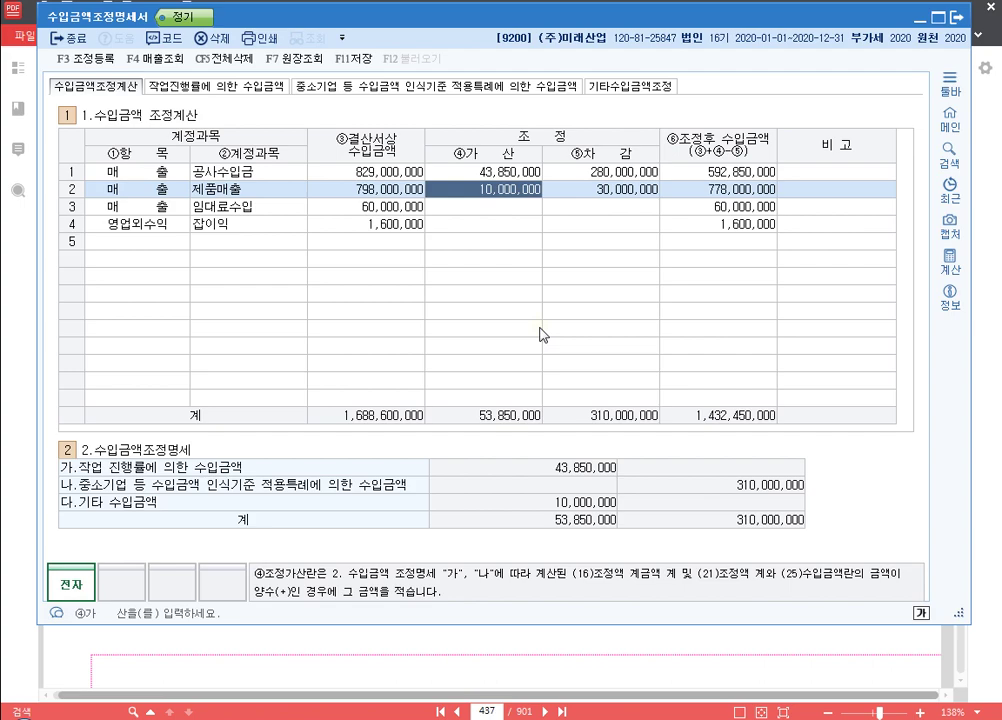
Step: Switch to the textbook in 알PDF and review the 수입금액조정명세서 작성사례 on page 437, from 결산서상 수입금액 to the 위탁매출 item
click(988, 384)
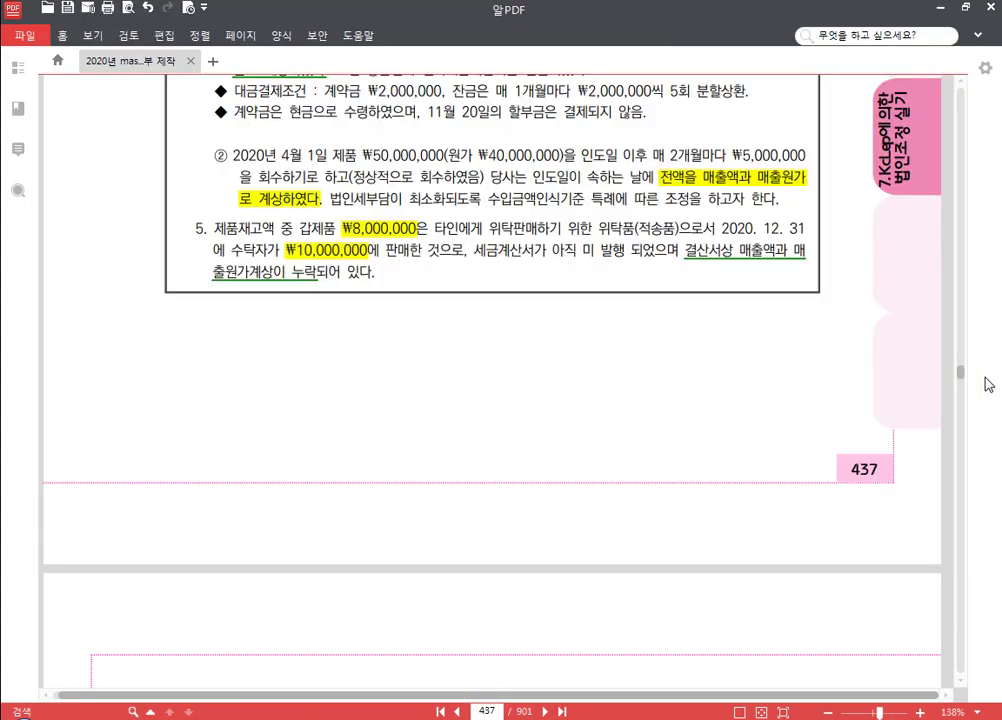
scroll(640, 314, up, 10)
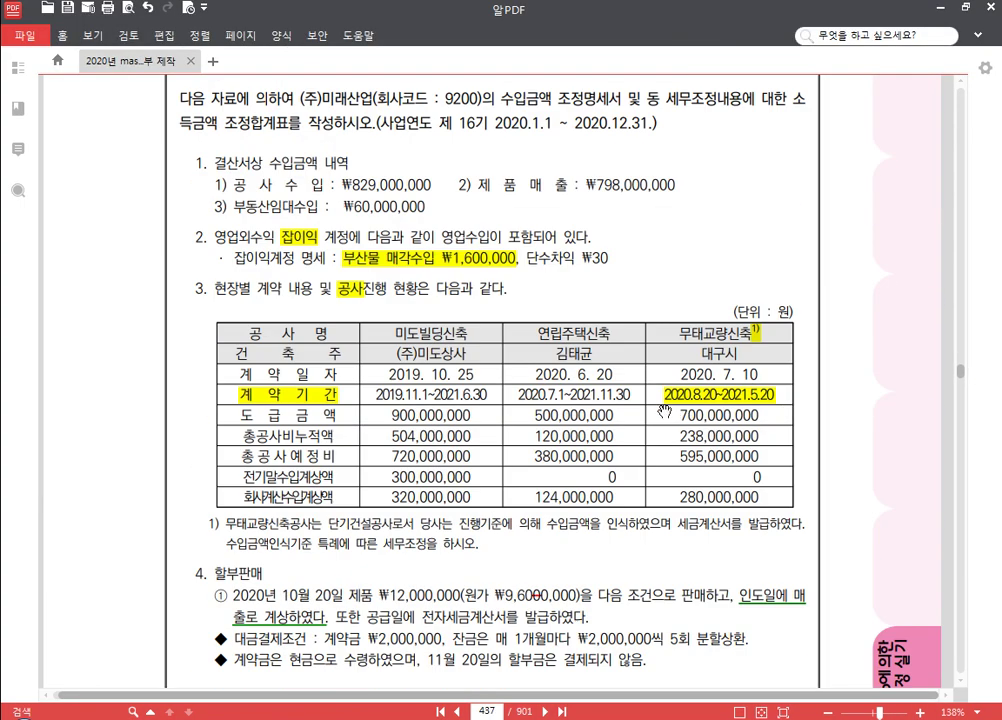
scroll(665, 298, down, 3)
scroll(429, 223, up, 3)
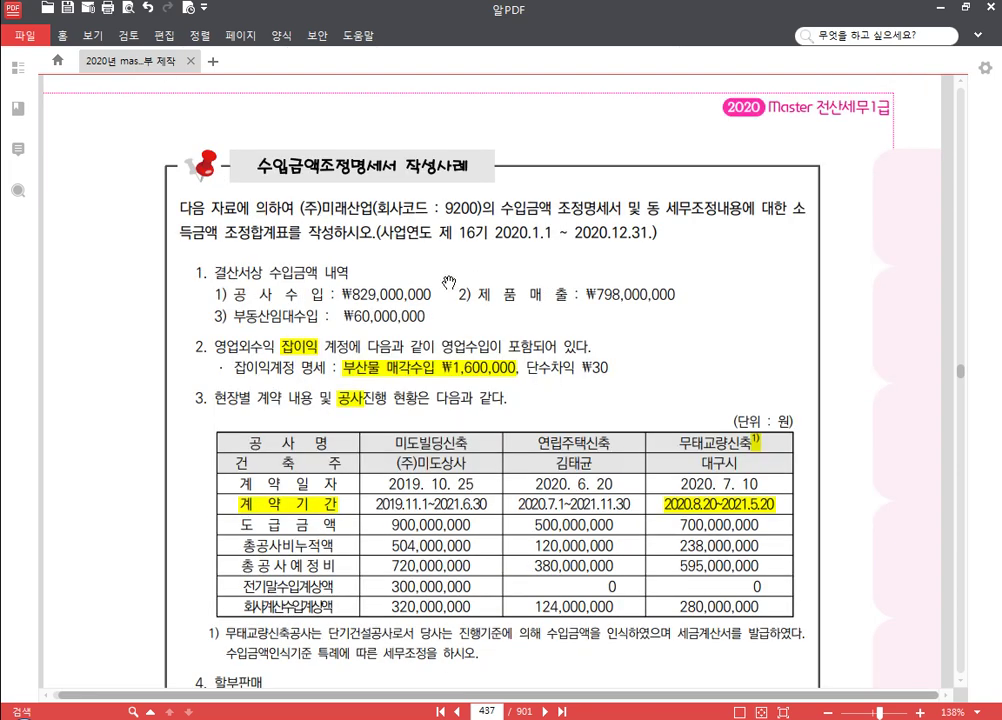
scroll(508, 320, down, 3)
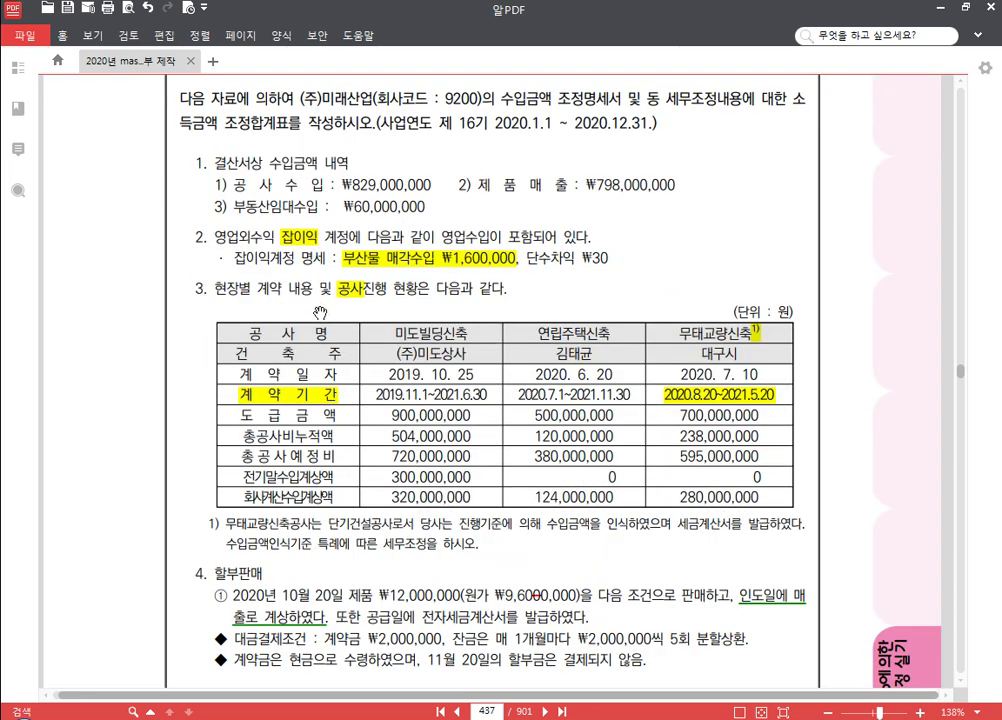
scroll(320, 312, down, 3)
scroll(470, 320, down, 3)
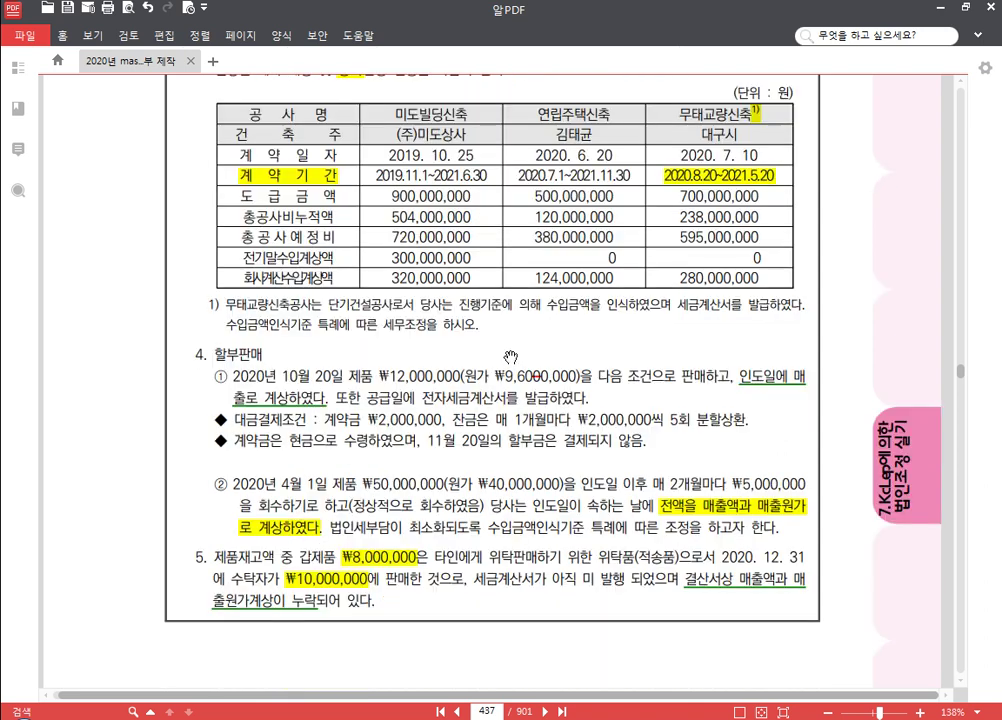